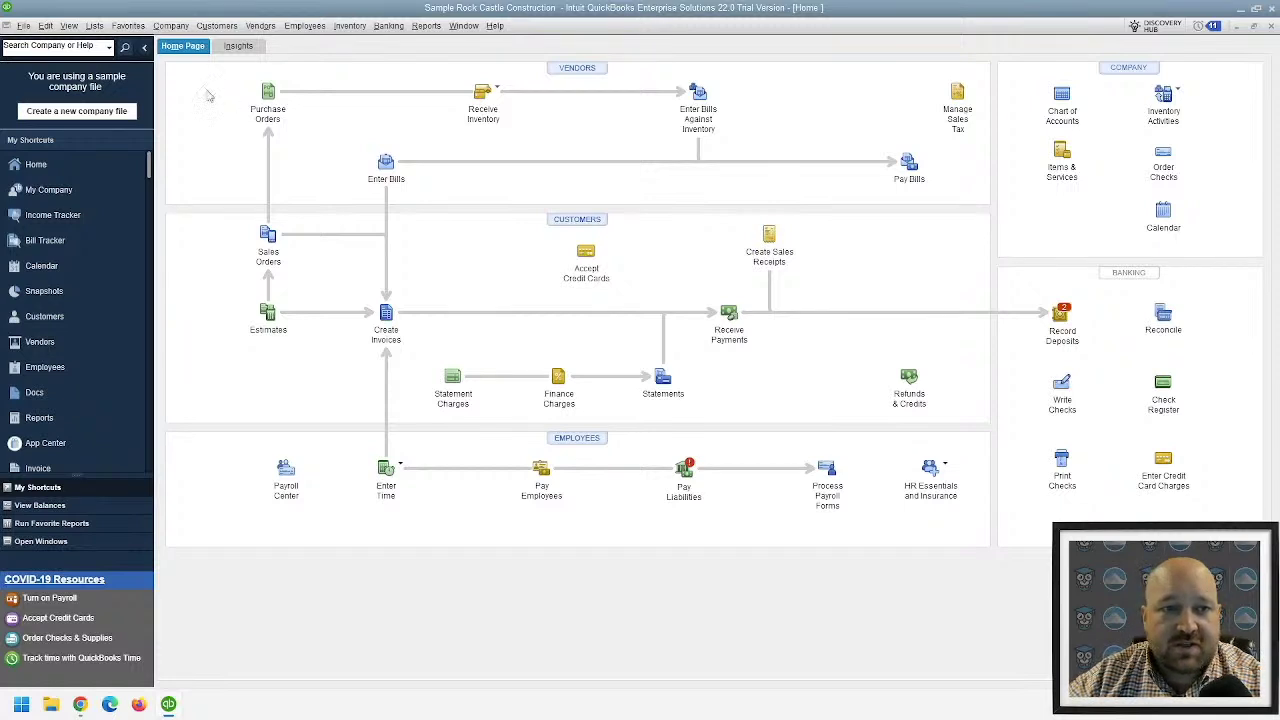
# - Review the Payments company preferences in Desktop, then close the Preferences window
pyautogui.click(46, 26)
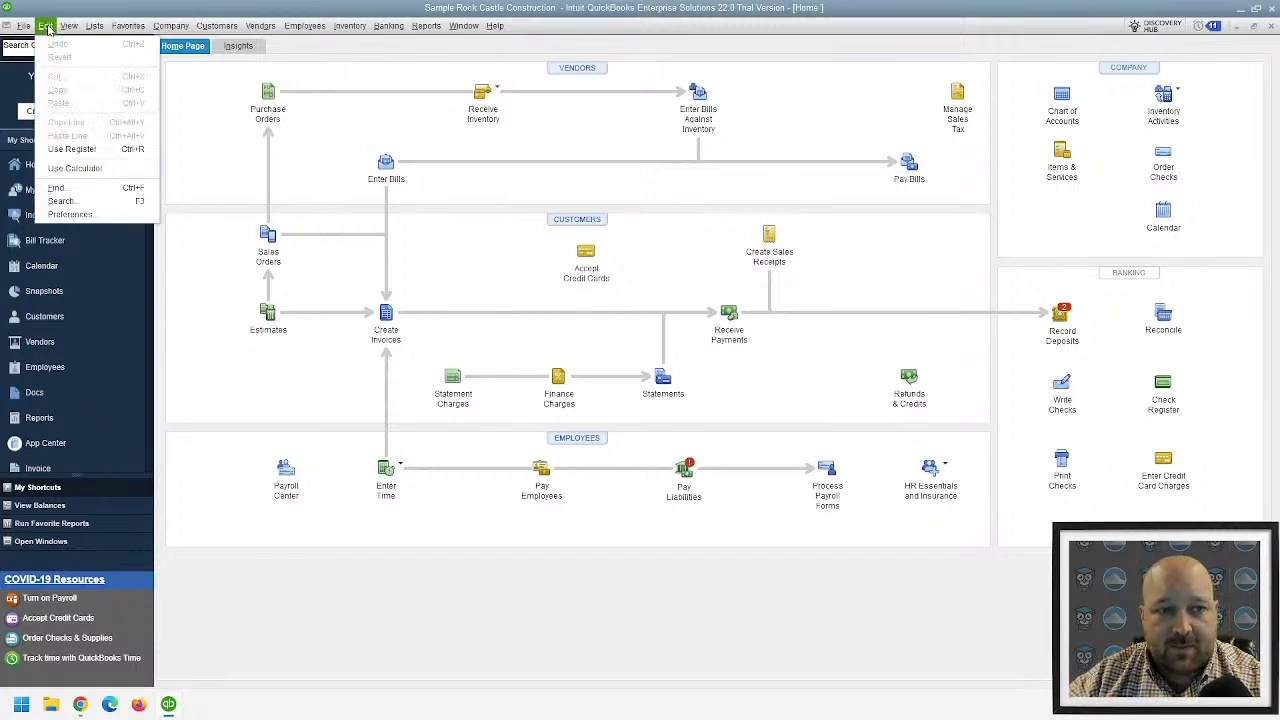
pyautogui.click(70, 215)
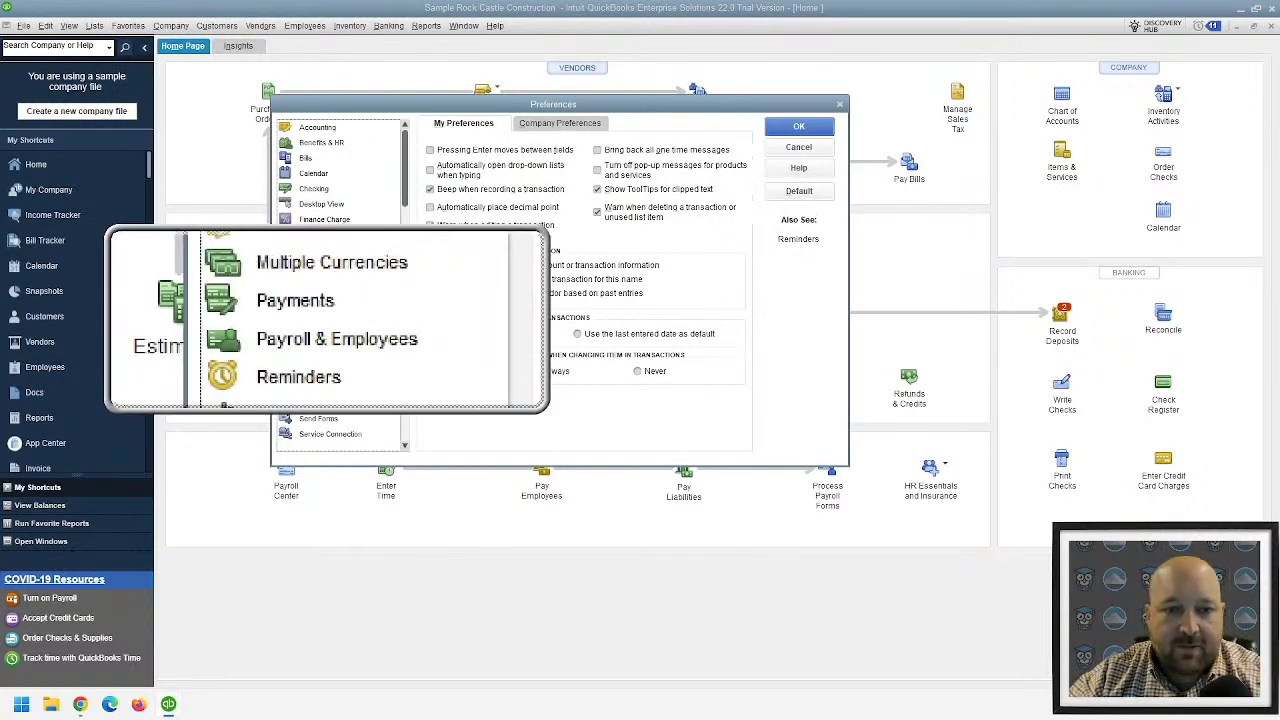
pyautogui.click(318, 312)
pyautogui.click(561, 128)
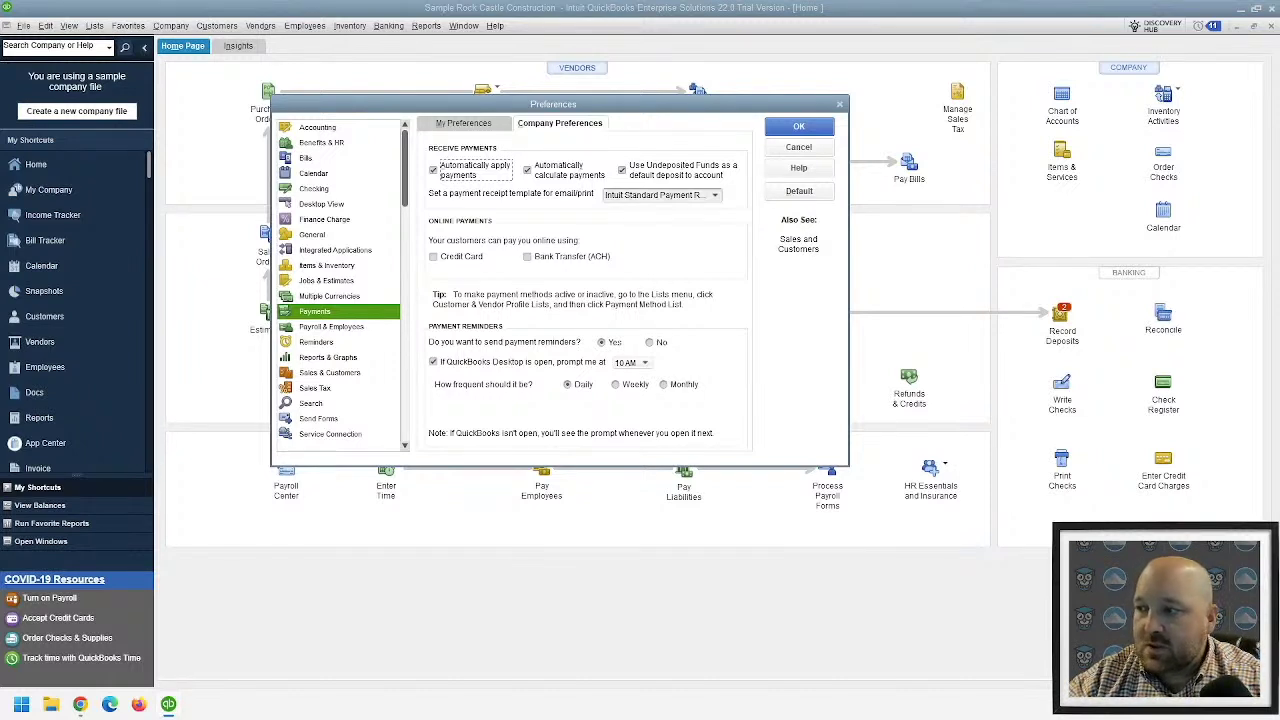
pyautogui.click(632, 119)
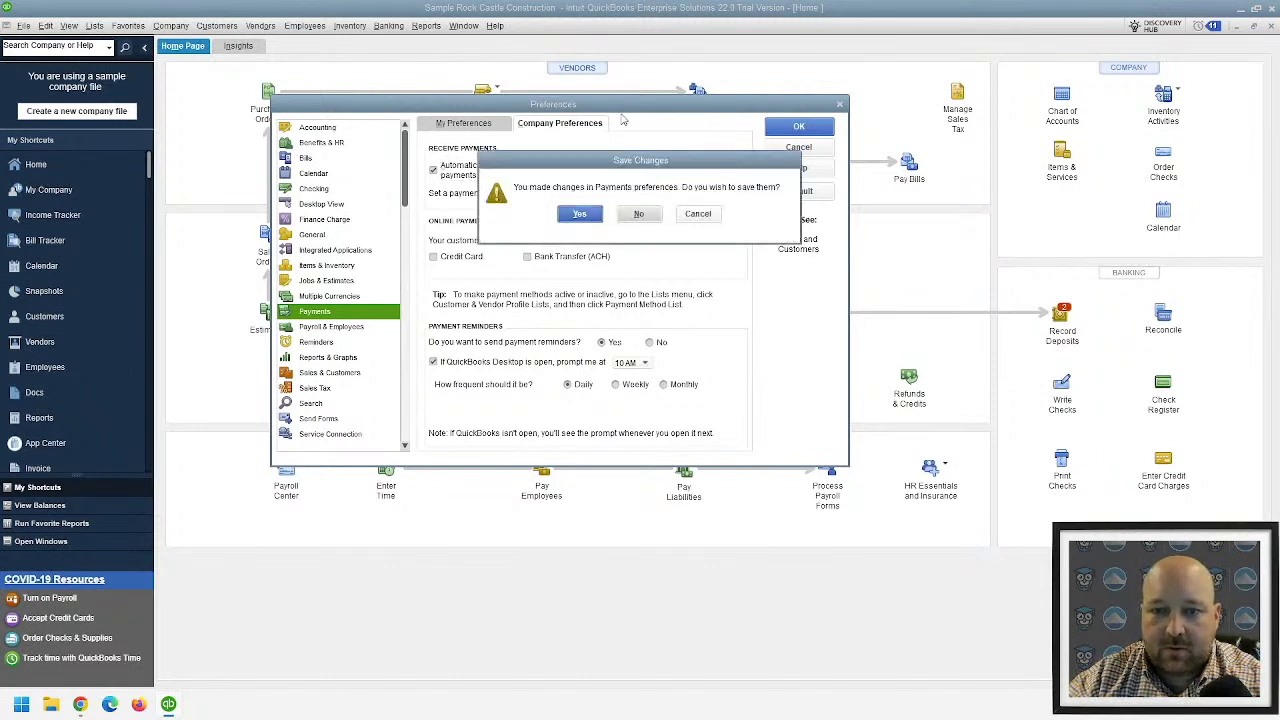
pyautogui.press('Return')
# - Open Schedule Payment Reminders from the Customers menu and begin the setup
pyautogui.click(206, 26)
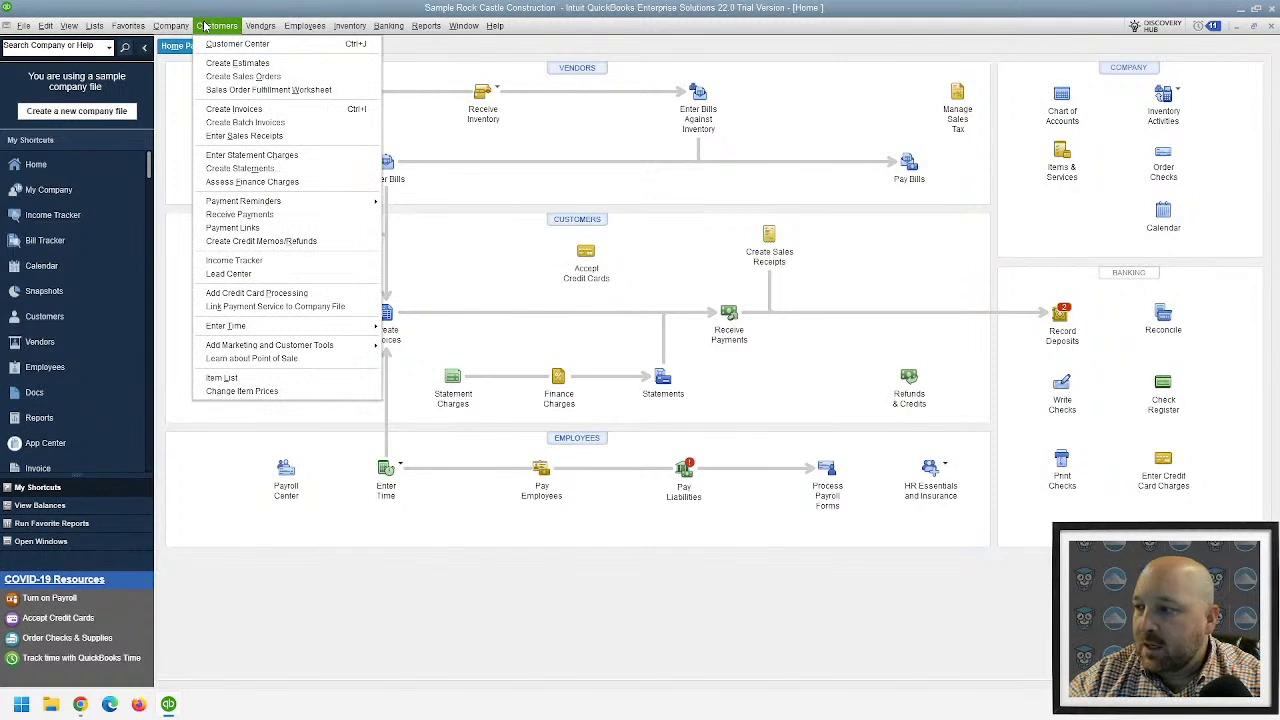
pyautogui.moveTo(268, 203)
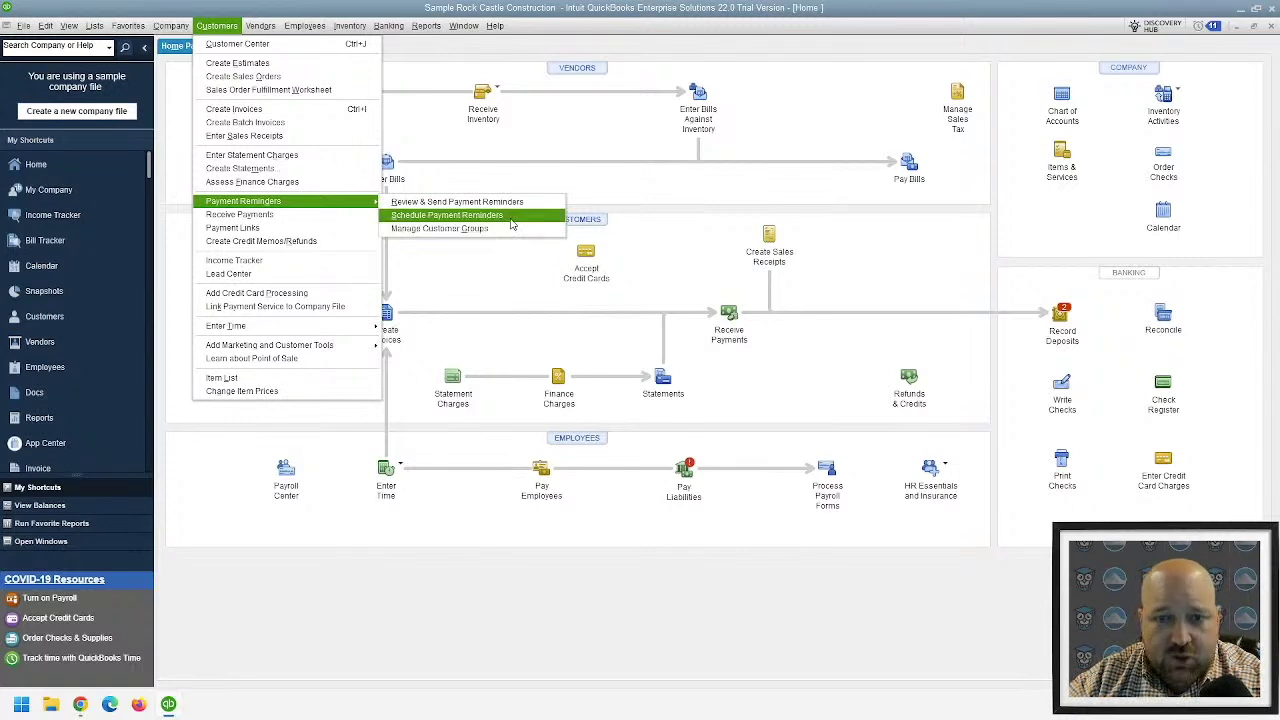
pyautogui.click(510, 219)
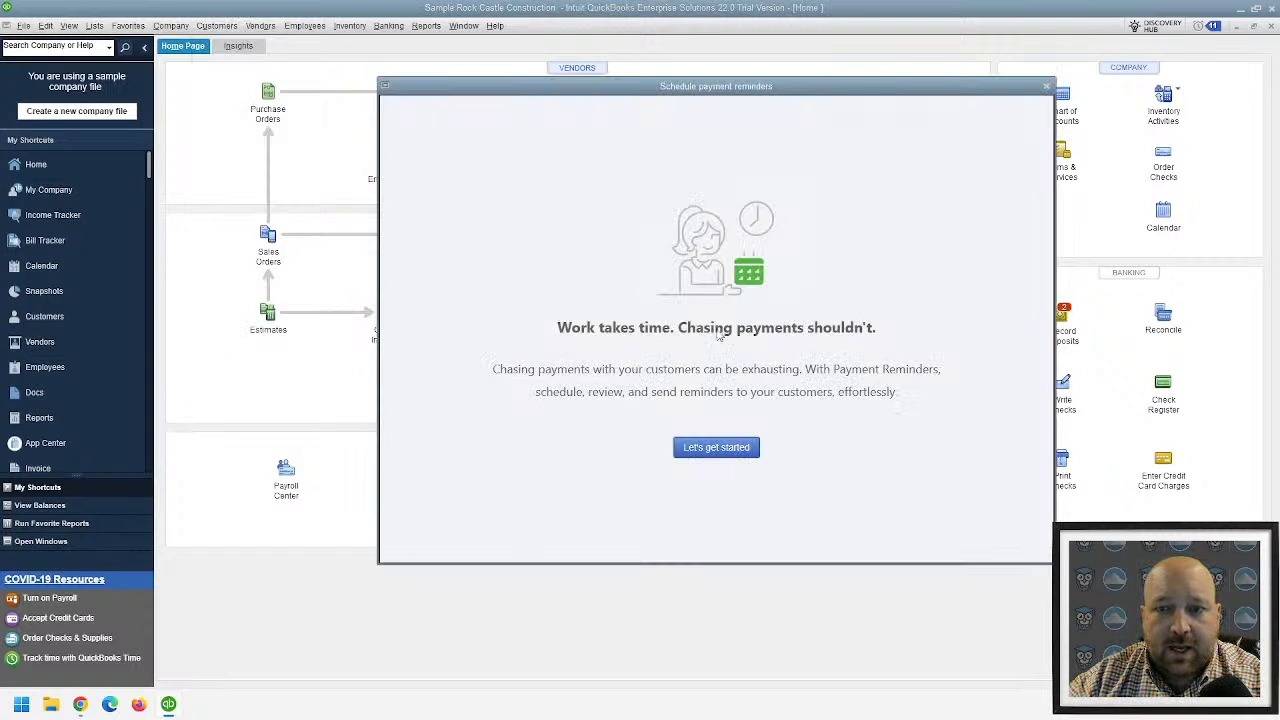
pyautogui.click(751, 455)
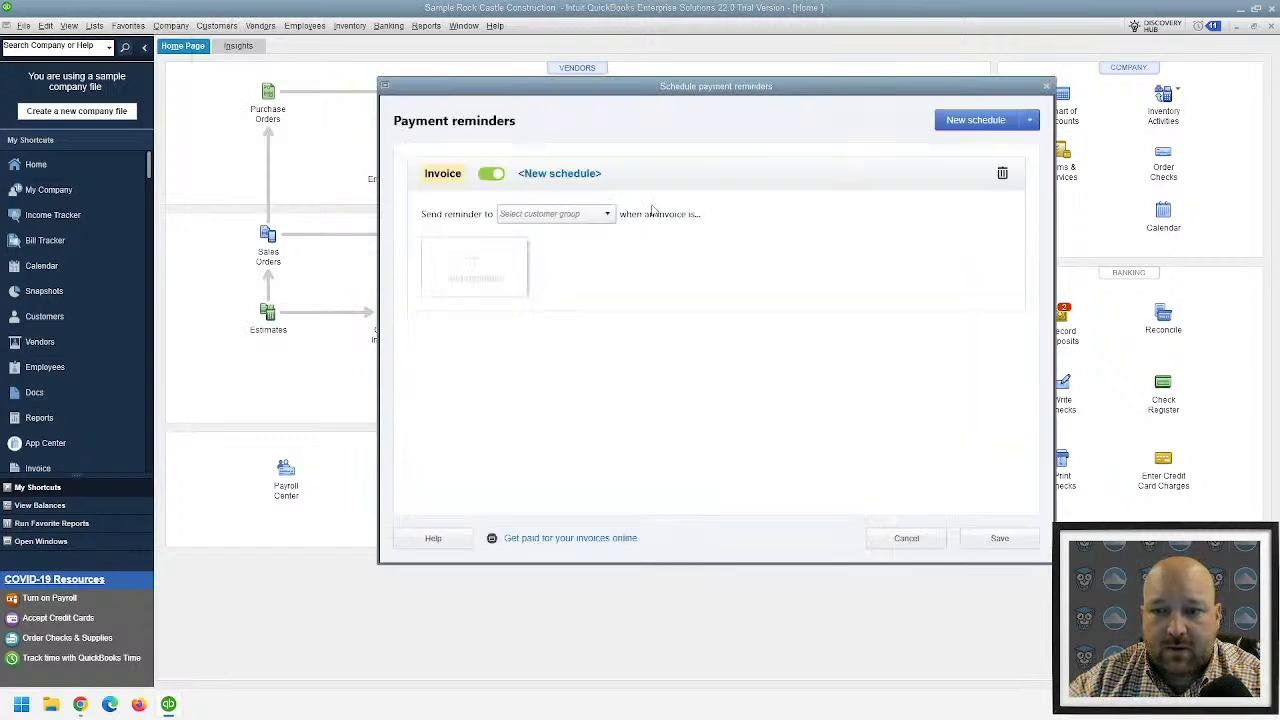
# - Add a new Statement reminder schedule and open its customer group choices
pyautogui.moveTo(595, 95); pyautogui.dragTo(513, 92)
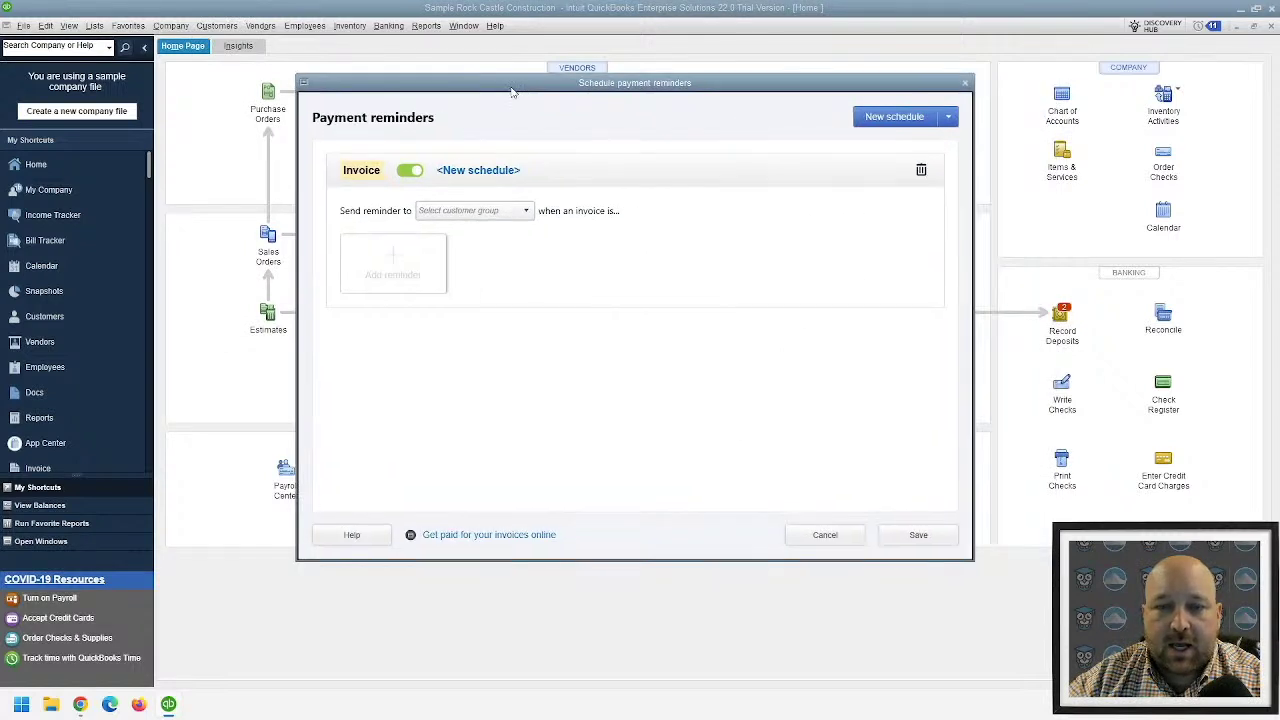
pyautogui.click(905, 118)
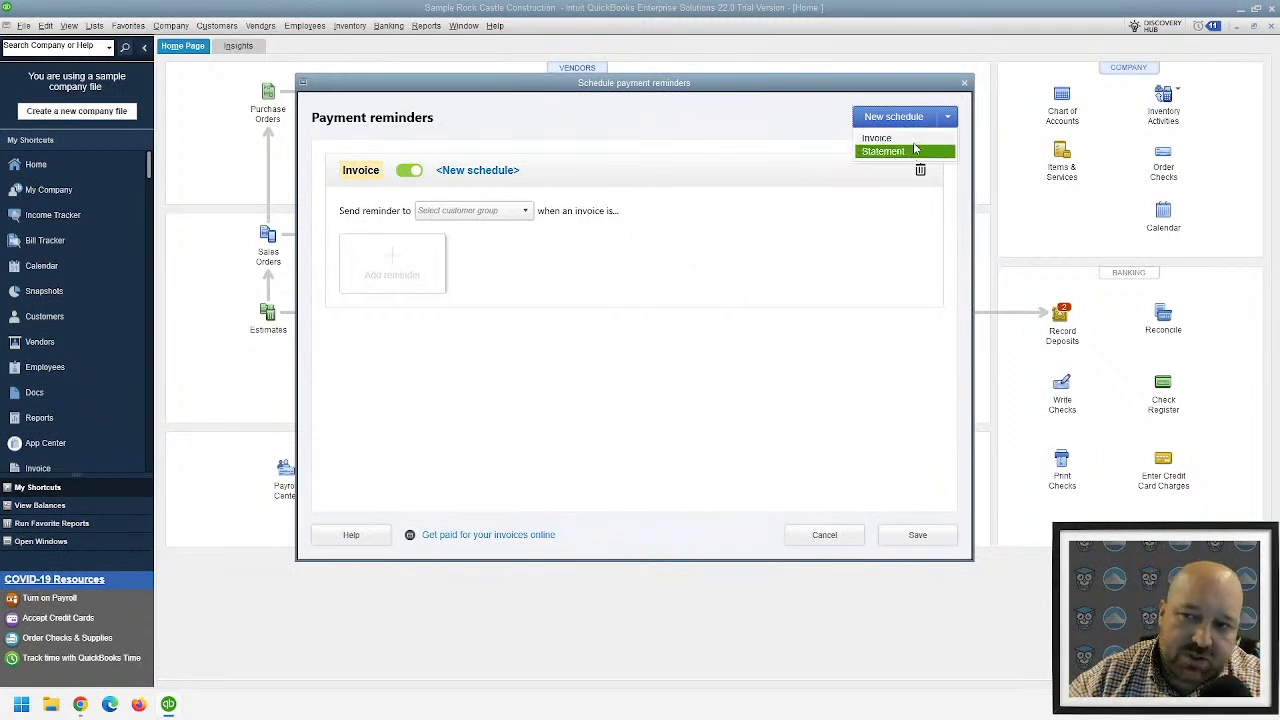
pyautogui.click(908, 151)
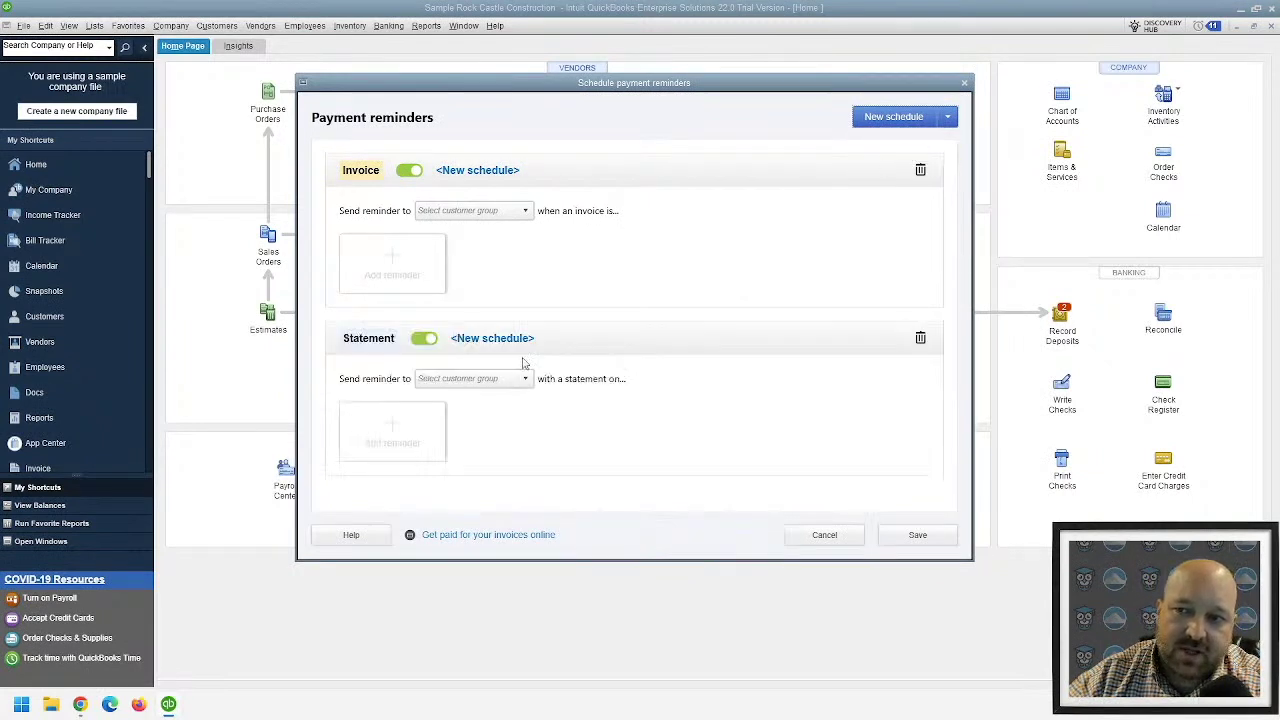
pyautogui.click(487, 379)
# - Start a new customer group named 'Default'
pyautogui.click(451, 404)
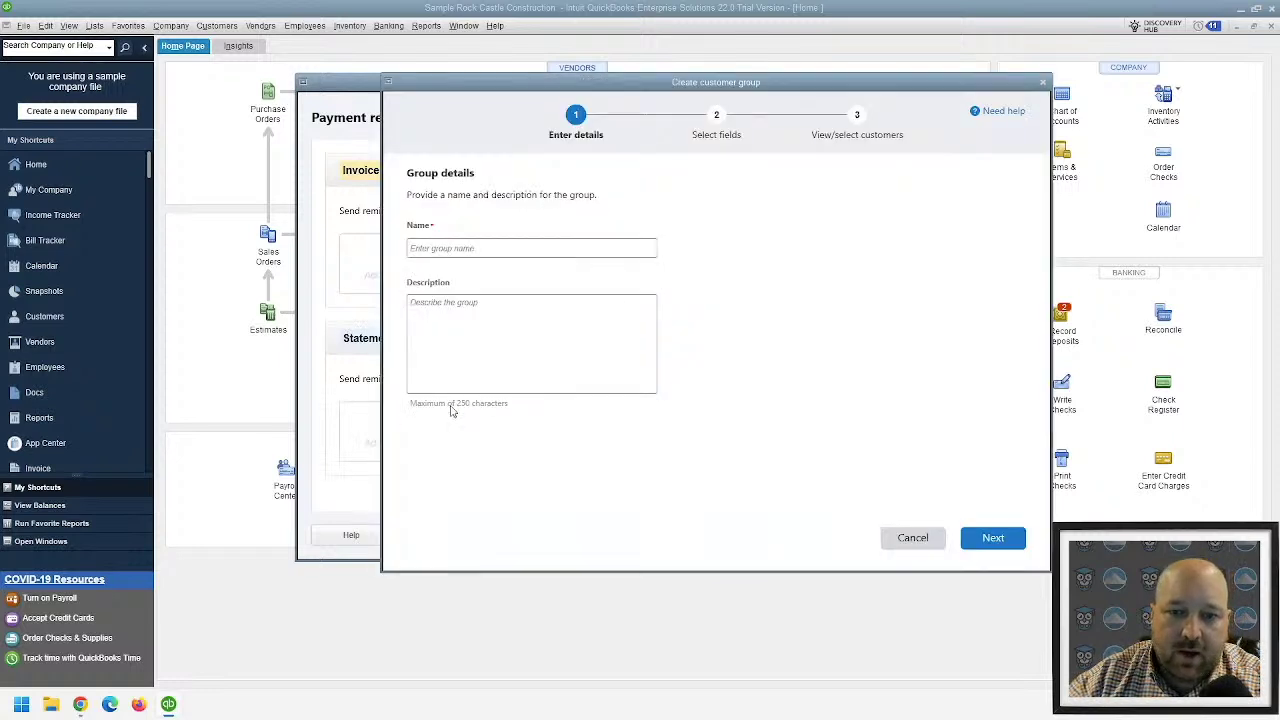
pyautogui.click(470, 250)
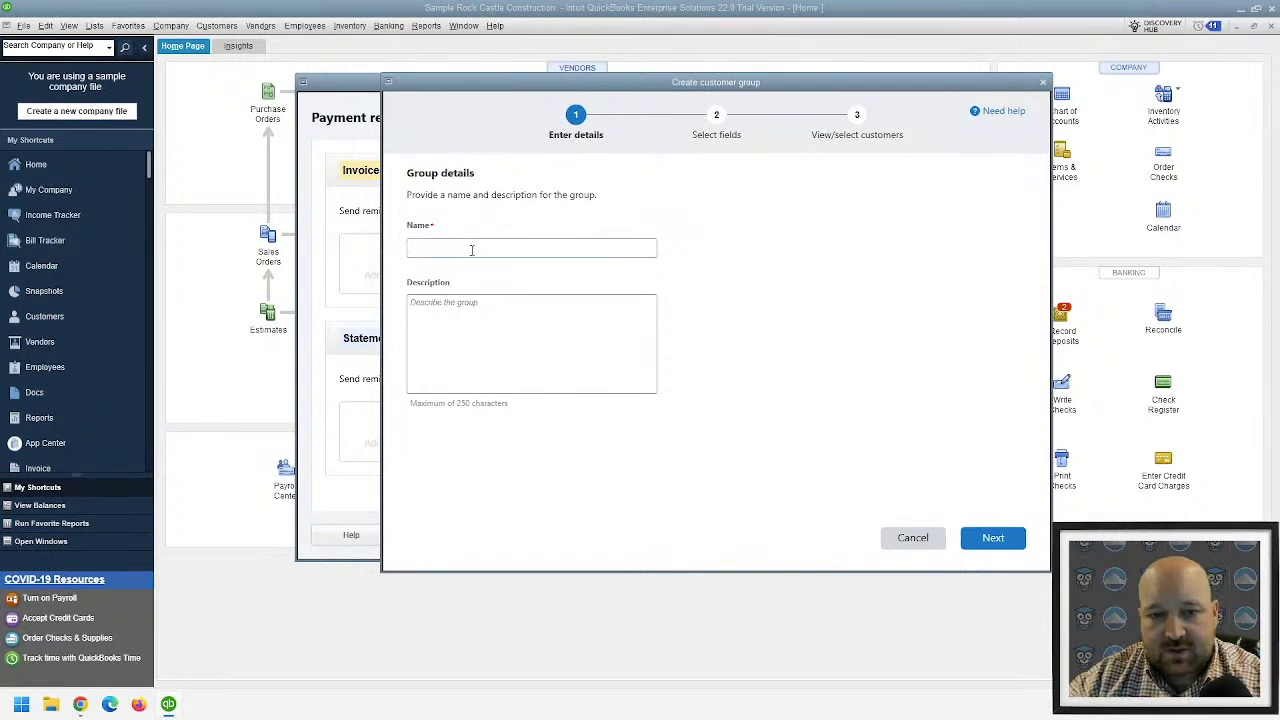
pyautogui.write('Default')
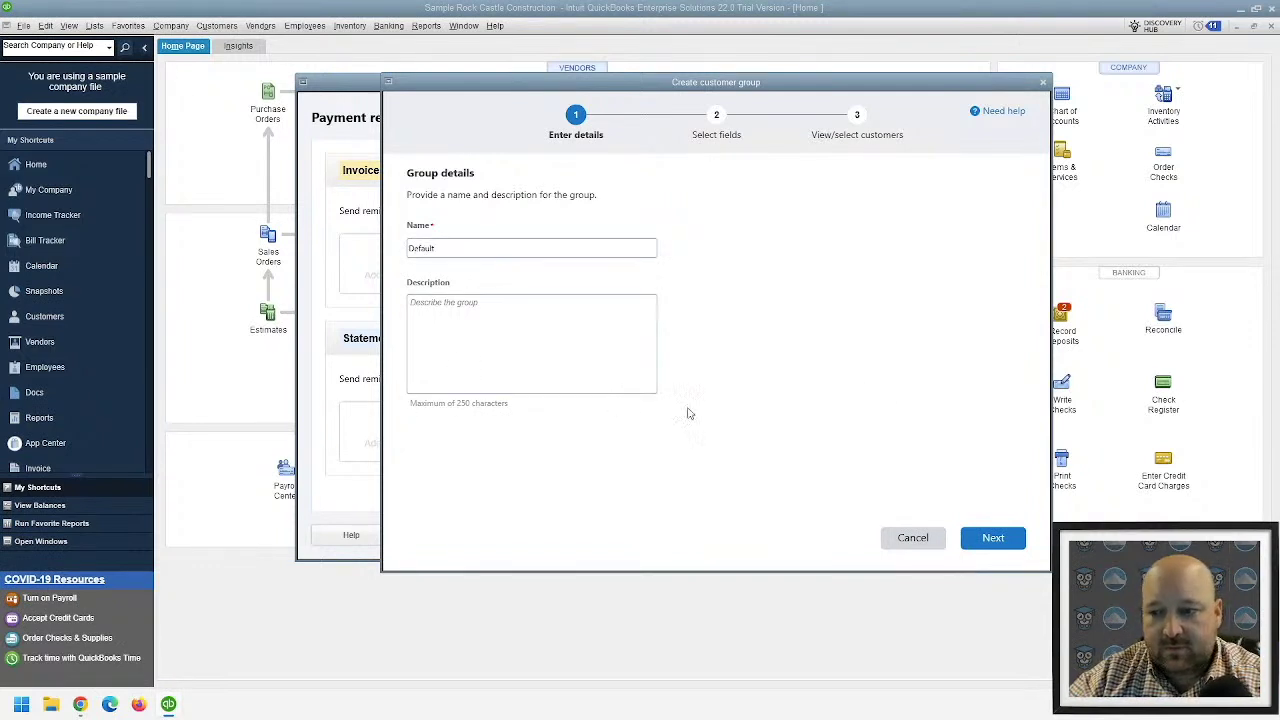
pyautogui.click(988, 537)
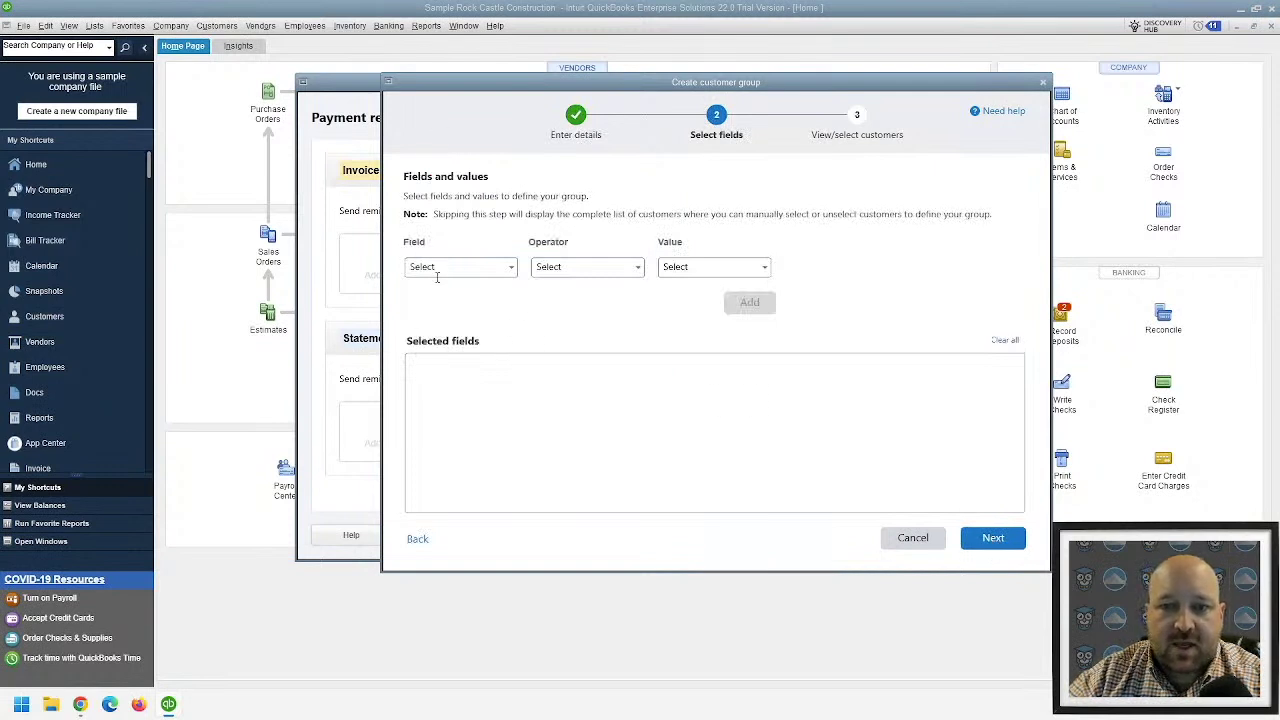
# - Define the group as Open Balance Greater Than 0 and create it with 18 customers
pyautogui.click(511, 268)
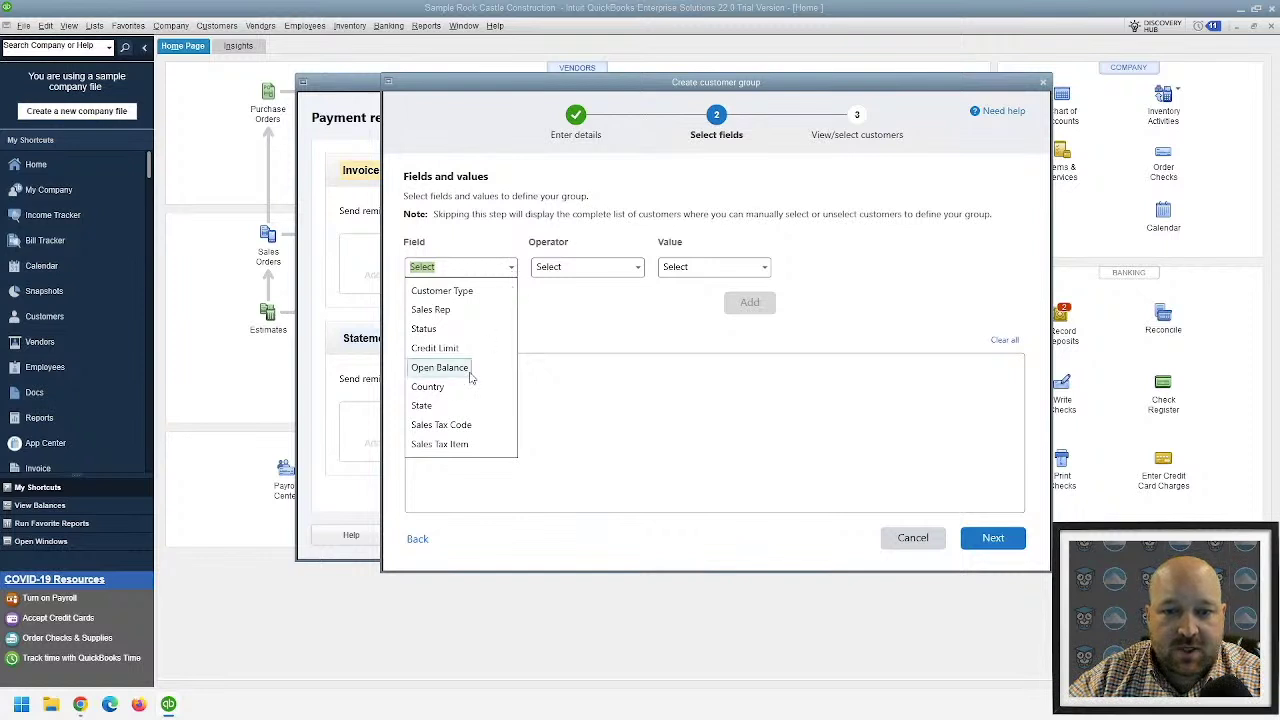
pyautogui.click(439, 367)
pyautogui.click(633, 272)
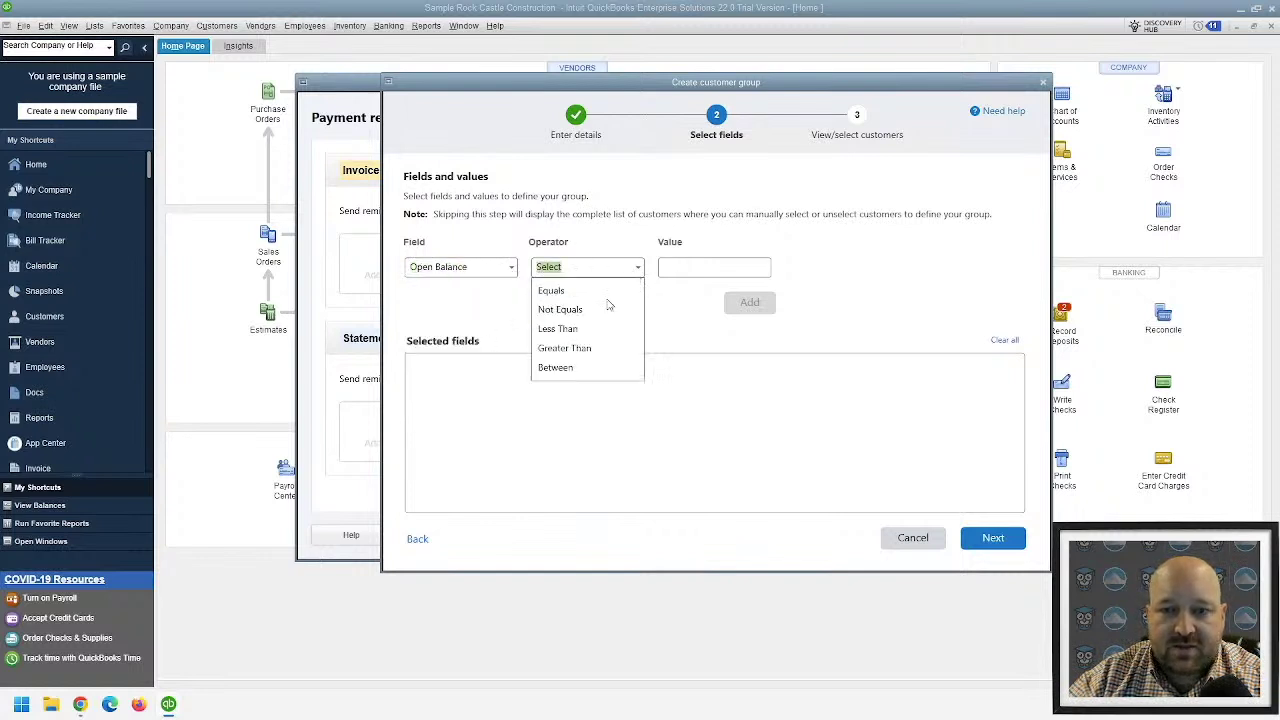
pyautogui.click(581, 350)
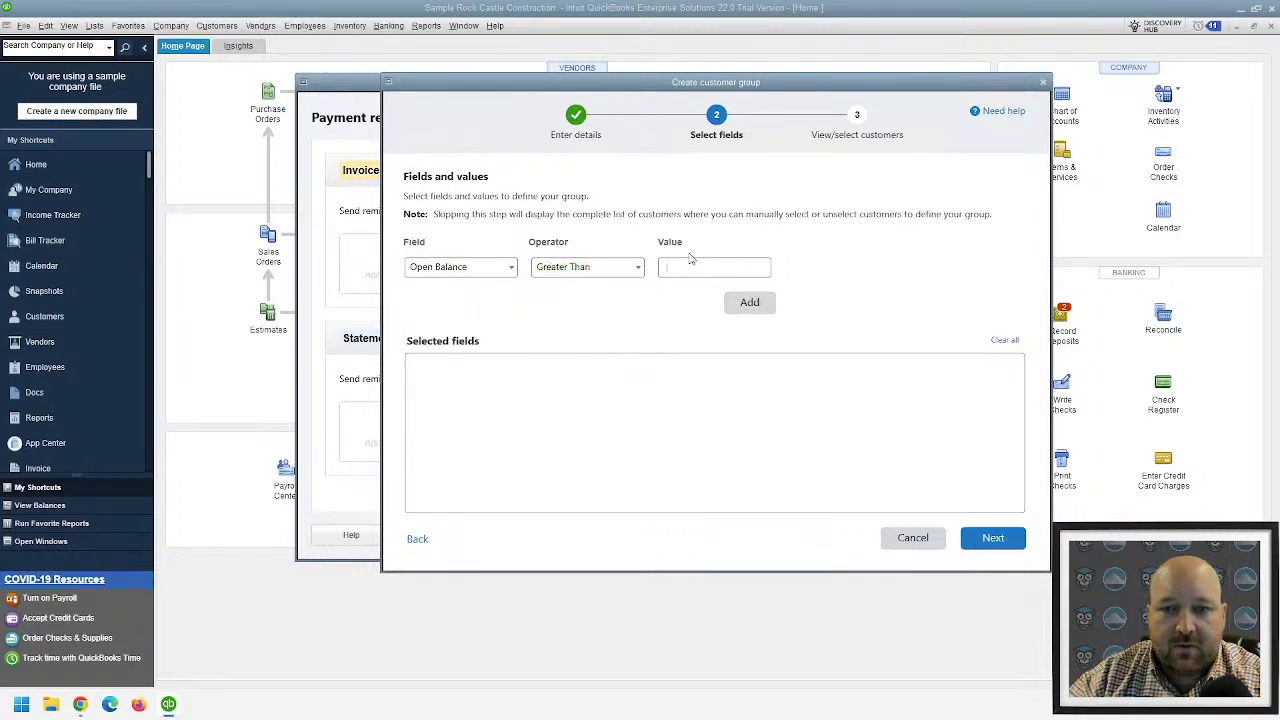
pyautogui.click(748, 304)
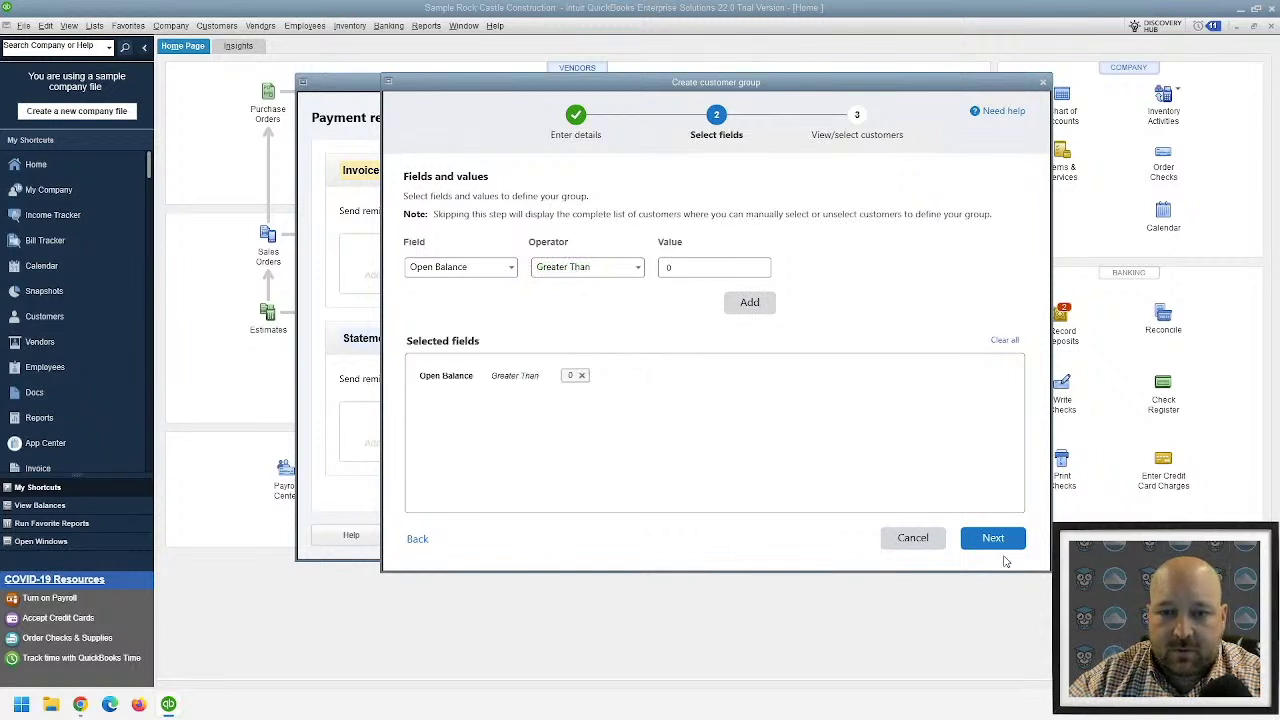
pyautogui.click(993, 538)
pyautogui.scroll(-5, 618, 437)
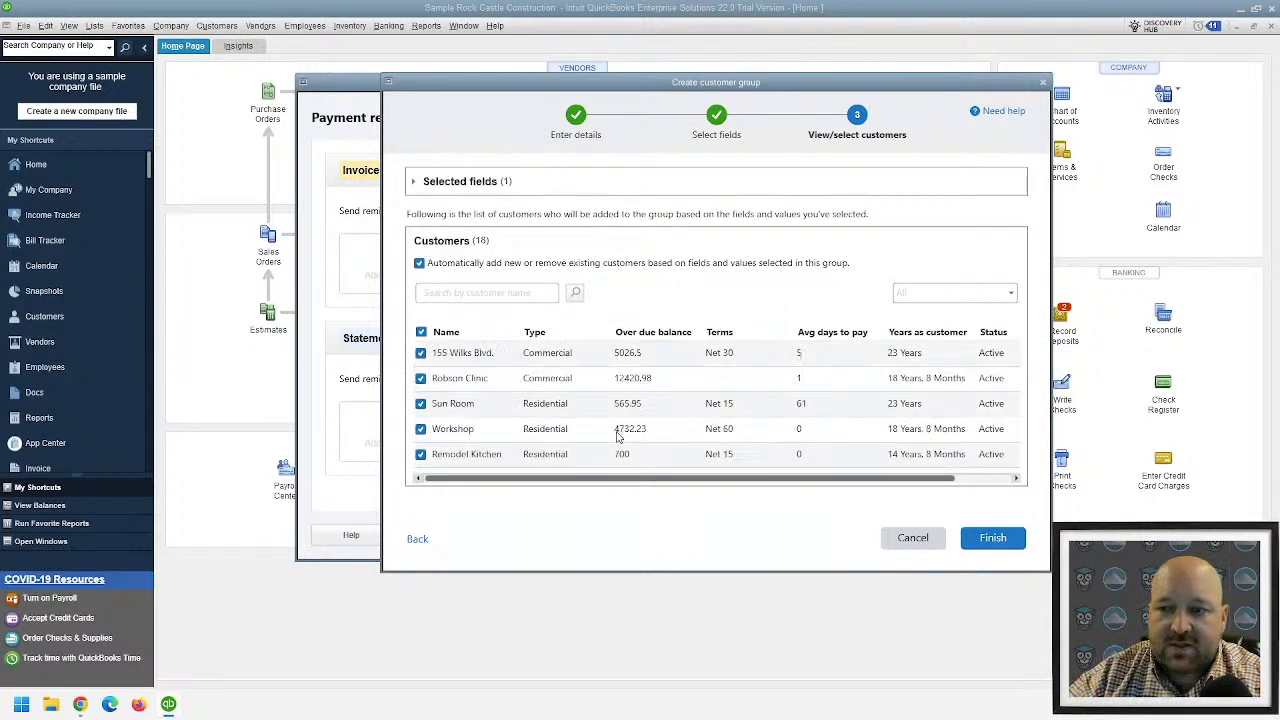
pyautogui.scroll(-3, 571, 455)
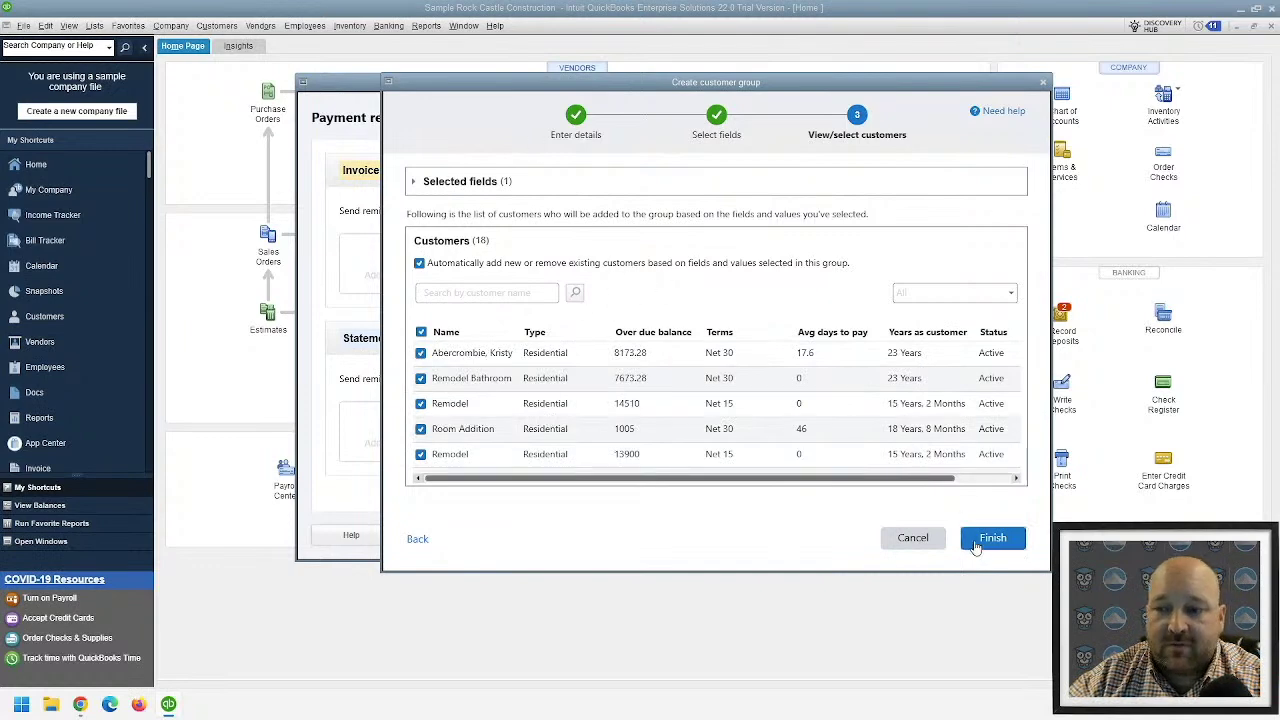
pyautogui.click(980, 540)
pyautogui.click(741, 387)
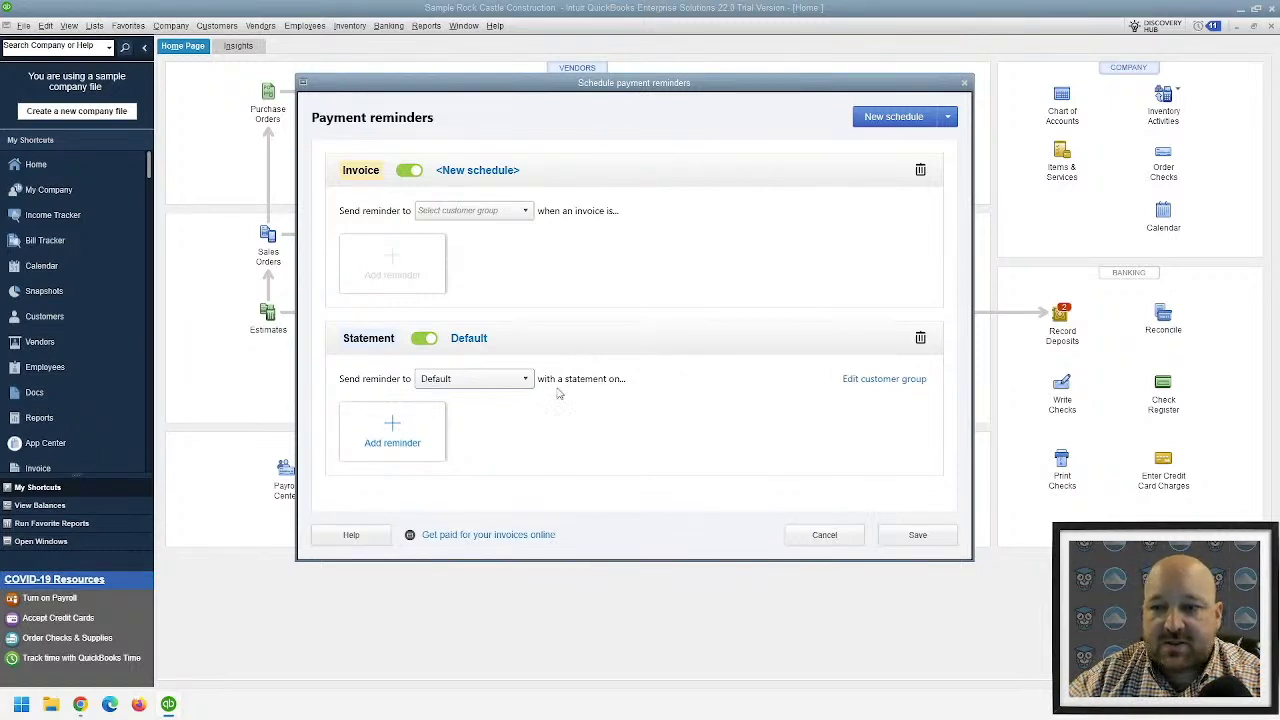
# - Keep Default as the statement group and add a reminder on day 15 covering the previous month
pyautogui.click(462, 380)
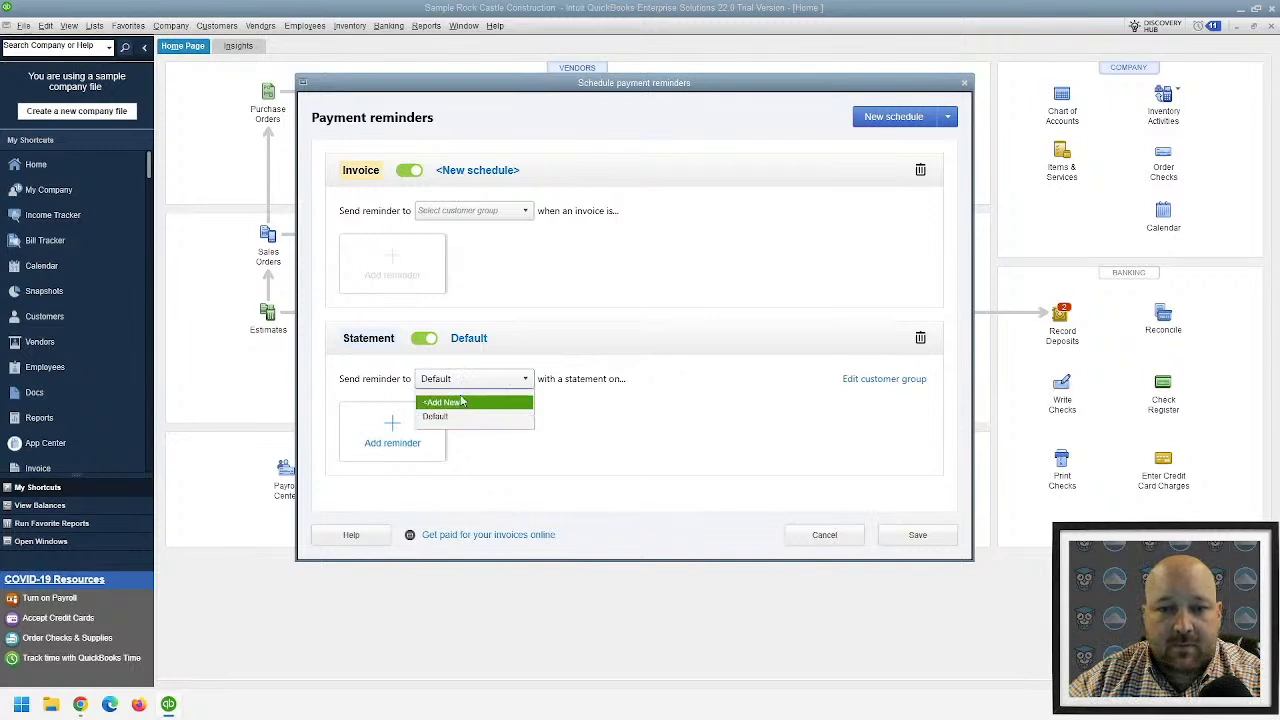
pyautogui.click(393, 430)
pyautogui.click(393, 430)
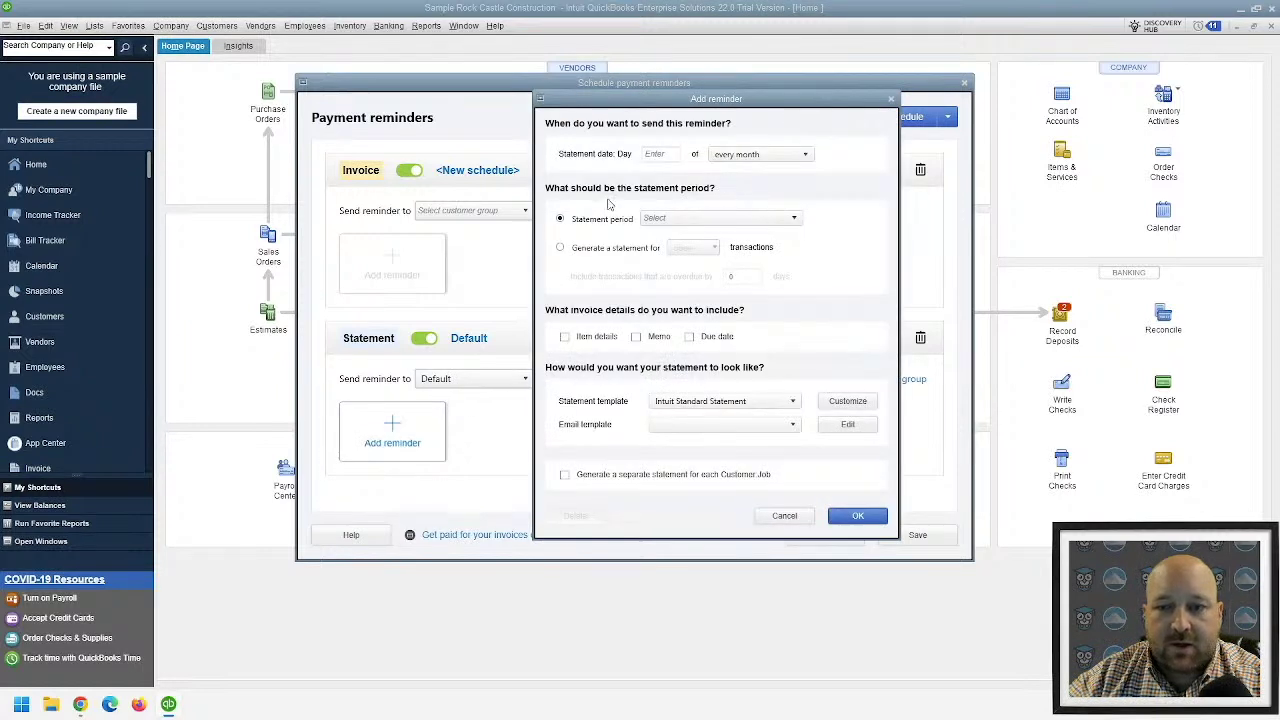
pyautogui.click(660, 154)
pyautogui.write('15')
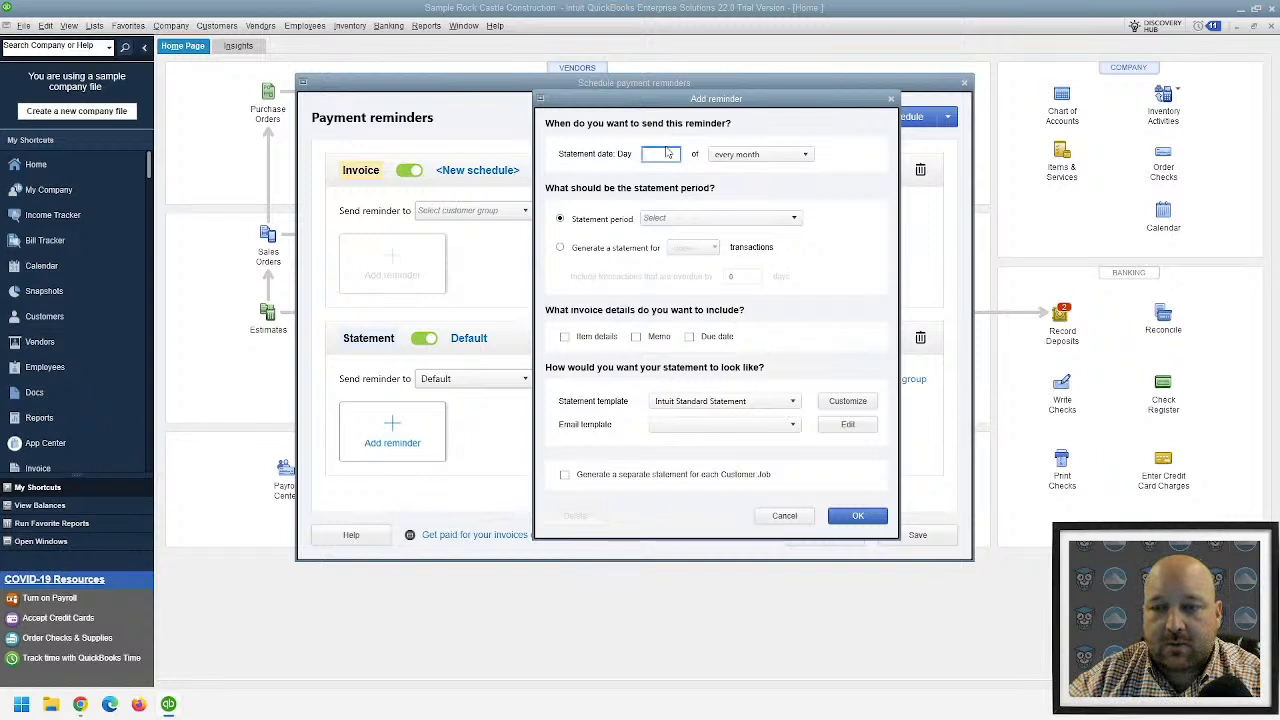
pyautogui.click(707, 216)
pyautogui.click(707, 217)
pyautogui.click(707, 217)
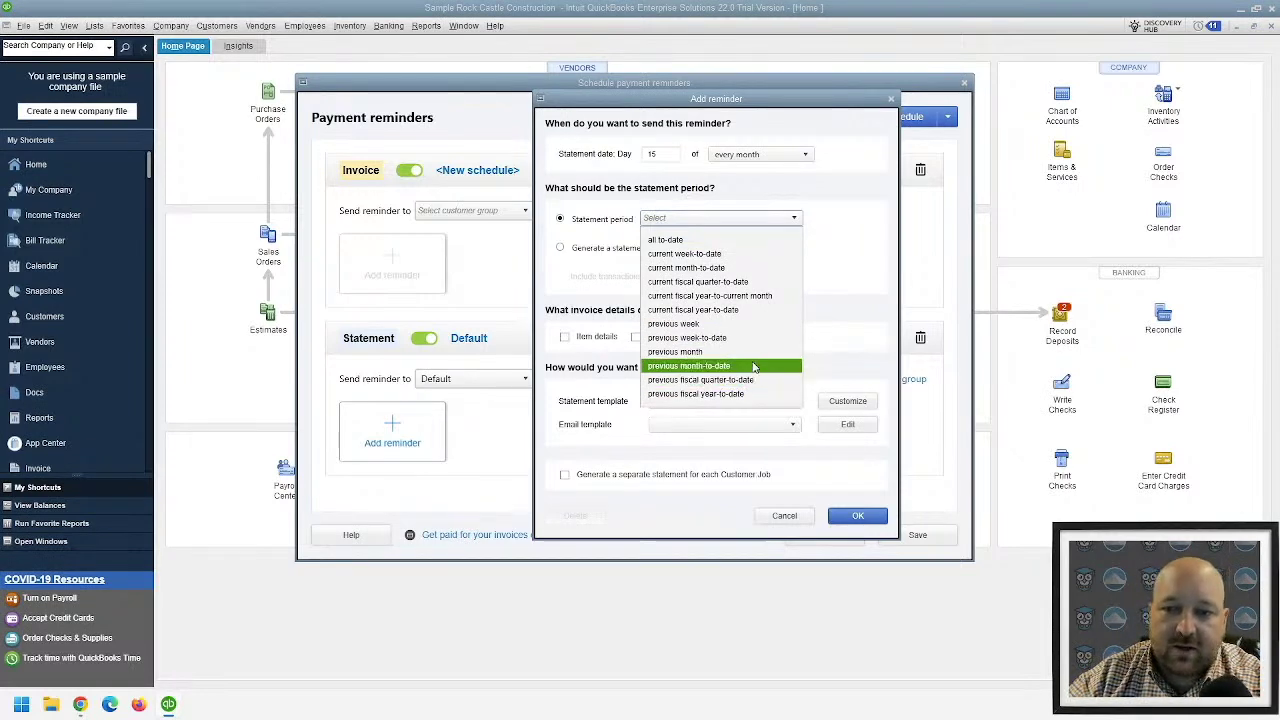
pyautogui.click(757, 356)
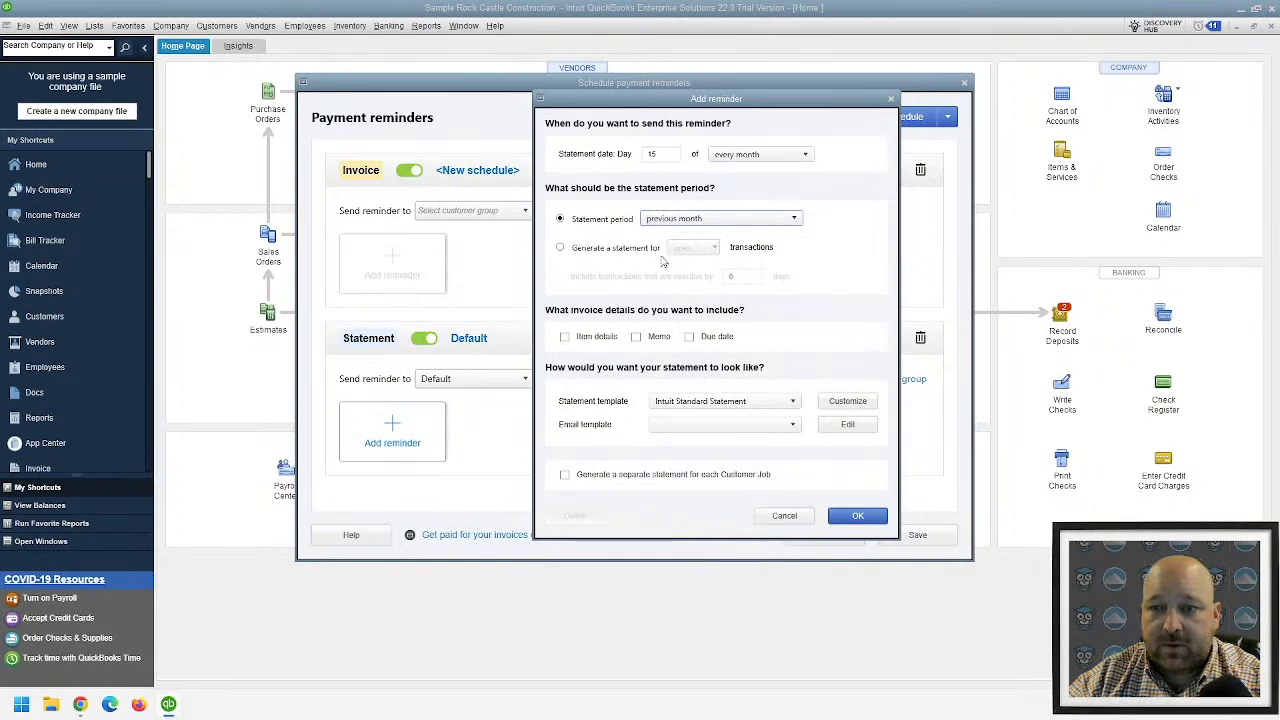
# - Generate statements by transactions with item details, memo and due date, using Intuit Standard Statement
pyautogui.click(608, 250)
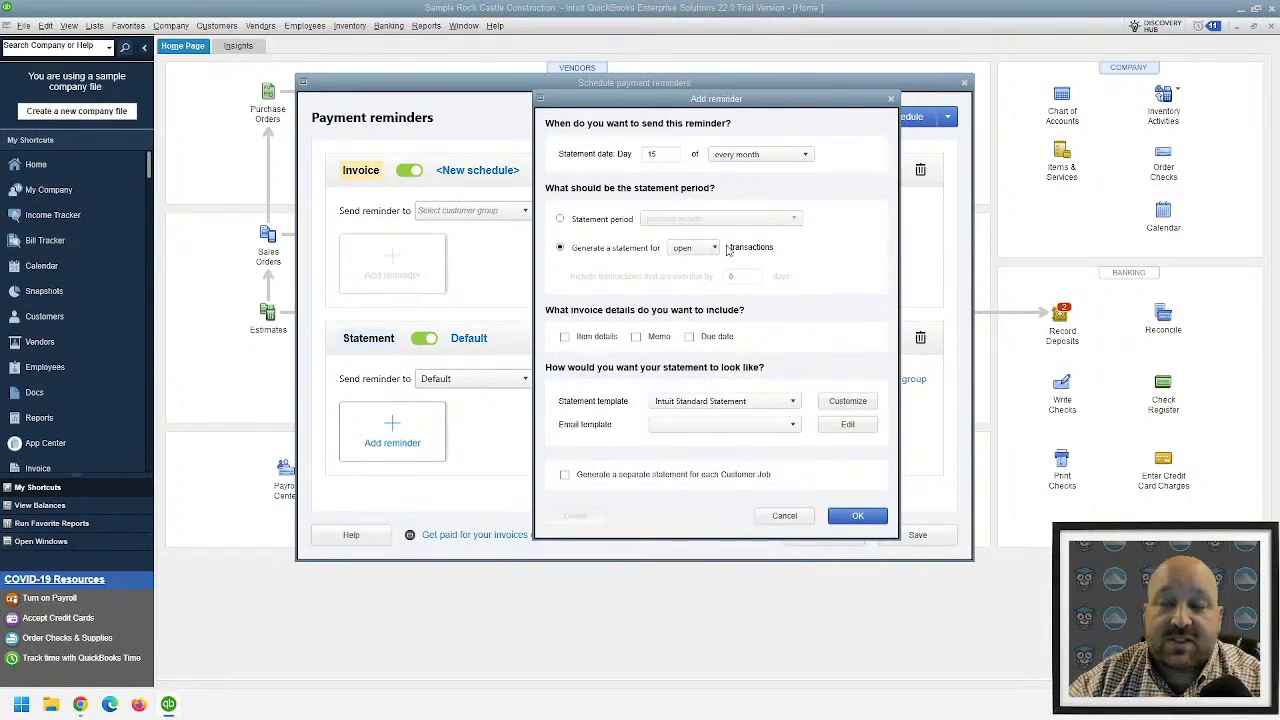
pyautogui.click(586, 340)
pyautogui.click(634, 340)
pyautogui.click(700, 340)
pyautogui.click(740, 402)
pyautogui.click(741, 403)
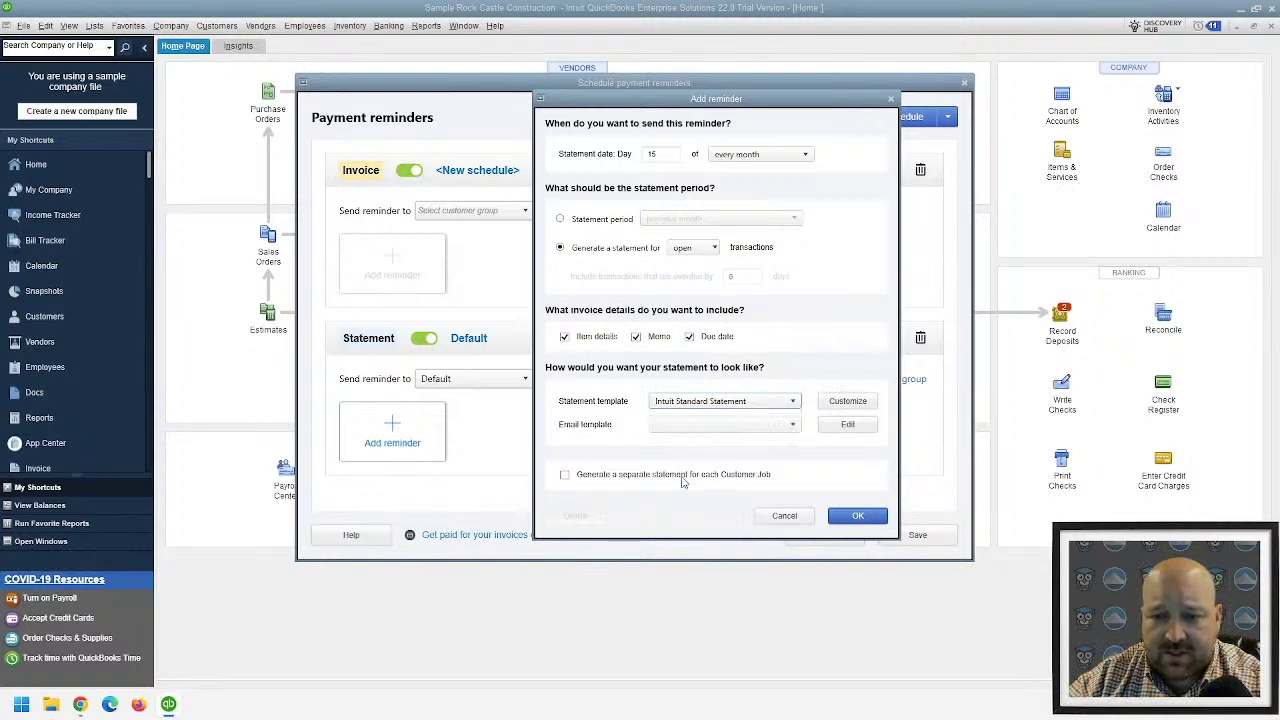
pyautogui.click(857, 515)
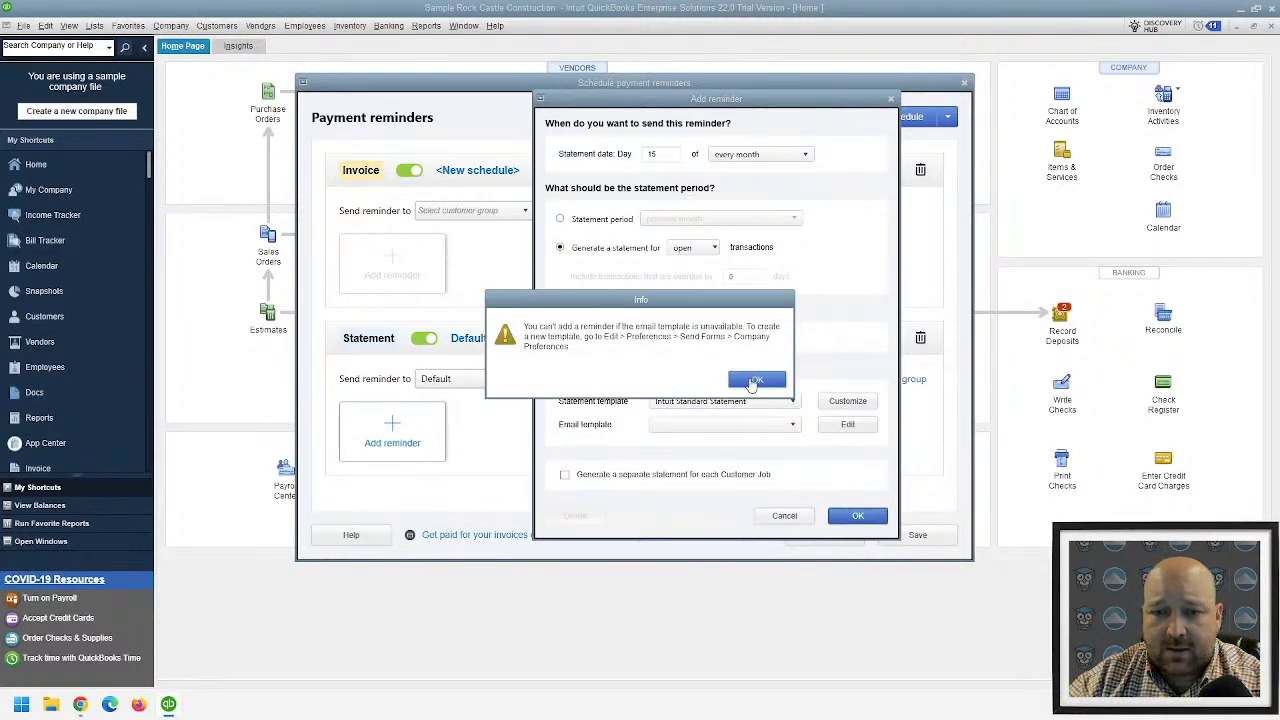
# - Dismiss the missing email template warning and close payment reminders without saving
pyautogui.click(755, 381)
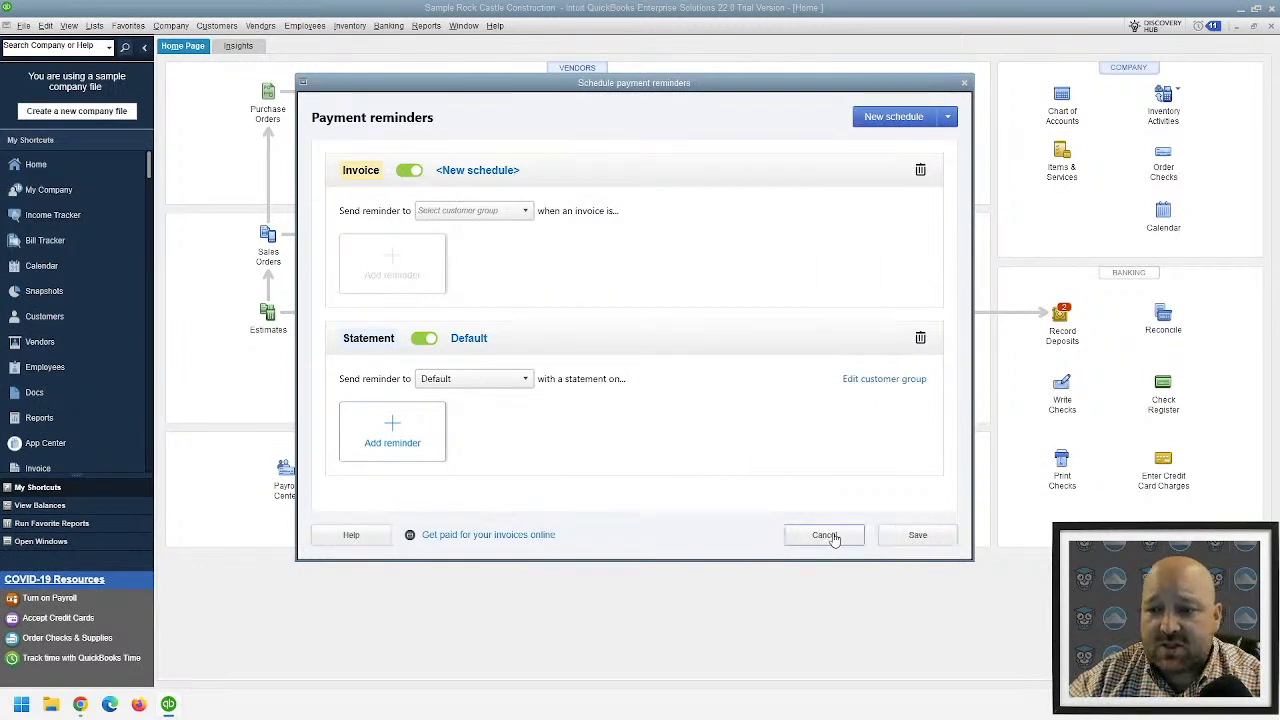
pyautogui.click(965, 84)
pyautogui.click(708, 385)
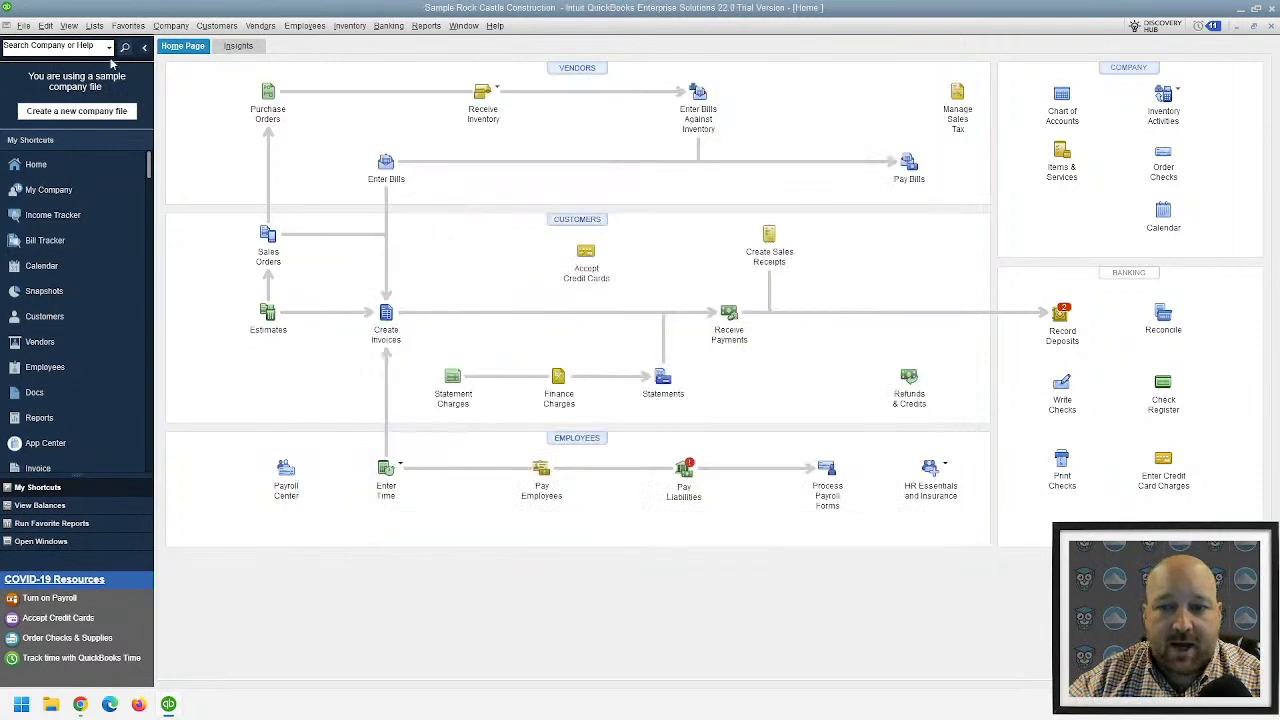
# - Check Review & Send Payment Reminders, find none to send, then switch to Chrome
pyautogui.click(170, 25)
pyautogui.click(170, 25)
pyautogui.click(216, 25)
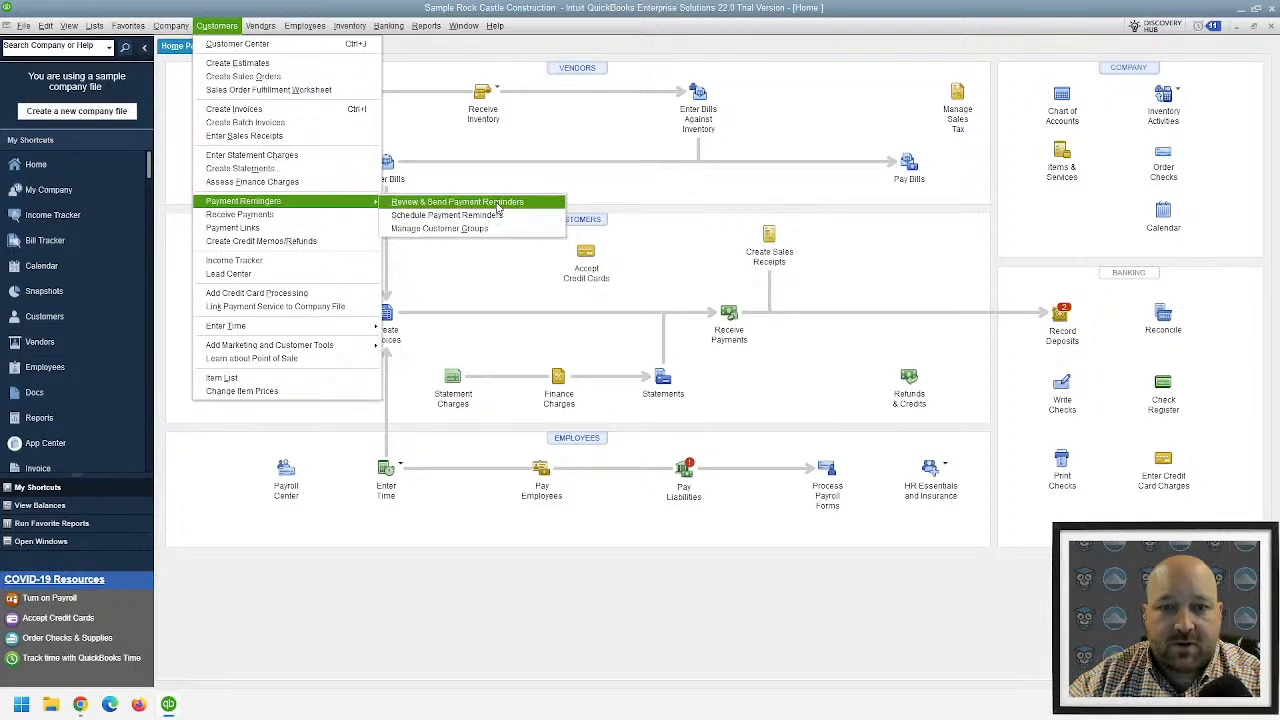
pyautogui.click(497, 202)
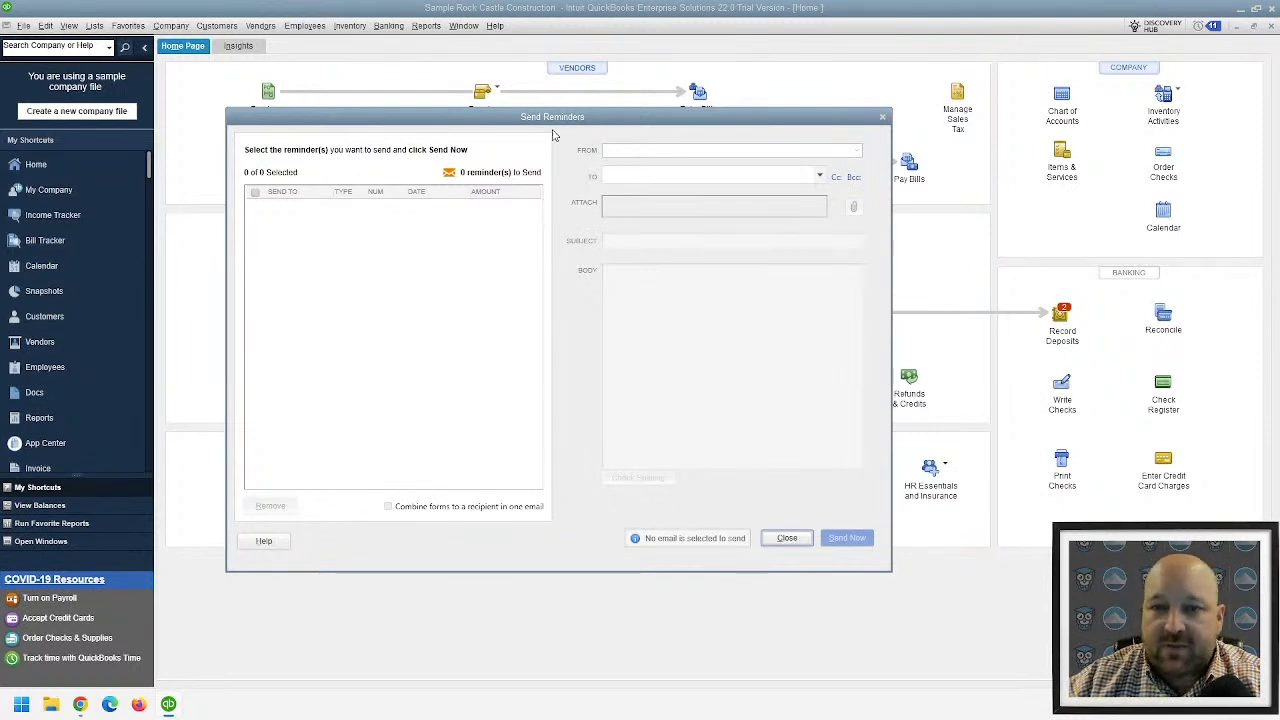
pyautogui.press('Escape')
pyautogui.hotkey('alt', 'Tab')
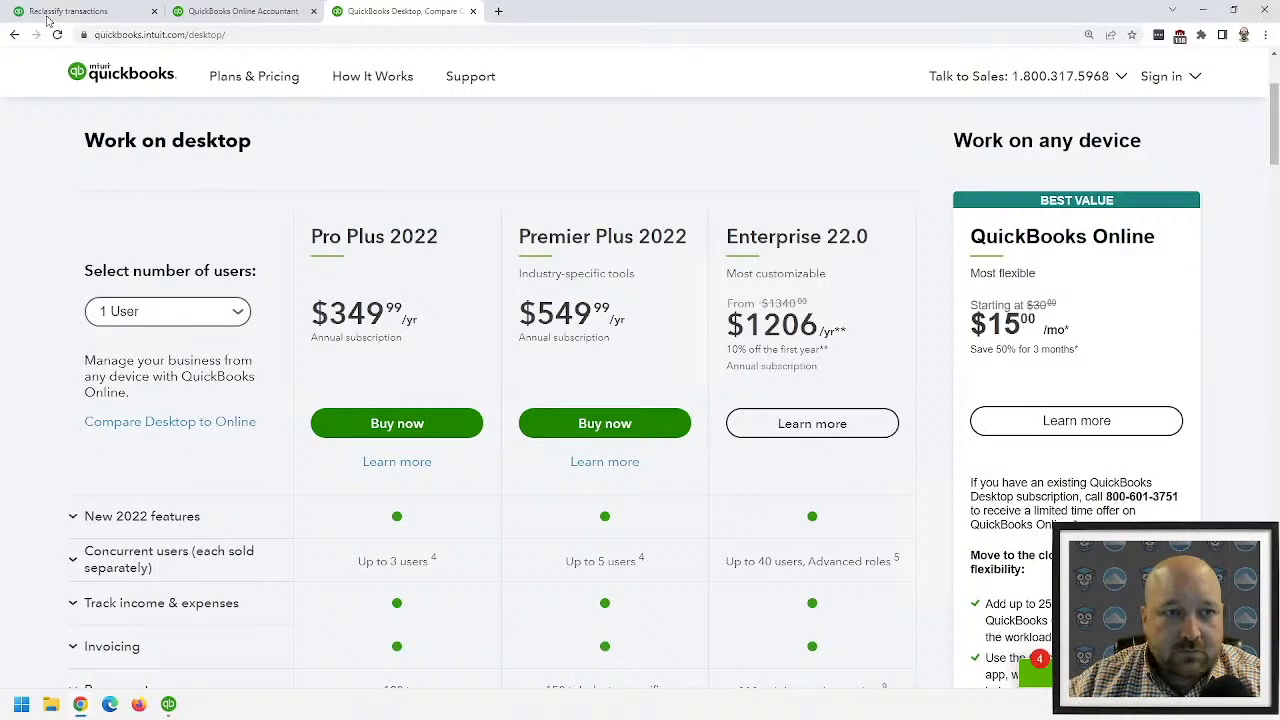
# - Switch to the QuickBooks Online tab and open the Sales > Customers list
pyautogui.click(50, 14)
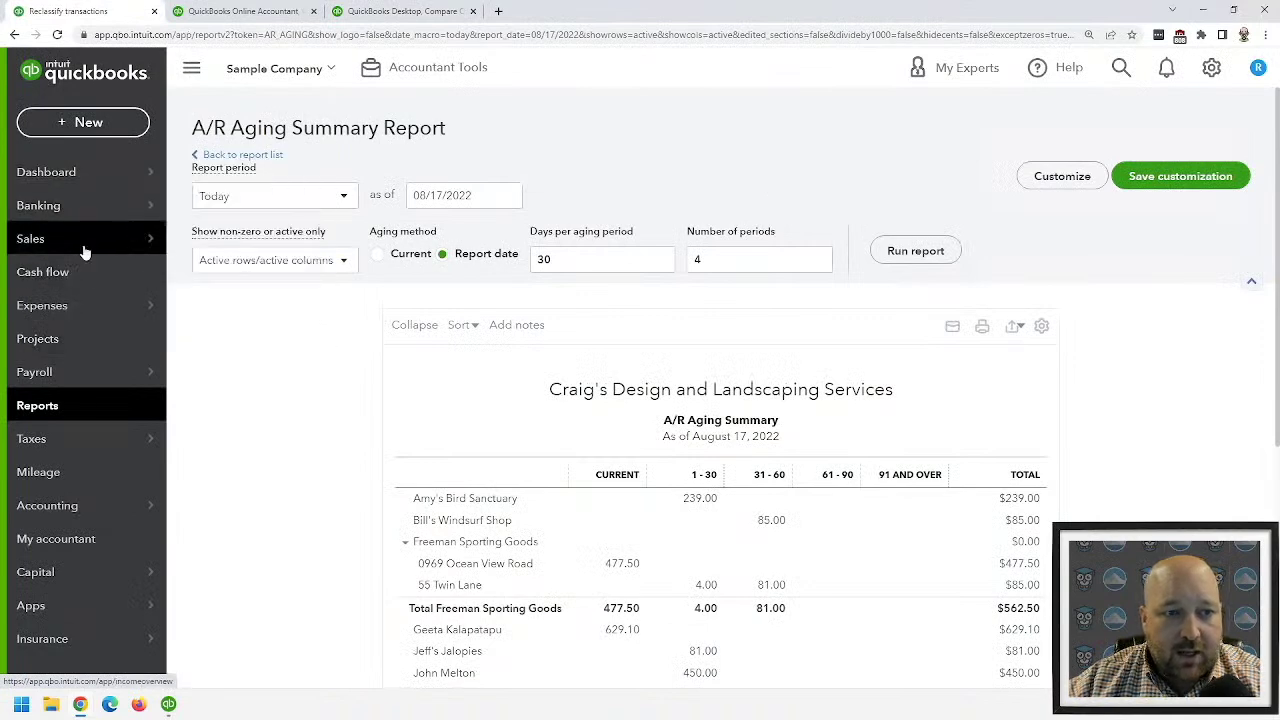
pyautogui.moveTo(85, 253)
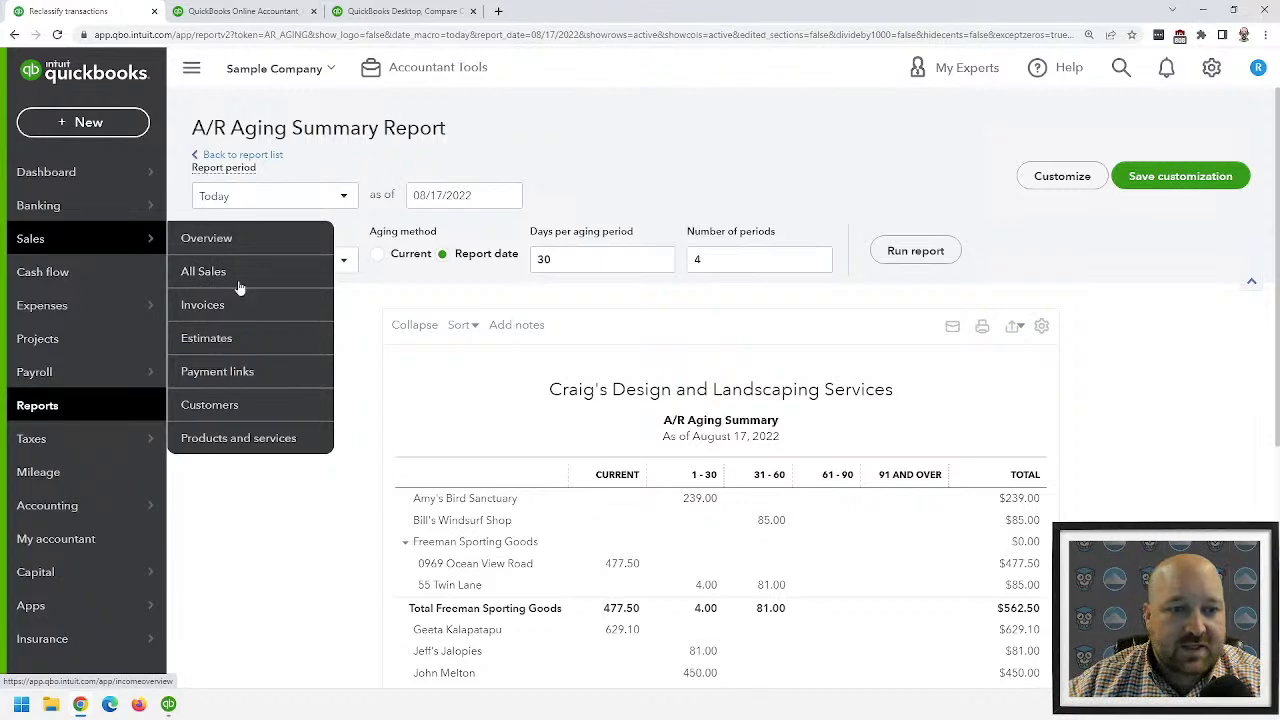
pyautogui.click(197, 408)
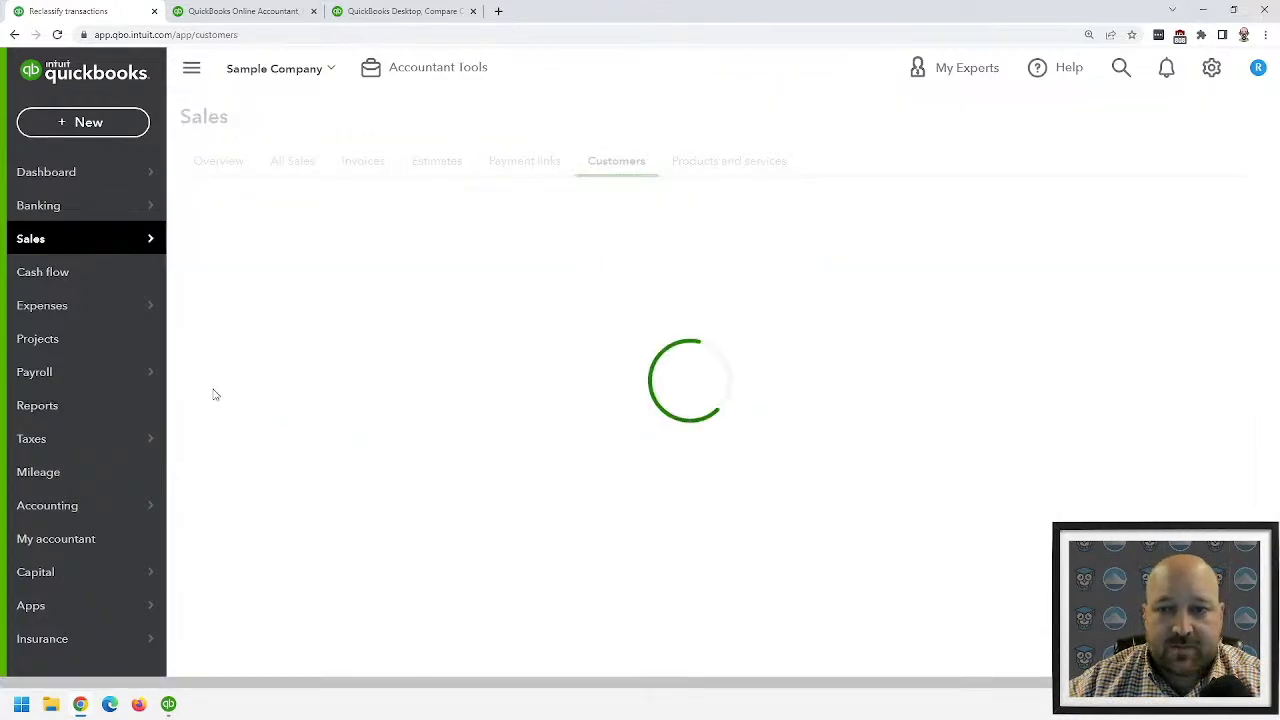
pyautogui.scroll(-2, 738, 253)
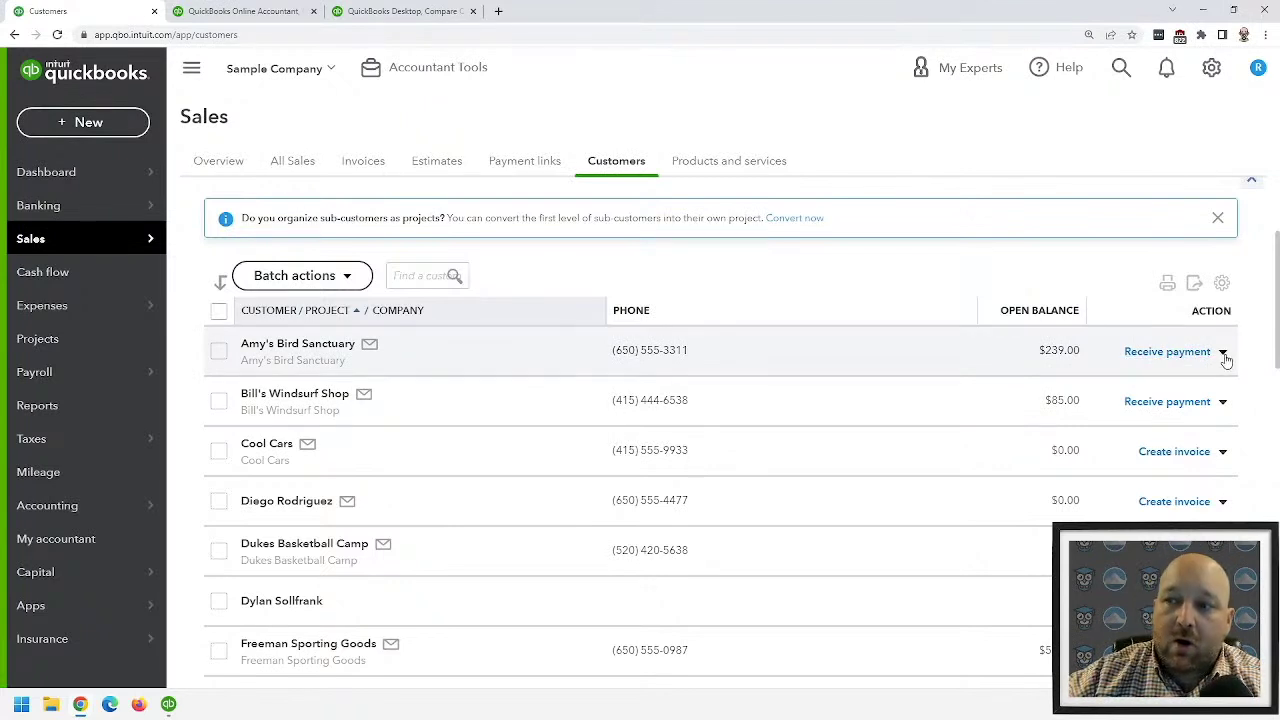
# - Send a payment reminder for the $239.00 open invoice from the customer's Receive payment dropdown
pyautogui.click(1222, 352)
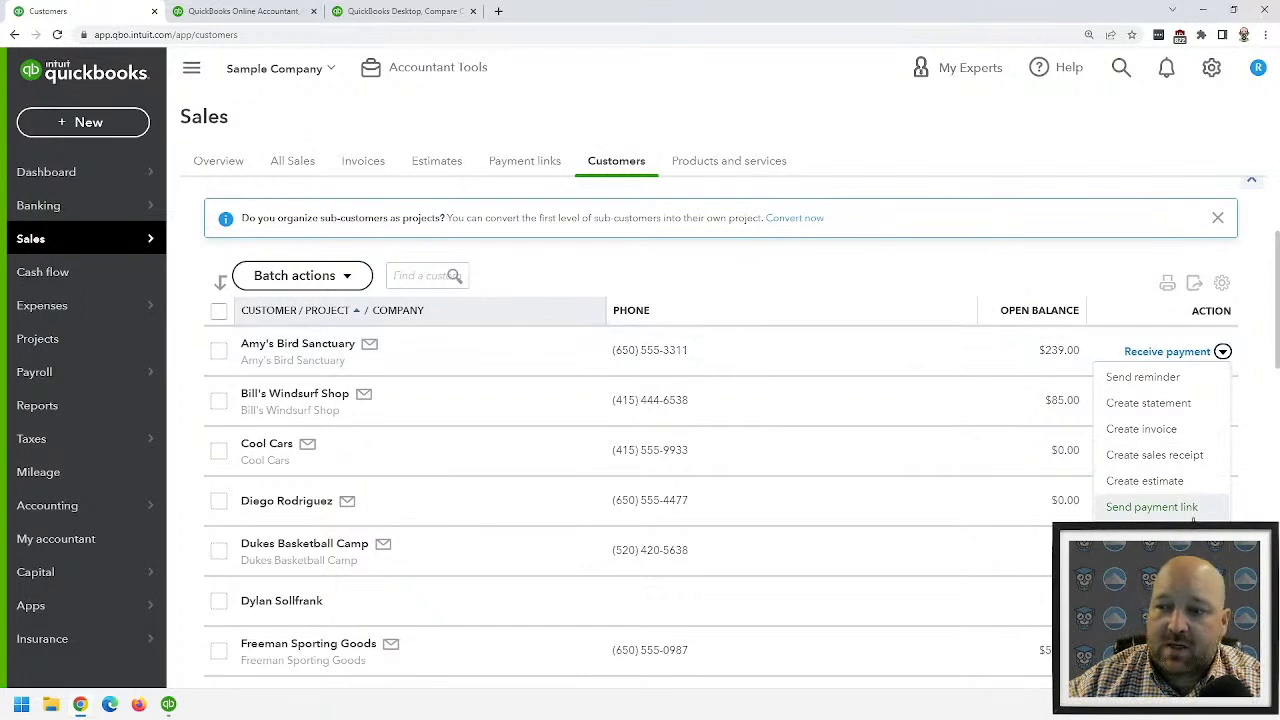
pyautogui.click(1143, 377)
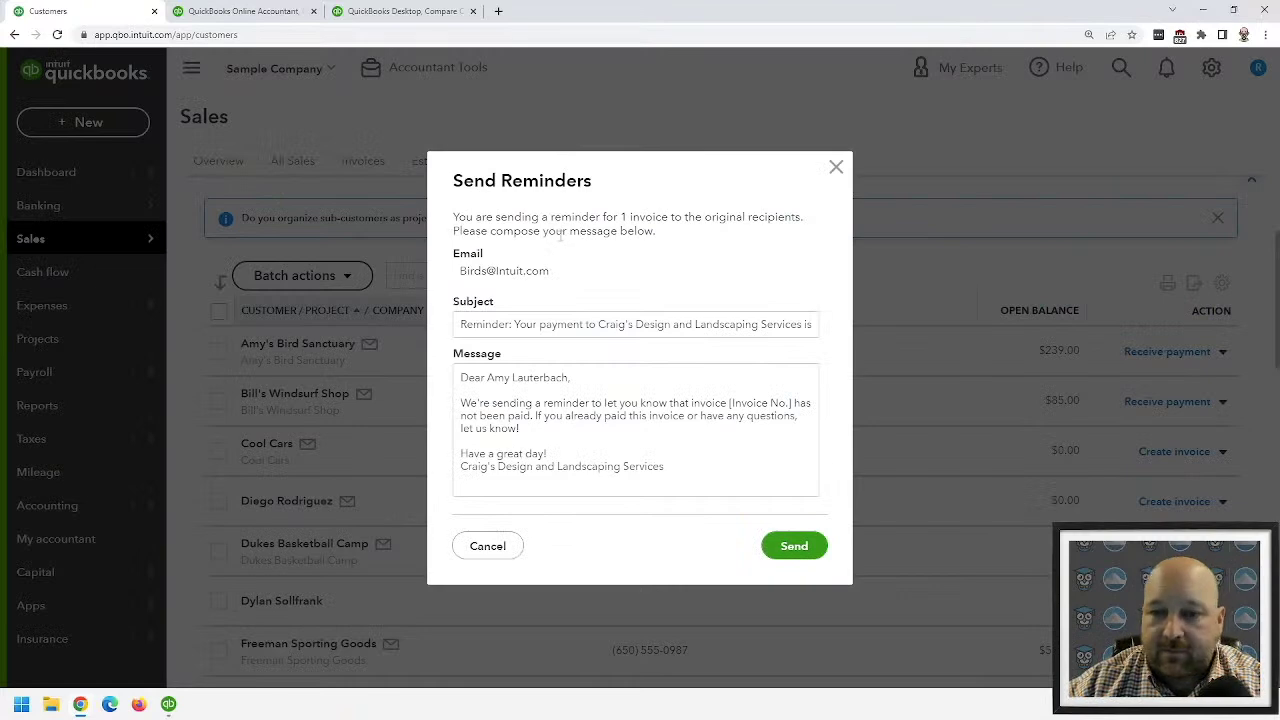
pyautogui.click(780, 545)
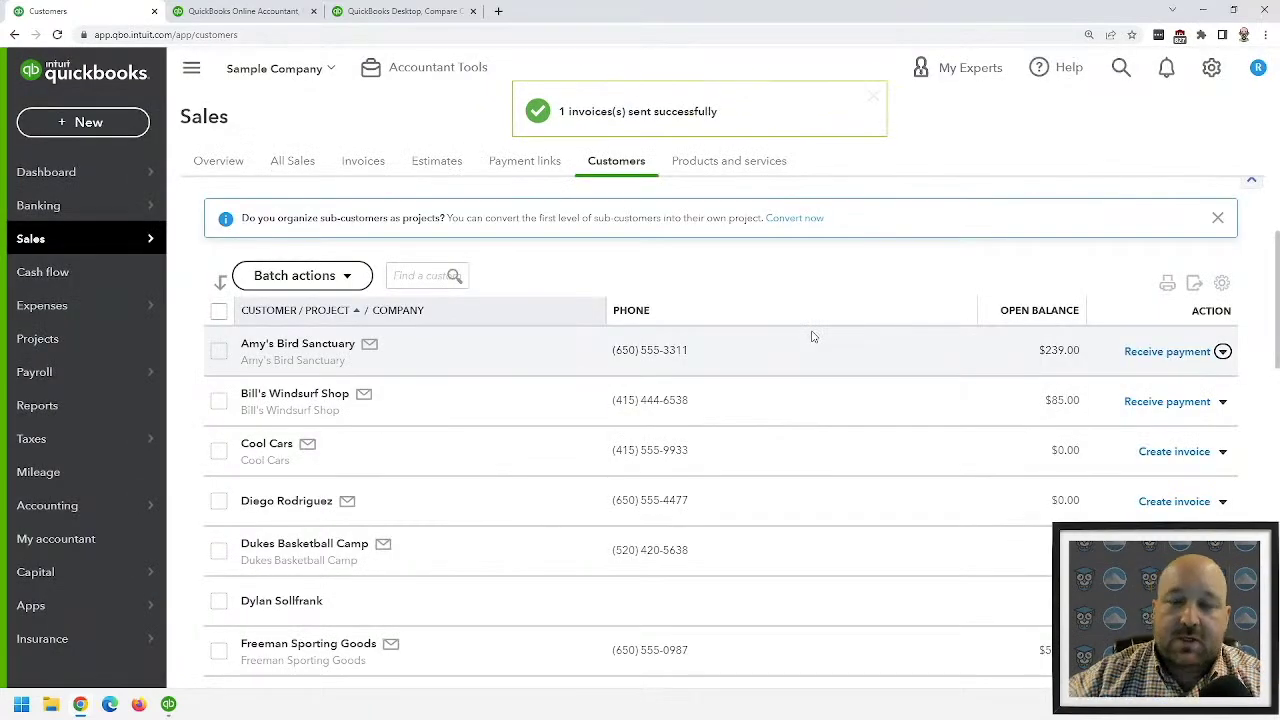
pyautogui.click(1222, 352)
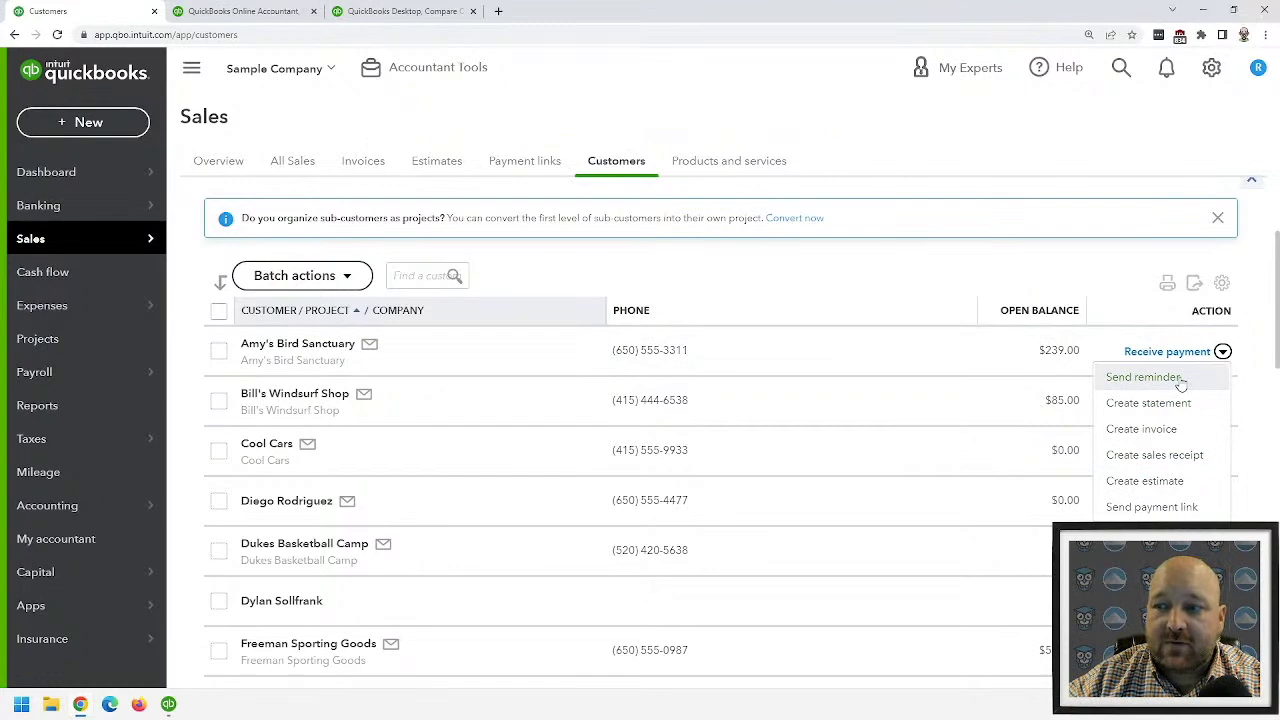
pyautogui.click(1211, 67)
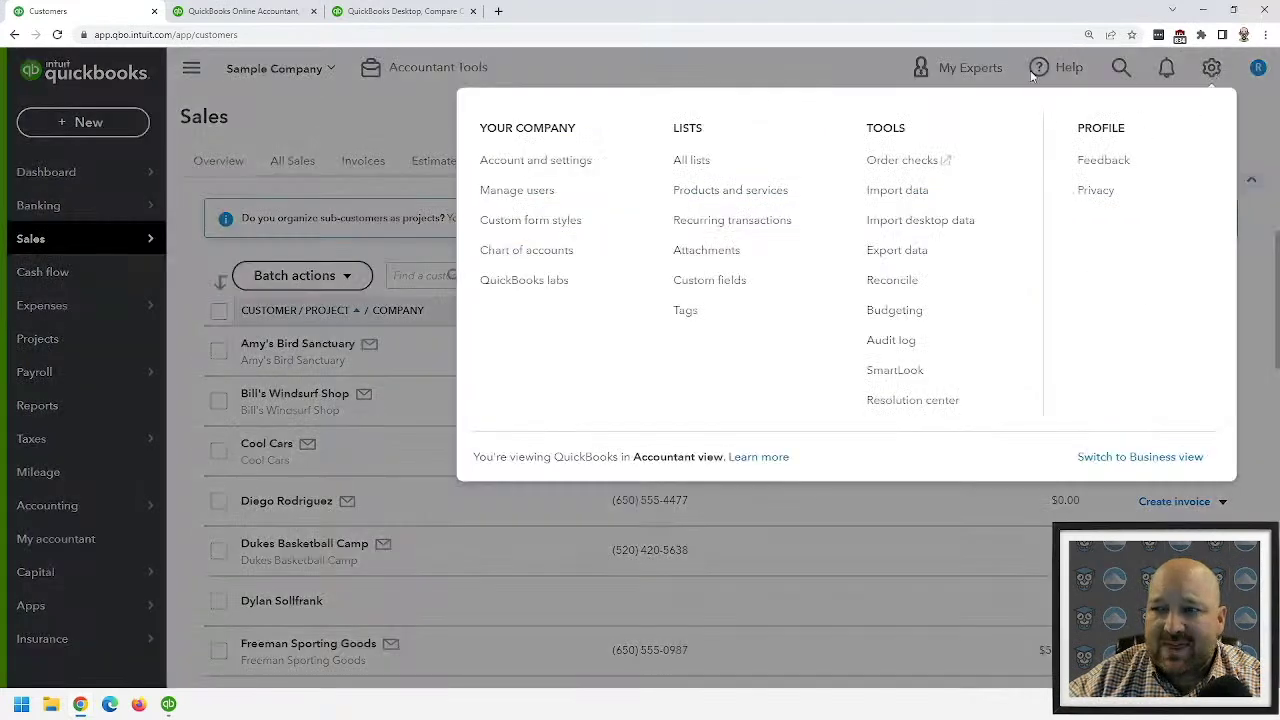
# - Go to Account and Settings > Sales and scroll down to the Reminders section
pyautogui.click(540, 160)
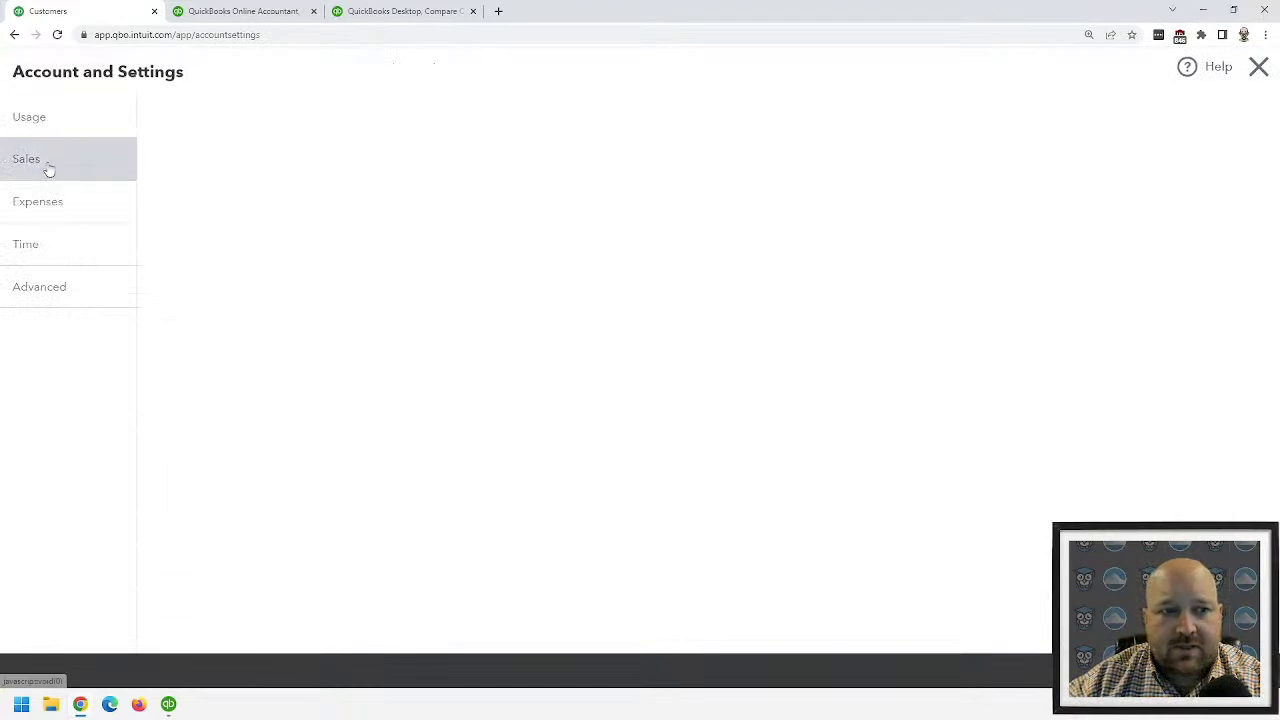
pyautogui.click(48, 168)
pyautogui.click(35, 206)
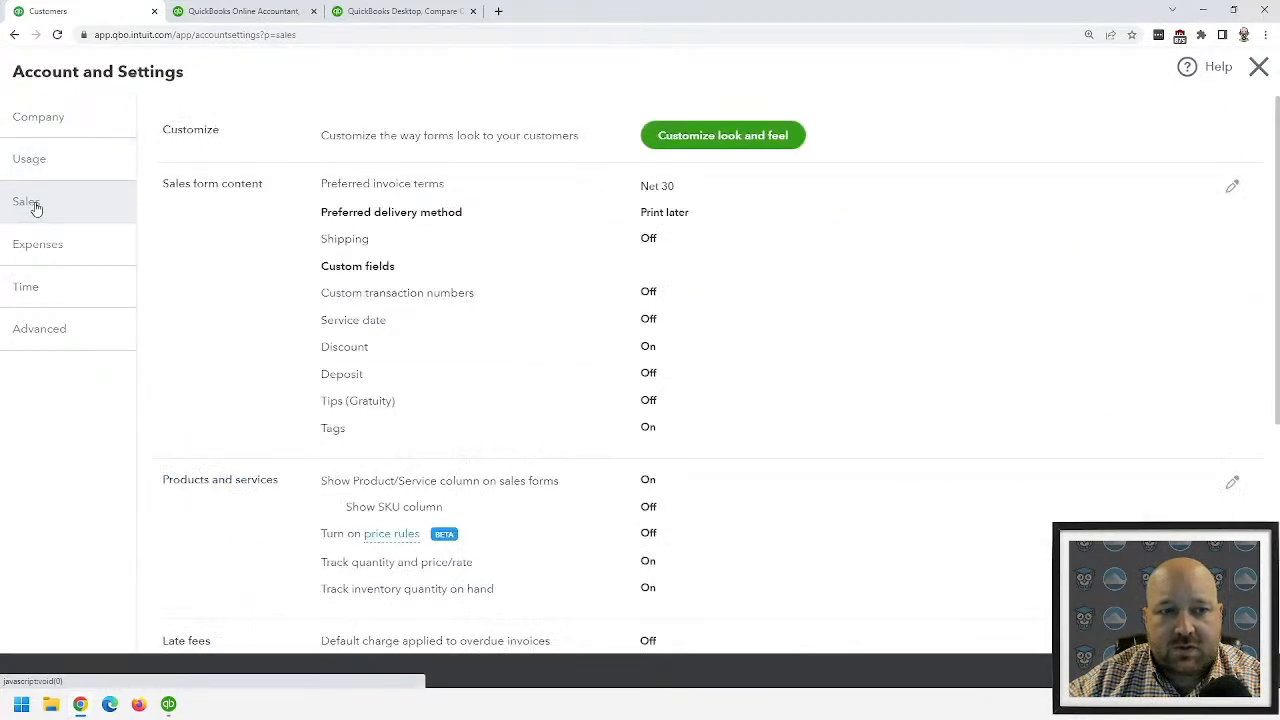
pyautogui.scroll(-3, 597, 346)
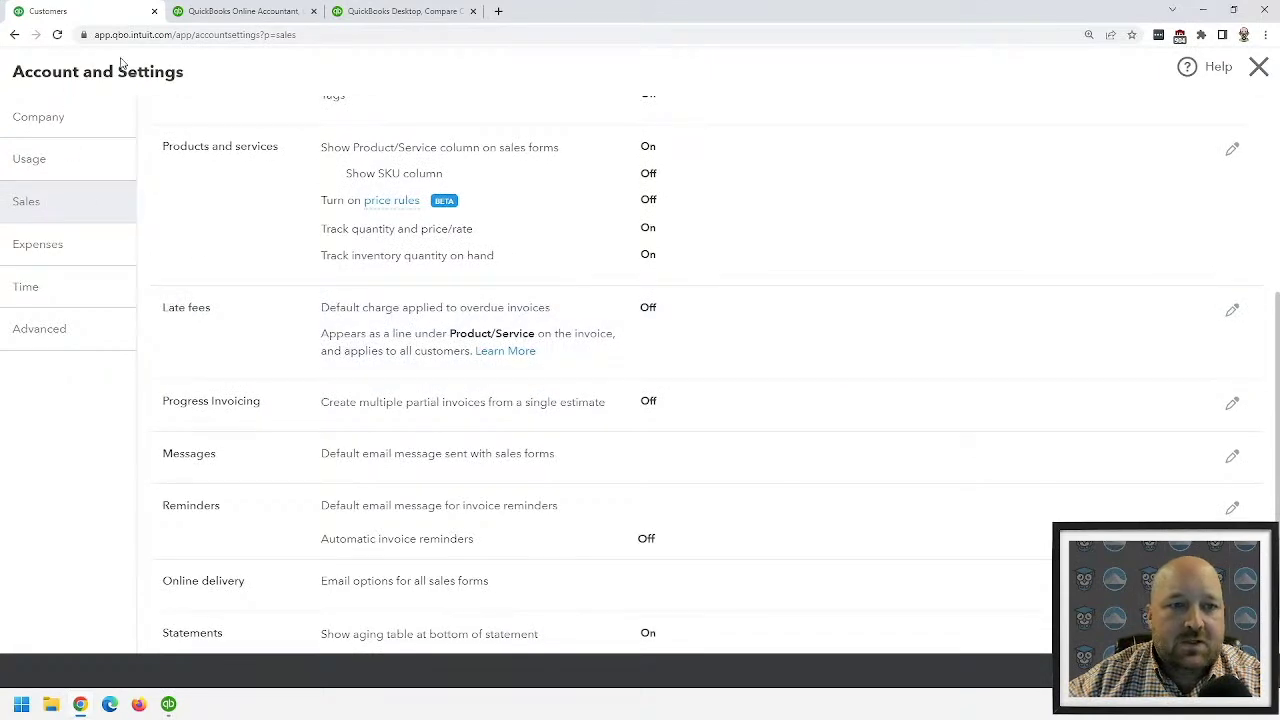
pyautogui.click(1258, 67)
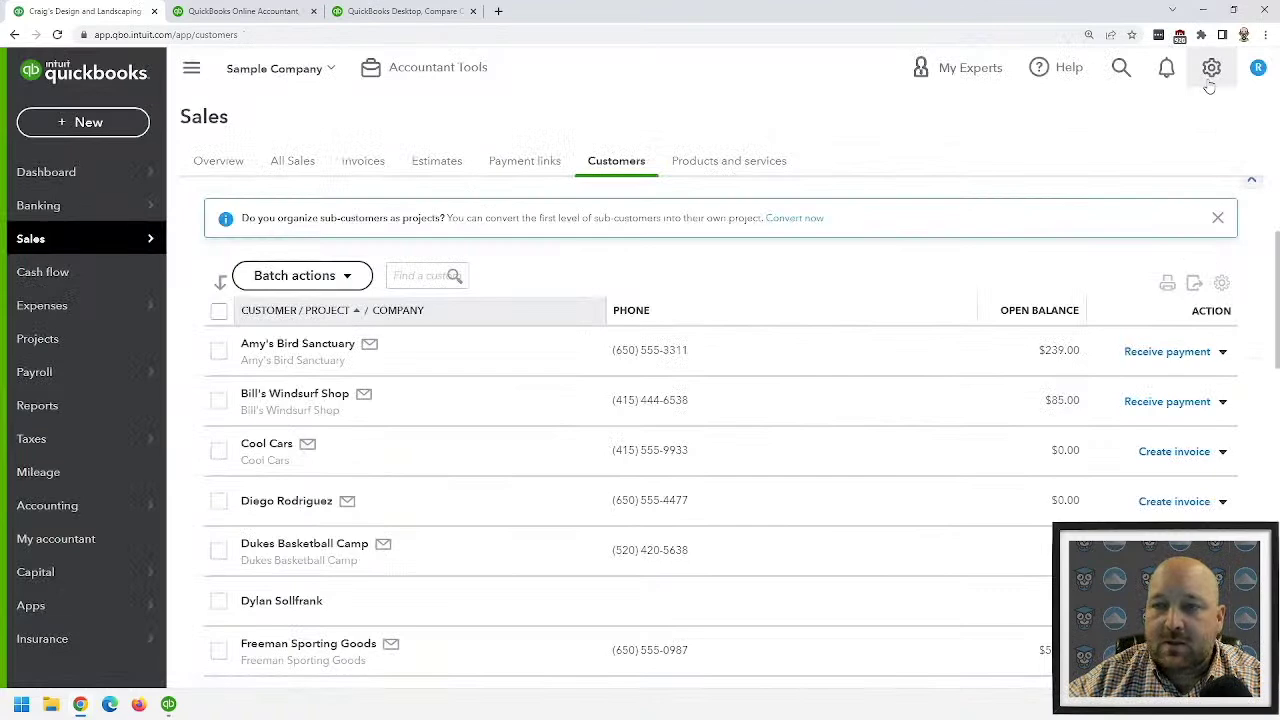
pyautogui.click(1211, 68)
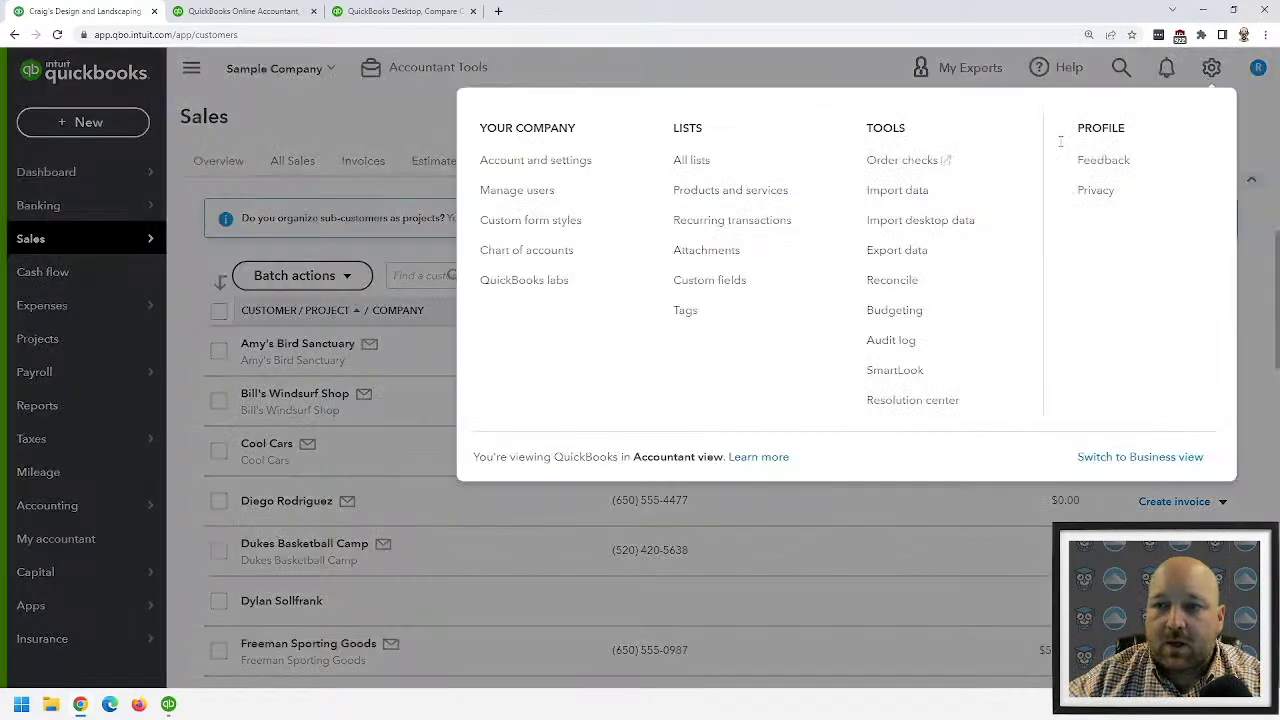
pyautogui.click(581, 160)
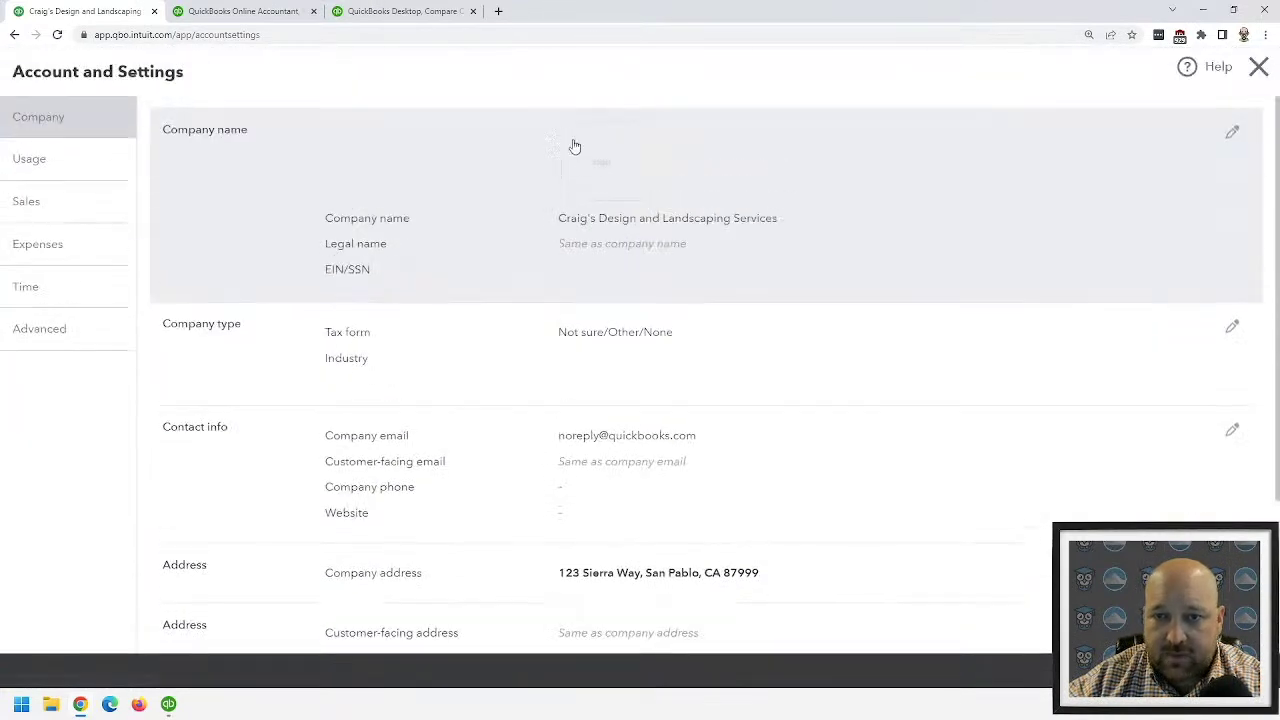
pyautogui.click(78, 204)
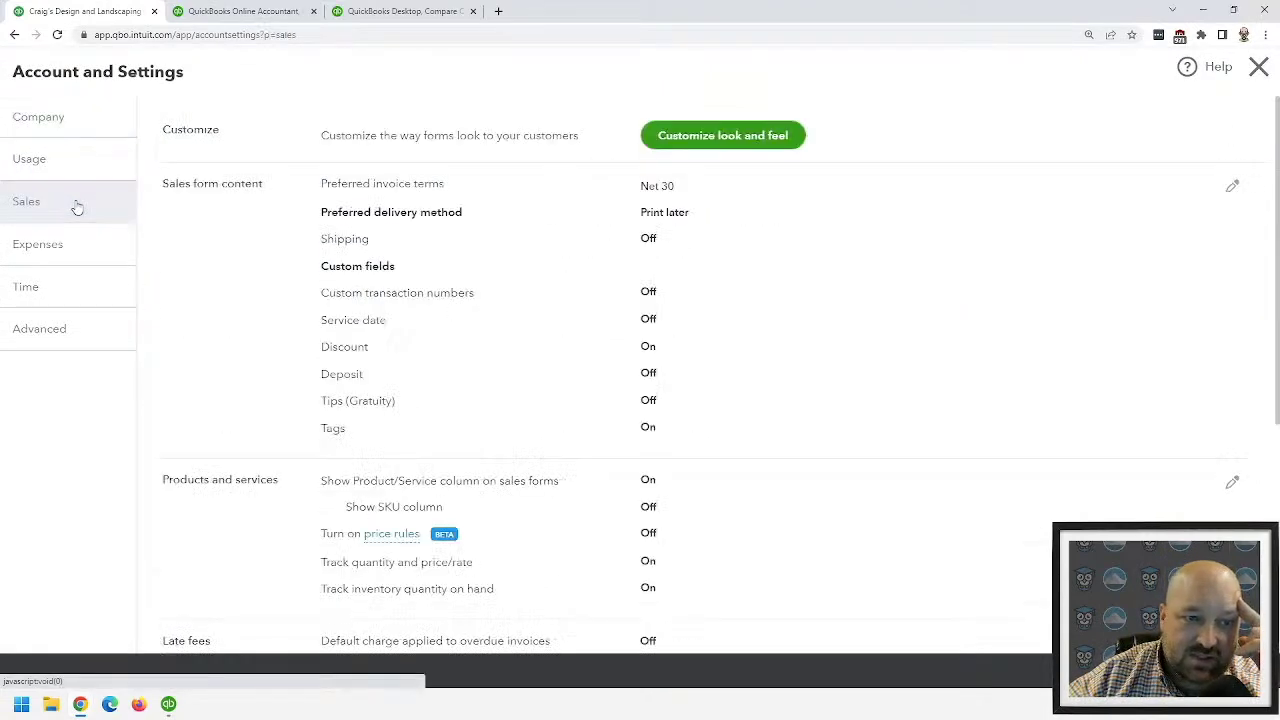
pyautogui.scroll(-5, 775, 294)
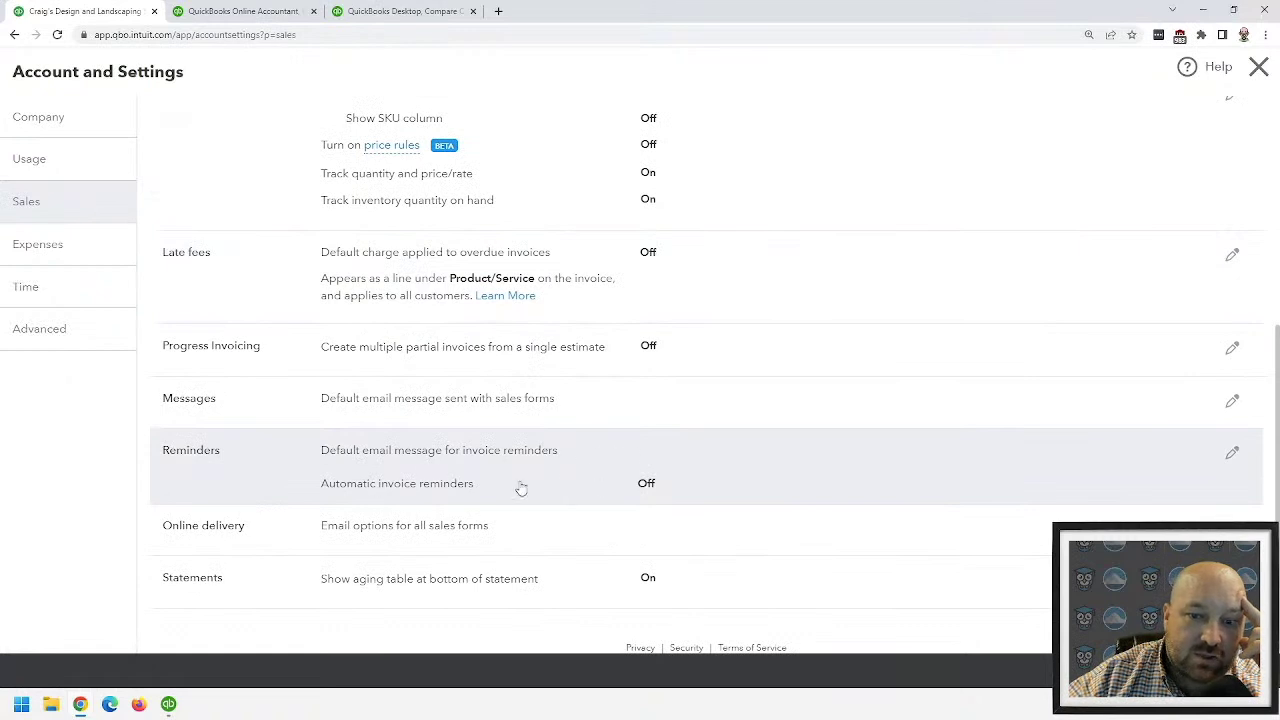
# - Edit Reminders, switch Automatic invoice reminders On, and expand Reminder 1
pyautogui.click(1233, 455)
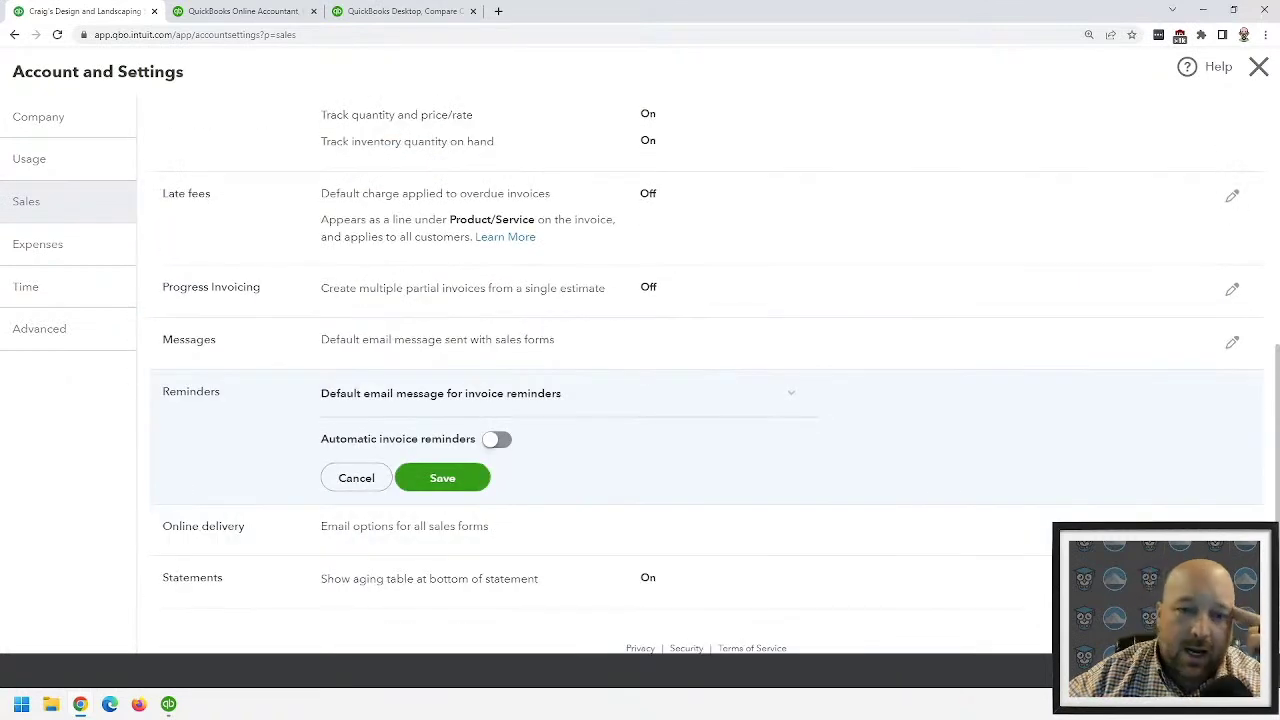
pyautogui.click(497, 440)
pyautogui.scroll(-3, 711, 400)
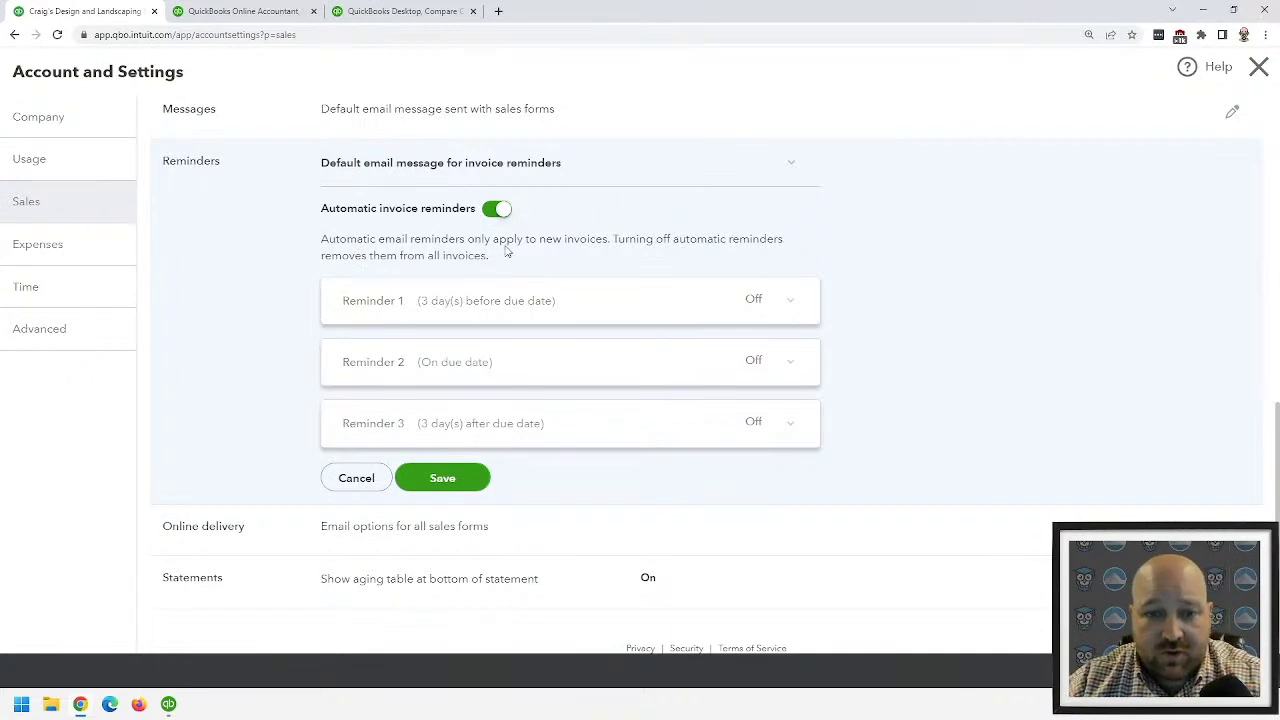
pyautogui.click(503, 302)
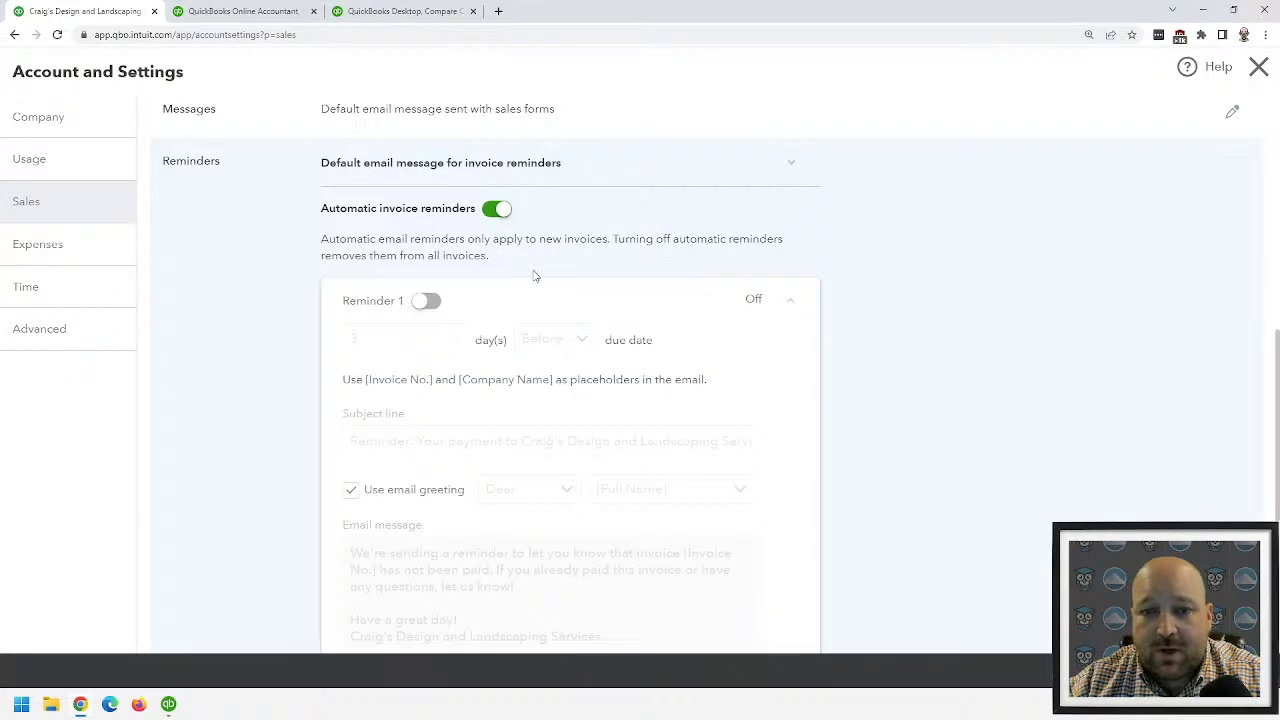
# - Try Reminder 1 at 3 days after the due date, review its email, then cancel the changes
pyautogui.click(424, 301)
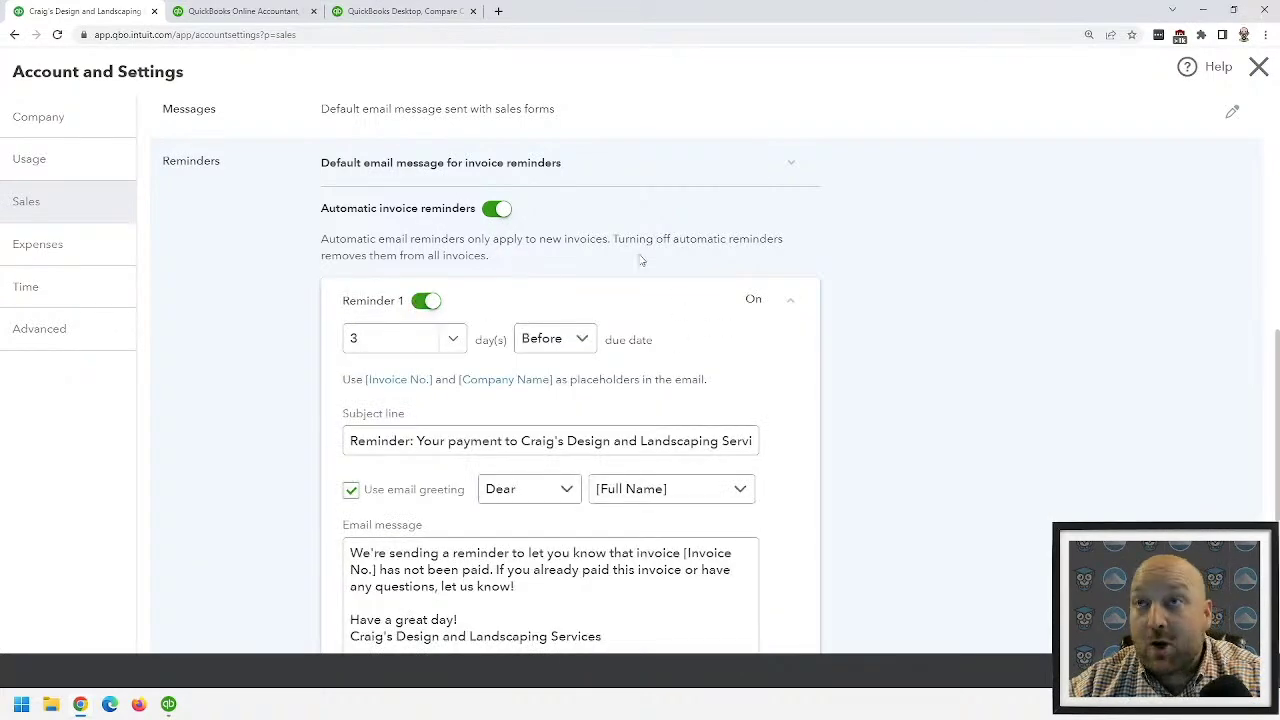
pyautogui.scroll(-1, 543, 403)
pyautogui.scroll(-1, 543, 403)
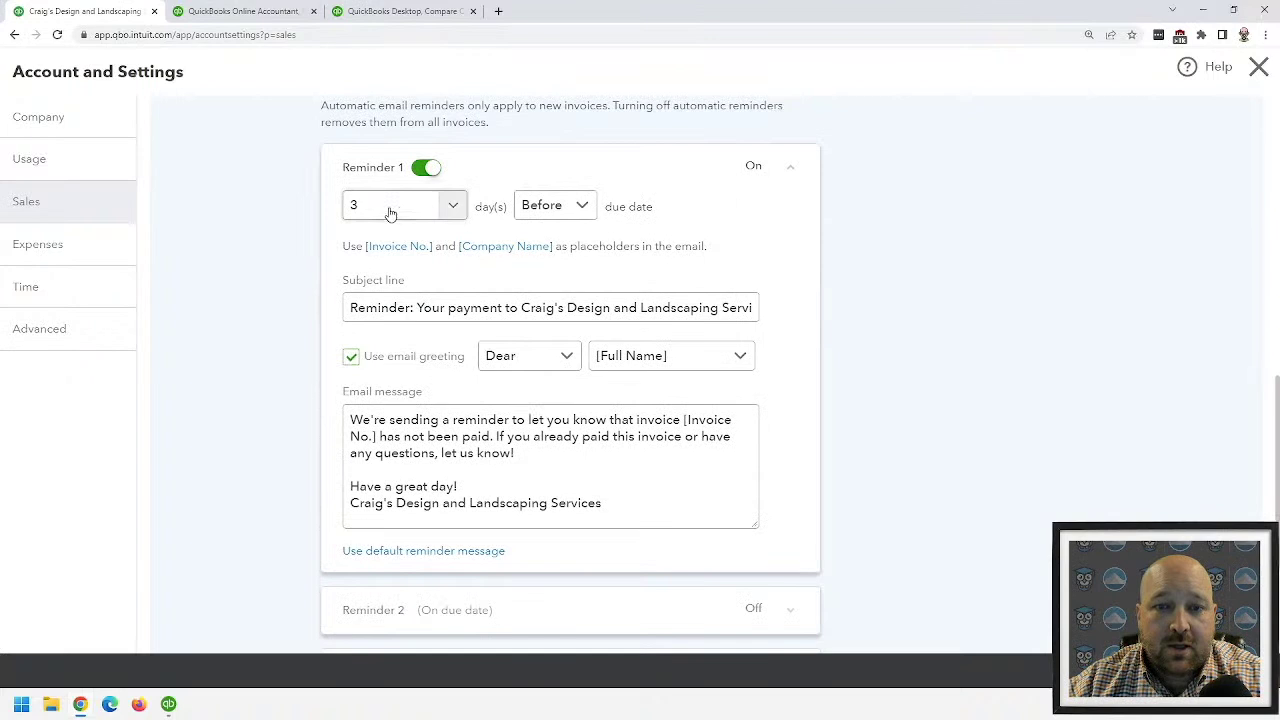
pyautogui.click(558, 206)
pyautogui.click(537, 268)
pyautogui.click(443, 207)
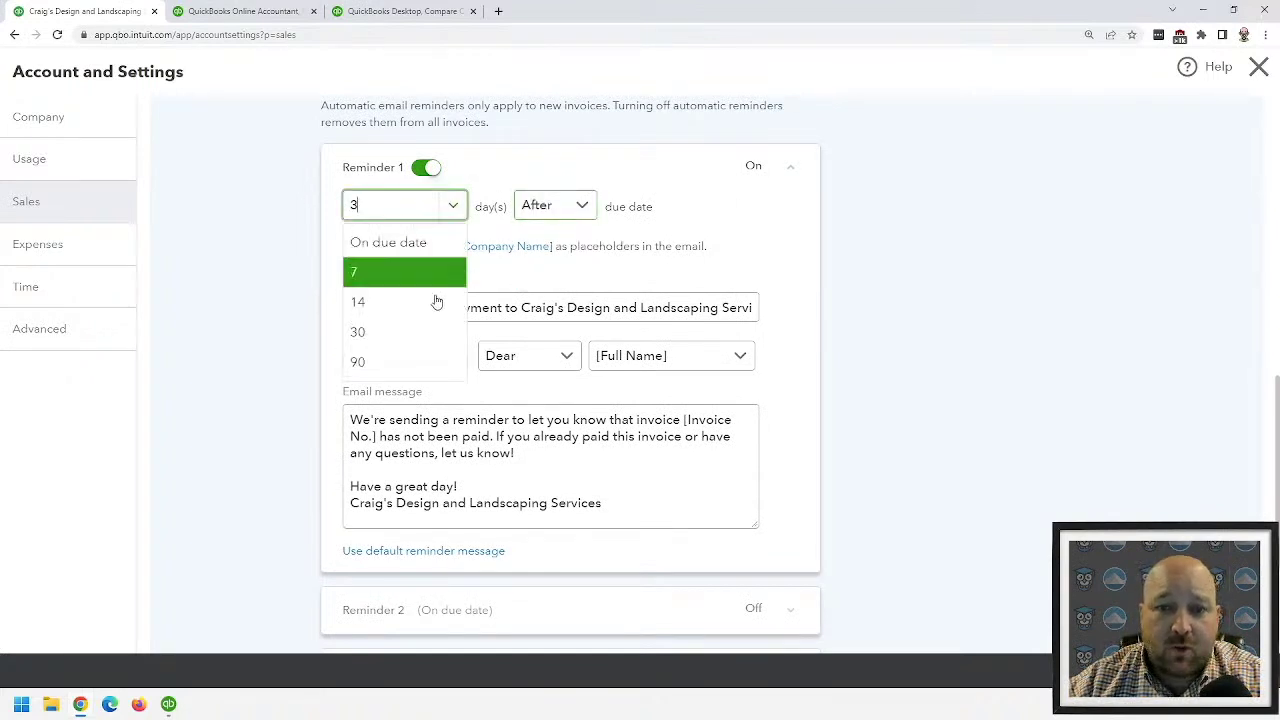
pyautogui.click(678, 183)
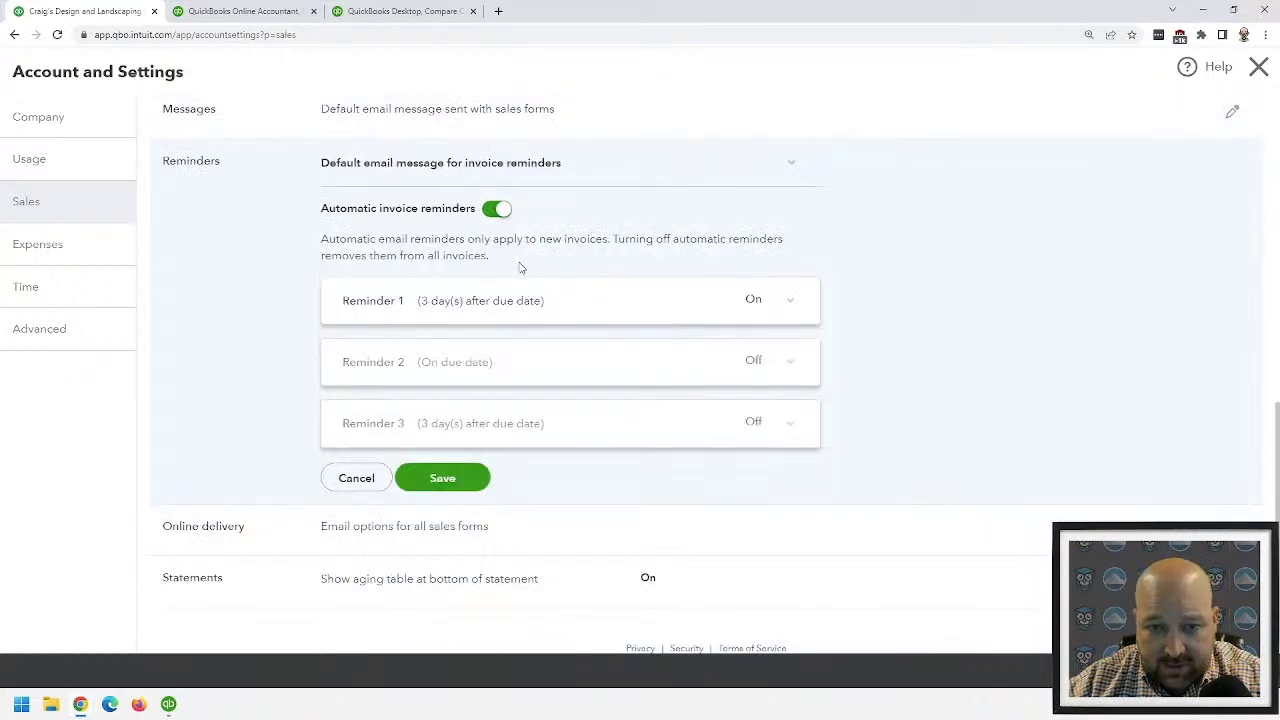
pyautogui.click(527, 300)
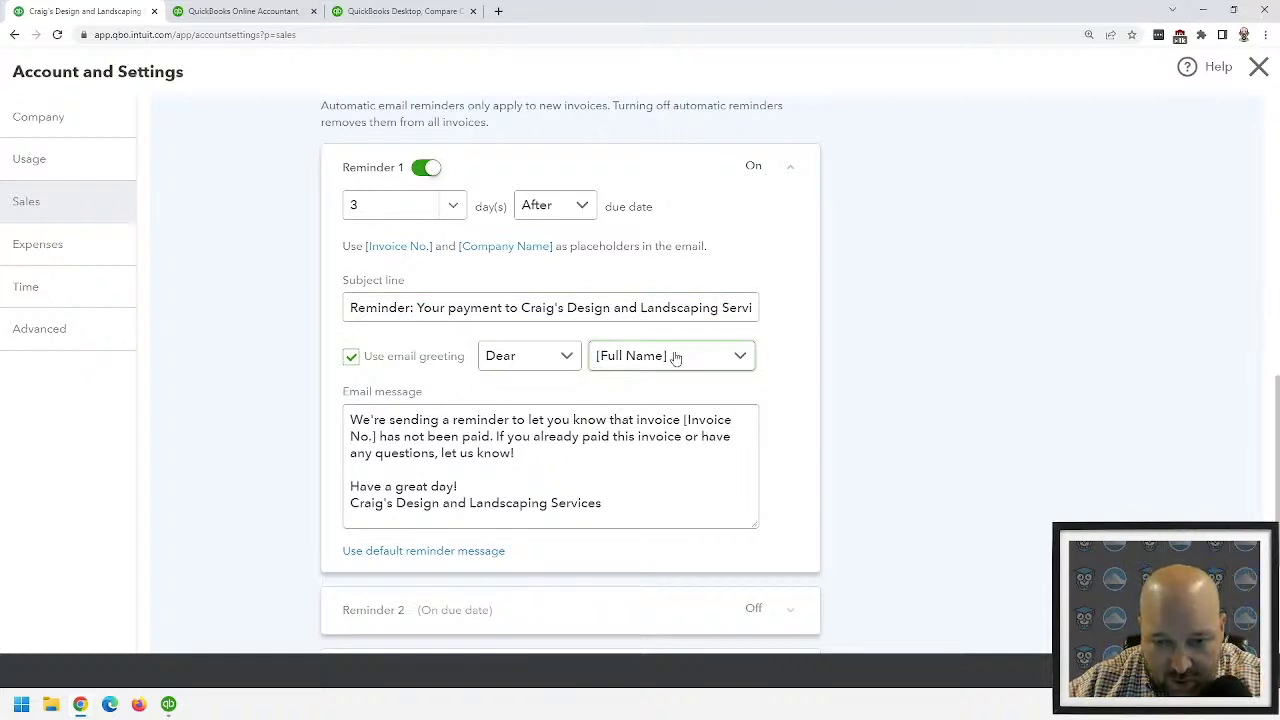
pyautogui.click(790, 166)
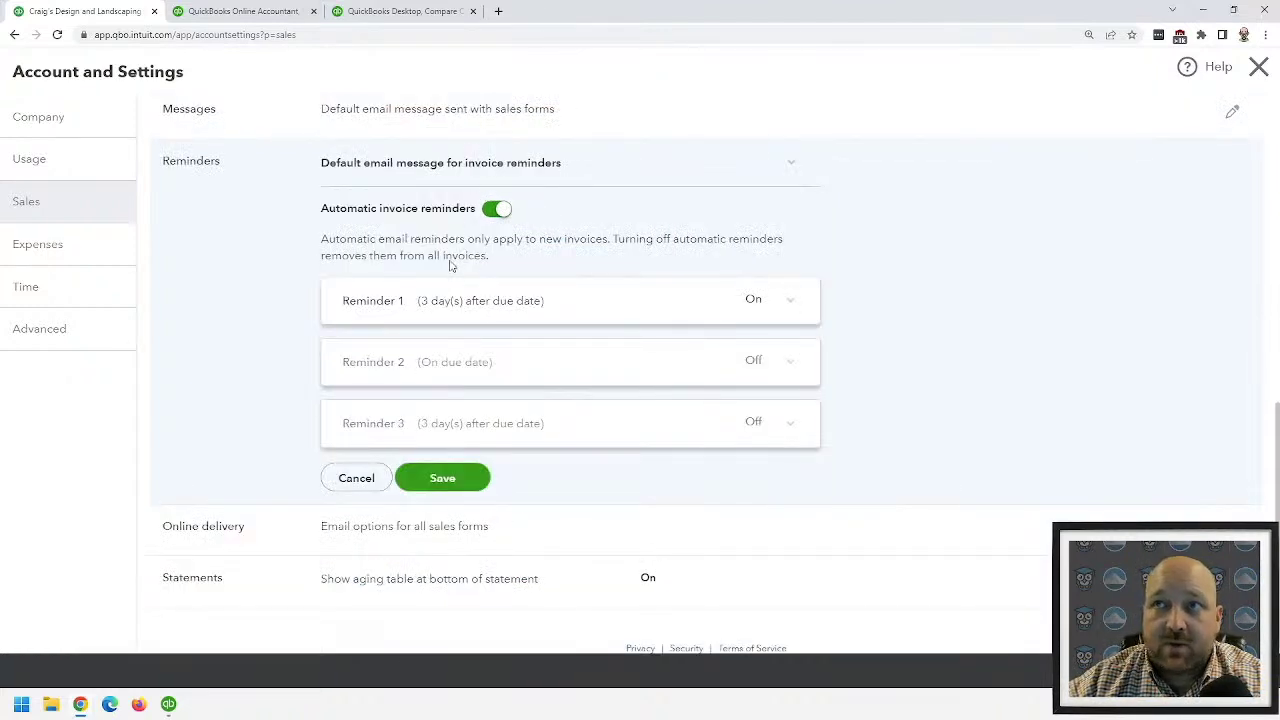
pyautogui.click(347, 479)
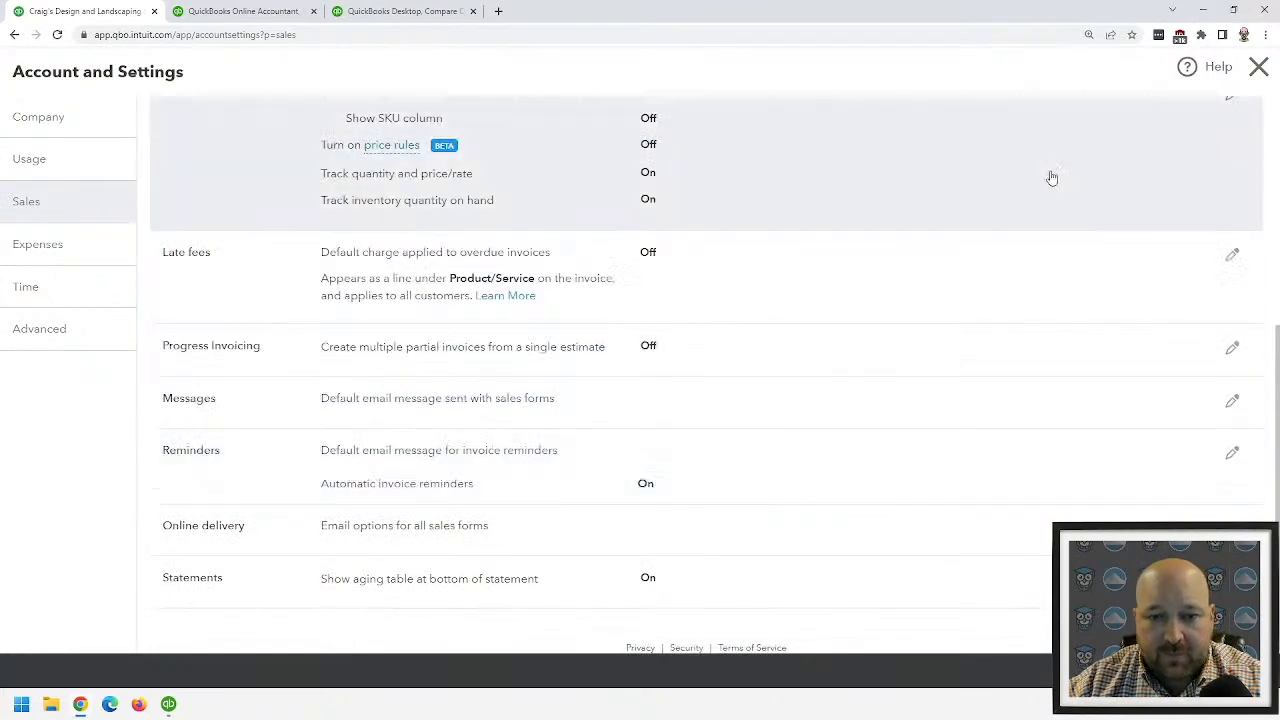
# - Leave Account and Settings and start a statement for Amy's Bird Sanctuary from Customers
pyautogui.click(1258, 66)
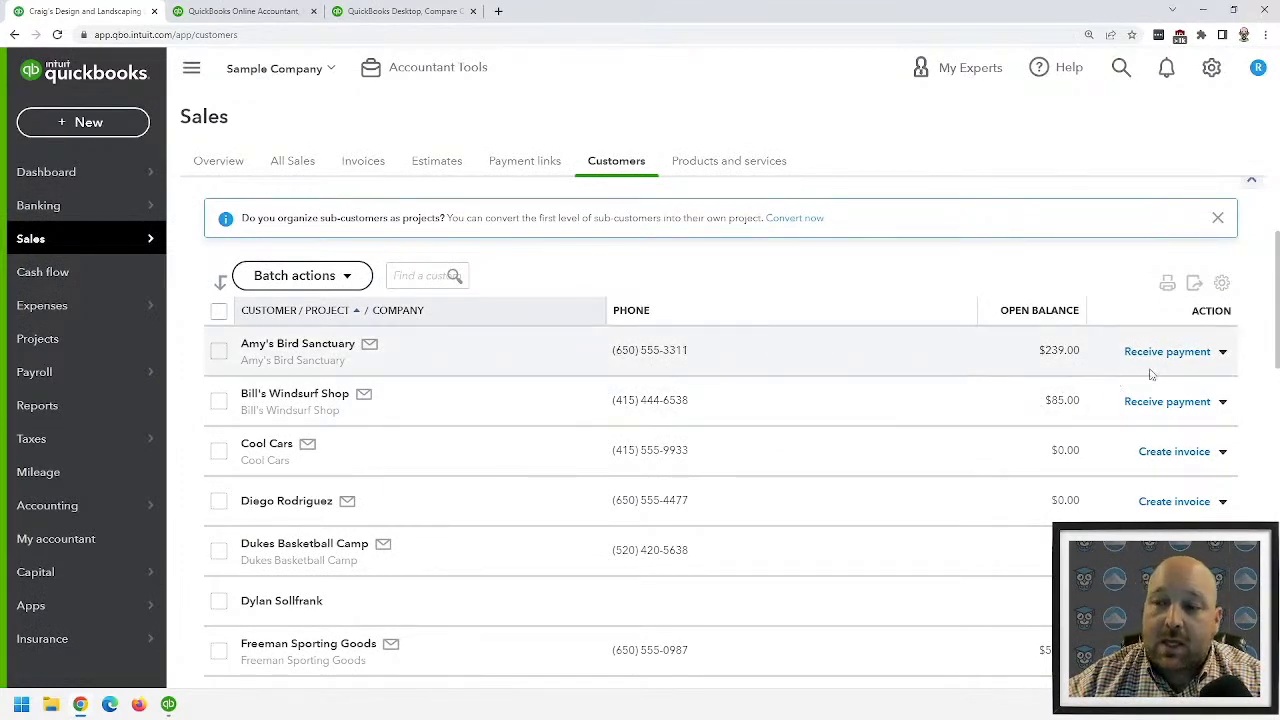
pyautogui.click(1221, 354)
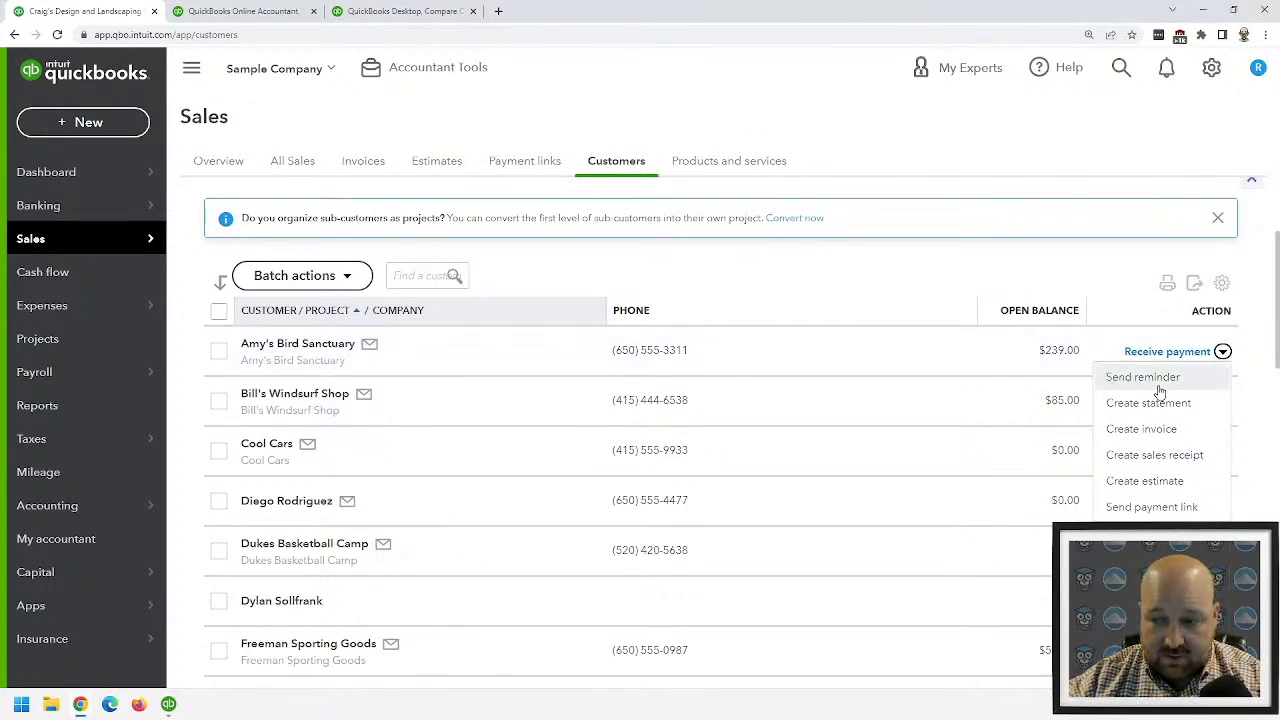
pyautogui.click(1150, 404)
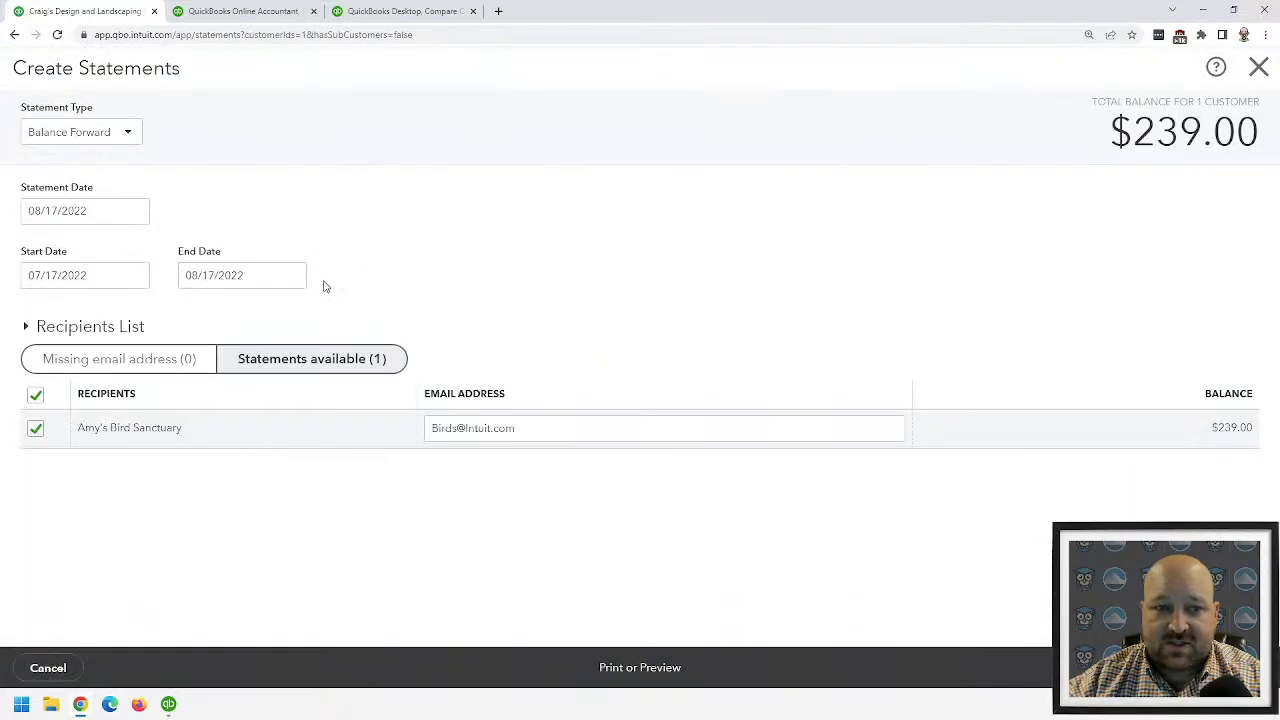
# - Choose Transaction Statement as the statement type, then close the draft without creating it
pyautogui.click(104, 141)
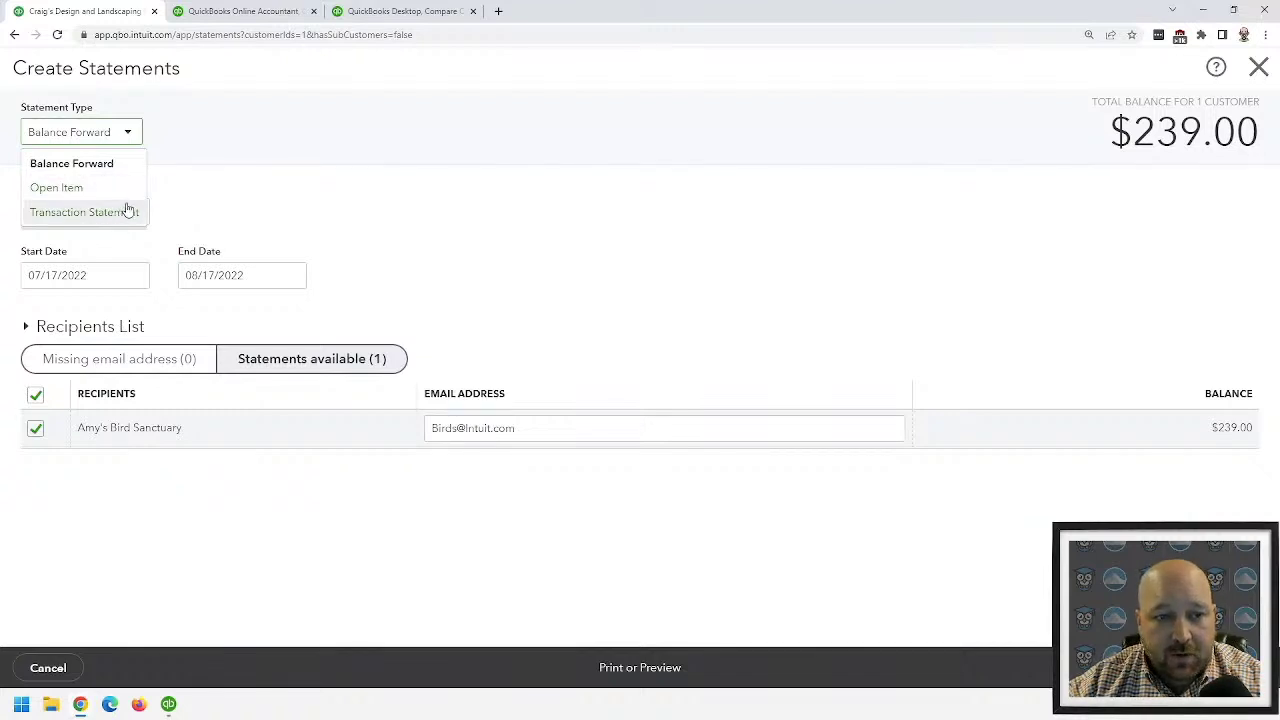
pyautogui.click(266, 188)
pyautogui.click(137, 142)
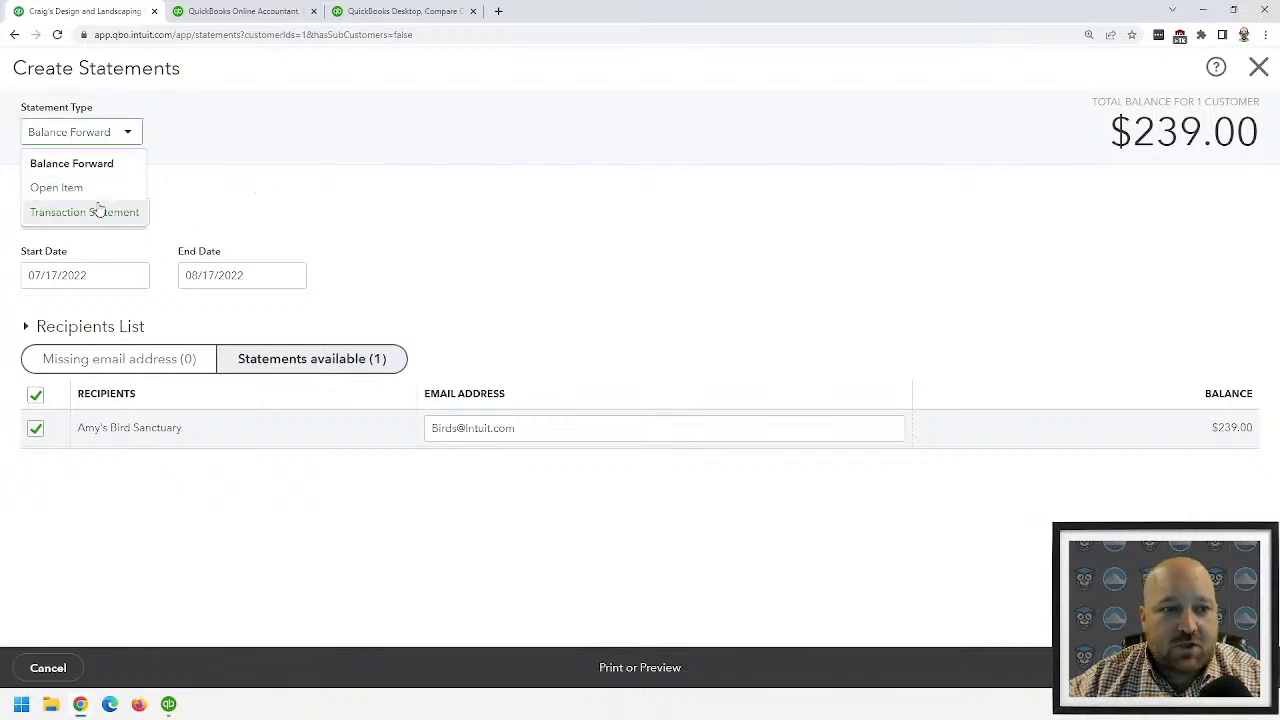
pyautogui.click(97, 211)
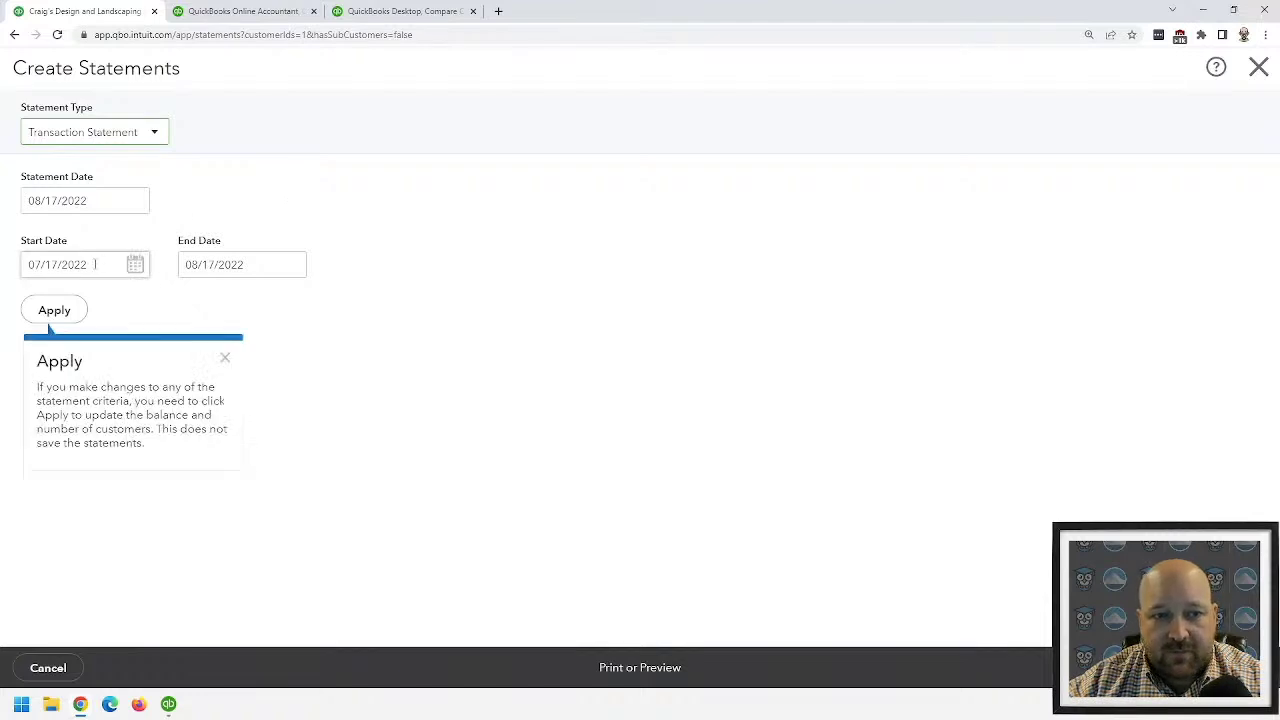
pyautogui.click(1258, 67)
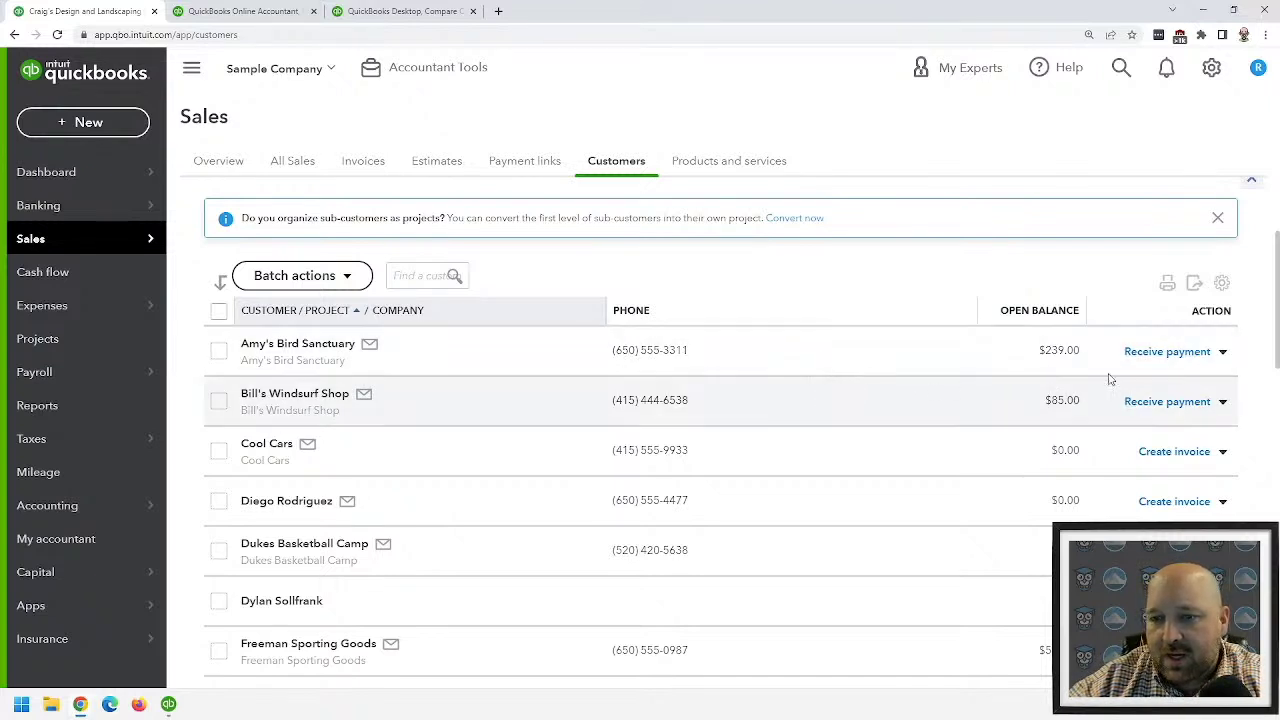
# - Start a new statement for Amy's Bird Sanctuary from its action menu
pyautogui.click(1222, 352)
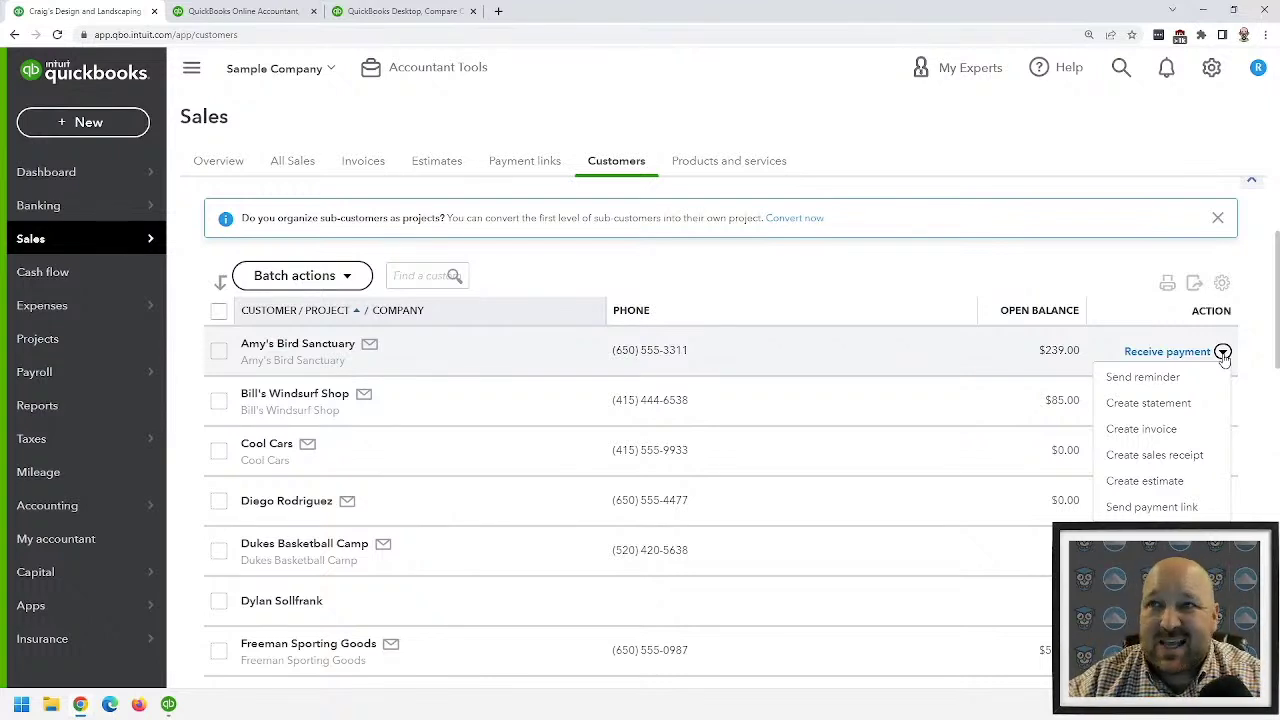
pyautogui.click(1222, 352)
pyautogui.click(1222, 352)
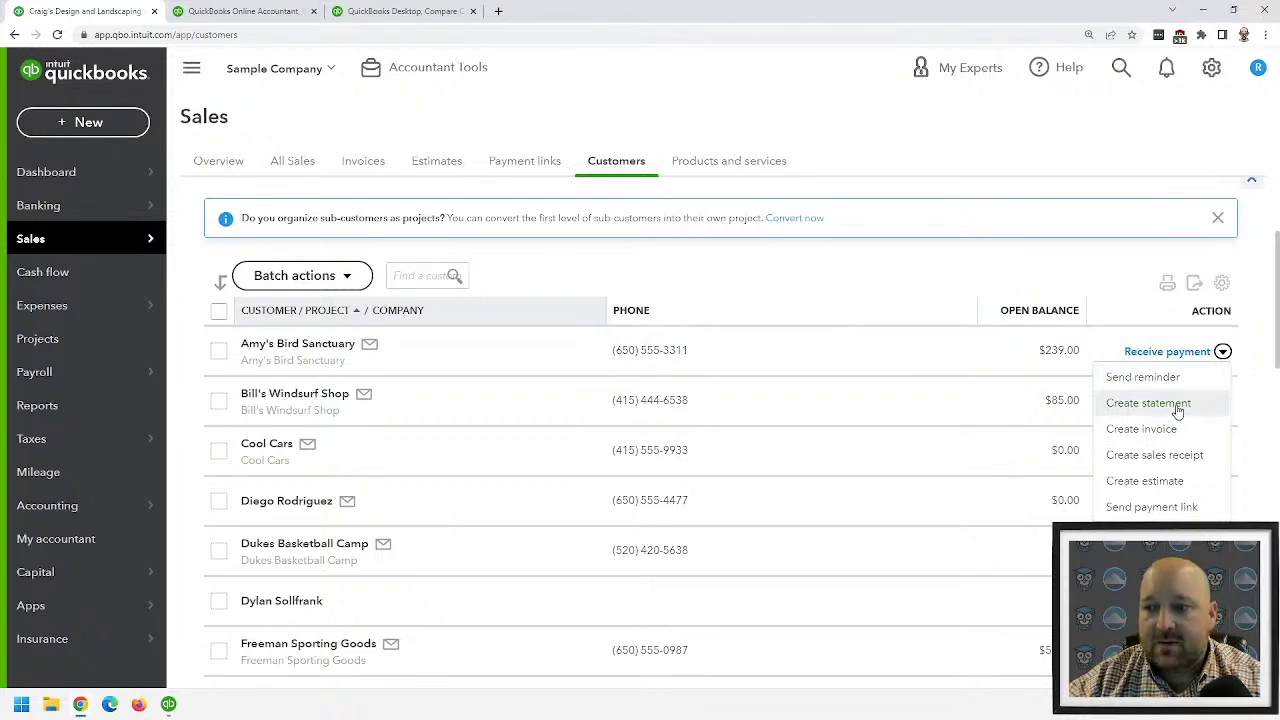
pyautogui.click(1170, 404)
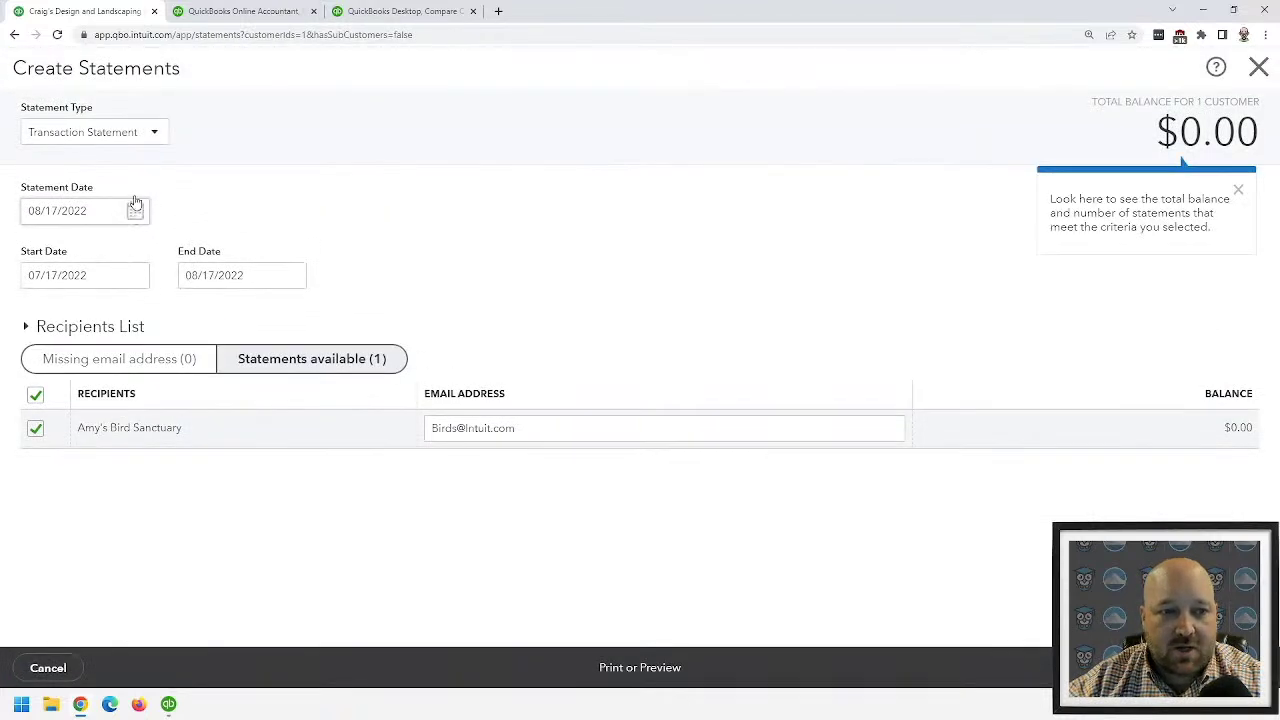
# - Set the statement start date to 01/01/2022 and apply the date range
pyautogui.click(135, 278)
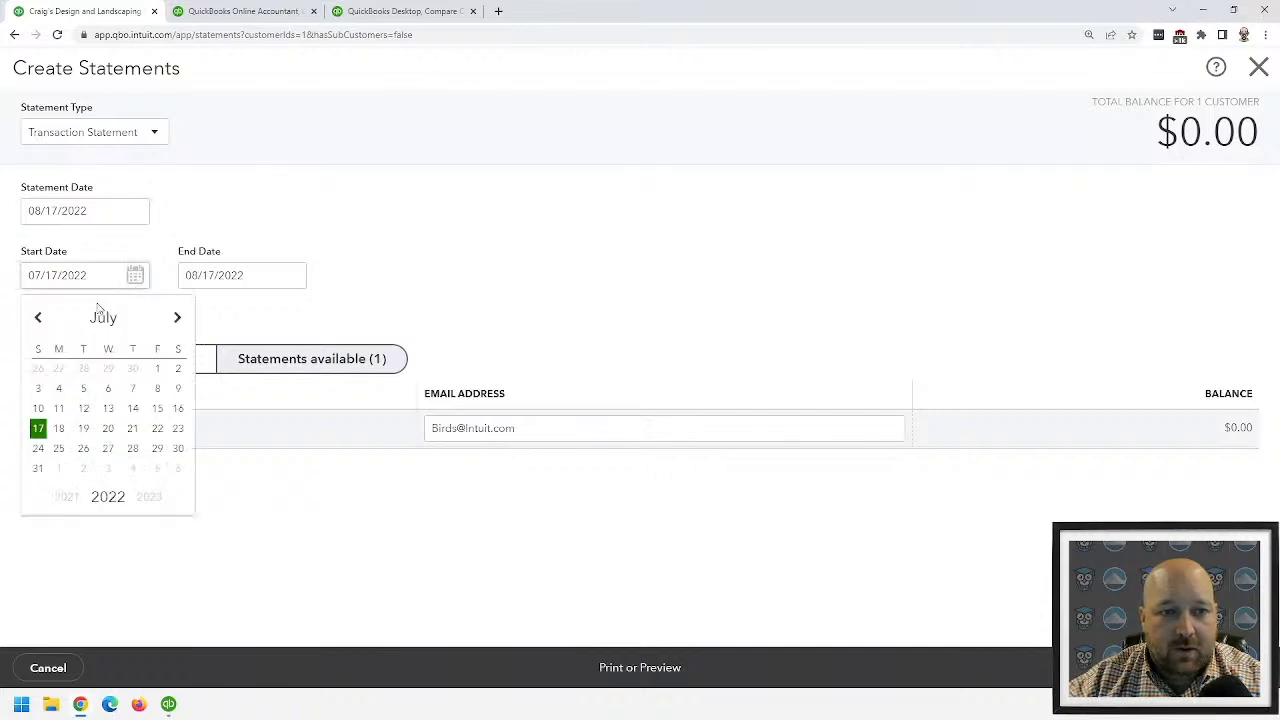
pyautogui.click(39, 319)
pyautogui.click(39, 319)
pyautogui.click(39, 319)
pyautogui.click(39, 319)
pyautogui.click(39, 319)
pyautogui.click(39, 319)
pyautogui.click(177, 369)
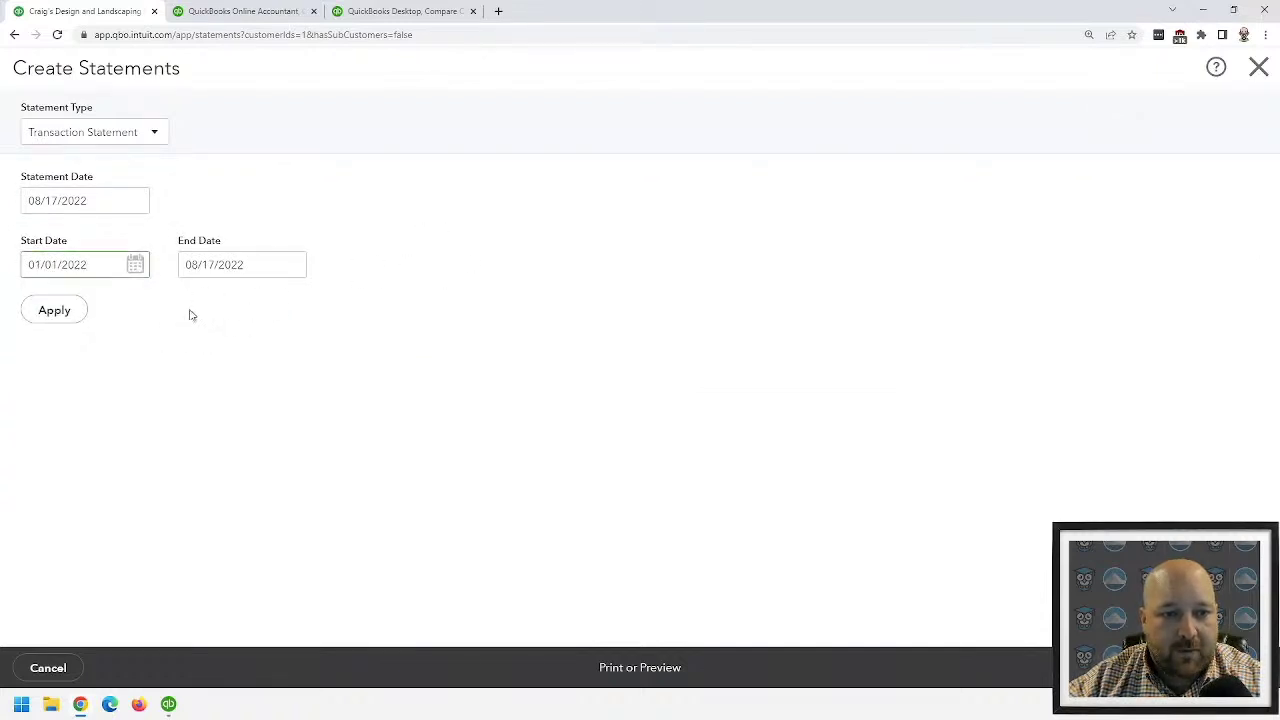
pyautogui.click(54, 310)
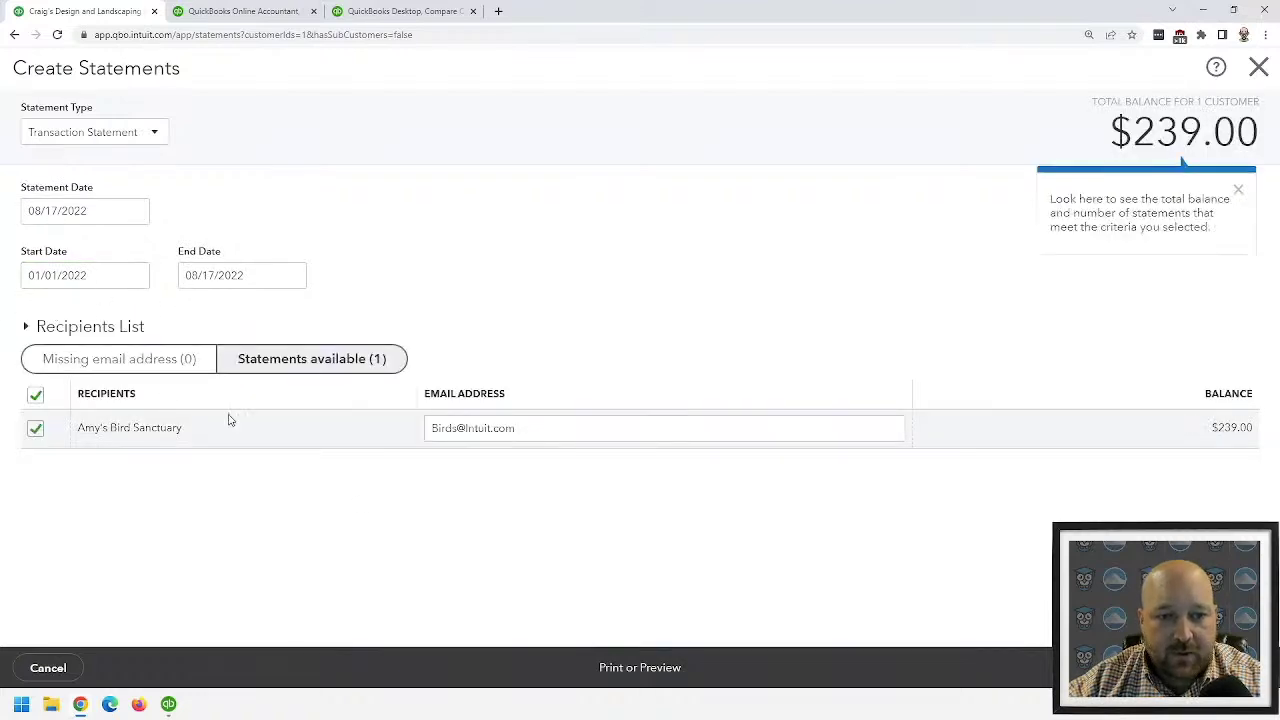
# - Review the printable statement PDF, noting the 220.00 received for Invoice #1021
pyautogui.click(630, 679)
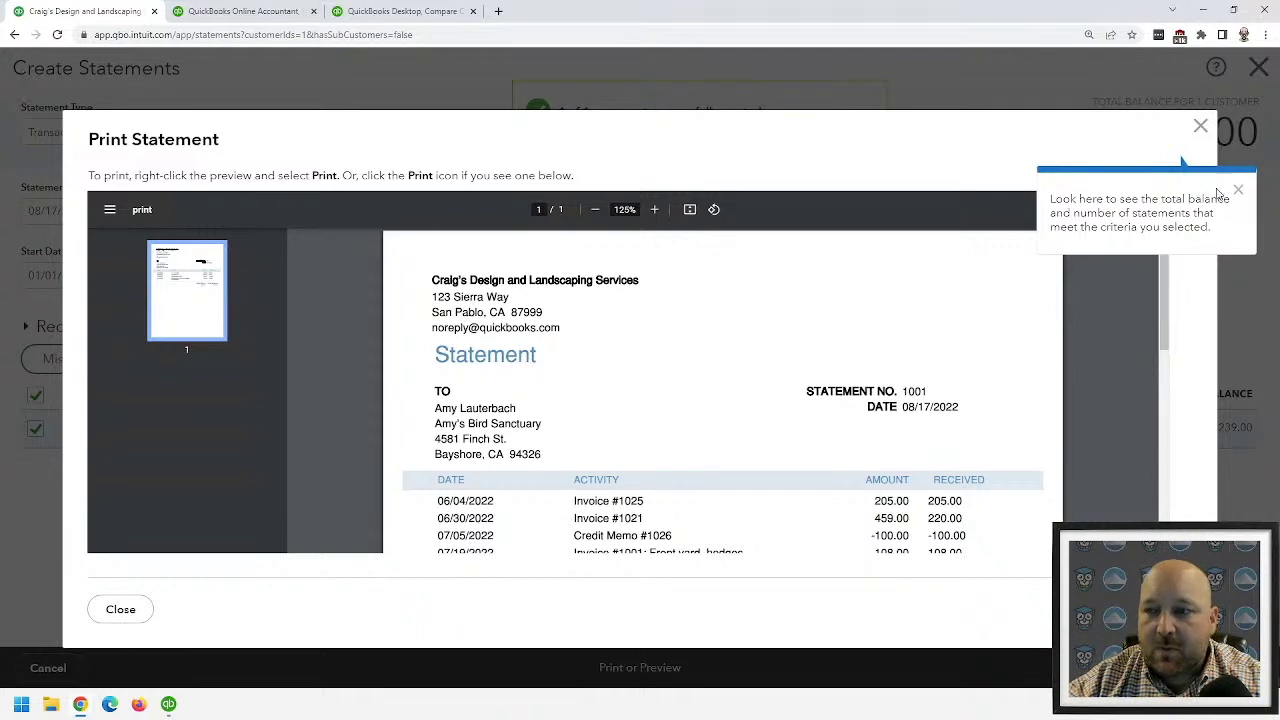
pyautogui.click(1237, 192)
pyautogui.scroll(-2, 975, 398)
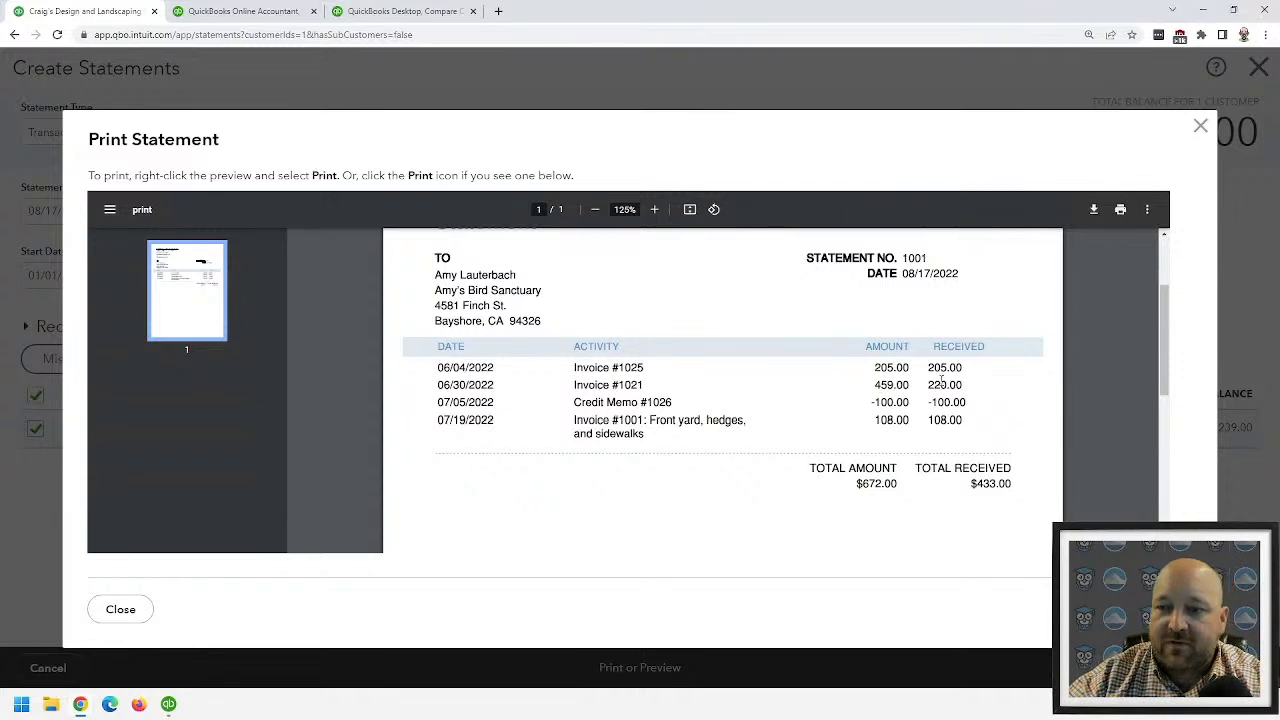
pyautogui.moveTo(929, 385); pyautogui.dragTo(973, 385)
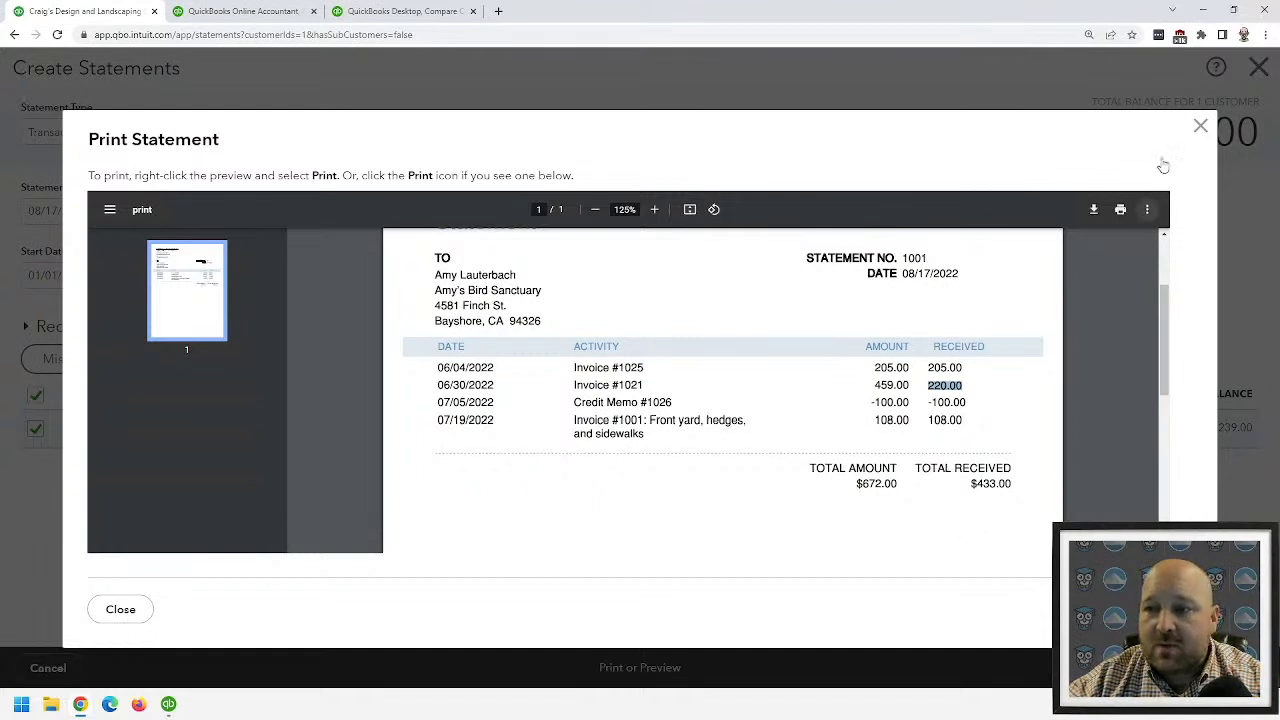
pyautogui.click(1200, 126)
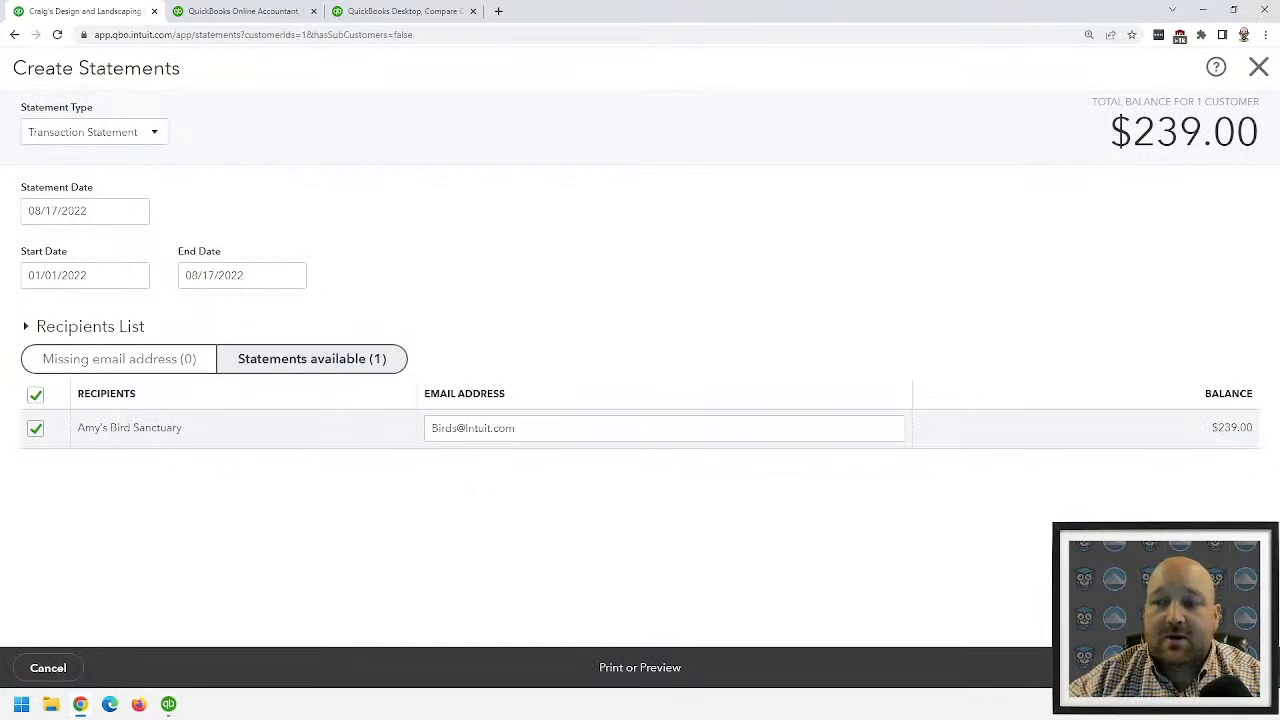
# - Review the e-mail version of the statement, cancel it, and close Create Statements
pyautogui.click(1200, 668)
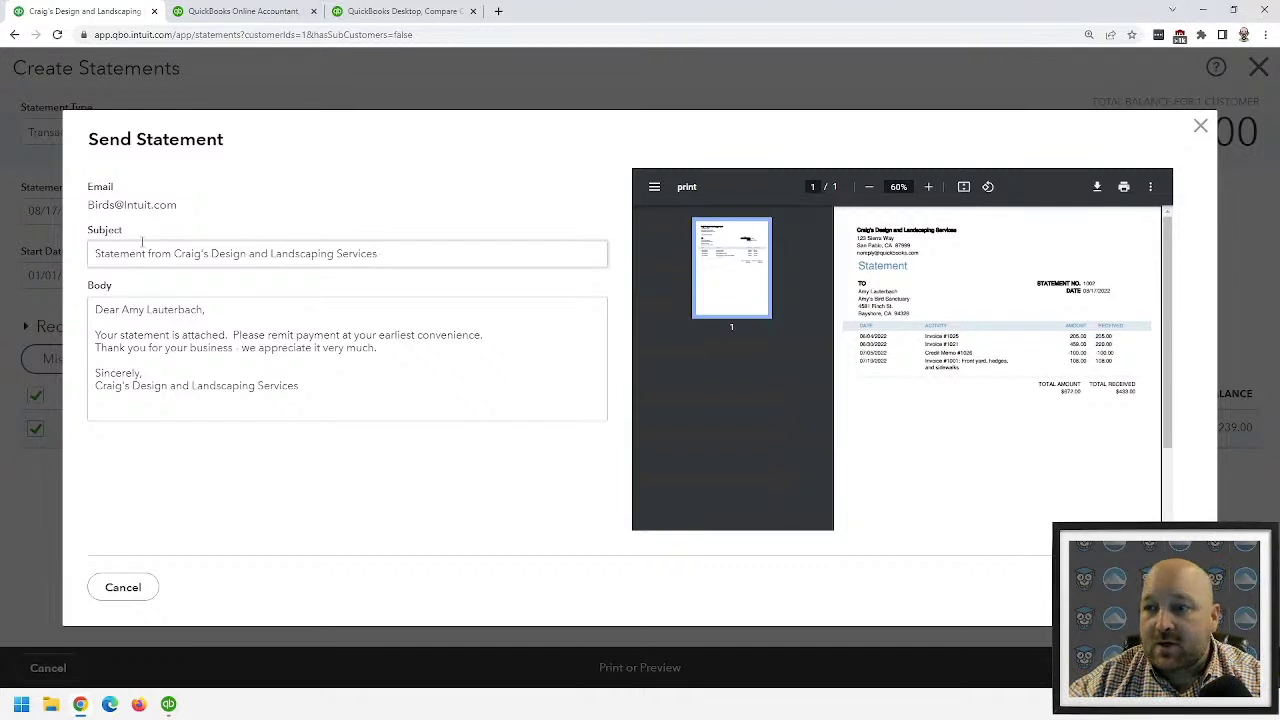
pyautogui.click(1200, 127)
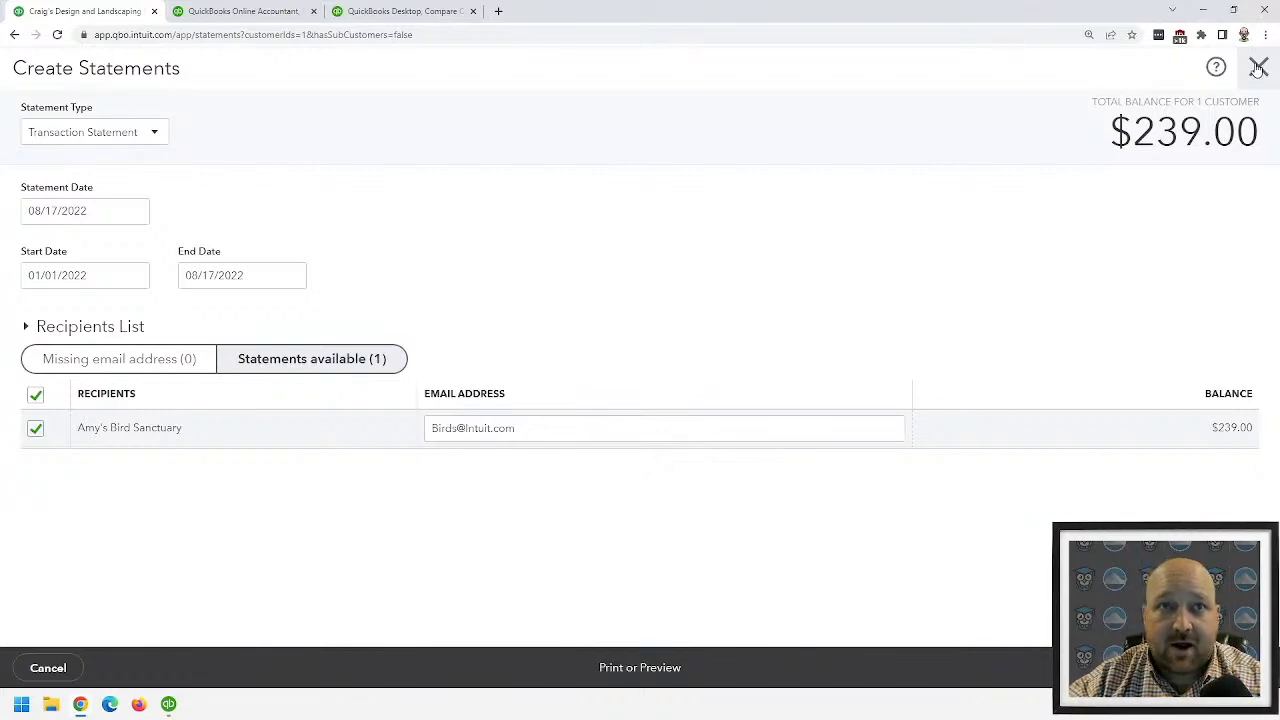
pyautogui.click(1258, 67)
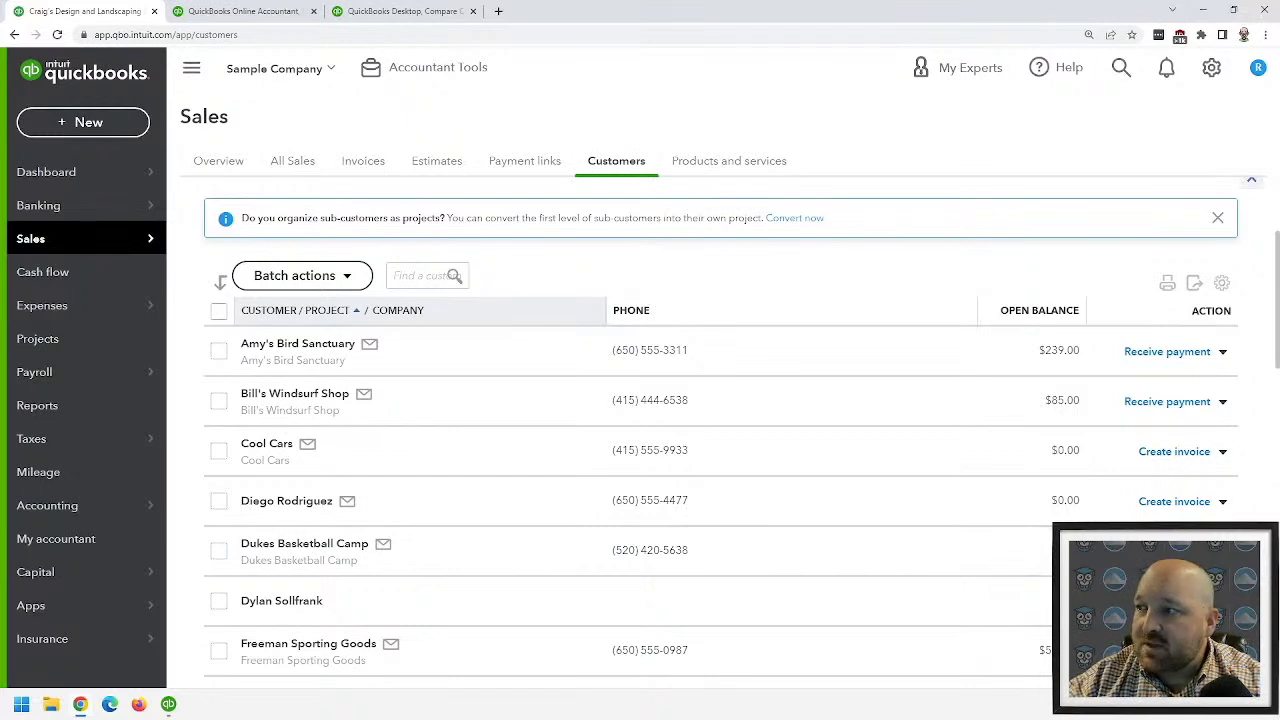
# - In QuickBooks Desktop, preview statements for All Customers for 11/16/2023–12/15/2023
pyautogui.click(168, 704)
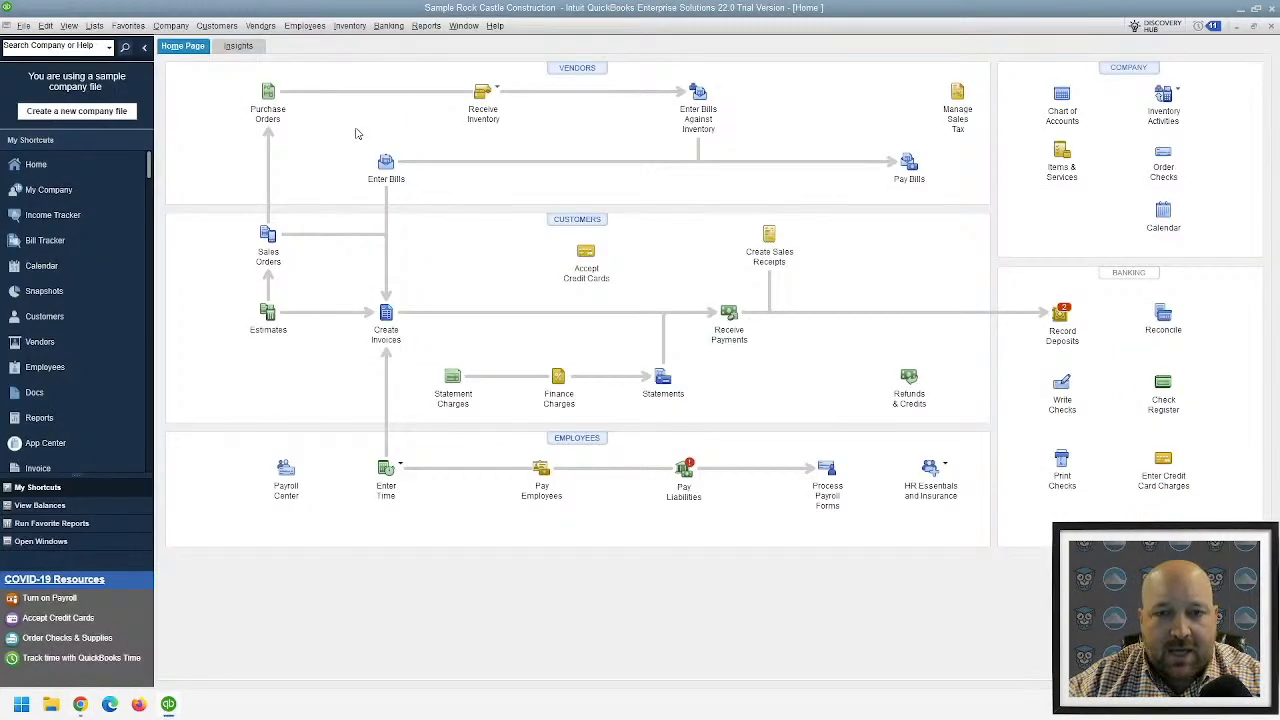
pyautogui.click(229, 28)
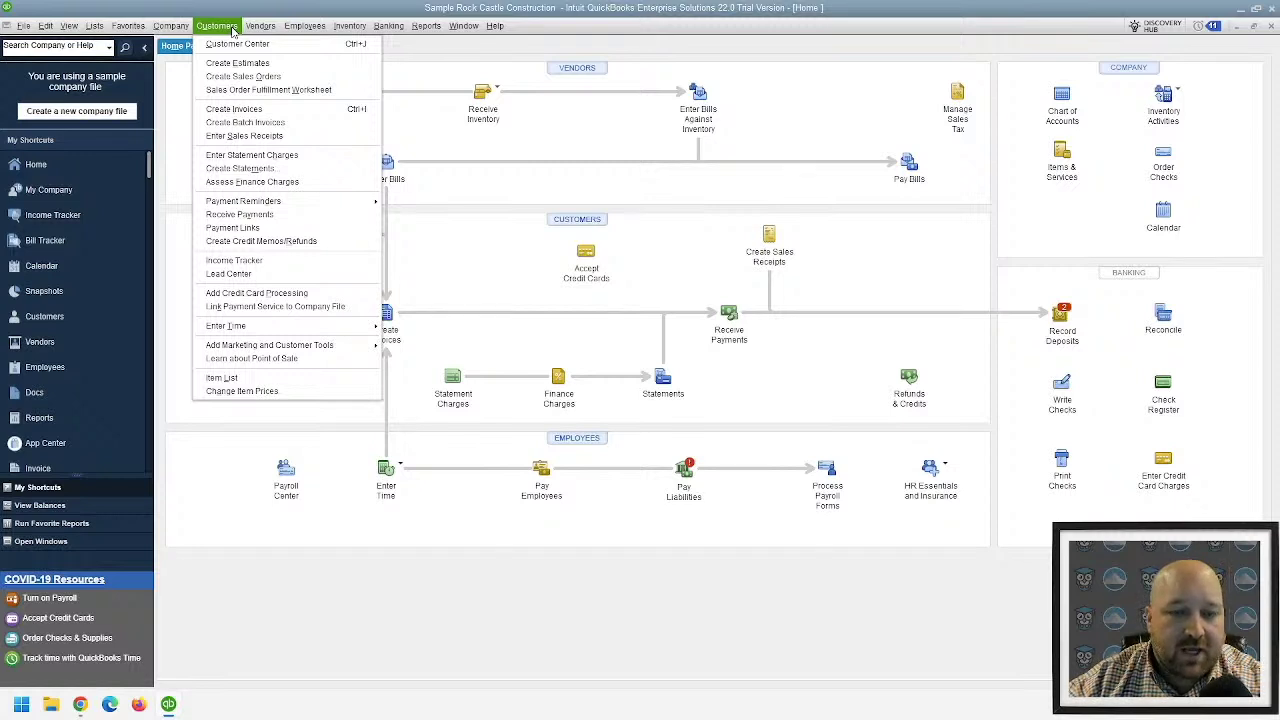
pyautogui.click(238, 168)
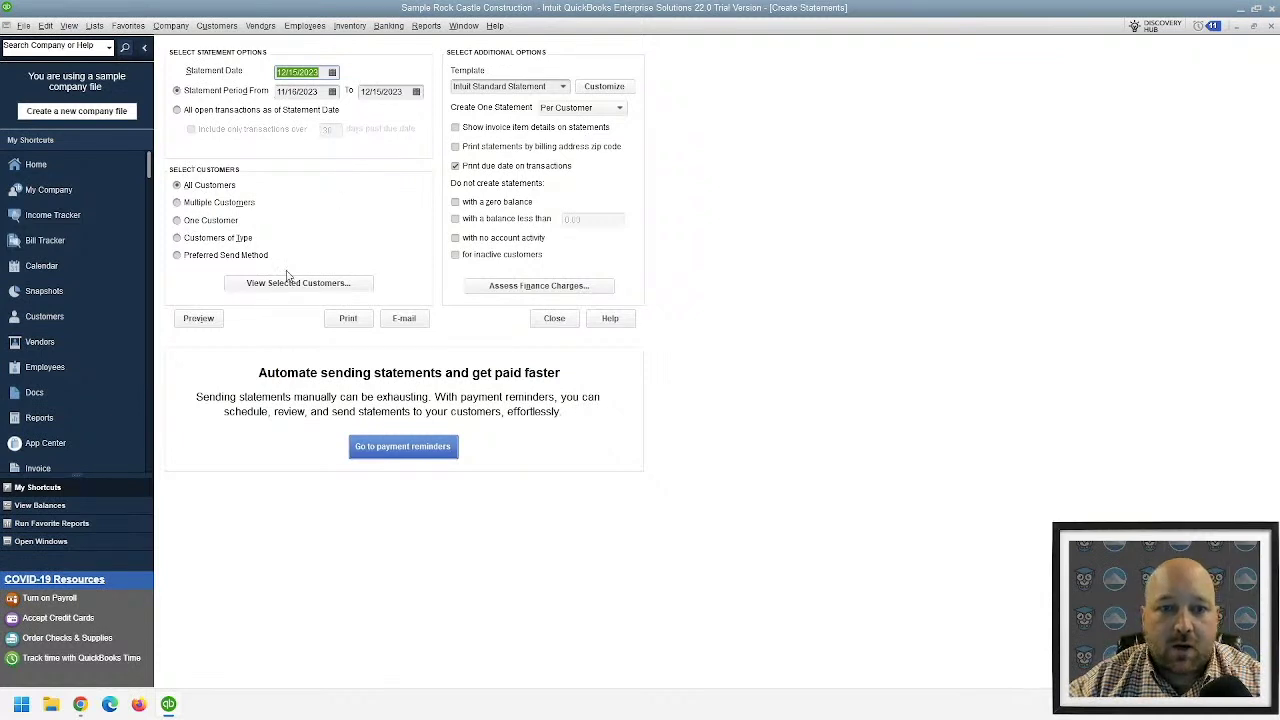
pyautogui.click(208, 318)
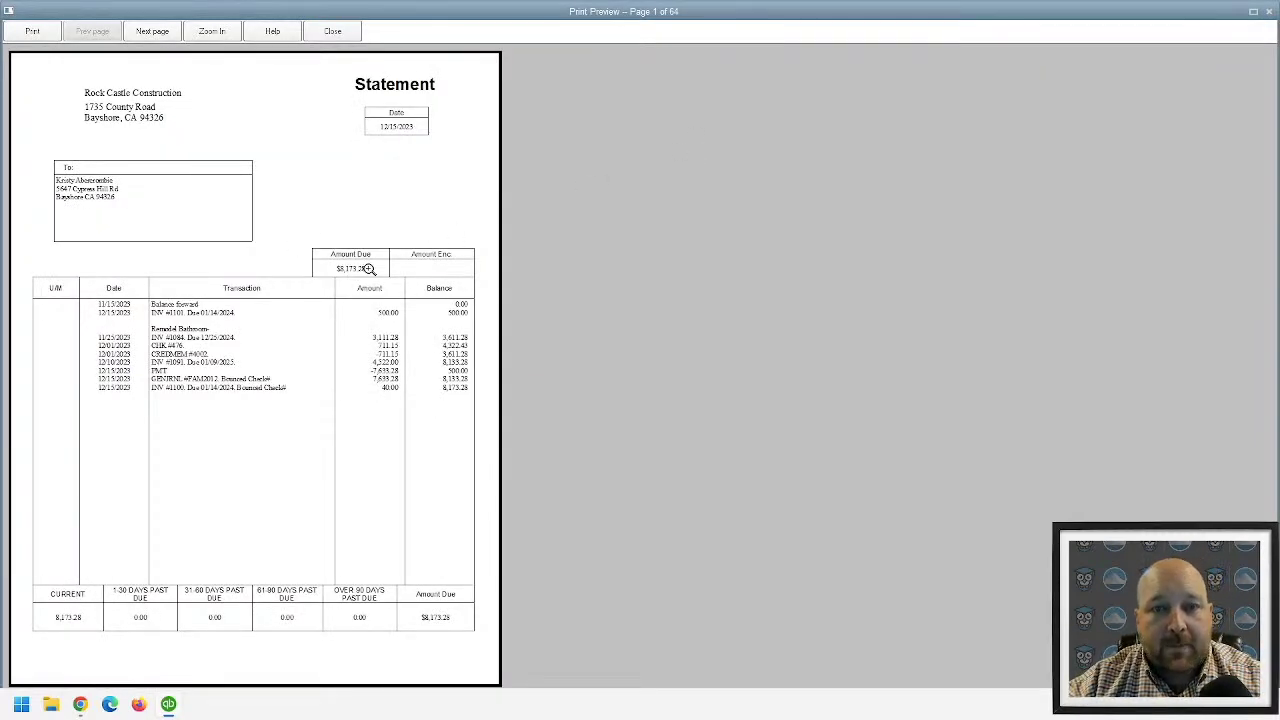
# - Page through the 64-page statement preview, close it, and queue the statements for e-mail
pyautogui.scroll(-2, 368, 270)
pyautogui.scroll(-1, 299, 365)
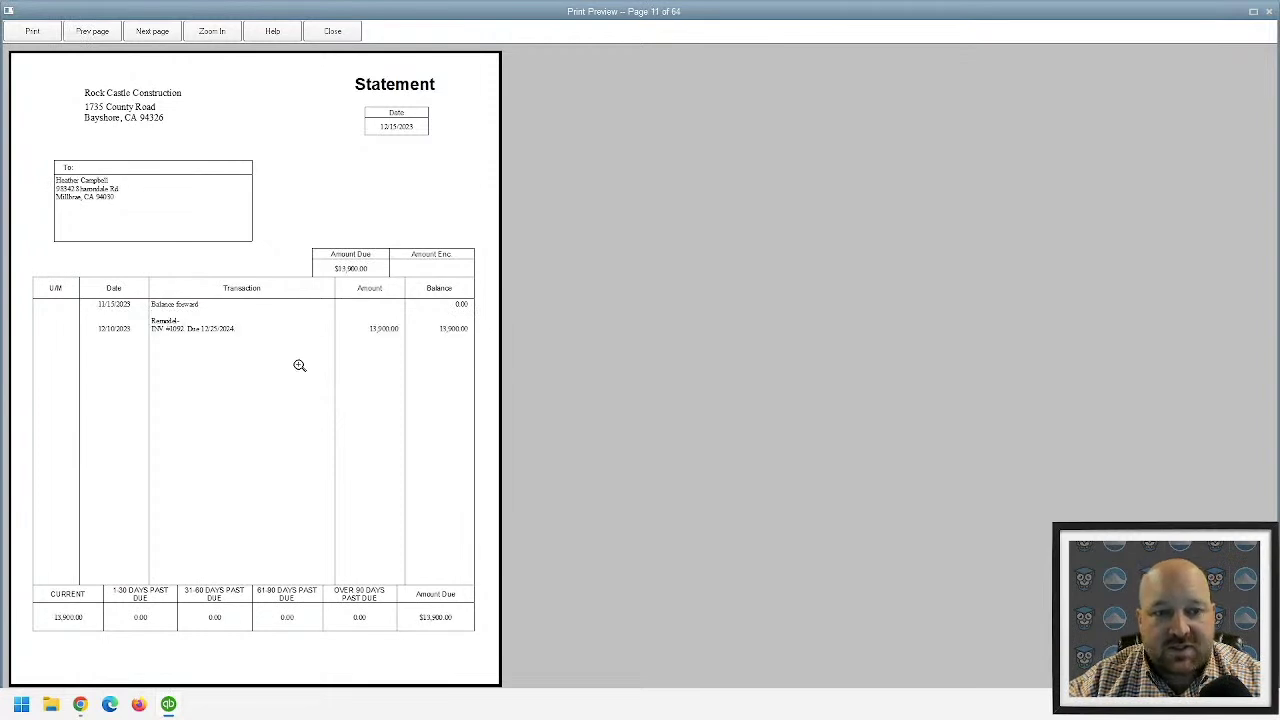
pyautogui.scroll(1, 299, 365)
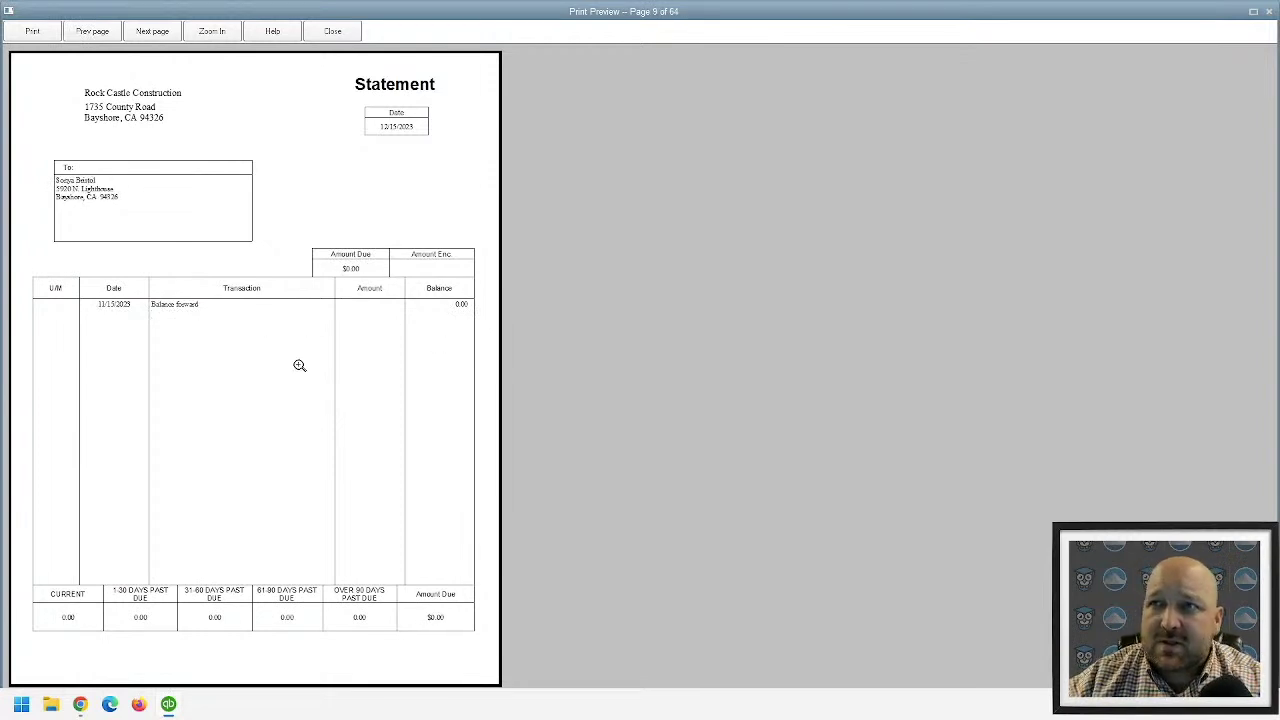
pyautogui.scroll(3, 299, 365)
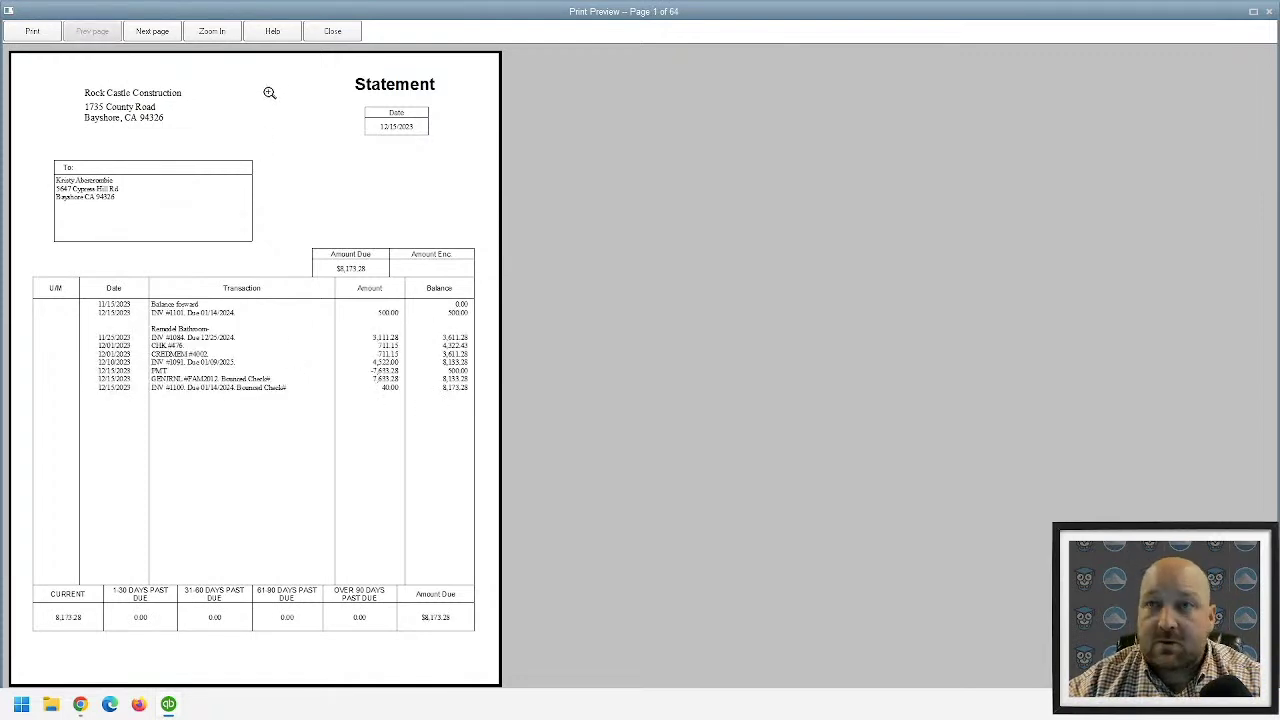
pyautogui.click(332, 31)
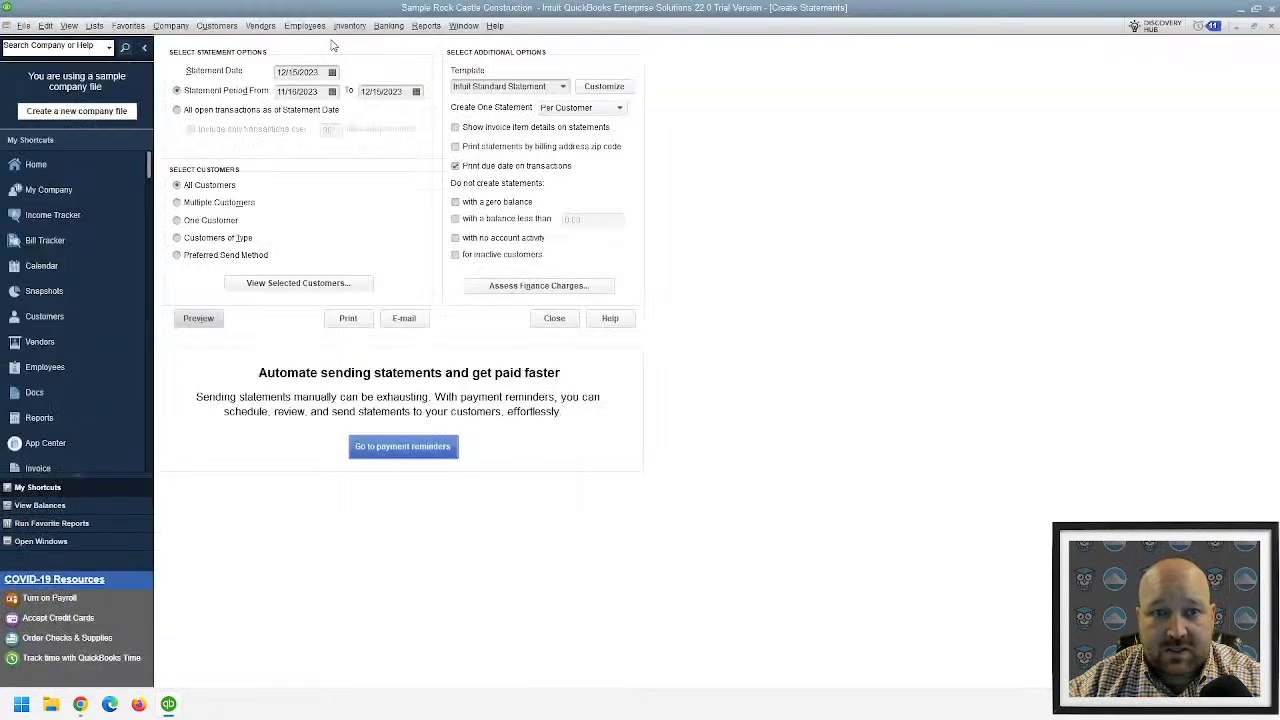
pyautogui.click(404, 318)
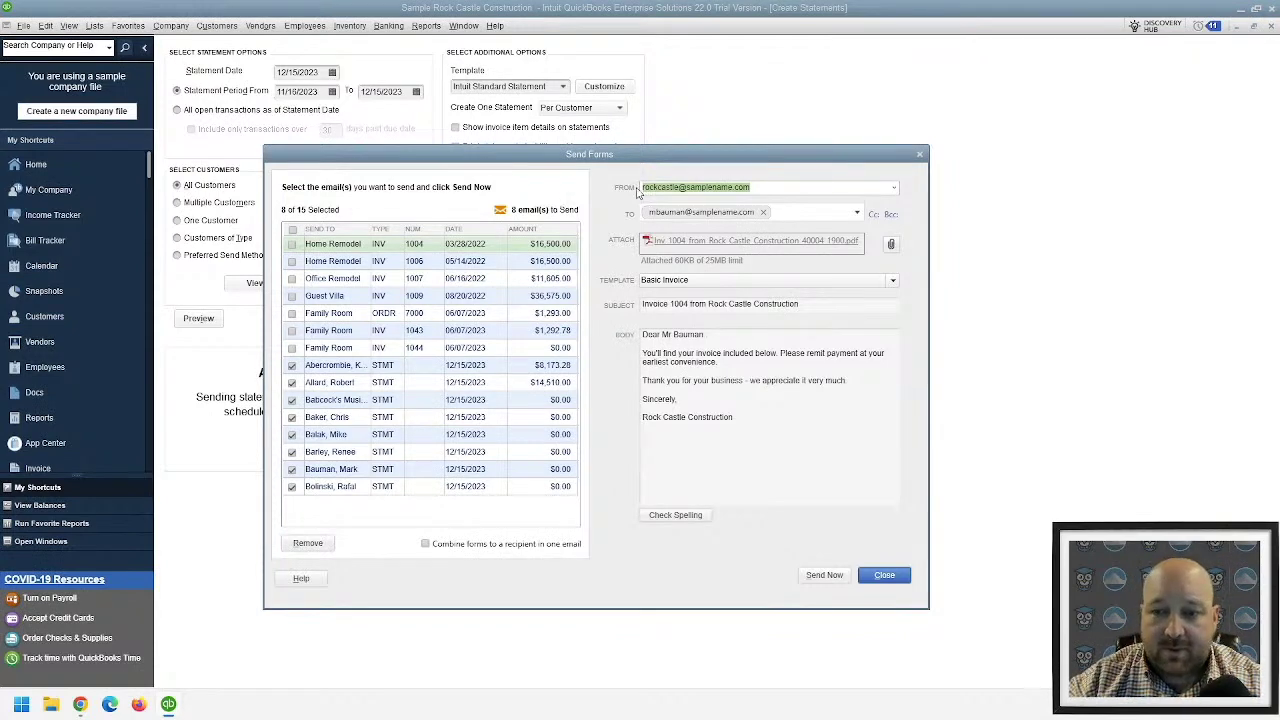
# - Close Send Forms, keeping the unsent statement e-mails saved for later
pyautogui.click(886, 578)
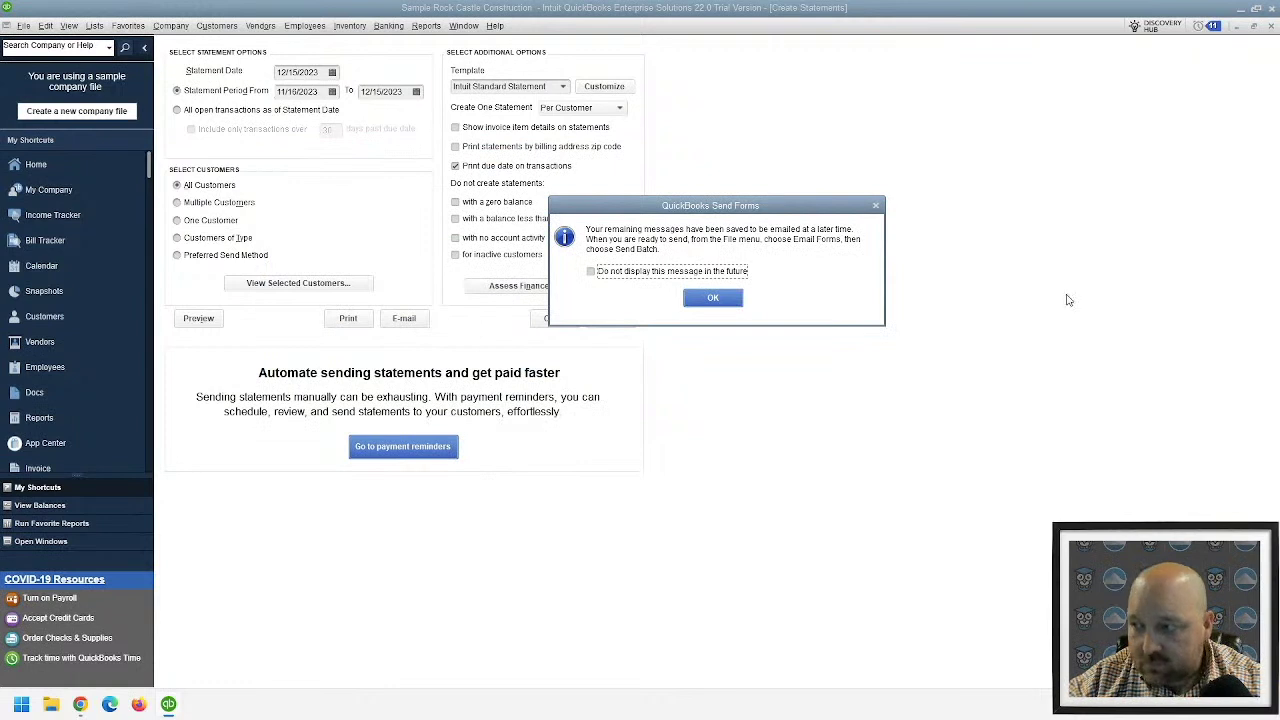
pyautogui.click(711, 297)
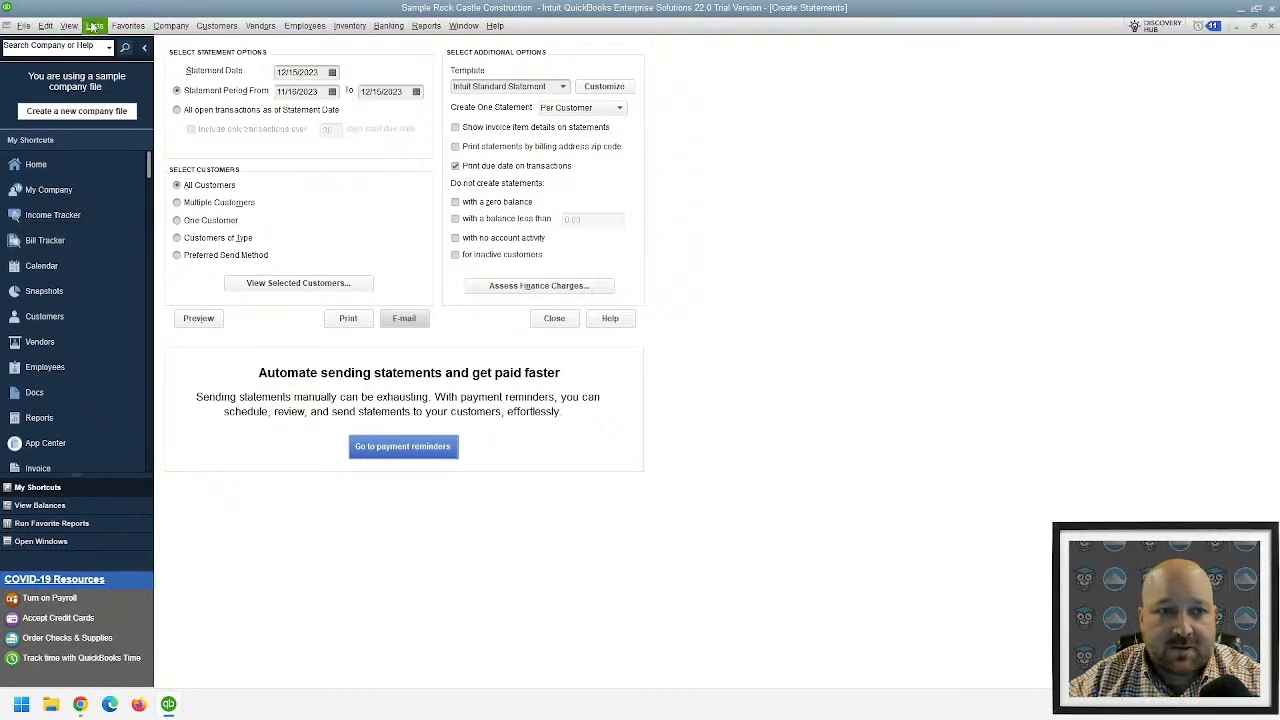
pyautogui.click(96, 26)
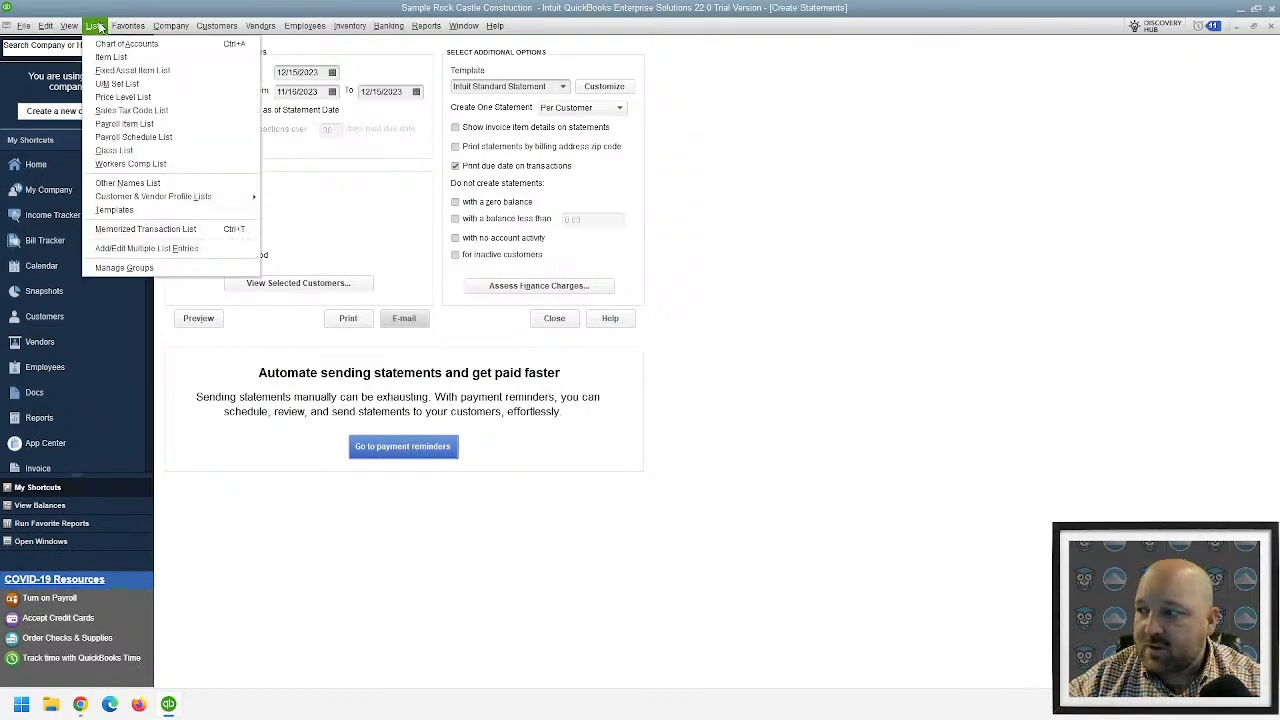
# - Open the Templates list, sort it by NAME, and choose New from the Templates menu
pyautogui.click(137, 210)
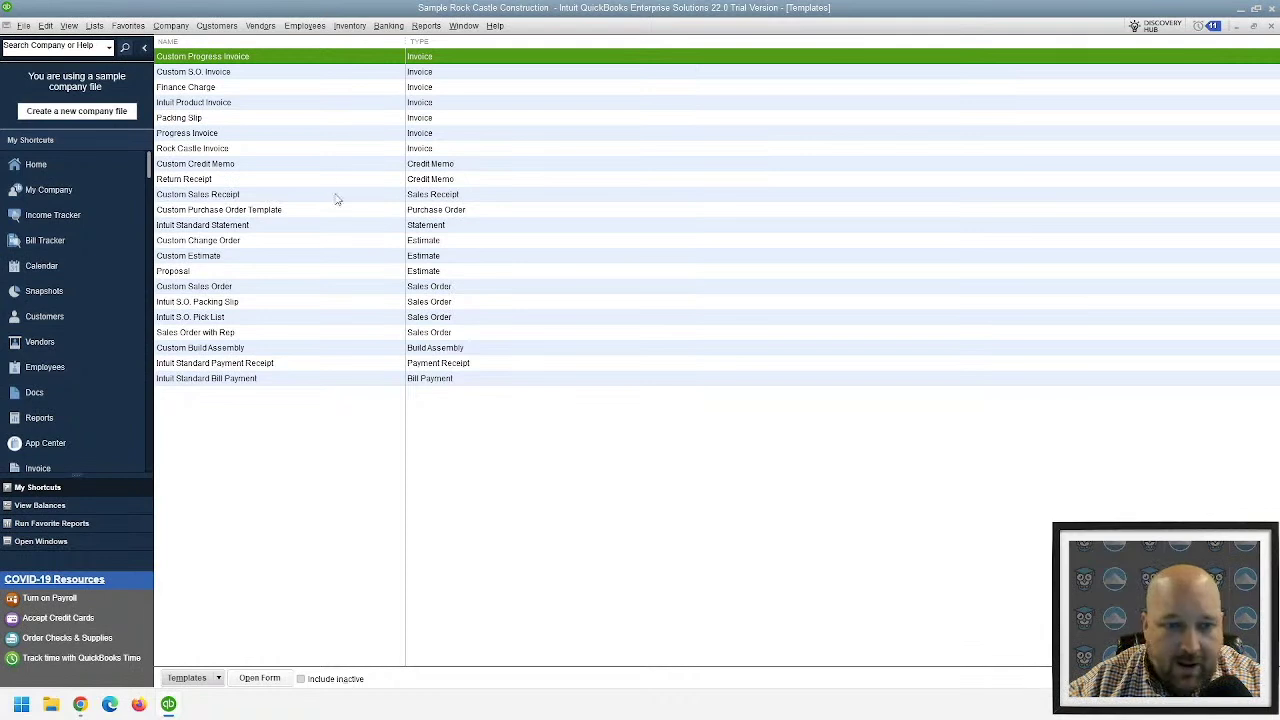
pyautogui.click(193, 44)
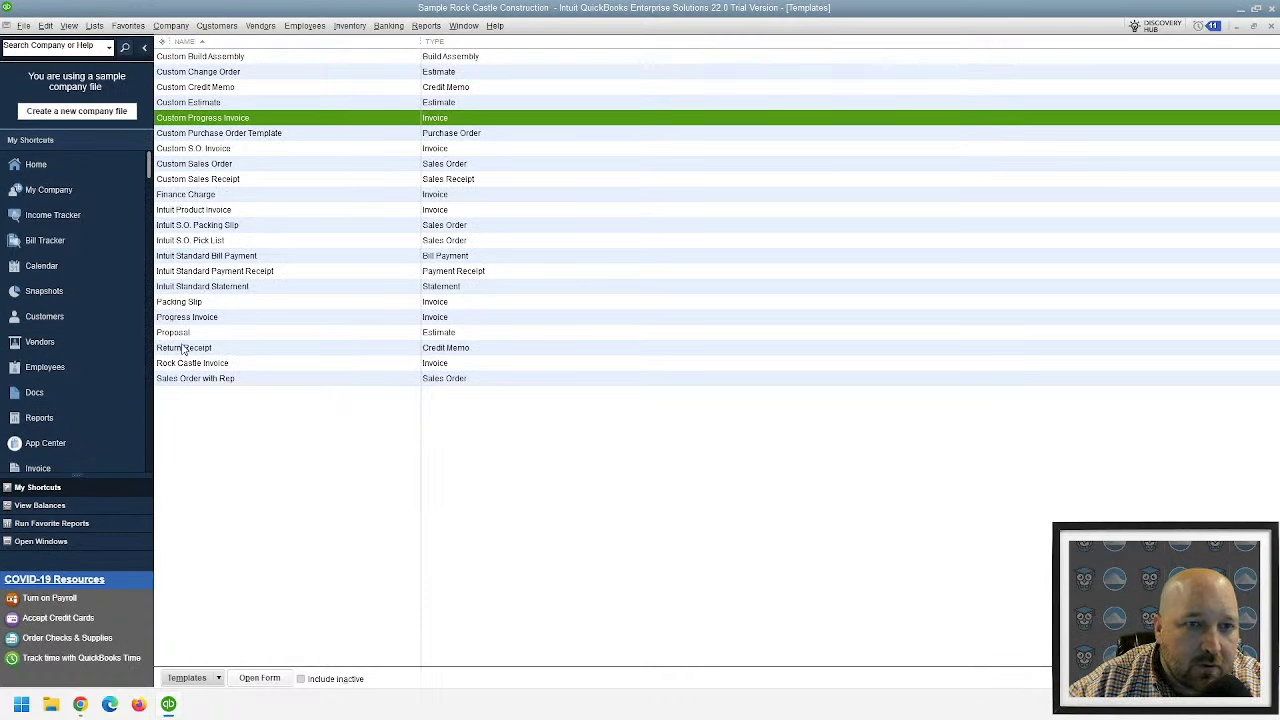
pyautogui.click(208, 675)
pyautogui.click(213, 677)
pyautogui.click(220, 682)
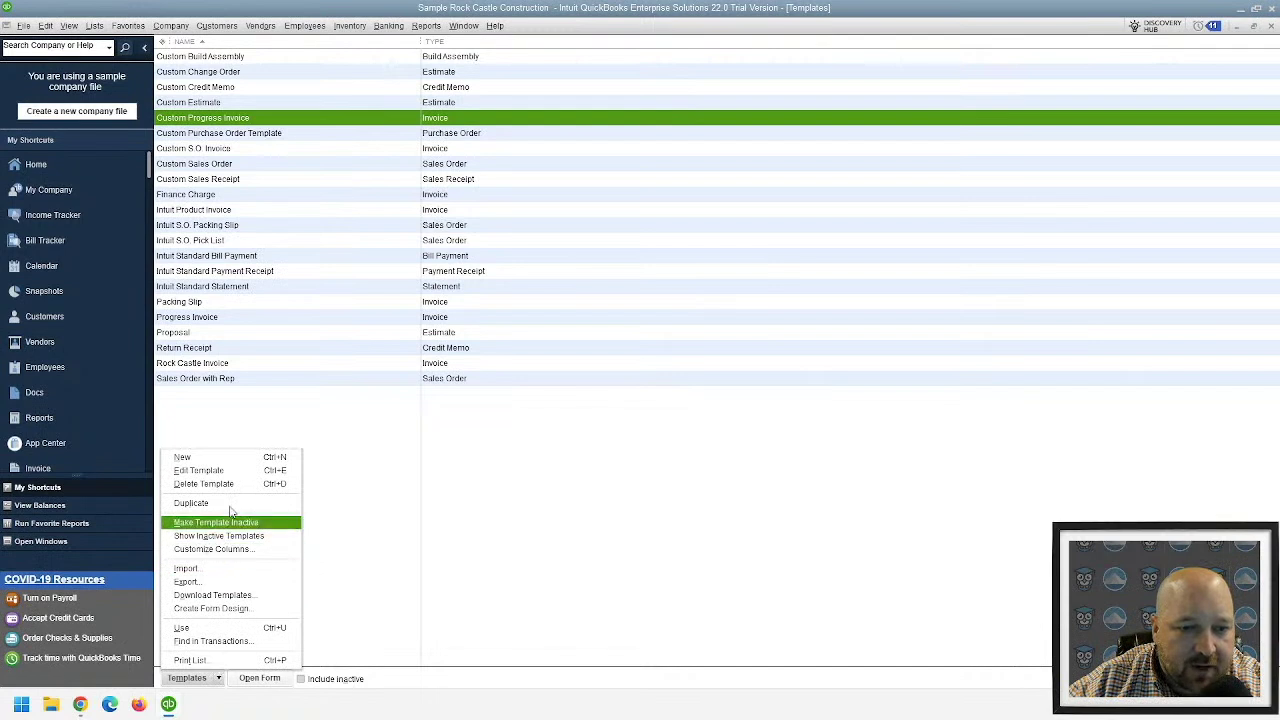
pyautogui.click(190, 457)
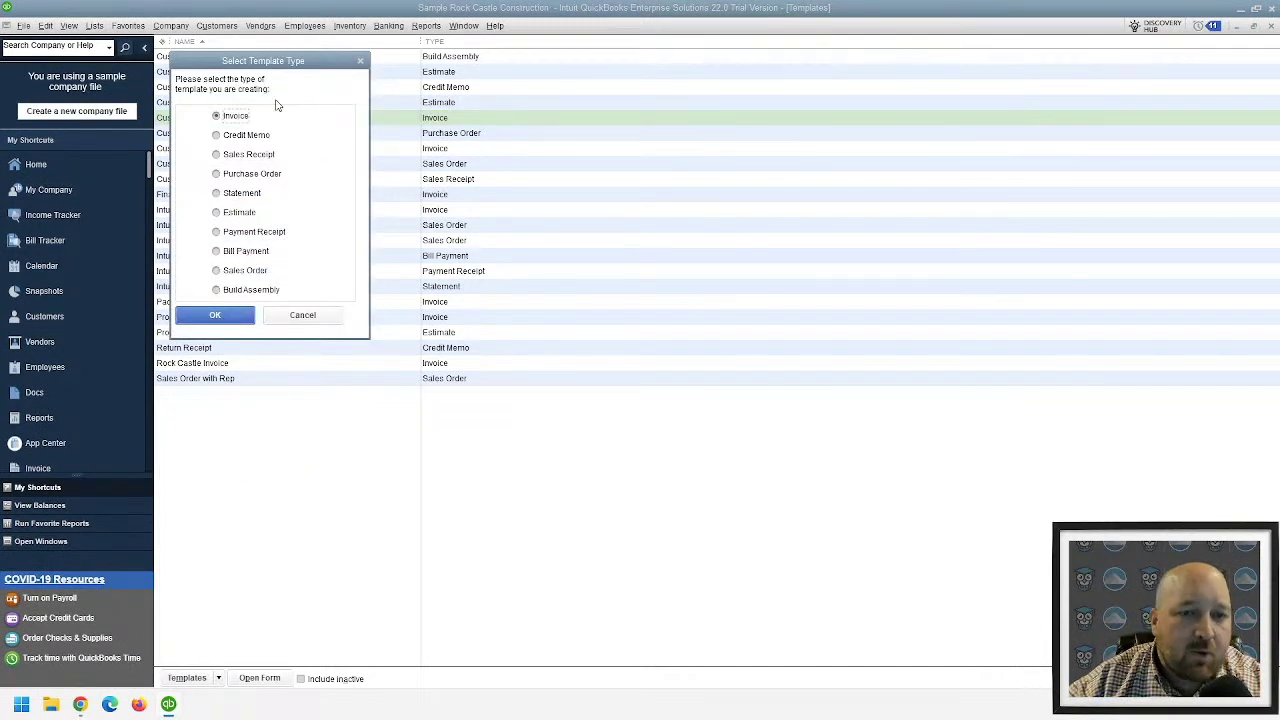
# - Start a new Payment Receipt template, review its Basic Customization layout, and cancel it
pyautogui.click(236, 233)
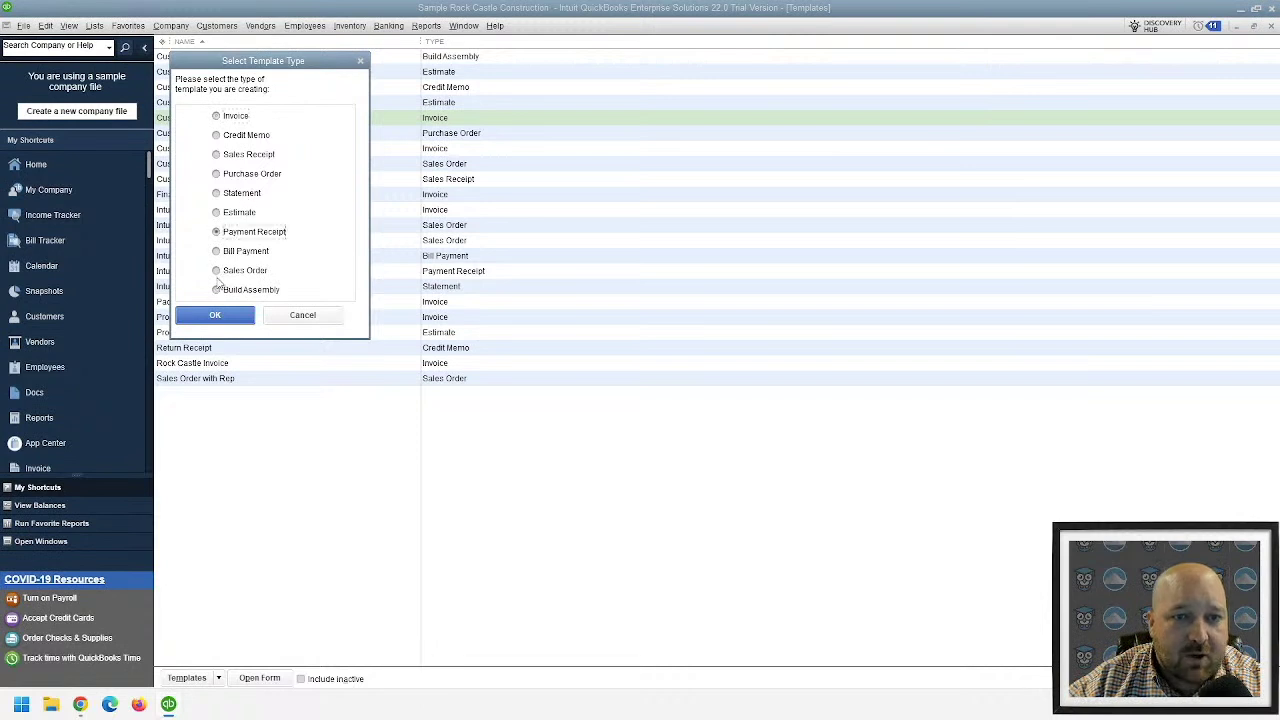
pyautogui.click(215, 319)
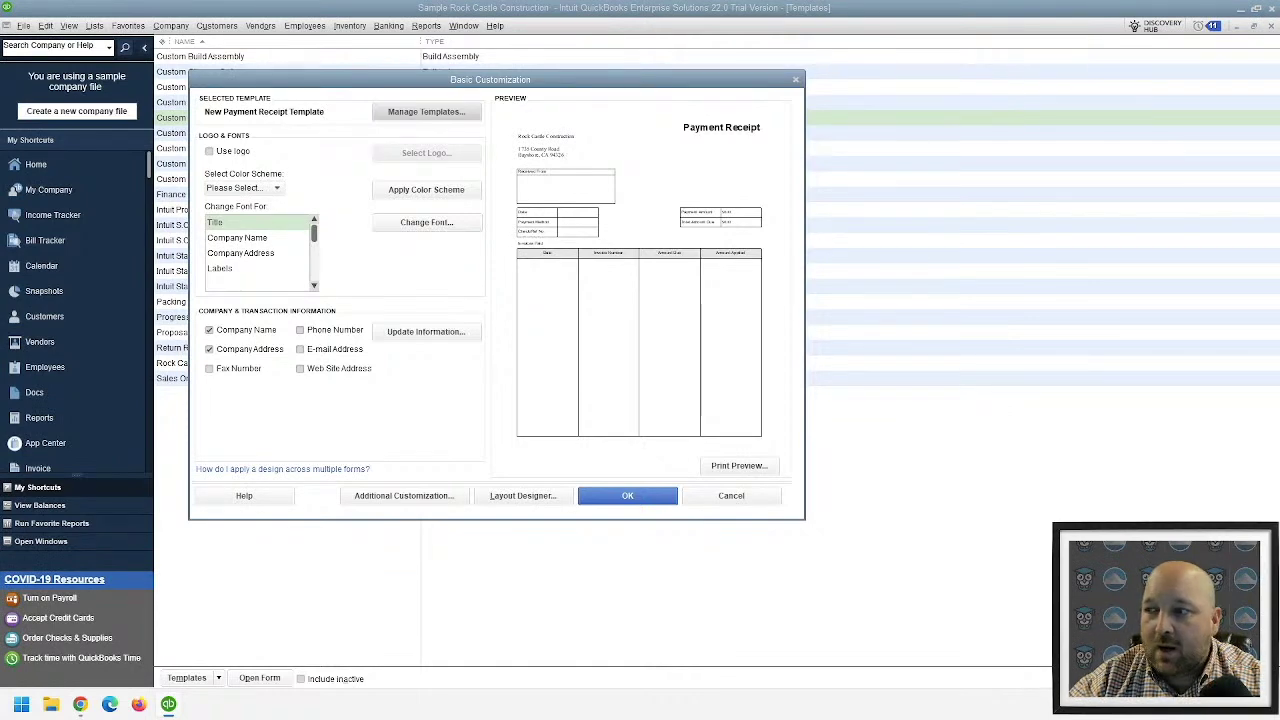
pyautogui.click(700, 500)
pyautogui.click(215, 27)
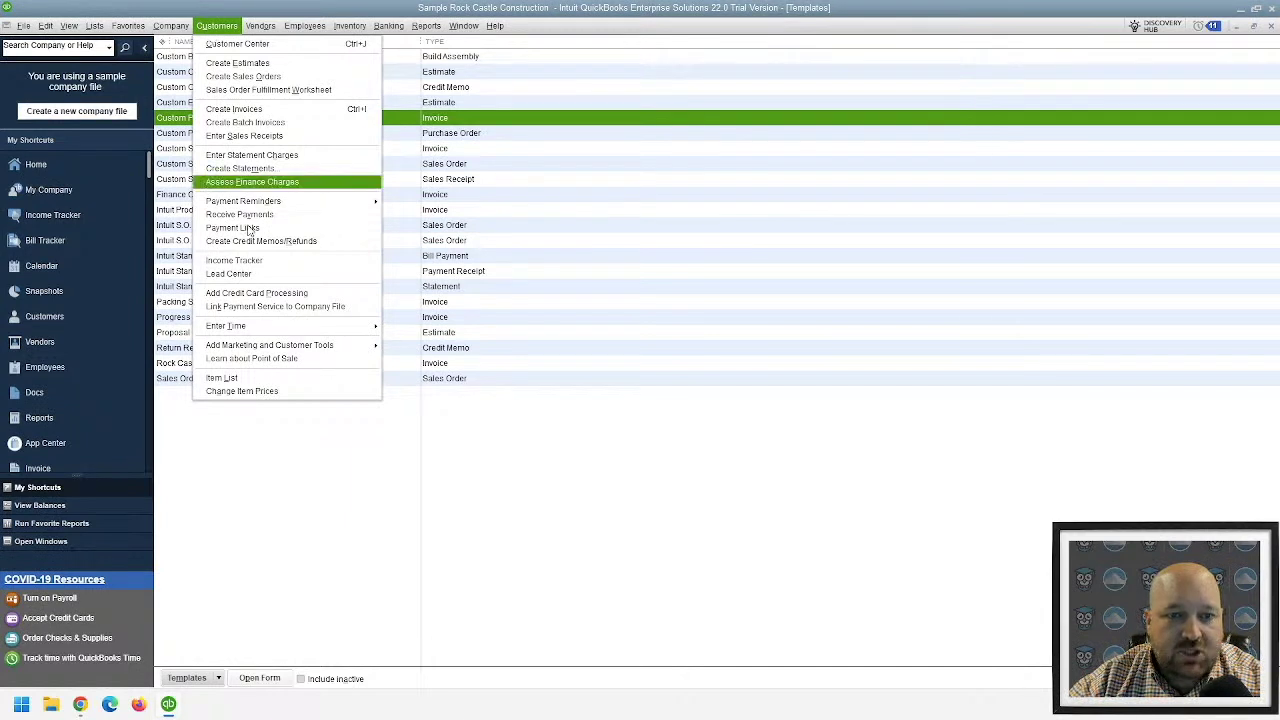
# - In Manage groups, start a new customer group named 'Customers in California'
pyautogui.moveTo(330, 201)
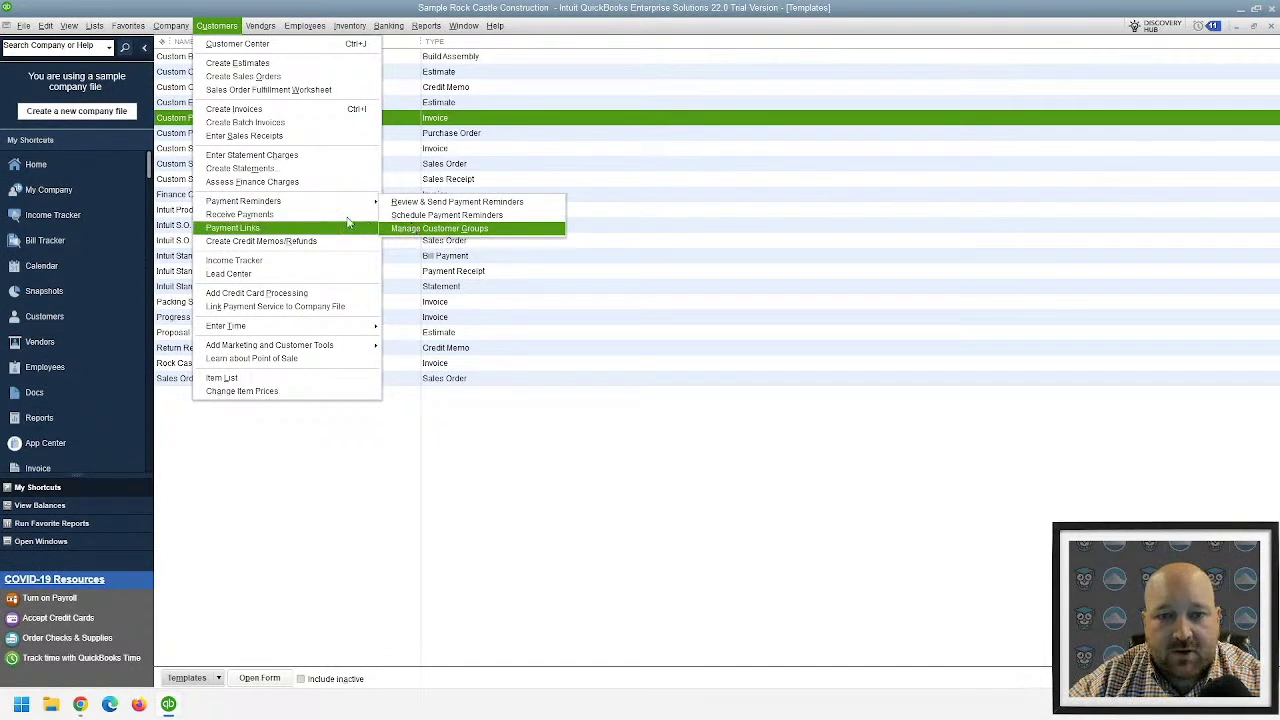
pyautogui.click(440, 229)
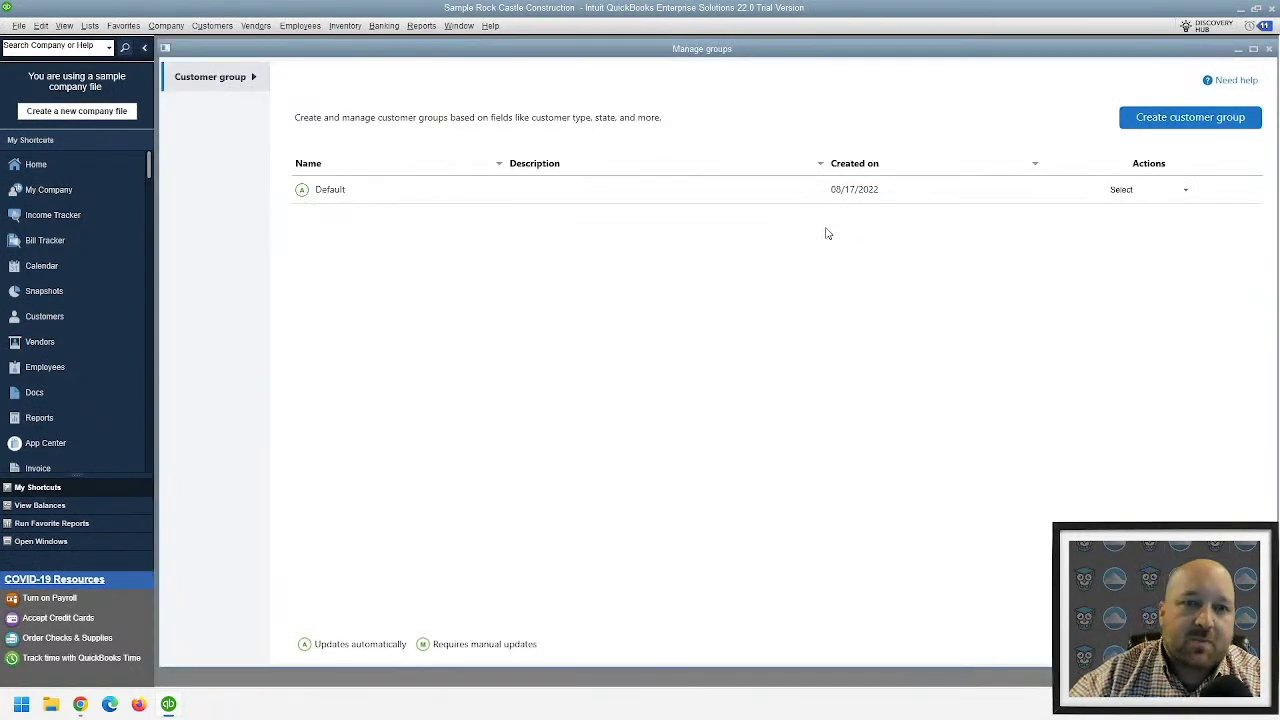
pyautogui.click(1225, 119)
pyautogui.click(463, 250)
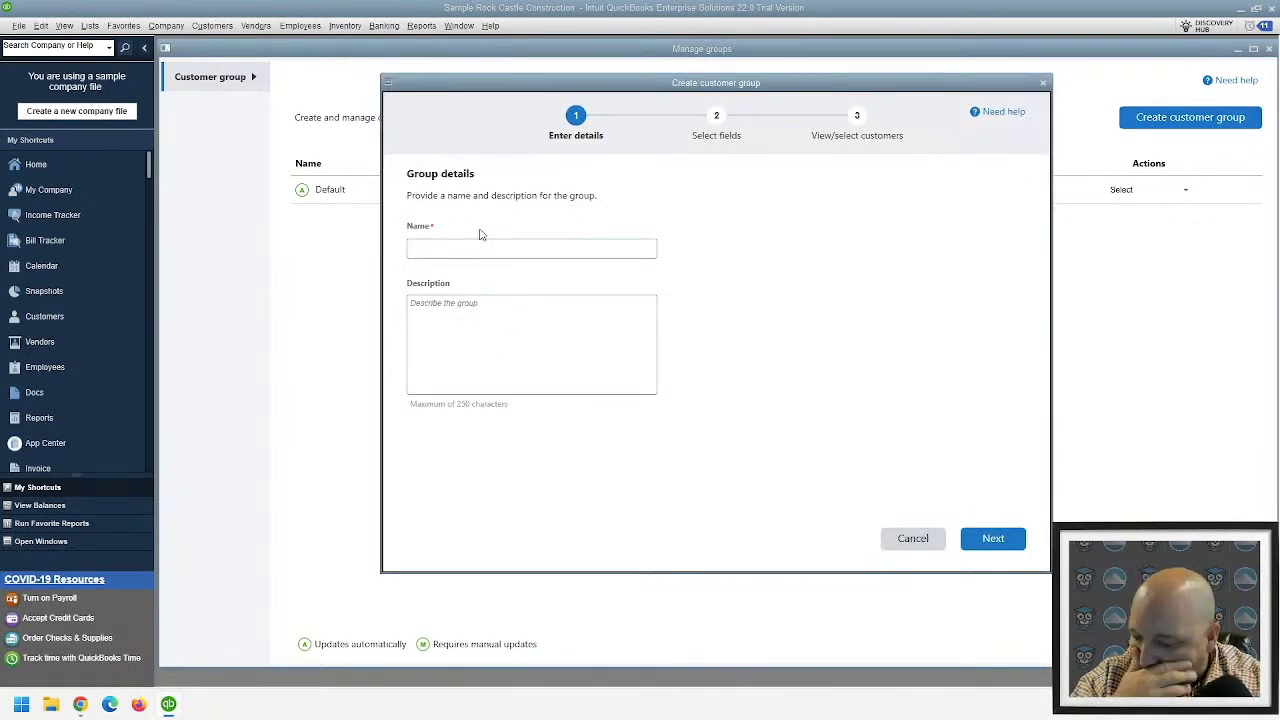
pyautogui.write('Customers in Califo')
pyautogui.press('BackSpace')
pyautogui.write('rnia')
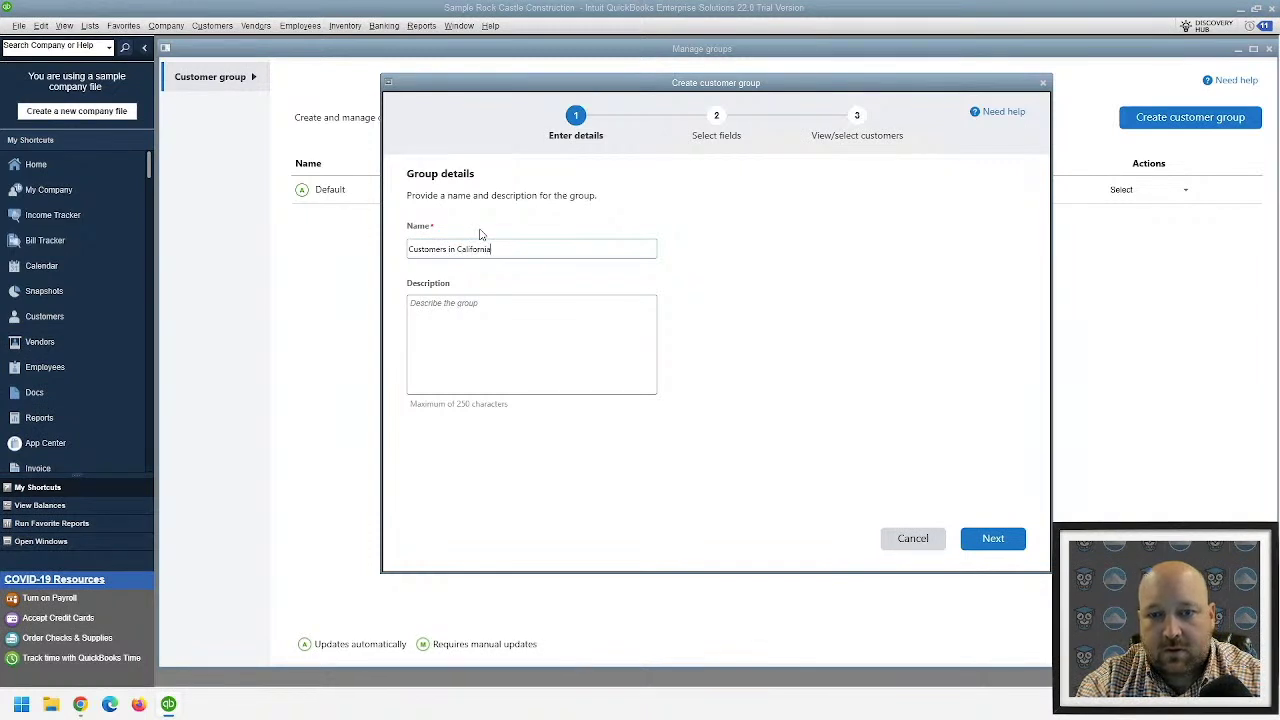
pyautogui.click(988, 538)
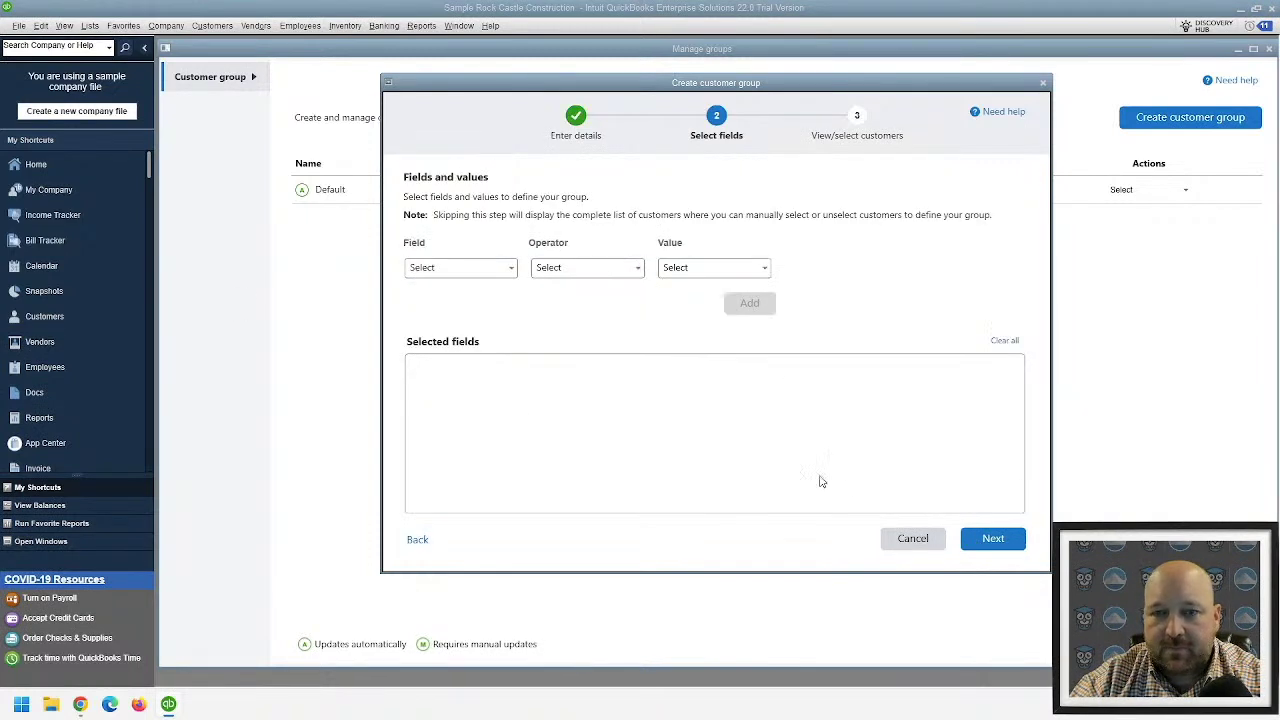
# - Try Customer Type as the defining field, then back out of the field and operator choices
pyautogui.click(471, 269)
pyautogui.click(513, 269)
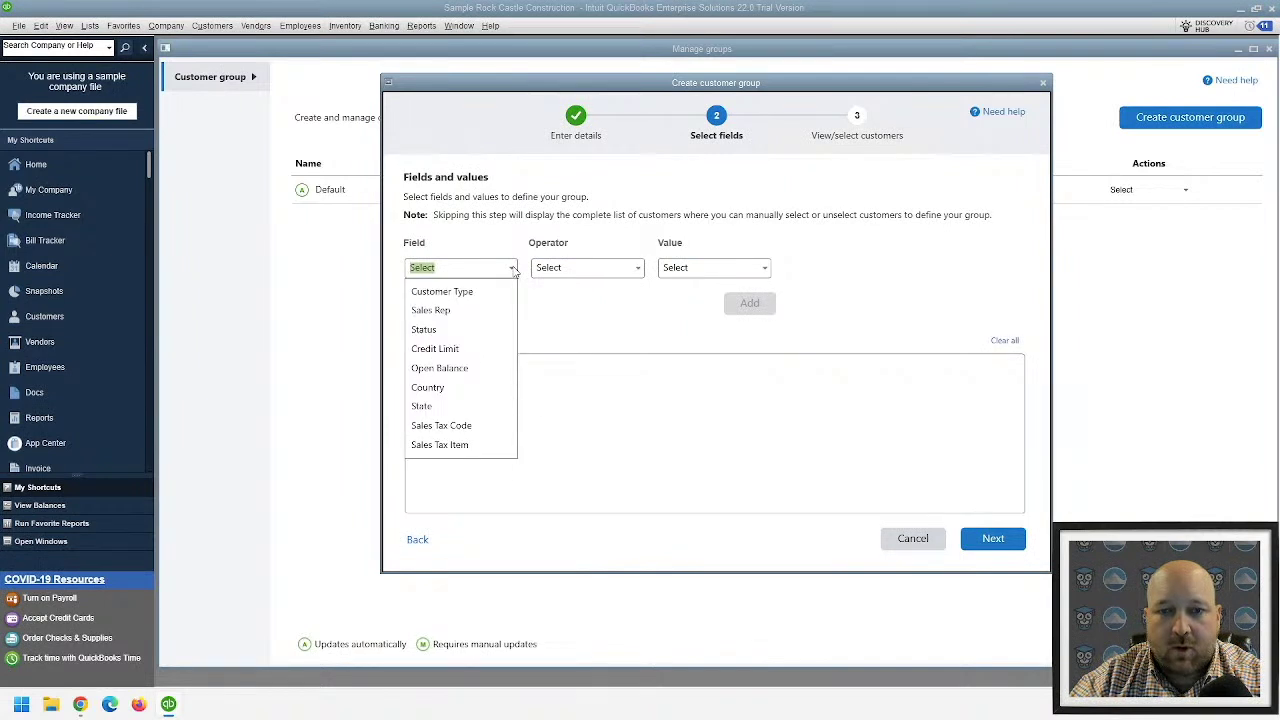
pyautogui.click(486, 292)
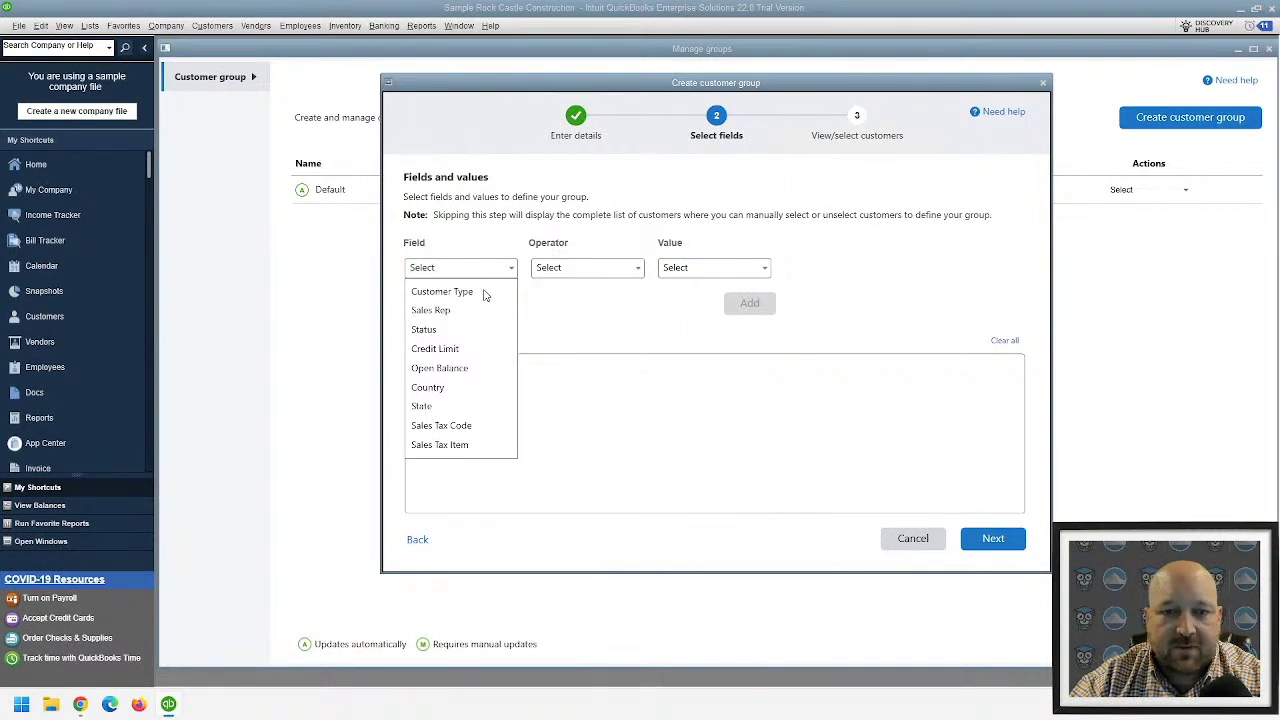
pyautogui.click(510, 268)
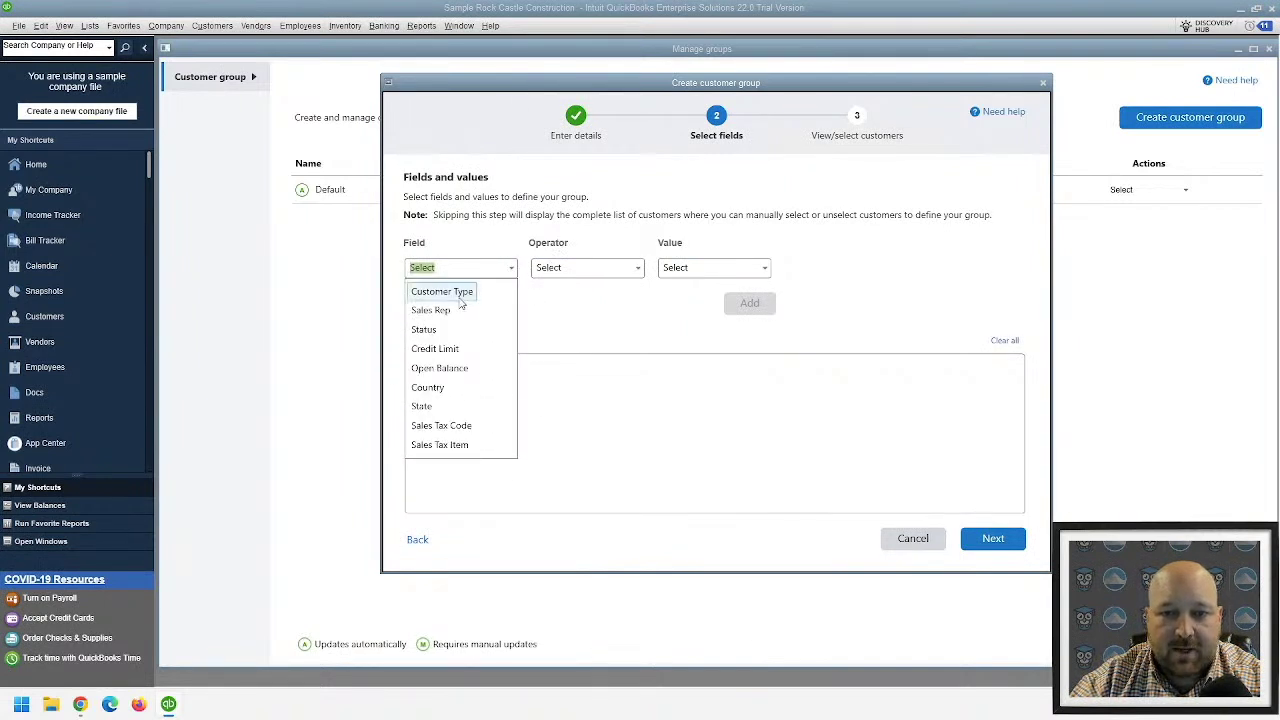
pyautogui.click(460, 290)
pyautogui.click(587, 268)
pyautogui.click(638, 268)
pyautogui.click(766, 270)
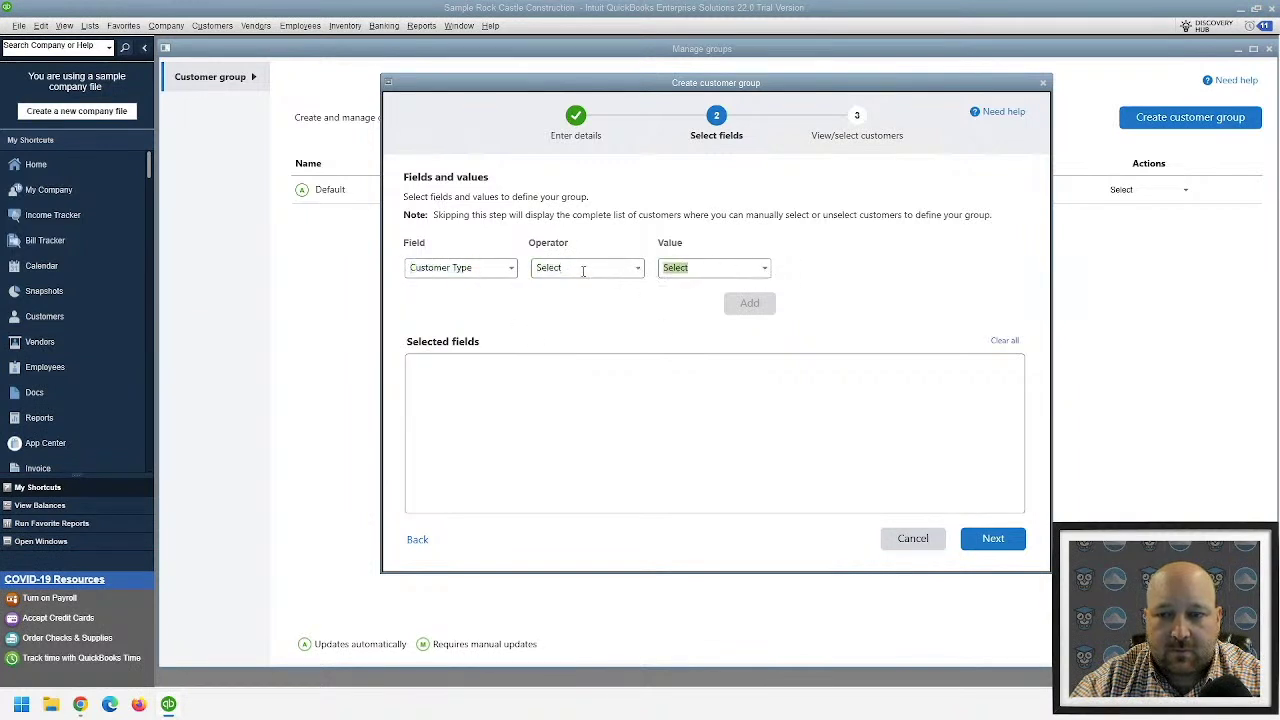
pyautogui.click(512, 270)
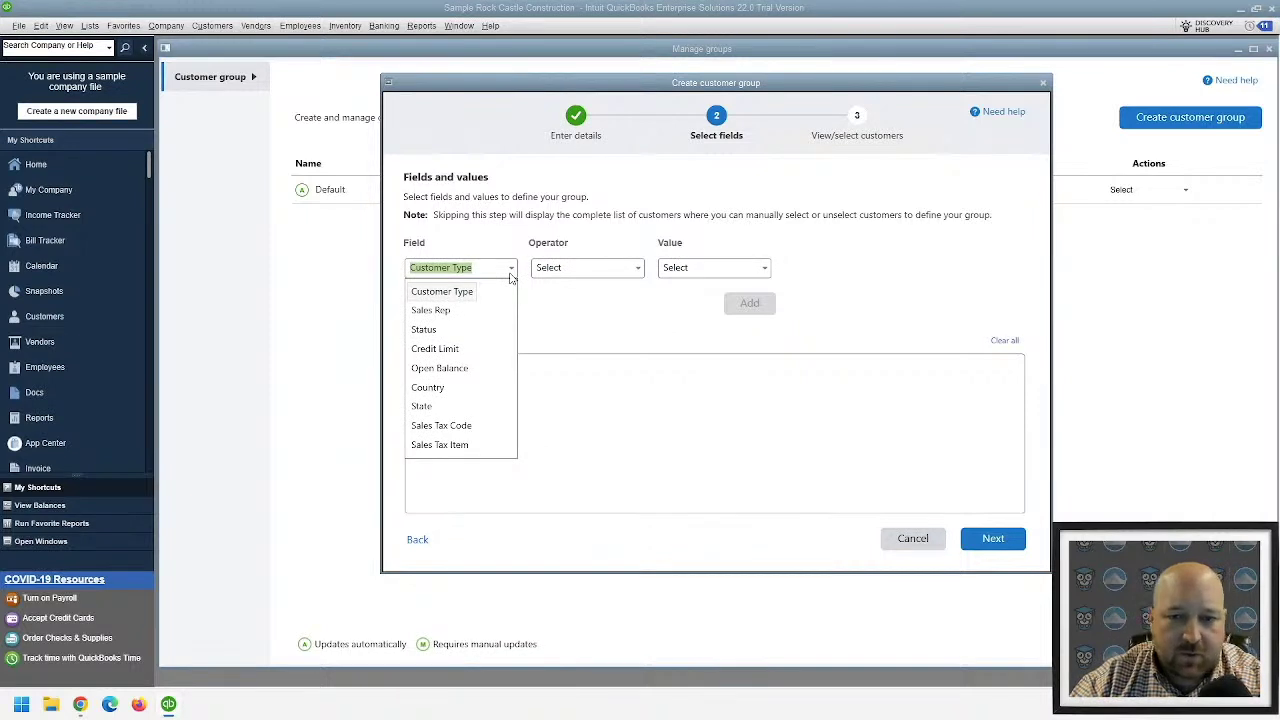
pyautogui.press('Escape')
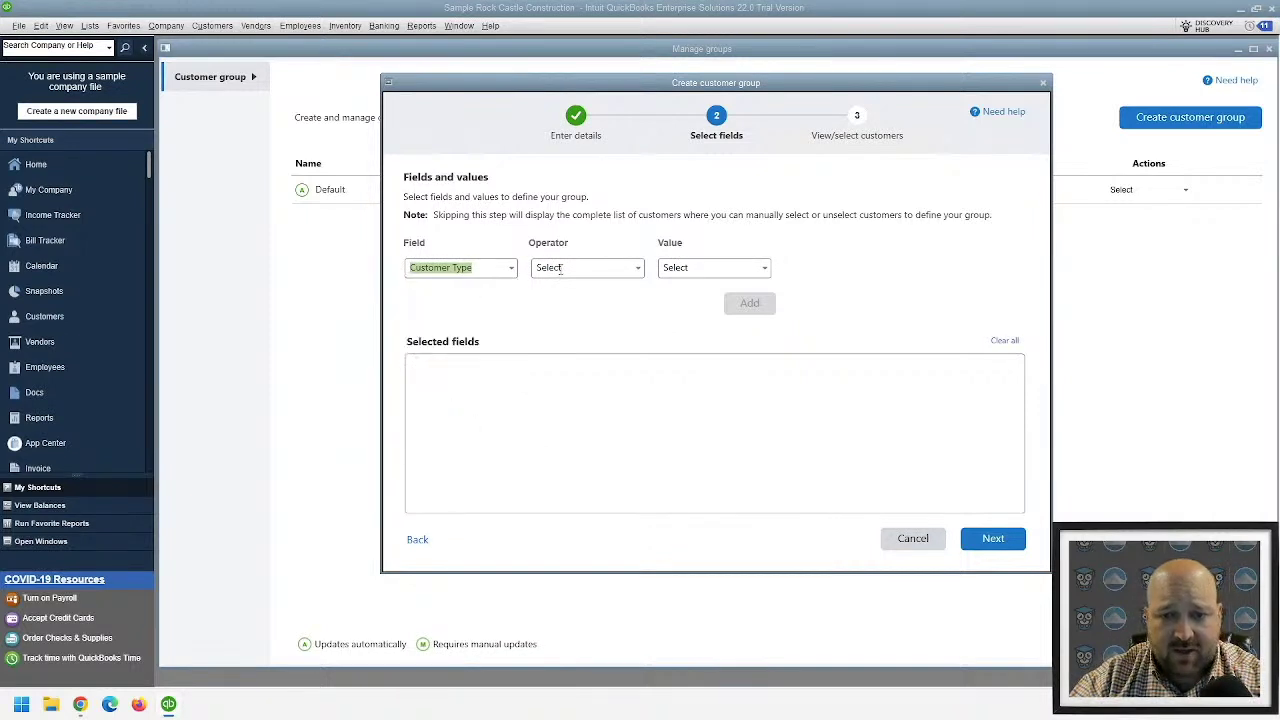
# - Set the group condition to State Equals CA and add it
pyautogui.click(512, 270)
pyautogui.click(430, 406)
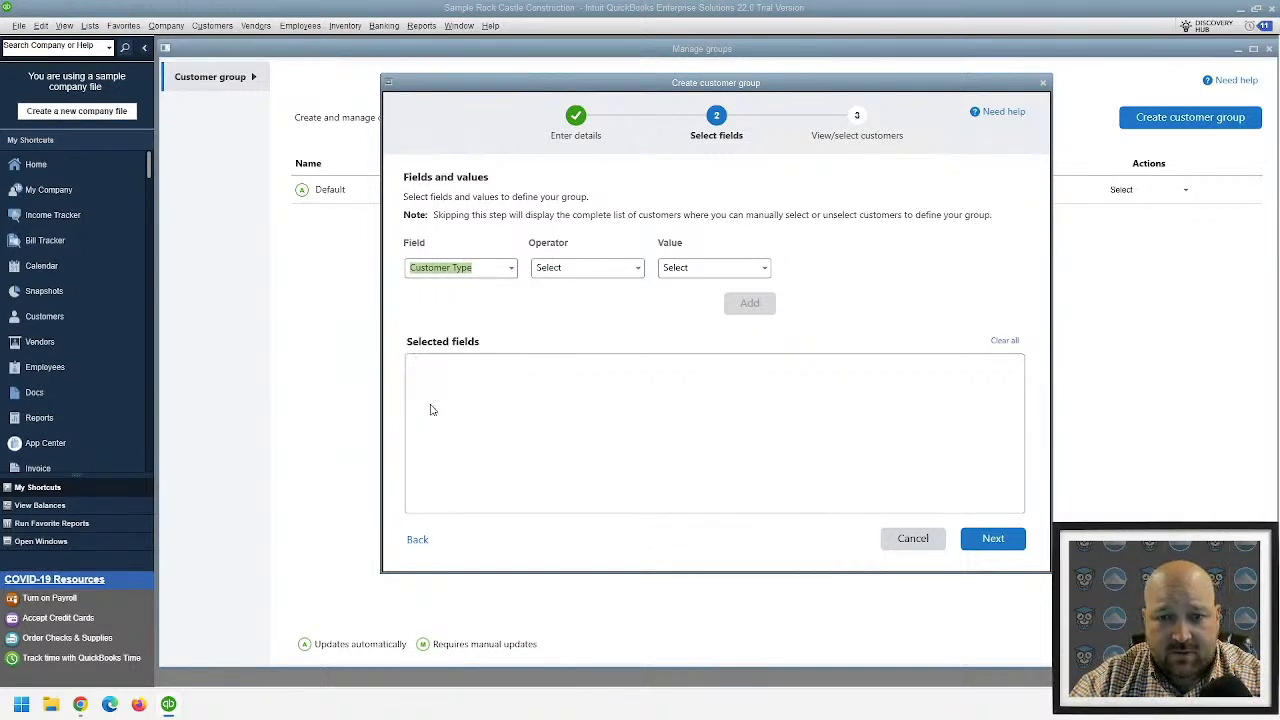
pyautogui.click(637, 272)
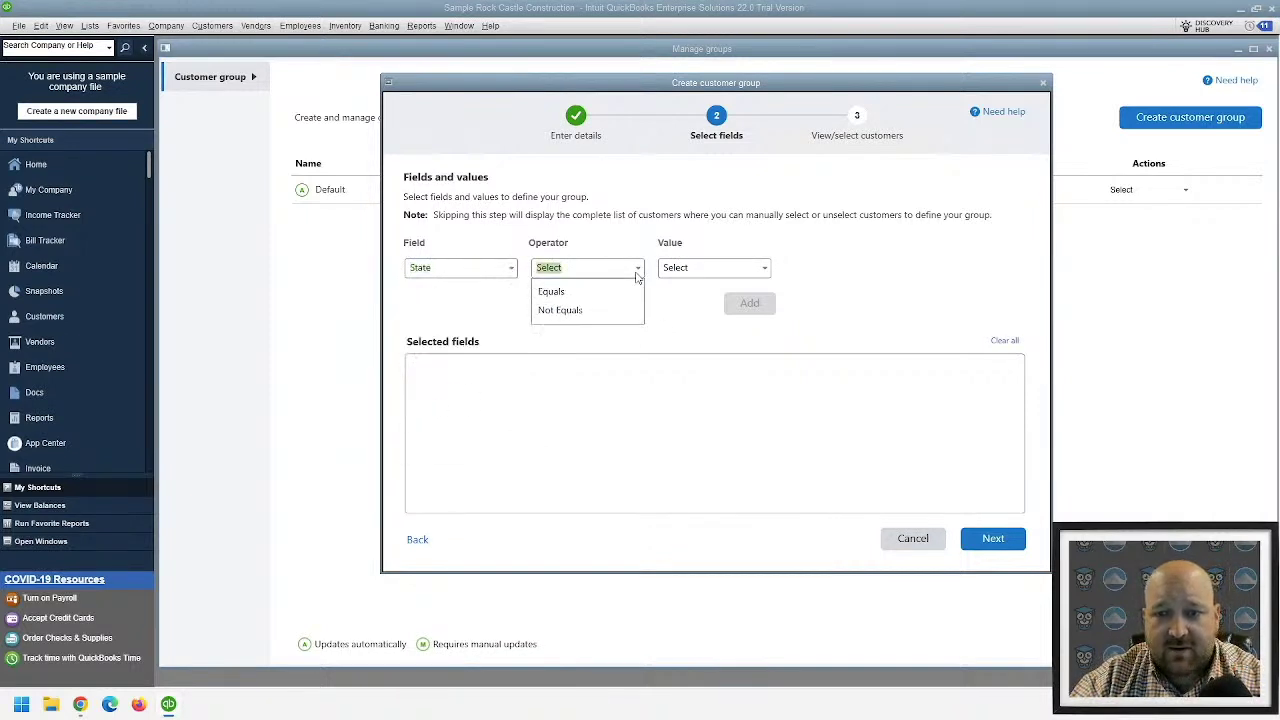
pyautogui.click(551, 291)
pyautogui.click(764, 267)
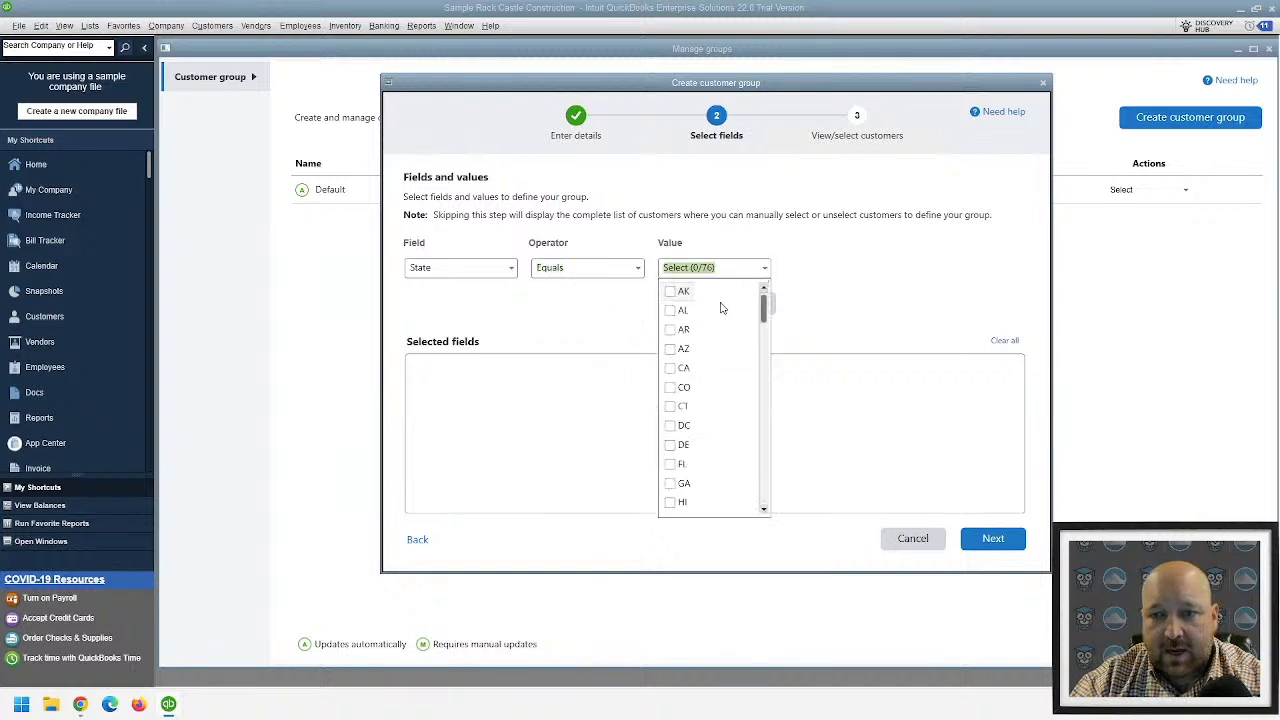
pyautogui.click(670, 368)
pyautogui.click(618, 338)
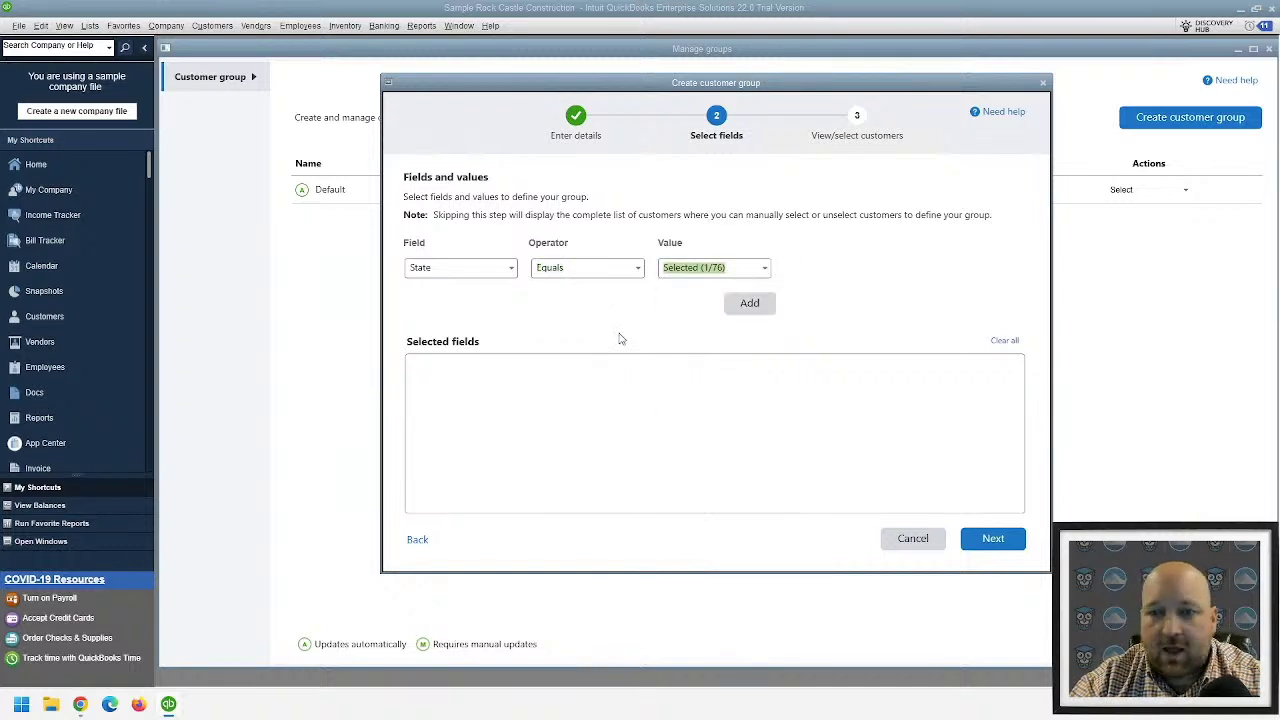
pyautogui.click(763, 306)
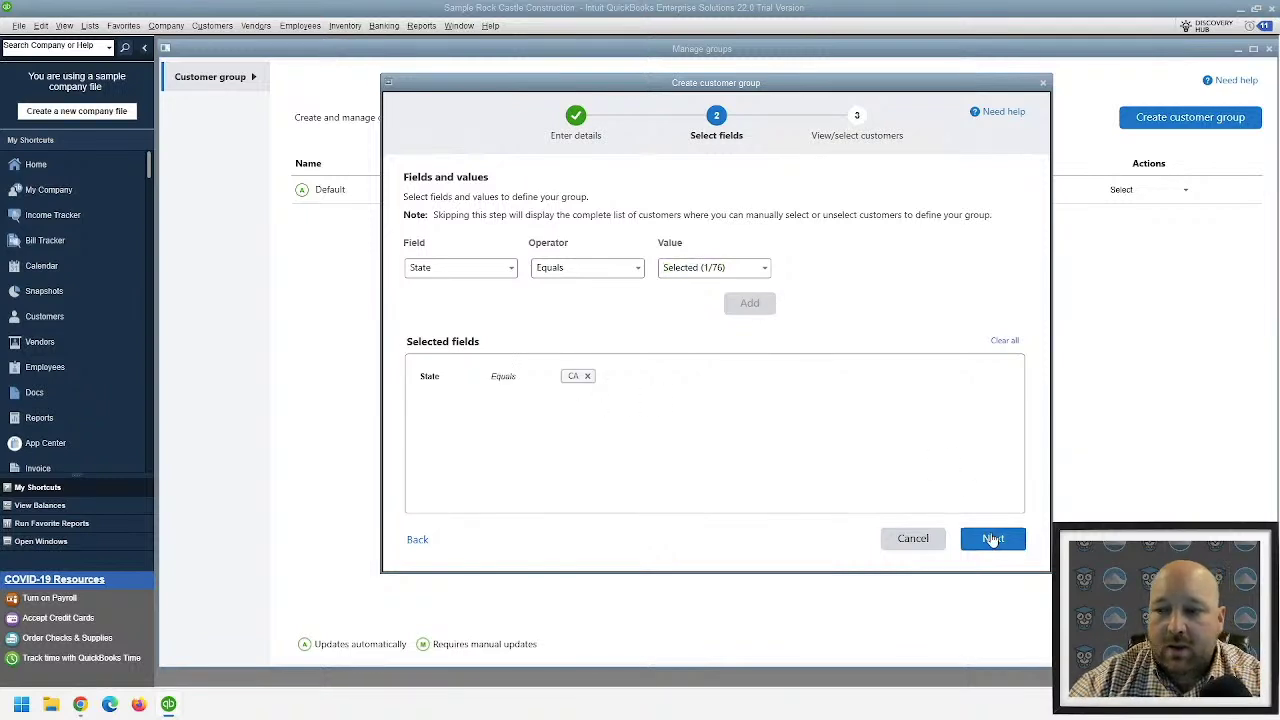
# - Preview the 145 customers matching State Equals CA, then cancel and discard the group
pyautogui.click(992, 539)
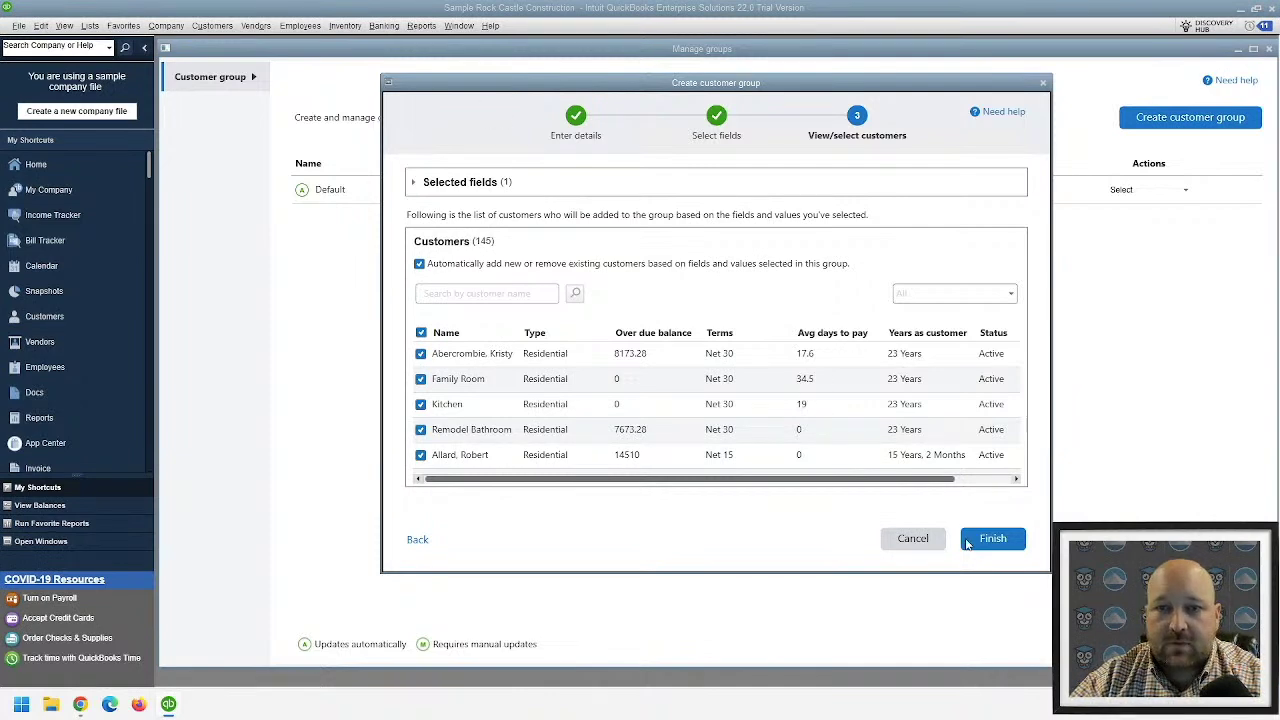
pyautogui.click(915, 540)
pyautogui.click(646, 383)
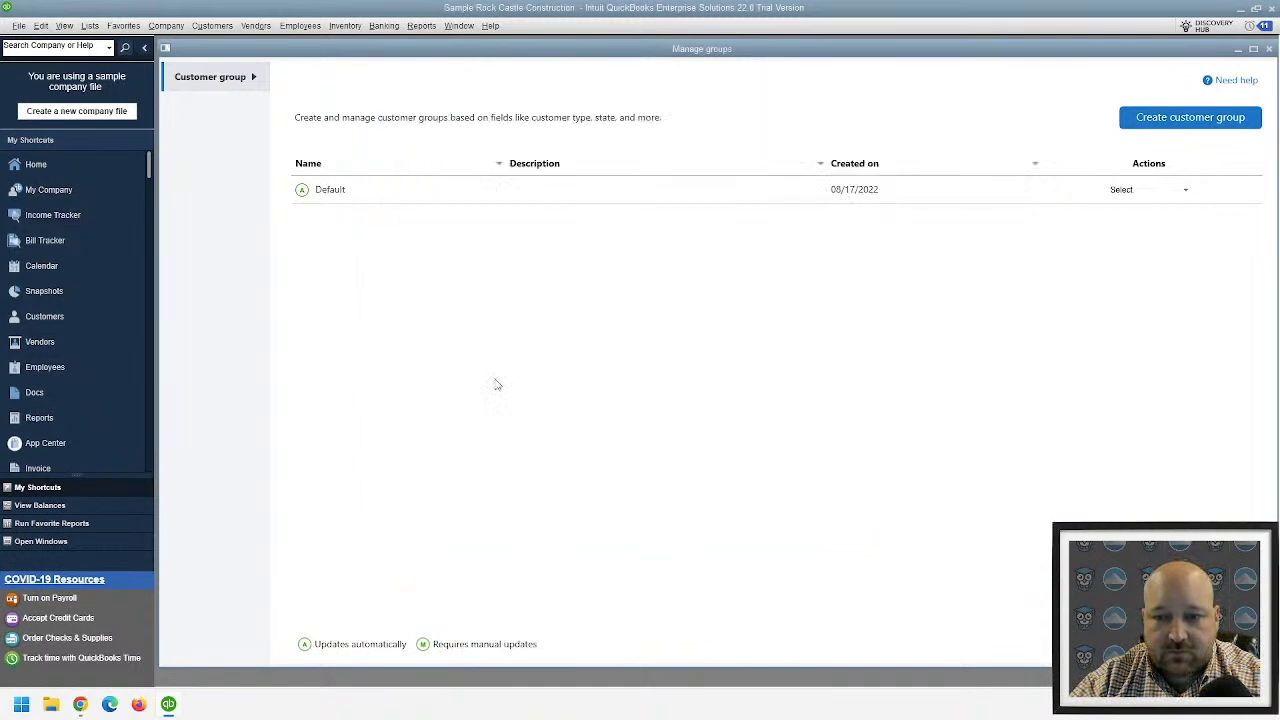
# - Open Company > Users > Set Up Users and Roles and sign in with the administrator password
pyautogui.click(160, 28)
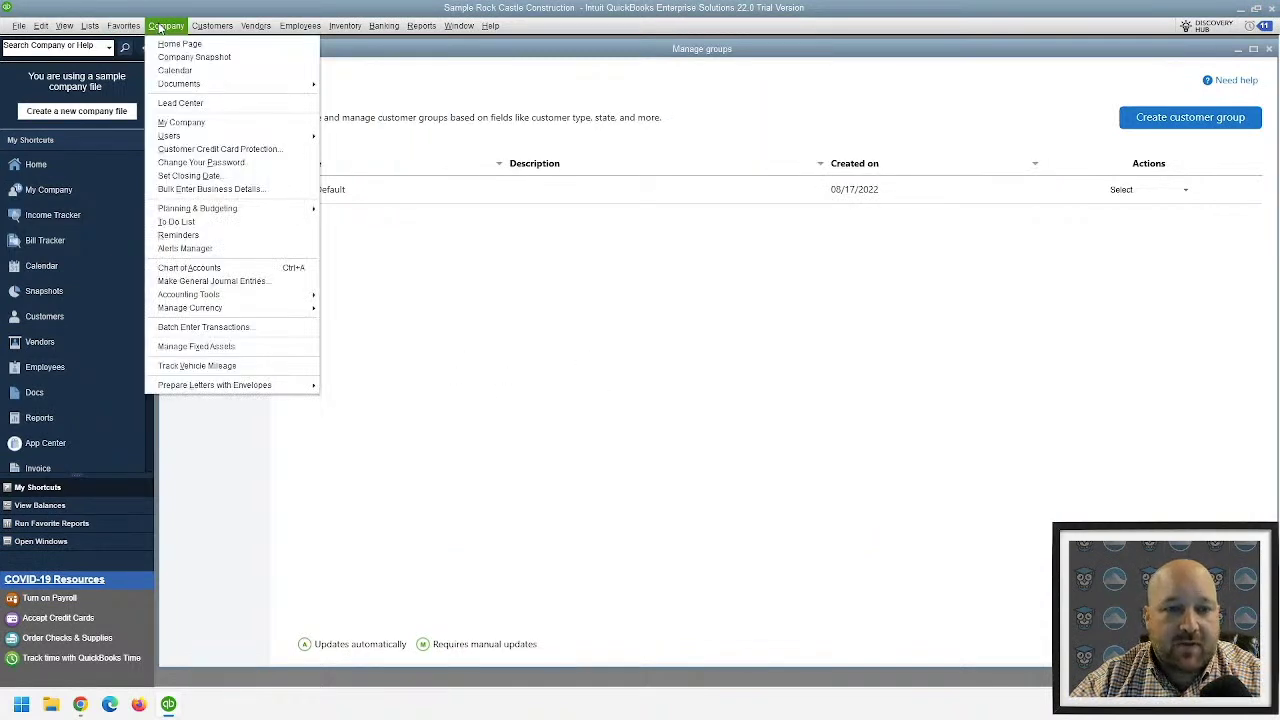
pyautogui.moveTo(200, 136)
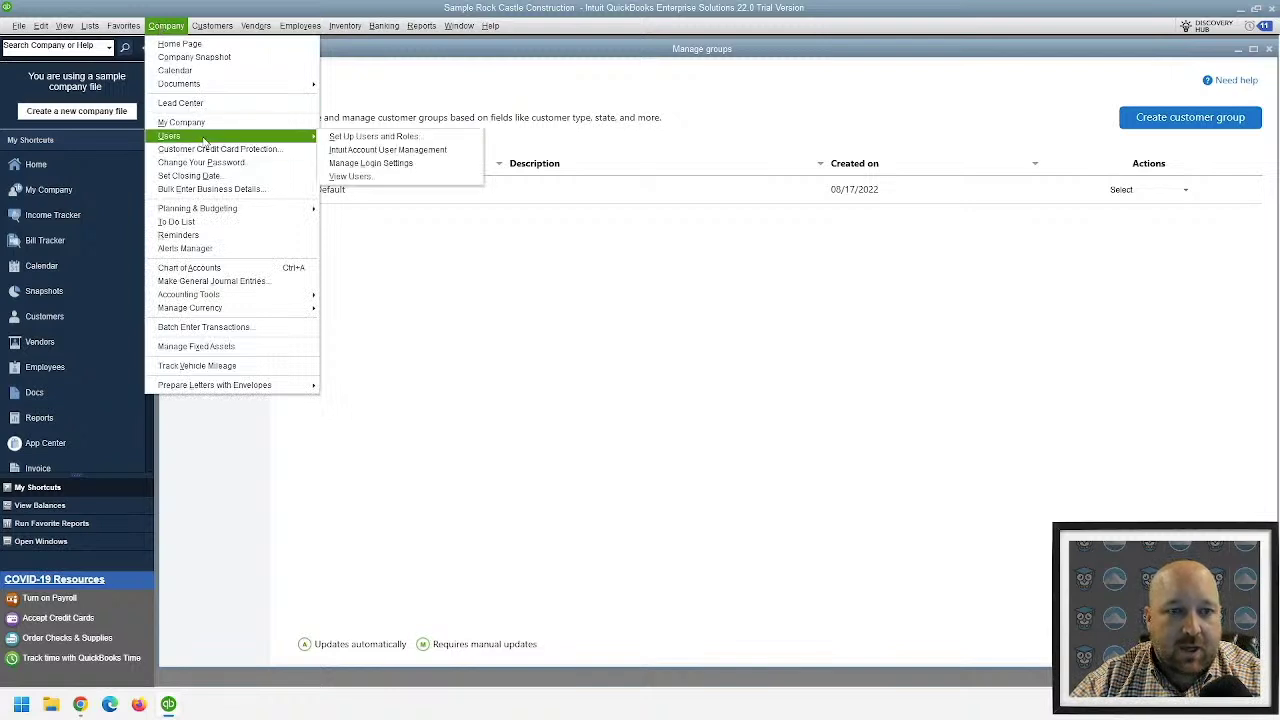
pyautogui.click(401, 137)
pyautogui.write('************')
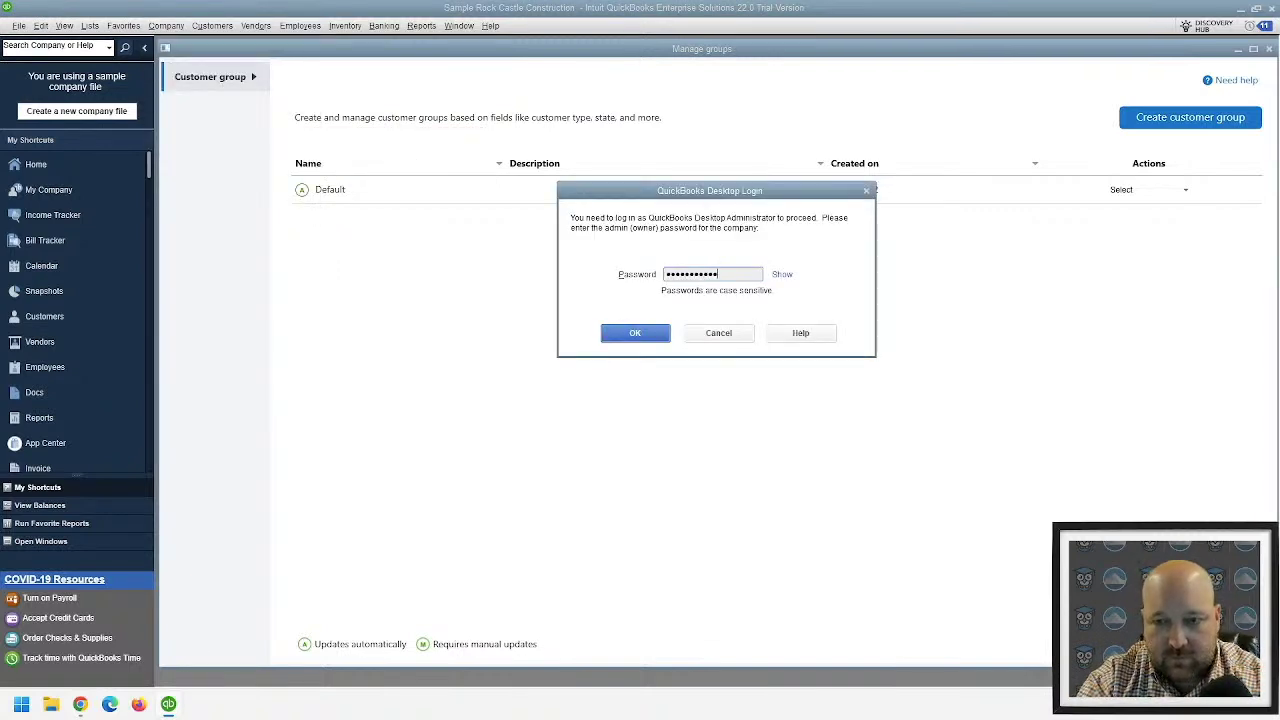
pyautogui.press('Return')
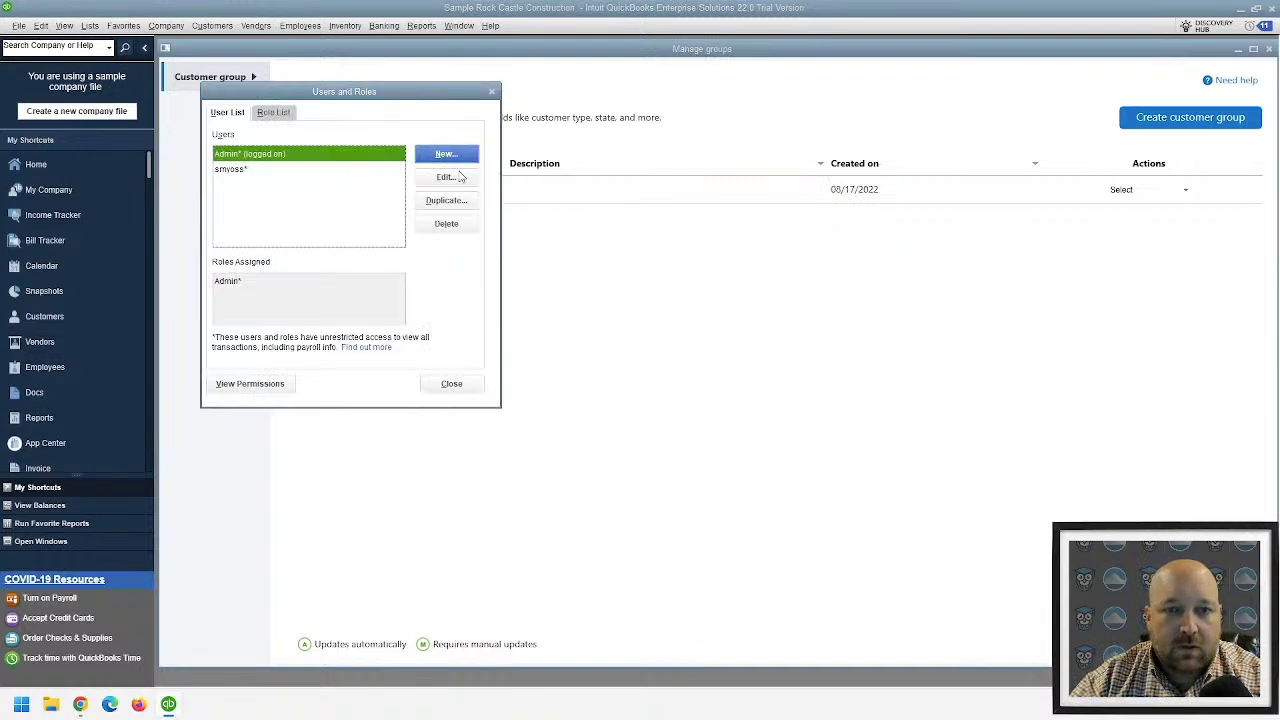
# - Open and cancel a New user form, then select Accounts Receivable in the Role List
pyautogui.click(445, 157)
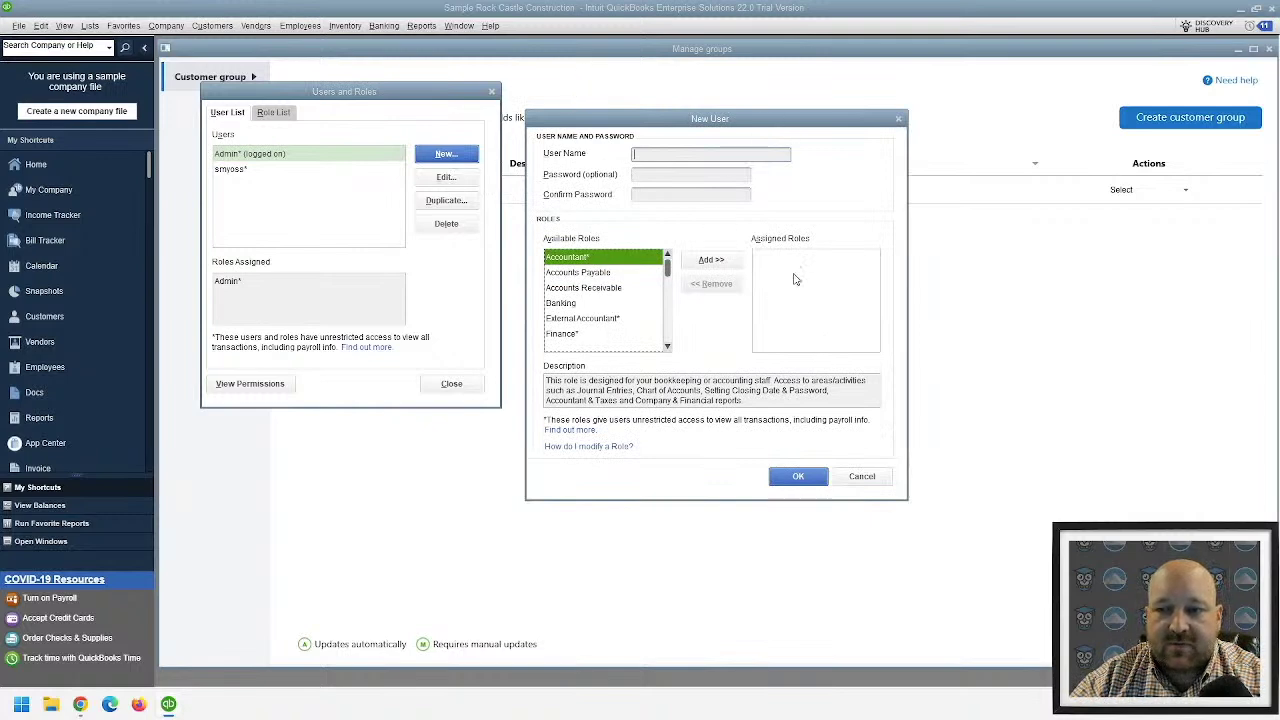
pyautogui.click(861, 477)
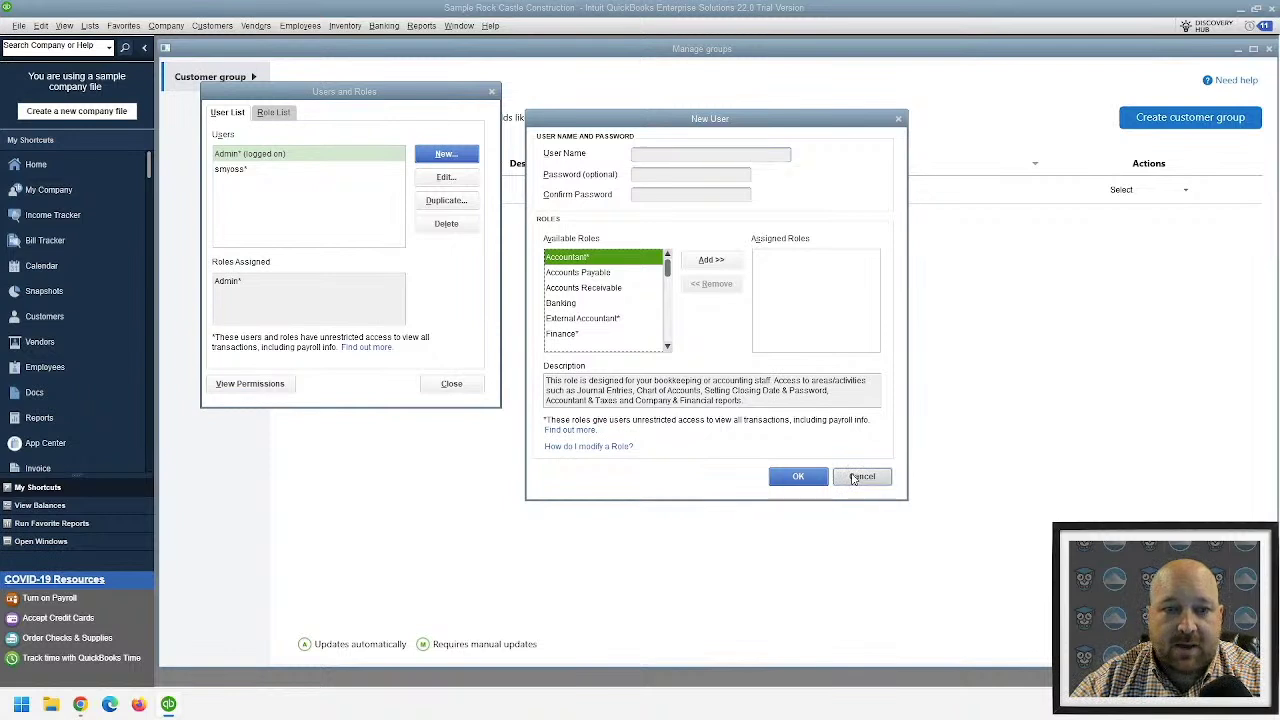
pyautogui.click(270, 112)
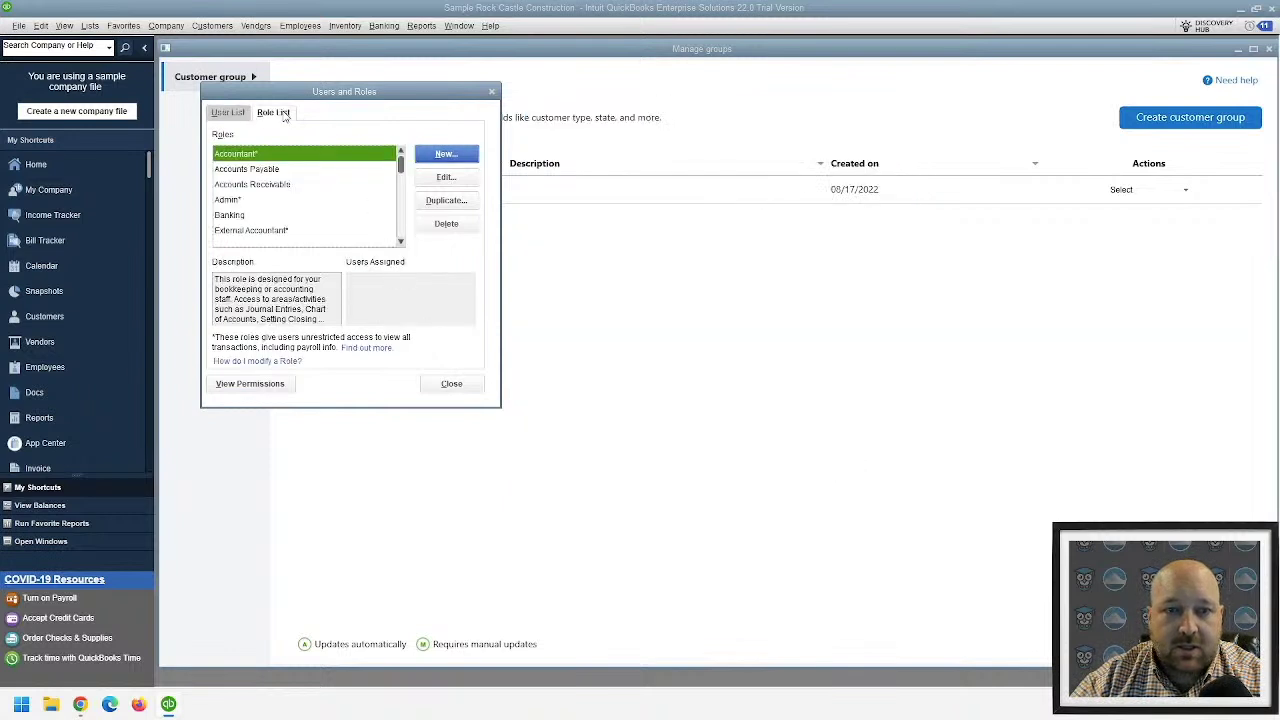
pyautogui.click(266, 184)
# - Open the Accounts Receivable role in the Edit Role window to view its access settings
pyautogui.doubleClick(262, 185)
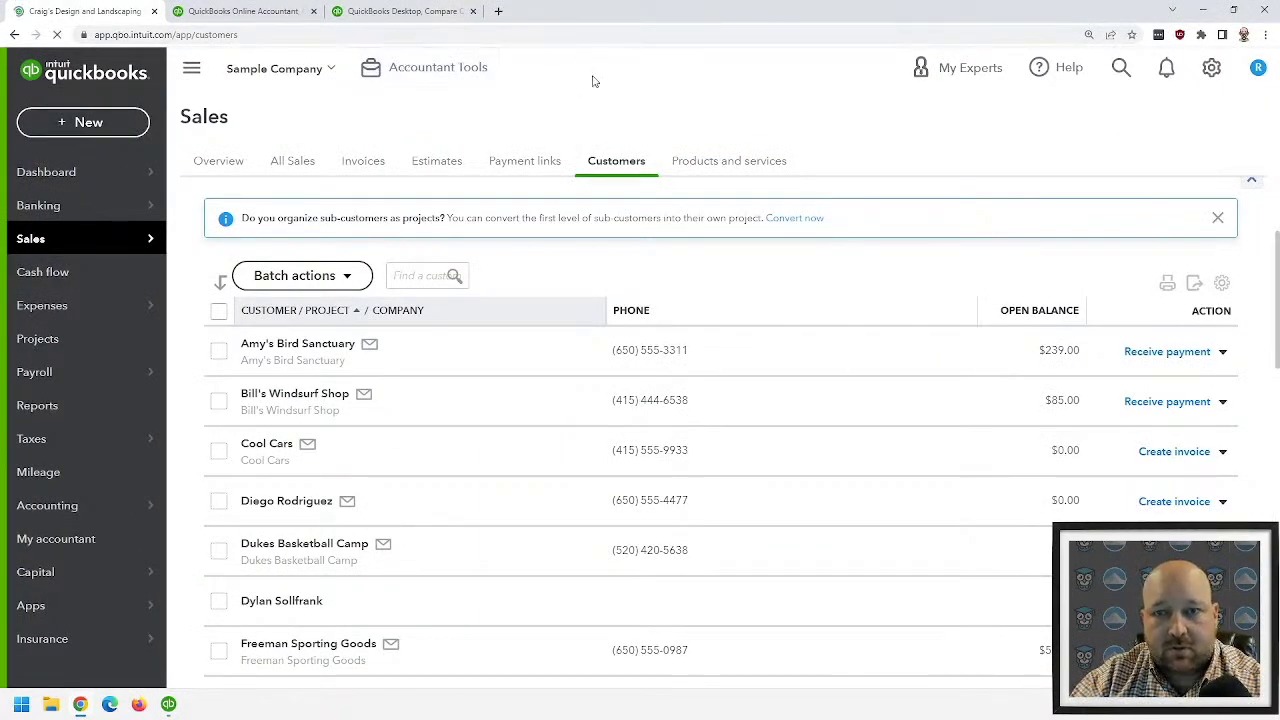
# - Load Workable's Accounts Payable Clerk job description in a new tab, read the responsibilities, and return to QuickBooks
pyautogui.hotkey('ctrl', 't')
pyautogui.write('https://resources.workable.com/accounts-payable-clerk-job-description')
pyautogui.press('Return')
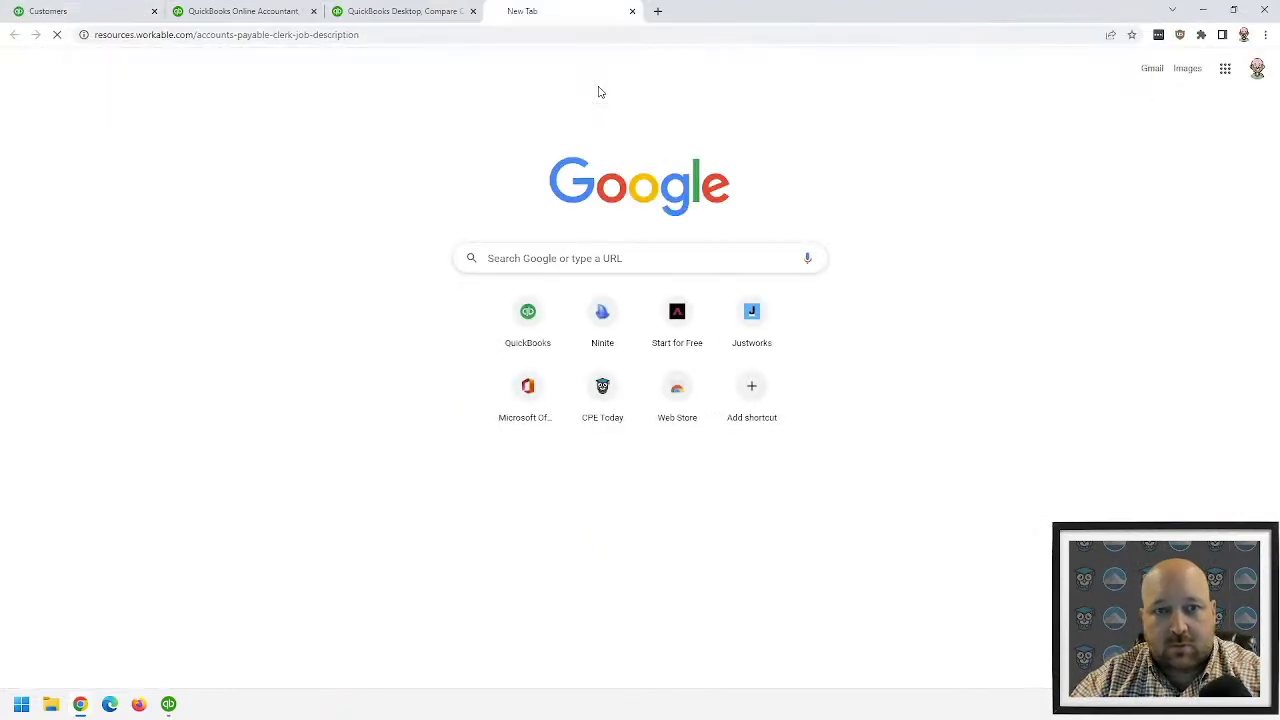
pyautogui.scroll(-3, 492, 293)
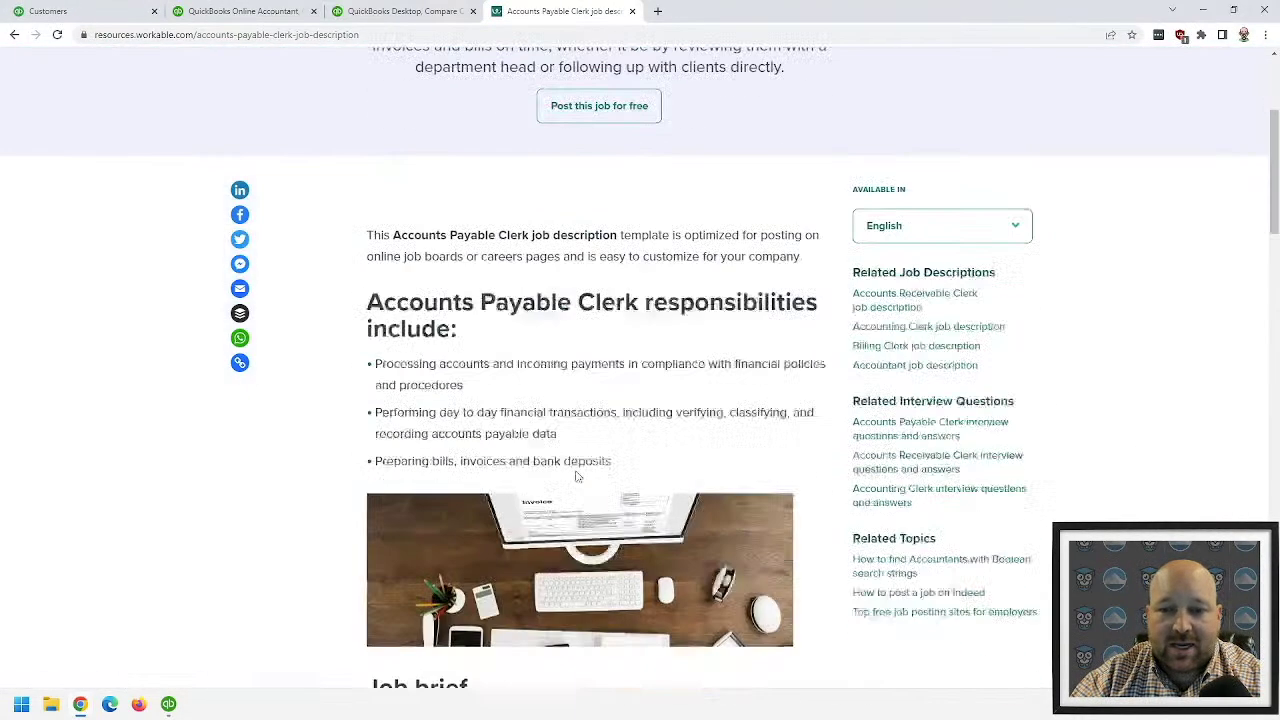
pyautogui.scroll(-4, 492, 293)
pyautogui.scroll(-2, 430, 302)
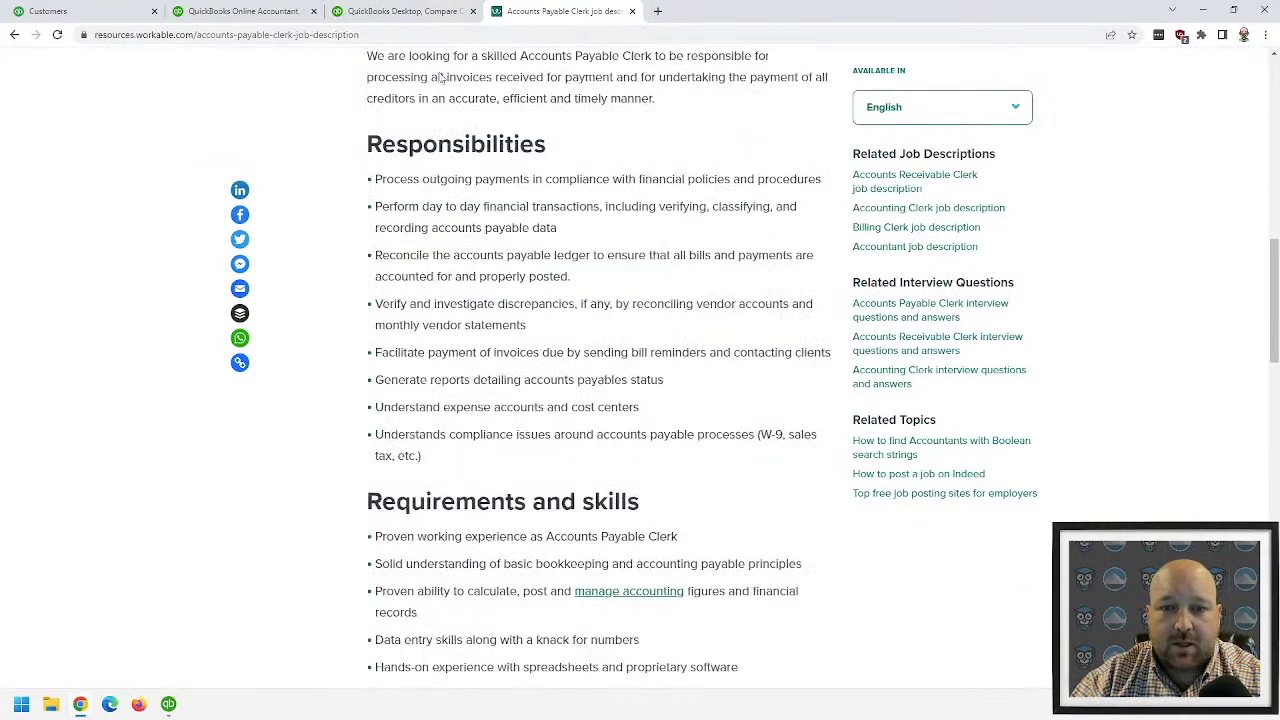
pyautogui.scroll(-2, 452, 350)
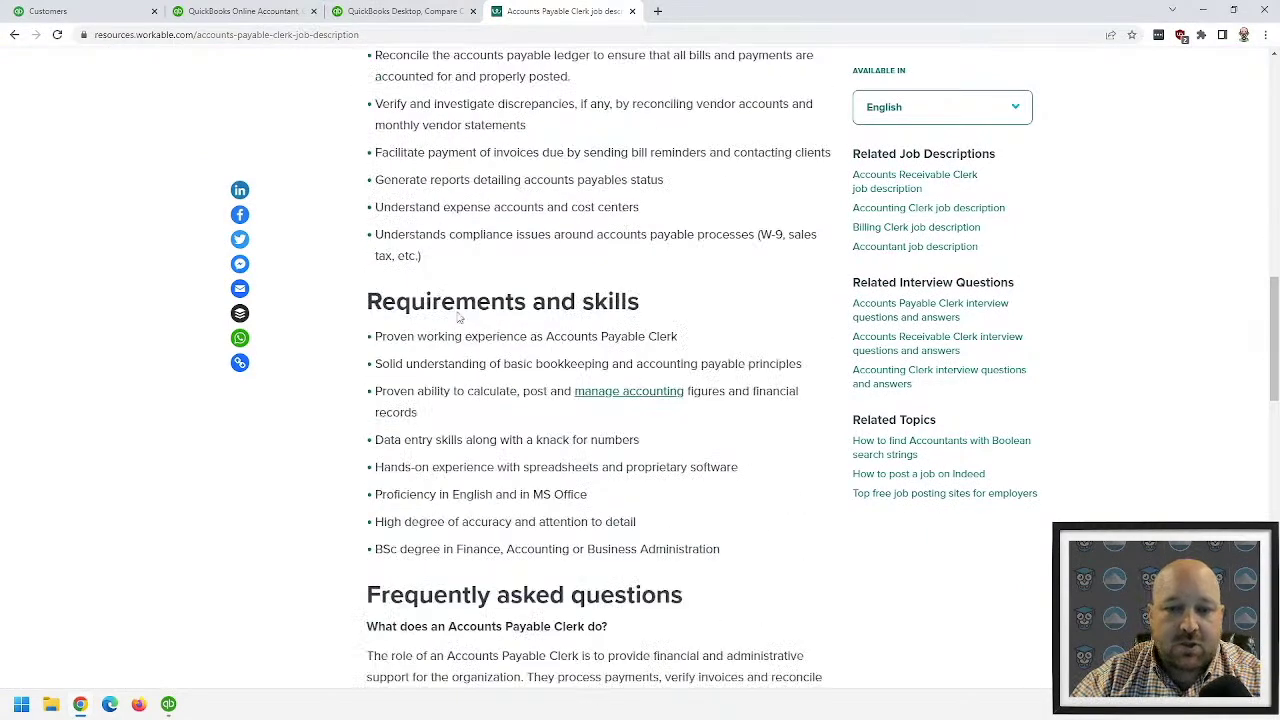
pyautogui.scroll(3, 458, 315)
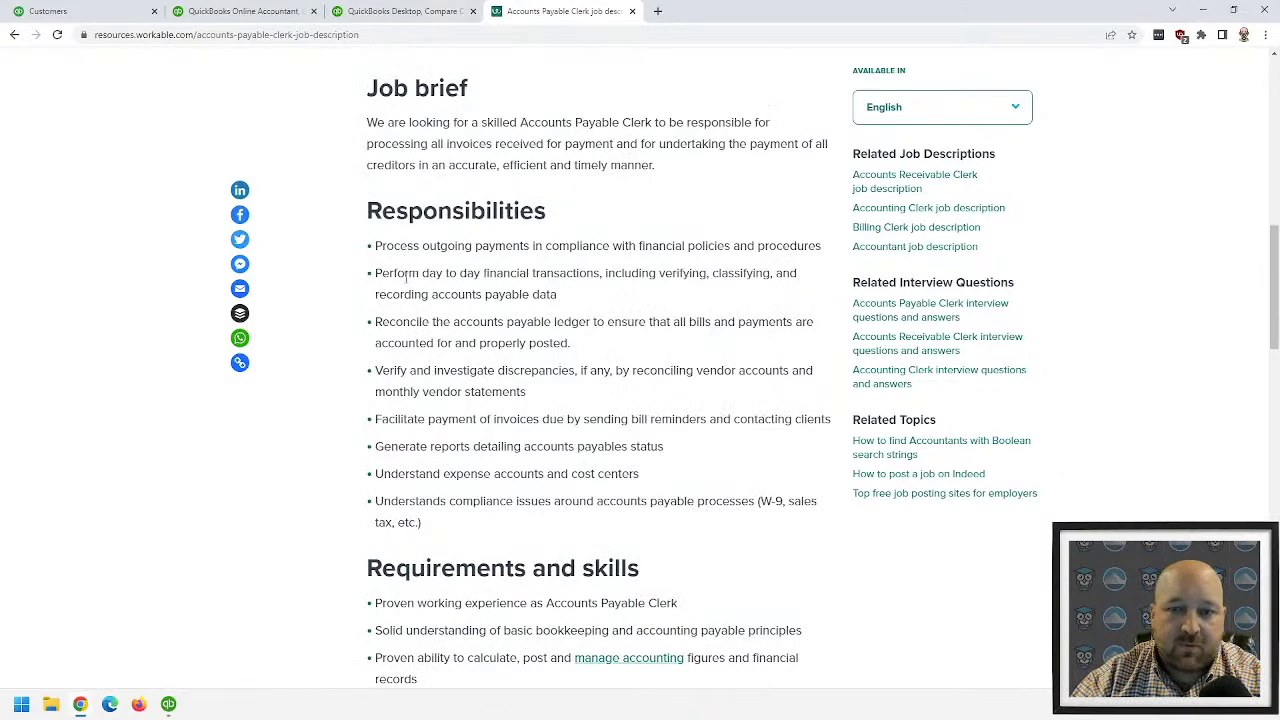
pyautogui.hotkey('alt', 'Tab')
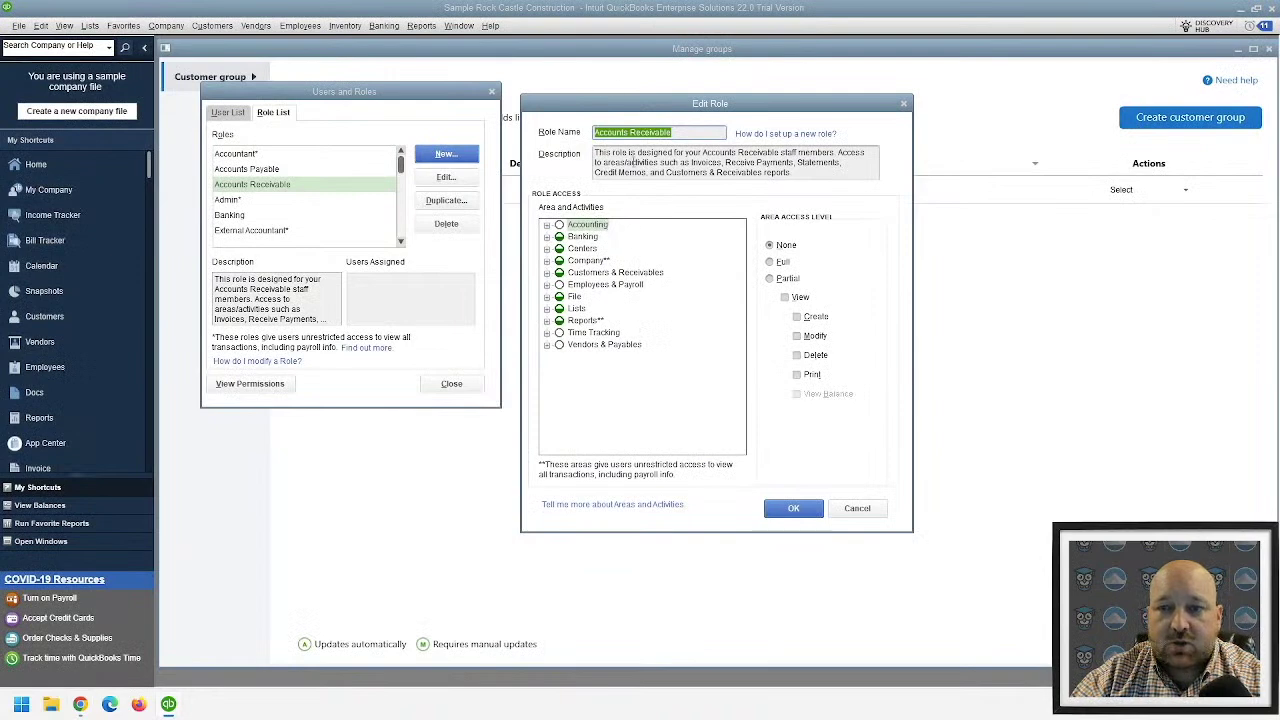
# - Open the Accounts Payable role and expand its Vendors & Payables and Customers & Receivables activities
pyautogui.press('Escape')
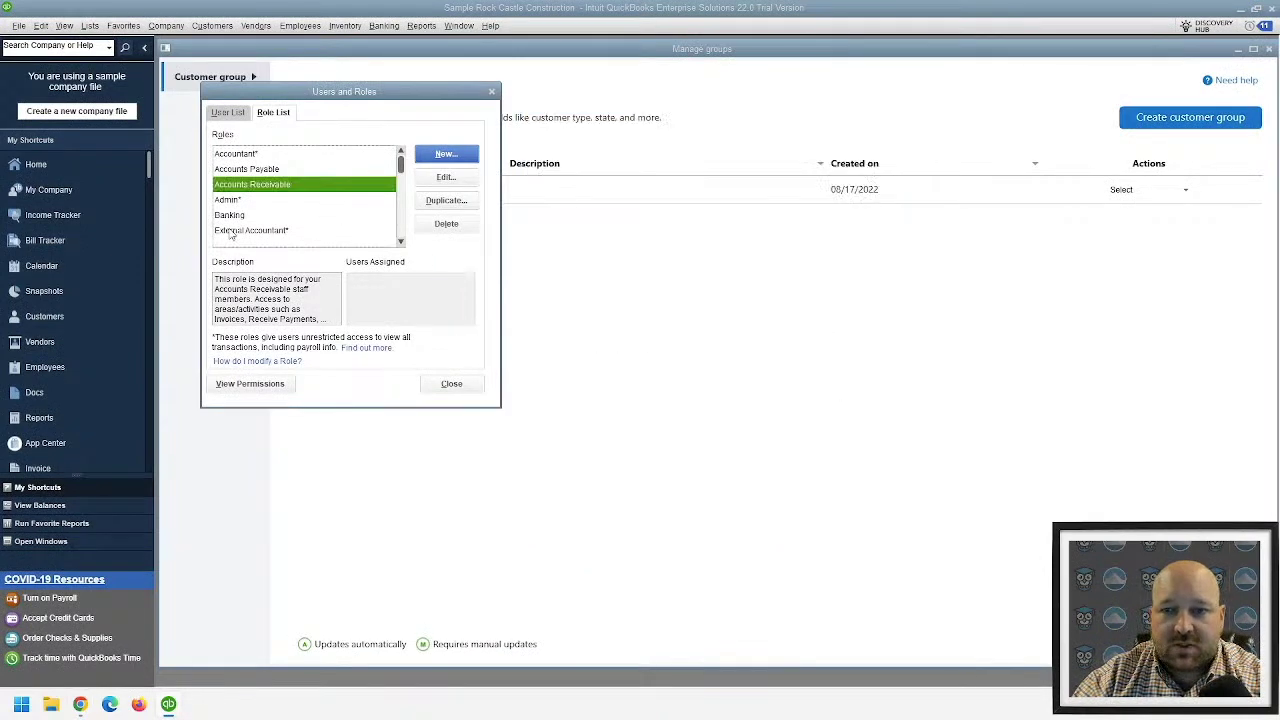
pyautogui.doubleClick(260, 169)
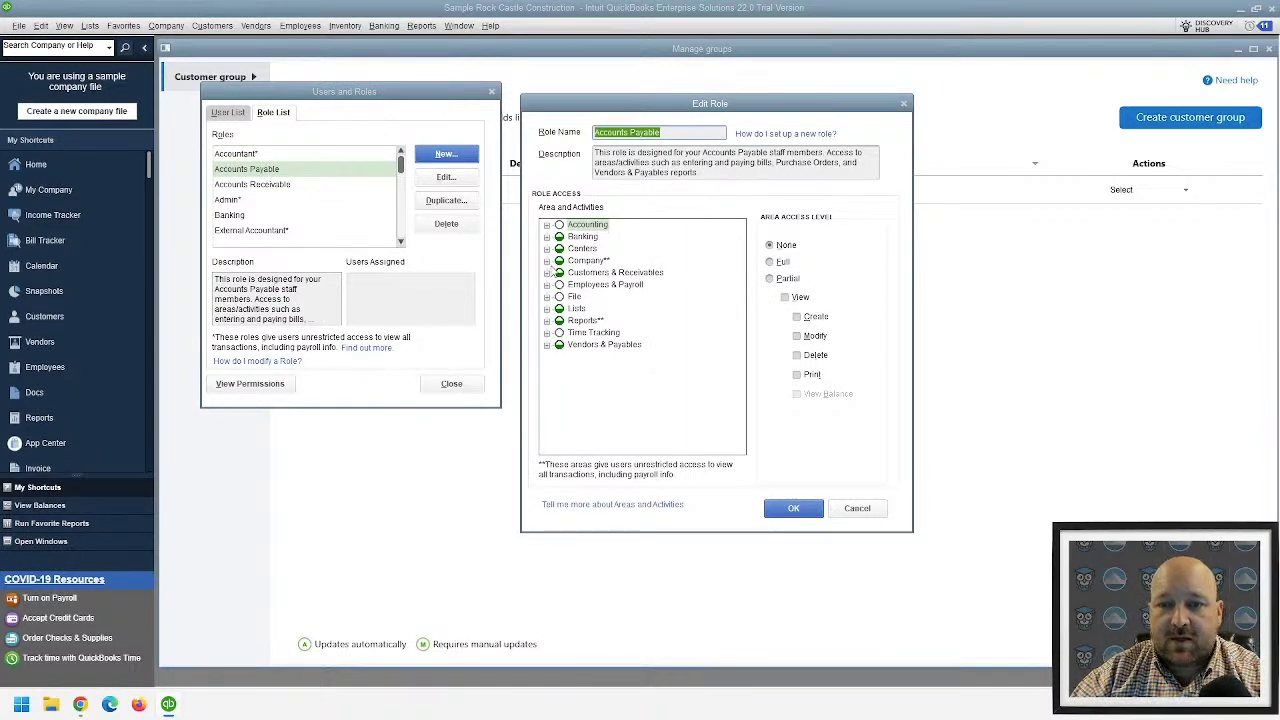
pyautogui.click(547, 344)
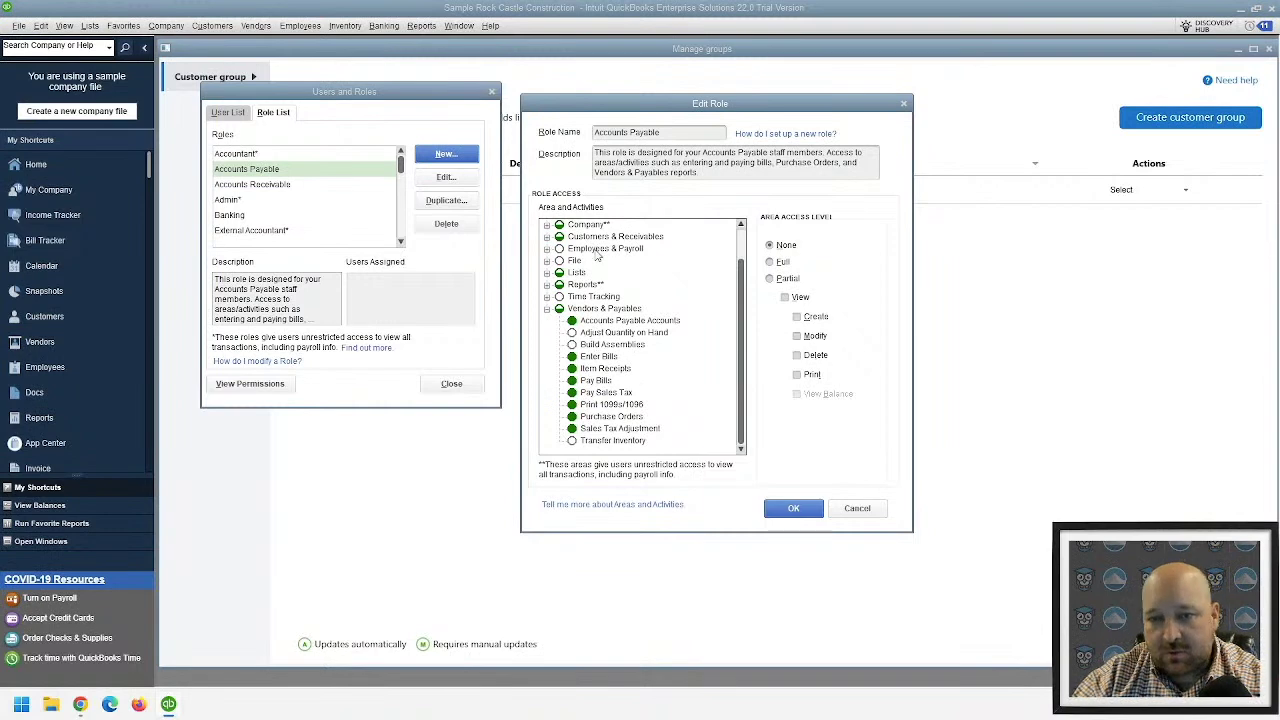
pyautogui.scroll(1, 578, 270)
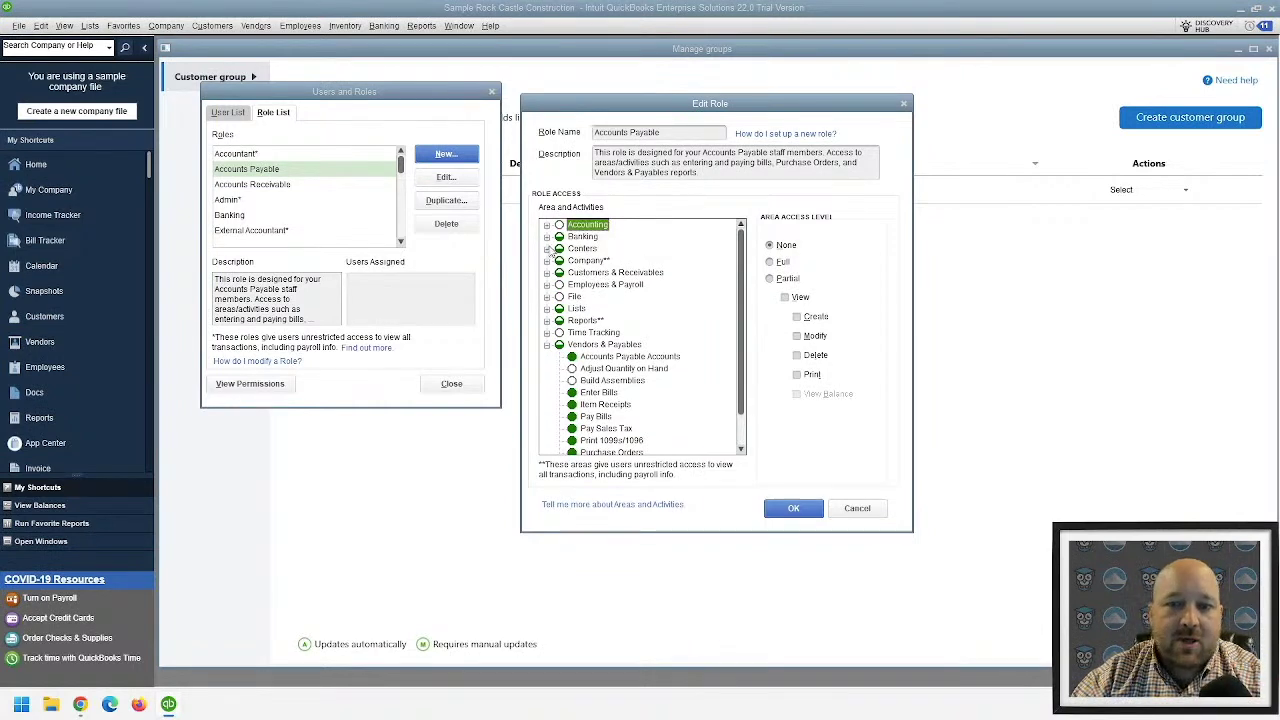
pyautogui.click(548, 273)
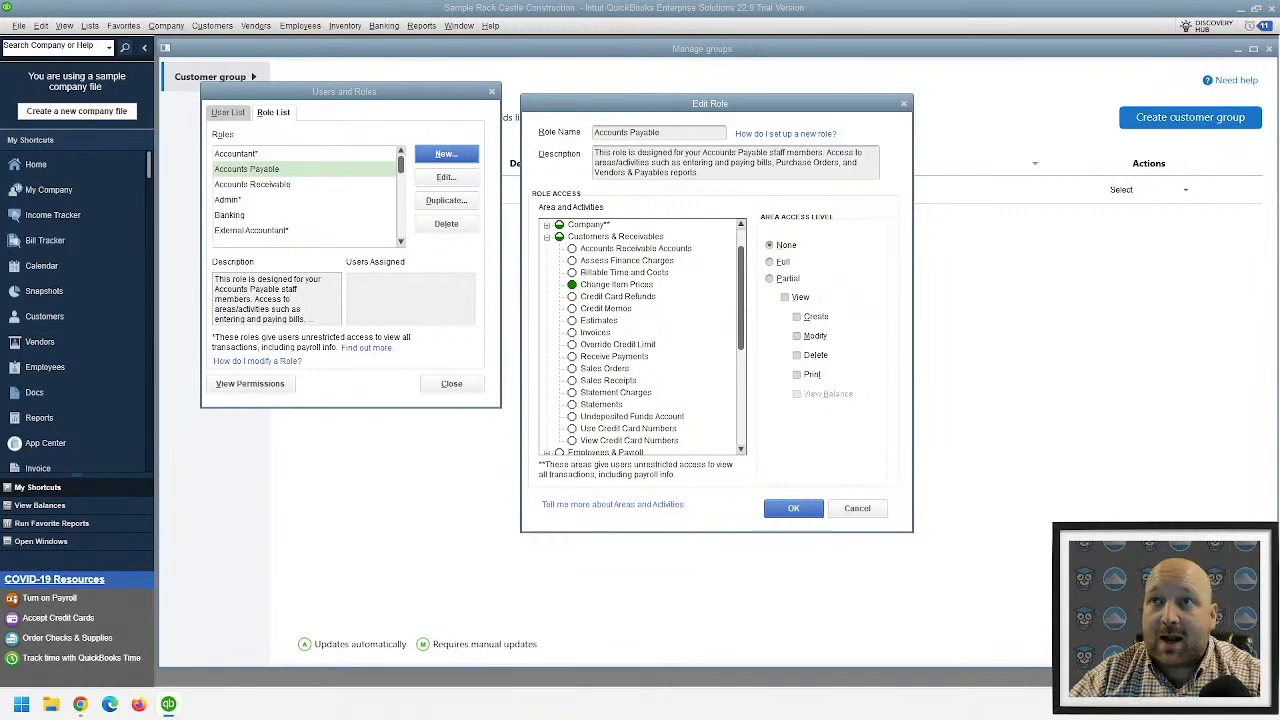
pyautogui.scroll(-5, 674, 377)
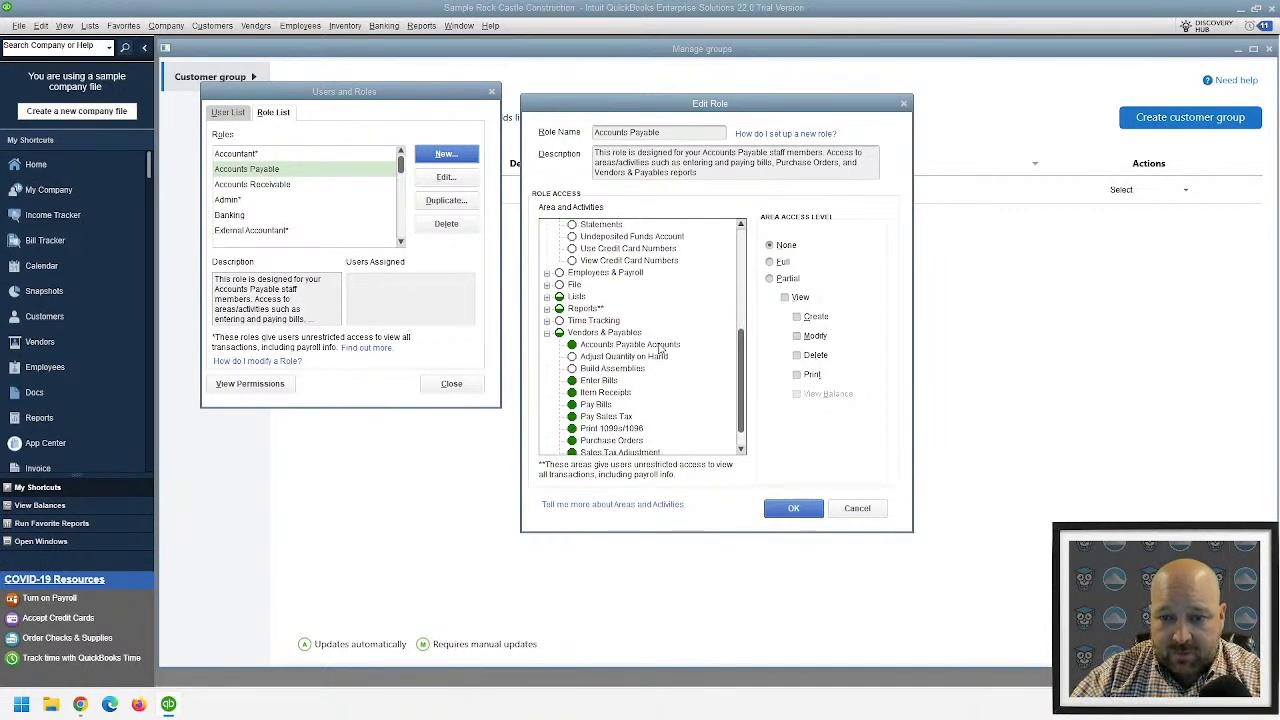
pyautogui.scroll(-1, 660, 347)
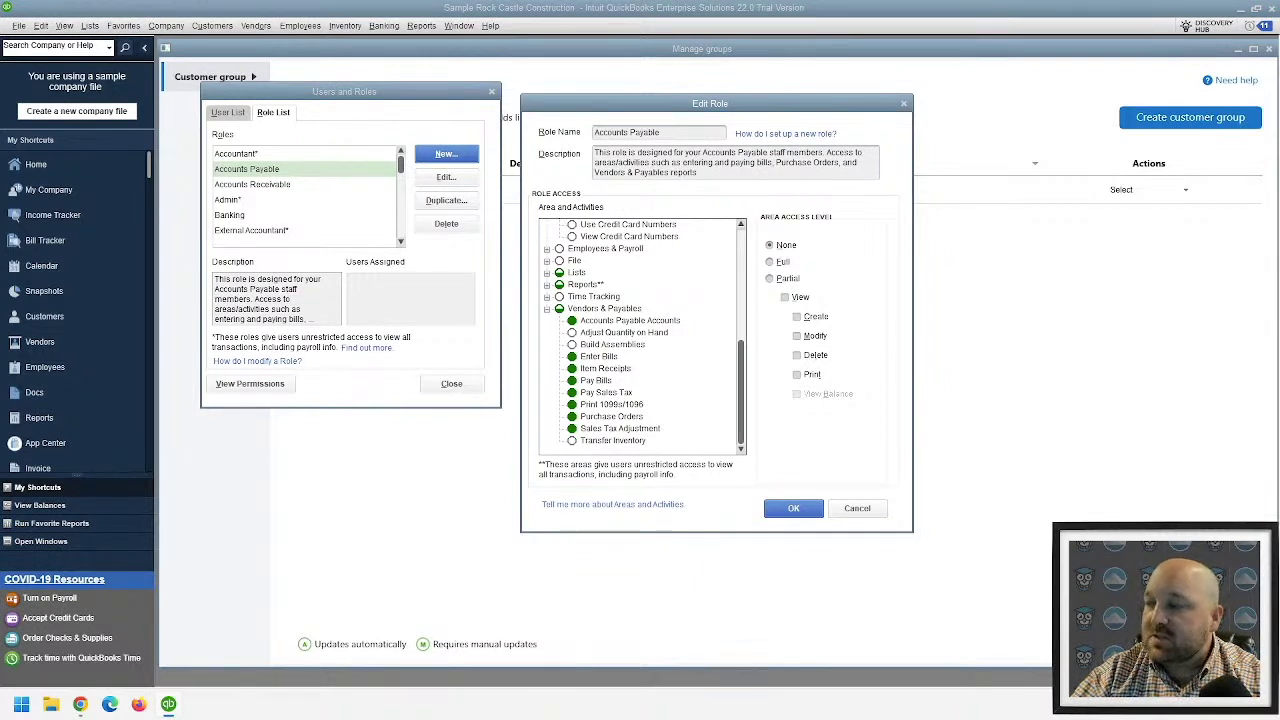
# - Collapse Vendors & Payables, expand Centers, and check Accounts Payable access to Vendor and Customer Centers
pyautogui.click(547, 308)
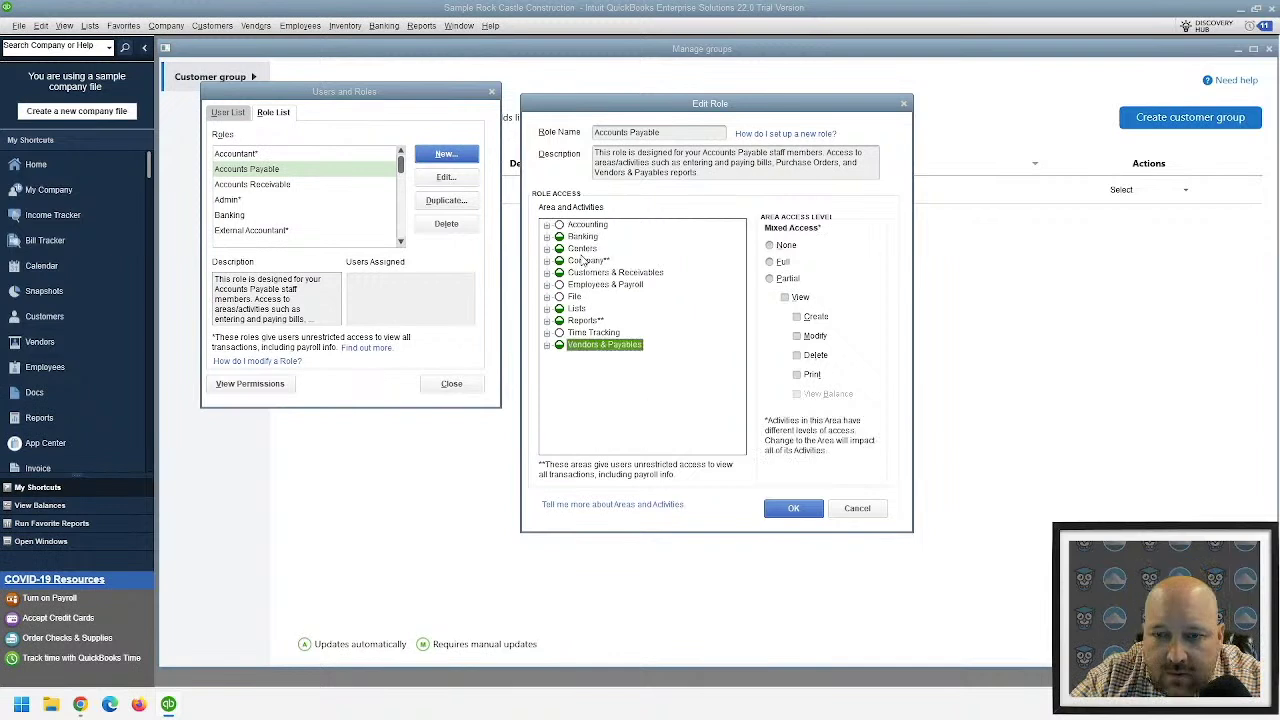
pyautogui.click(547, 248)
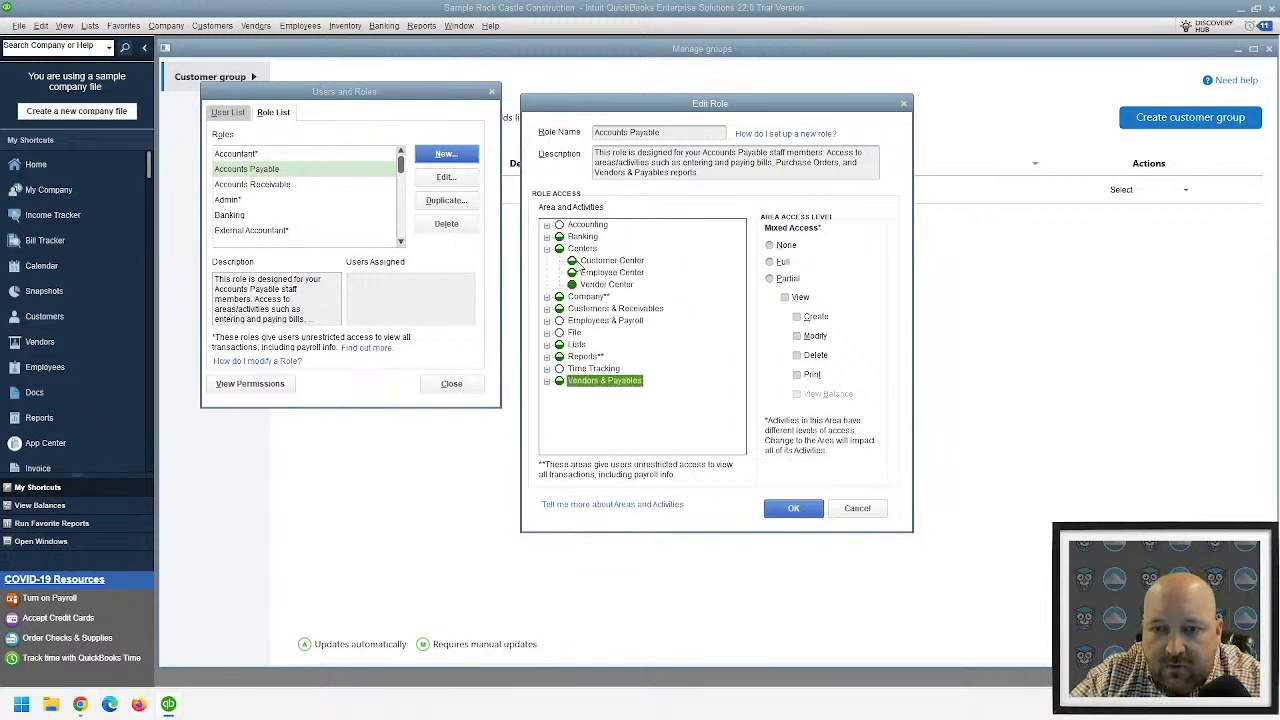
pyautogui.click(614, 285)
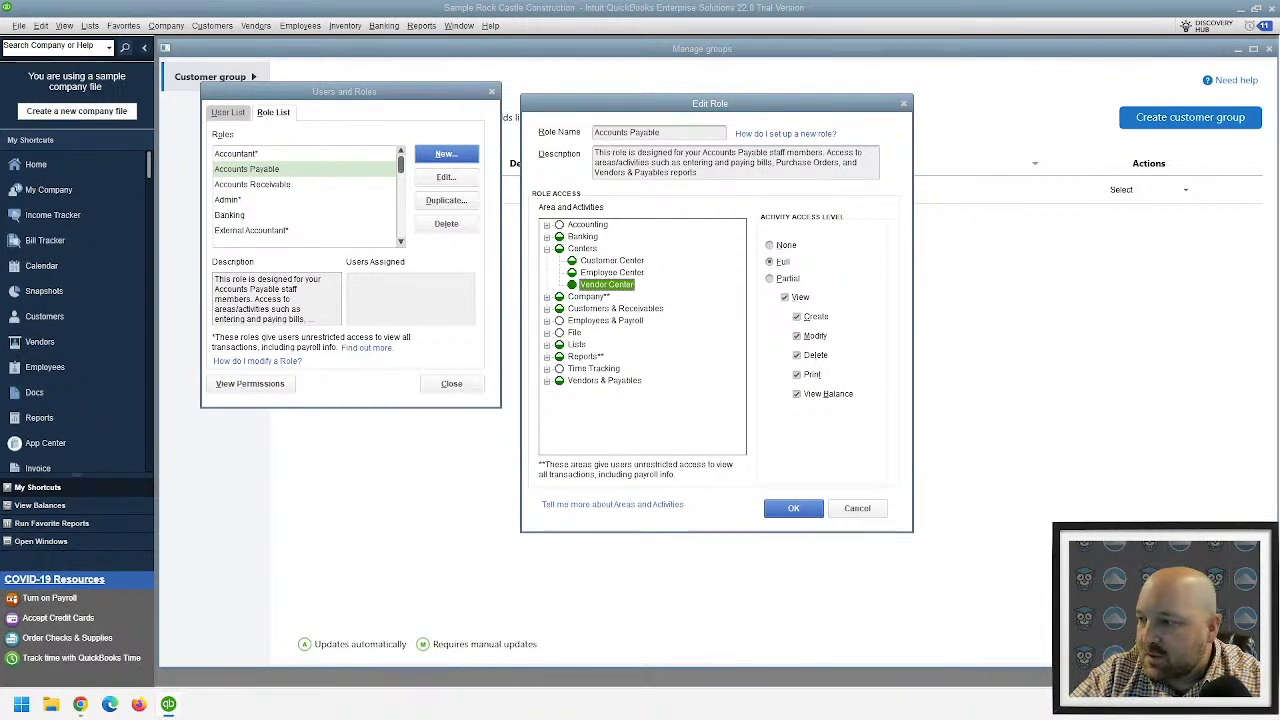
pyautogui.click(611, 260)
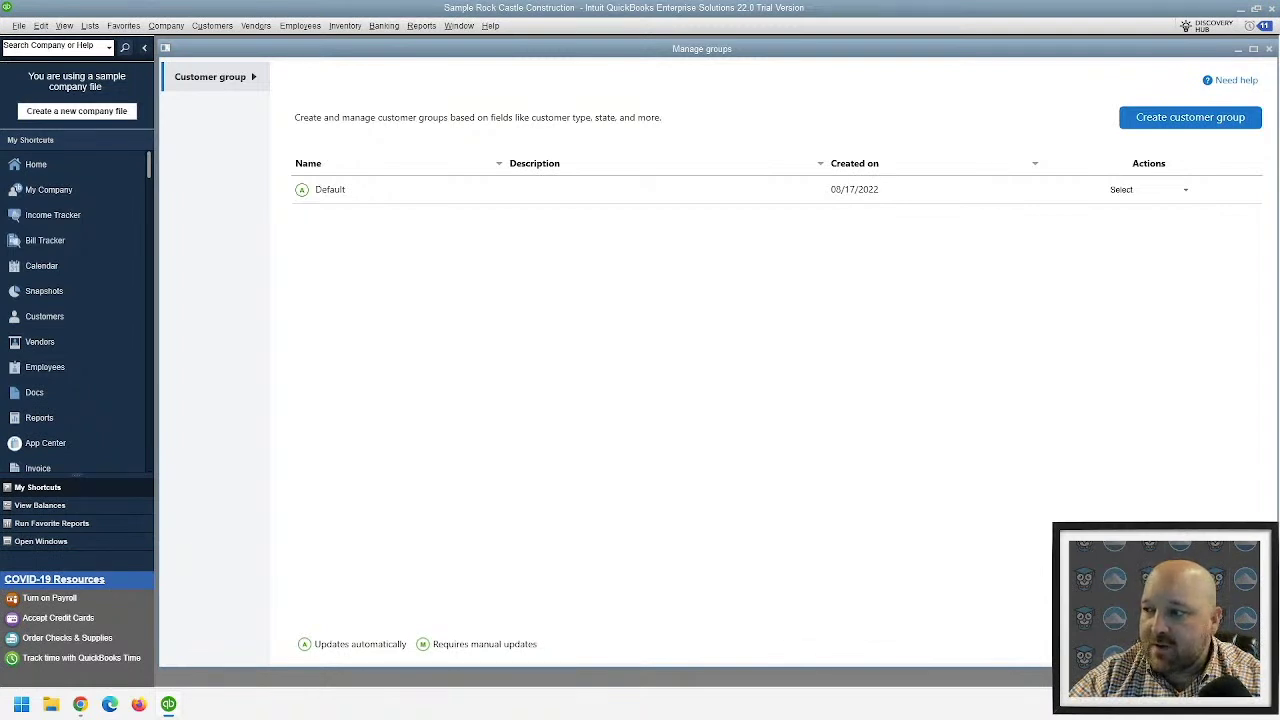
# - Open Vendors > Receipt Management and settle on the 'You're not the admin' account option
pyautogui.click(262, 27)
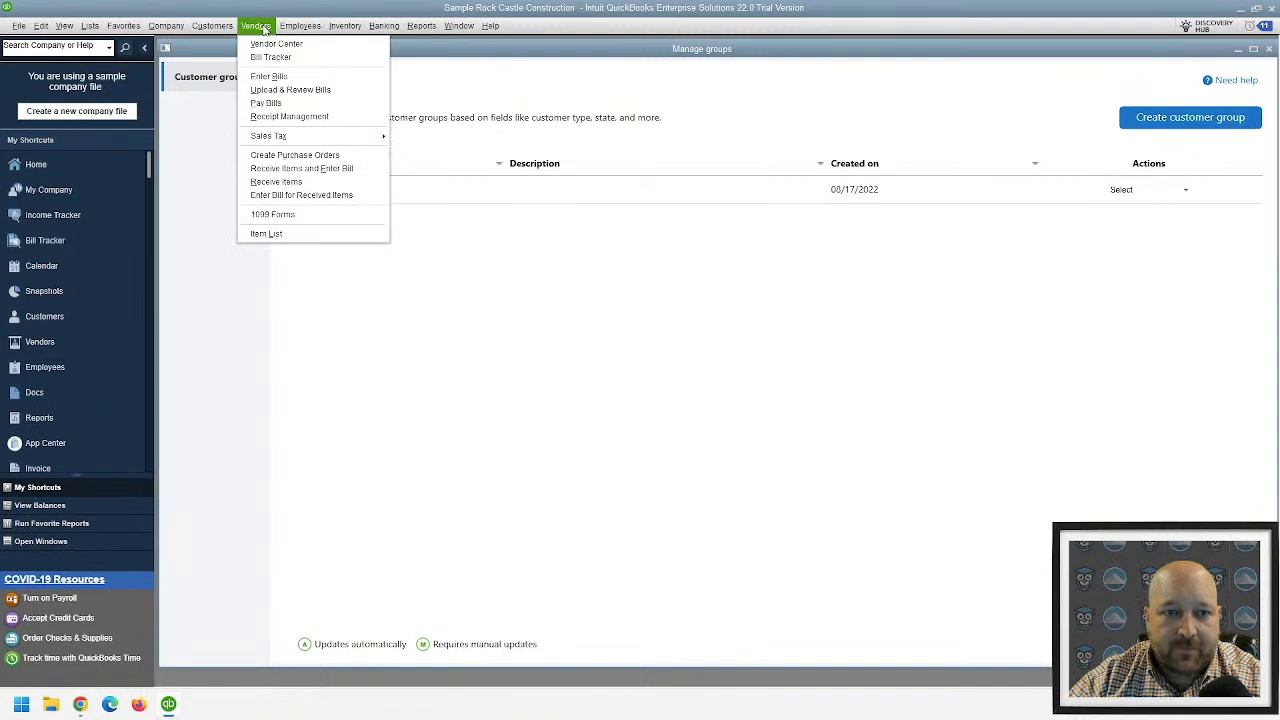
pyautogui.click(334, 118)
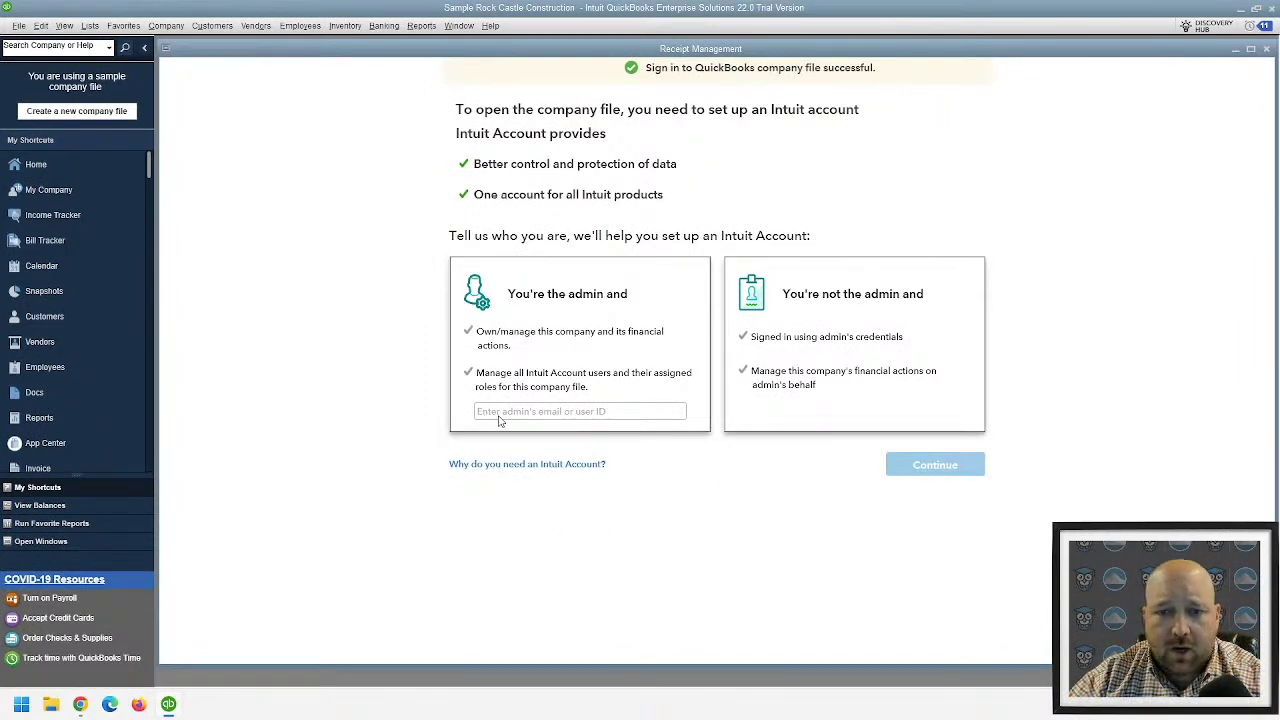
pyautogui.click(938, 384)
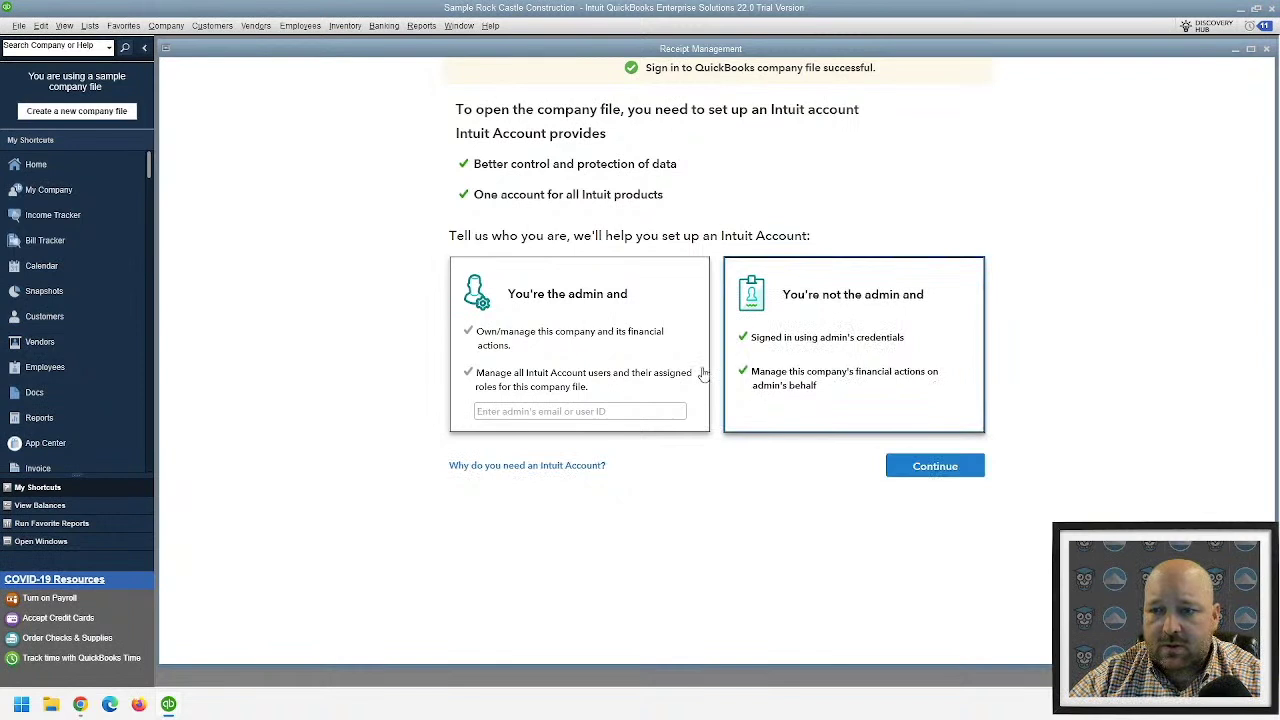
pyautogui.click(627, 370)
pyautogui.click(941, 472)
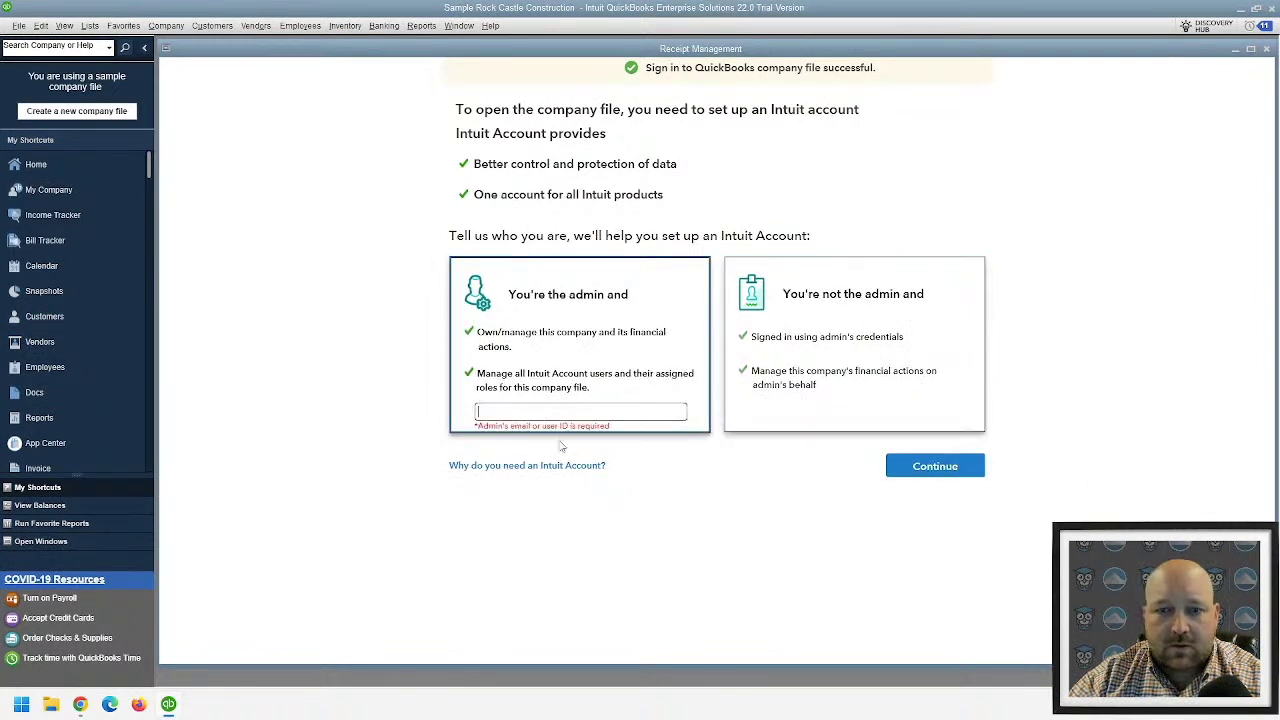
pyautogui.click(860, 360)
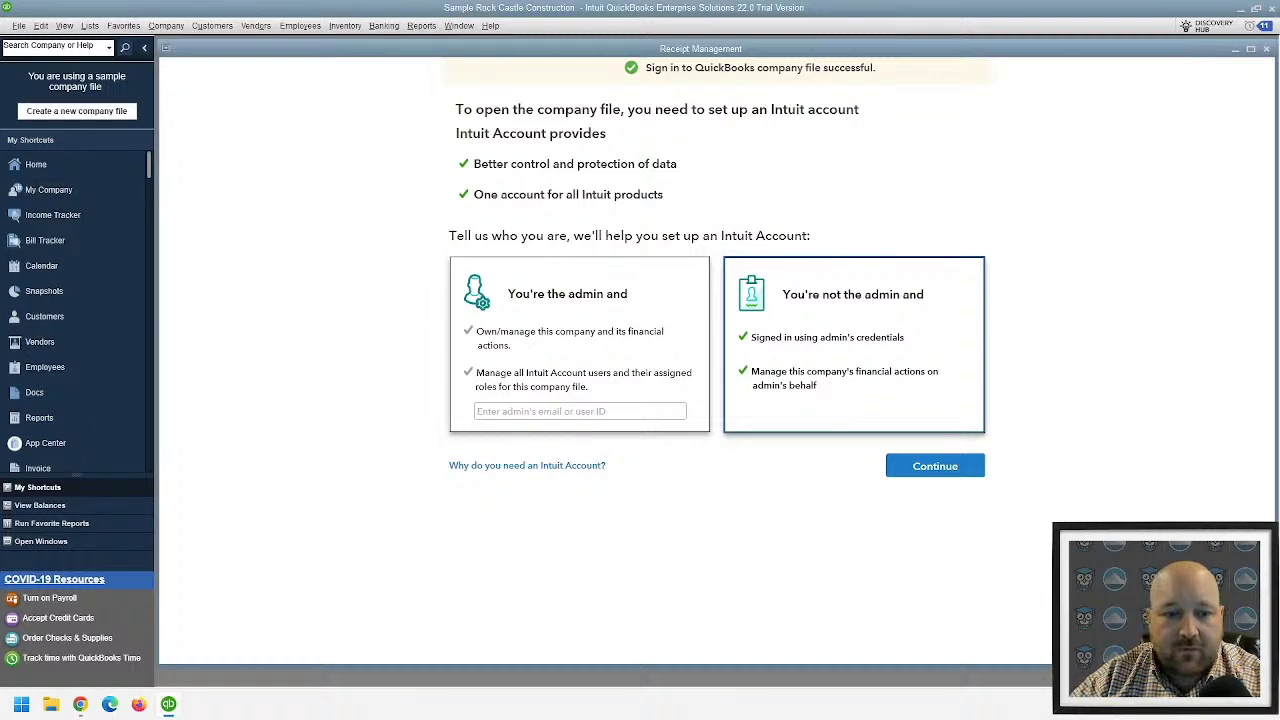
# - Return to the QuickBooks Online Customers page and start a new Expense from + New
pyautogui.click(80, 704)
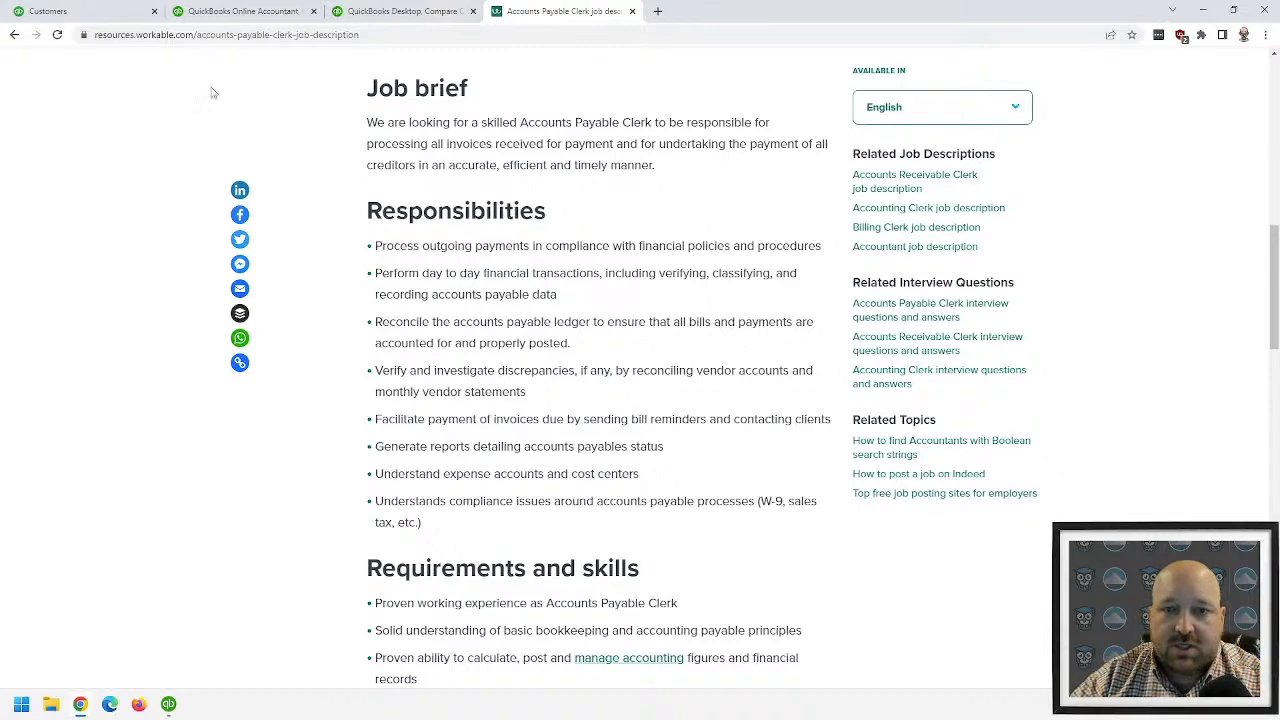
pyautogui.click(67, 16)
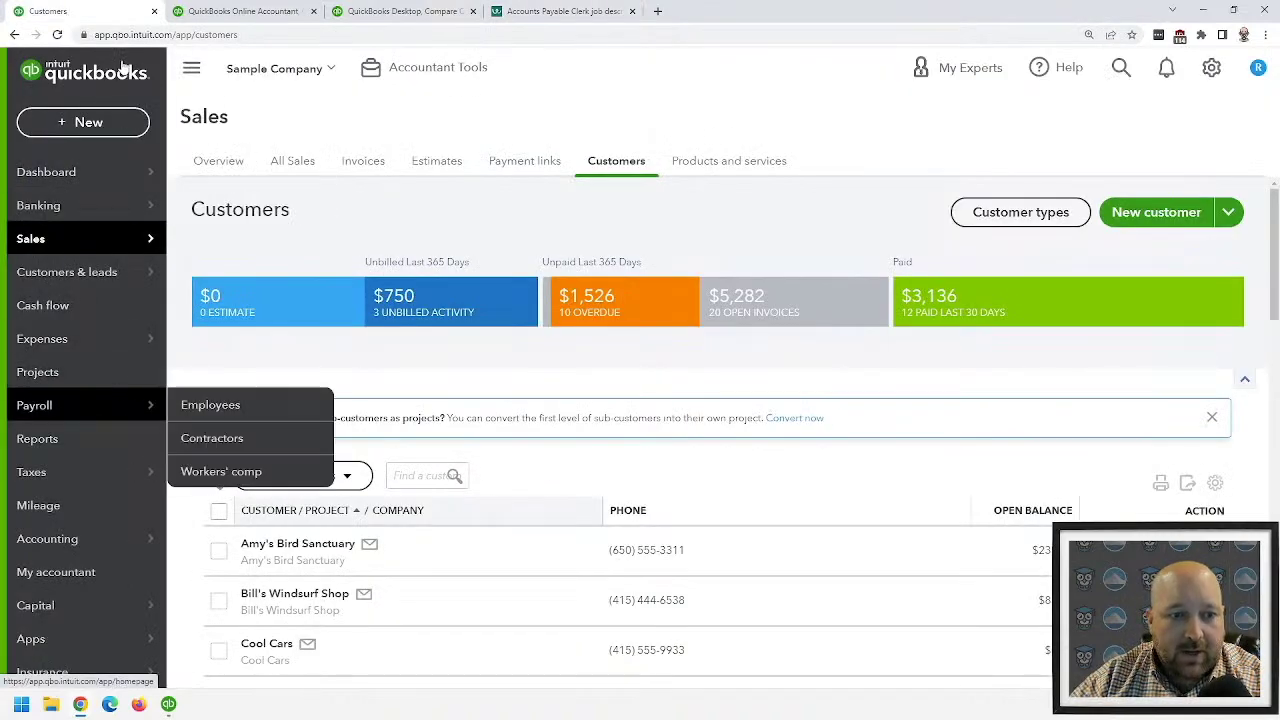
pyautogui.click(84, 121)
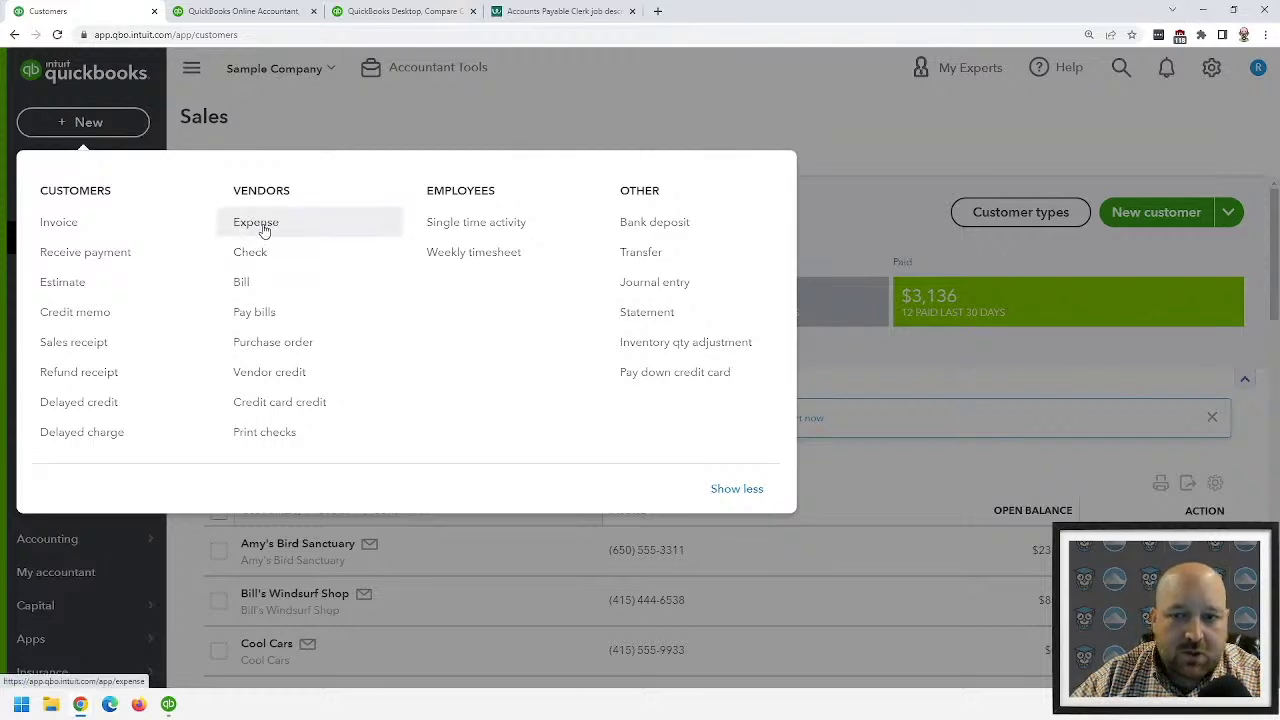
pyautogui.click(264, 230)
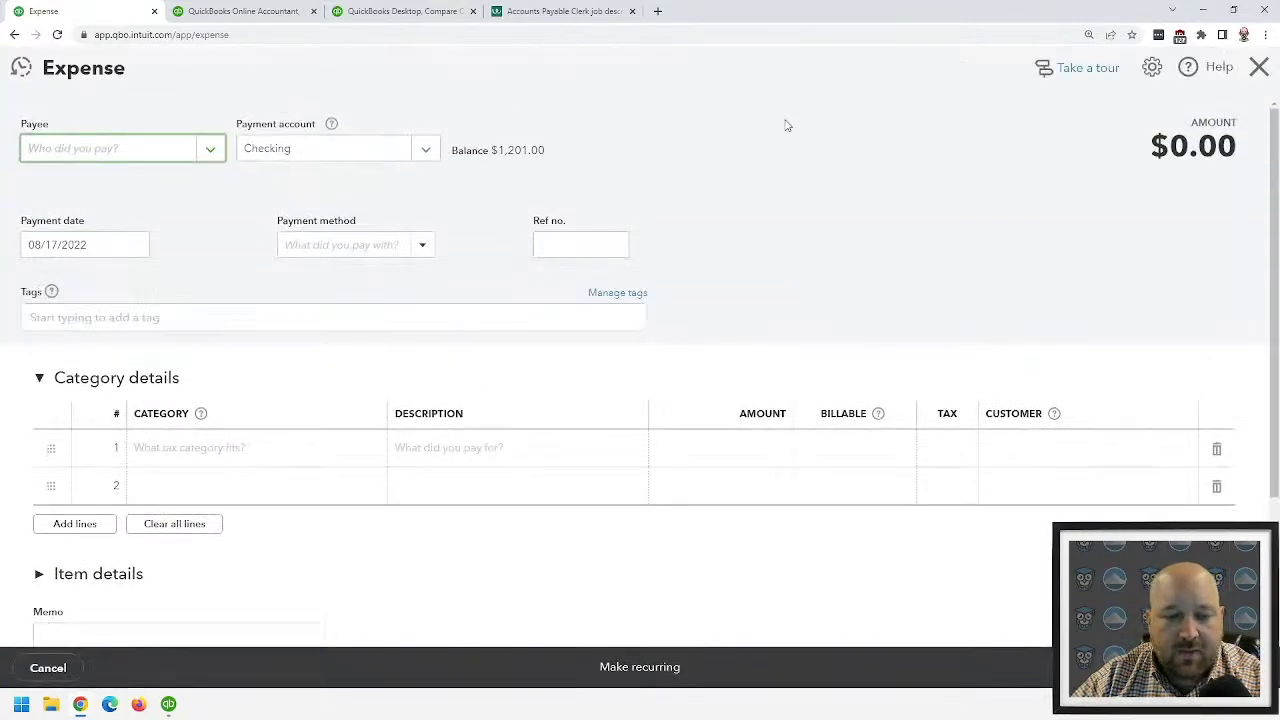
pyautogui.scroll(-2, 777, 174)
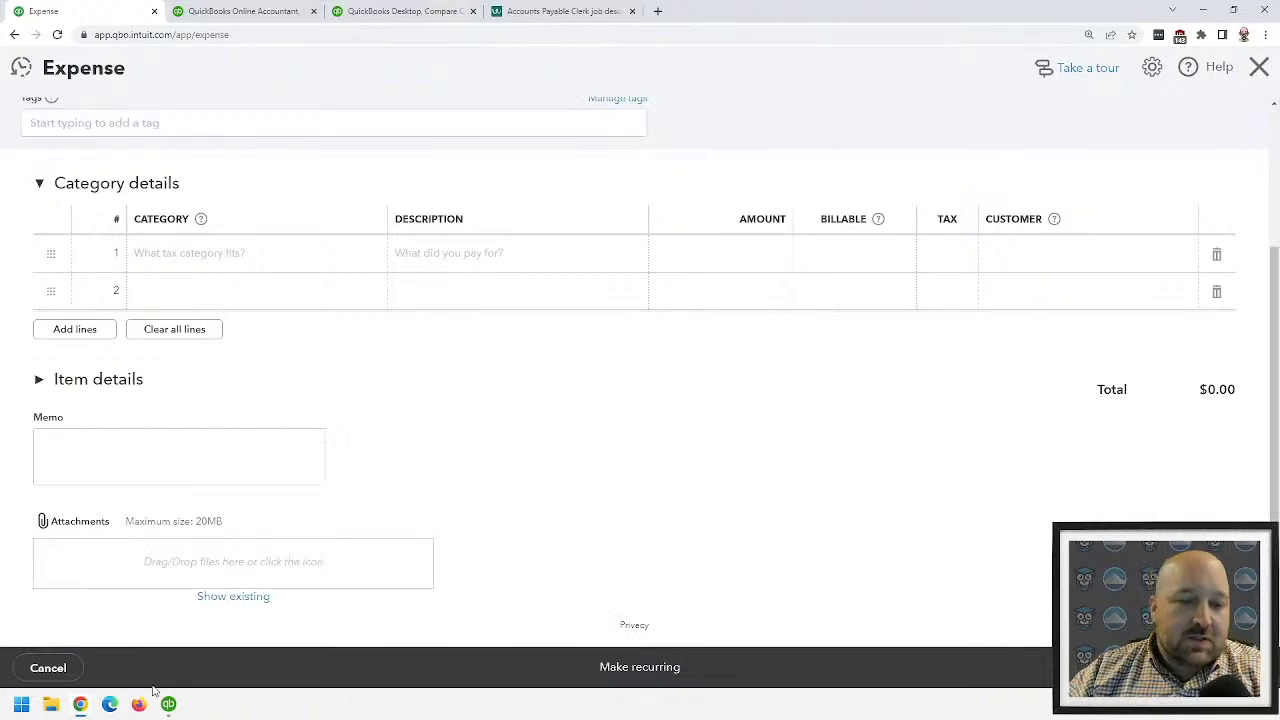
pyautogui.scroll(2, 185, 645)
pyautogui.scroll(-2, 183, 631)
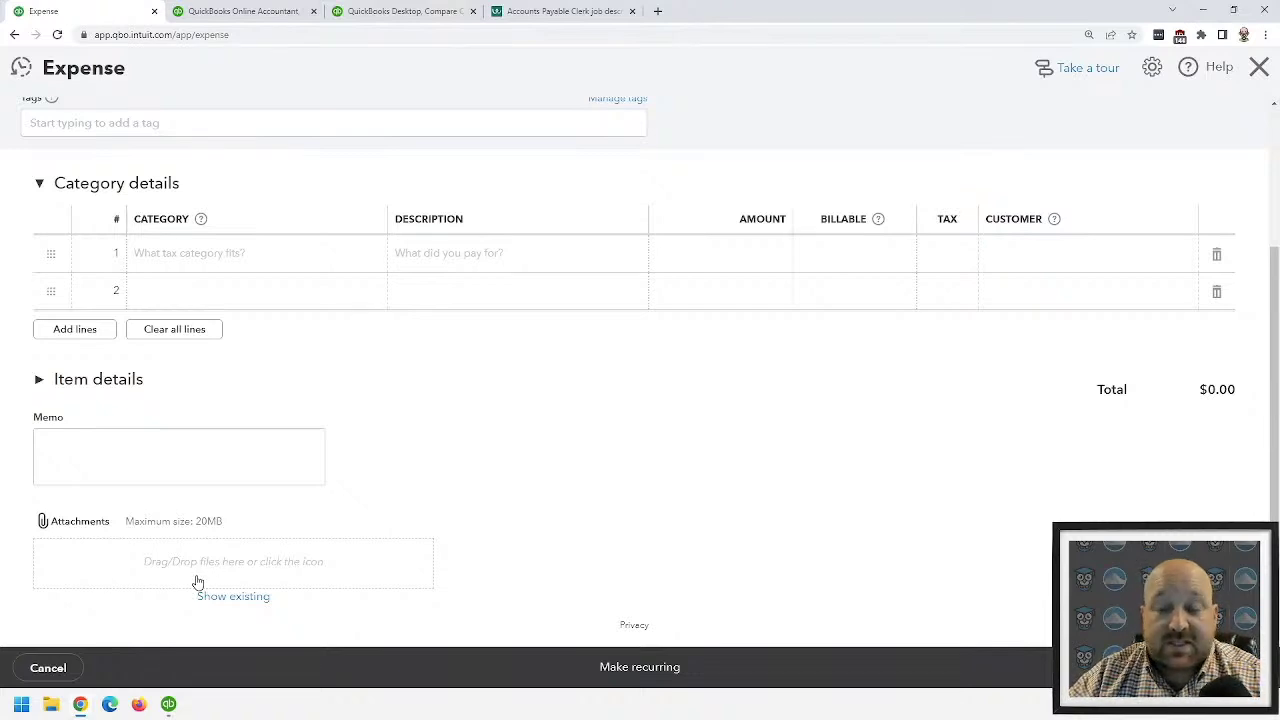
pyautogui.scroll(3, 257, 360)
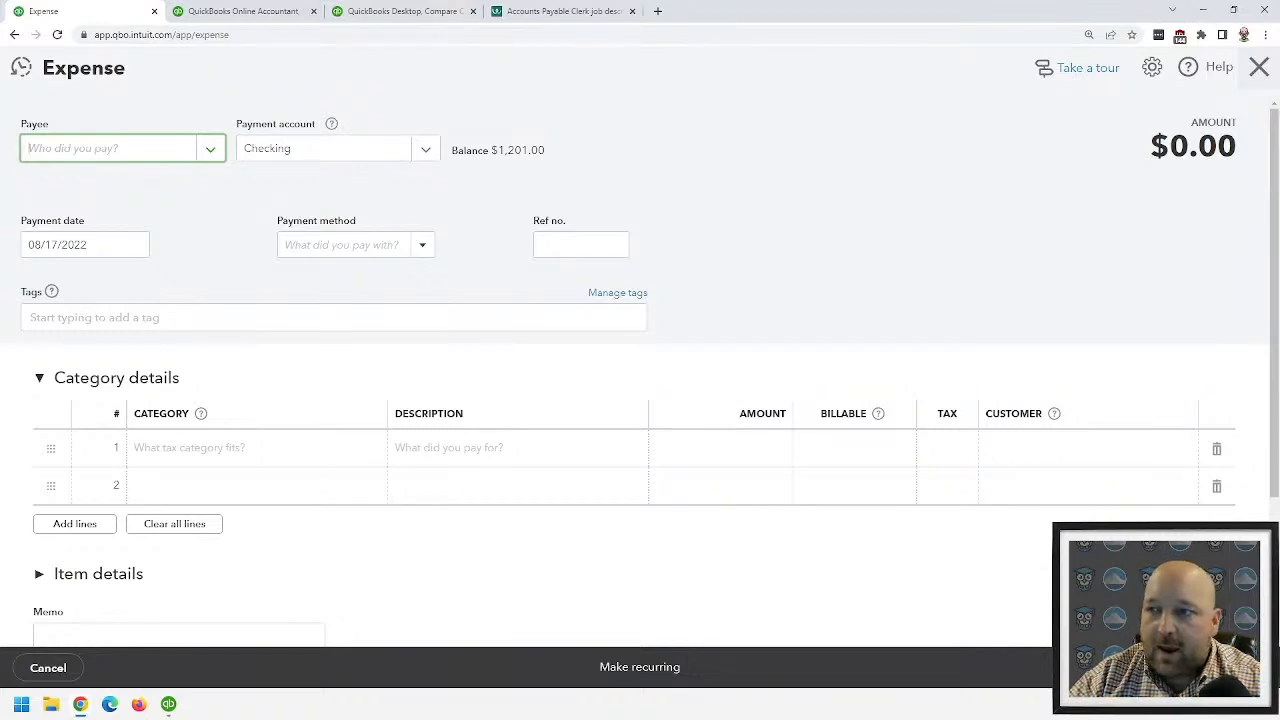
pyautogui.click(1259, 67)
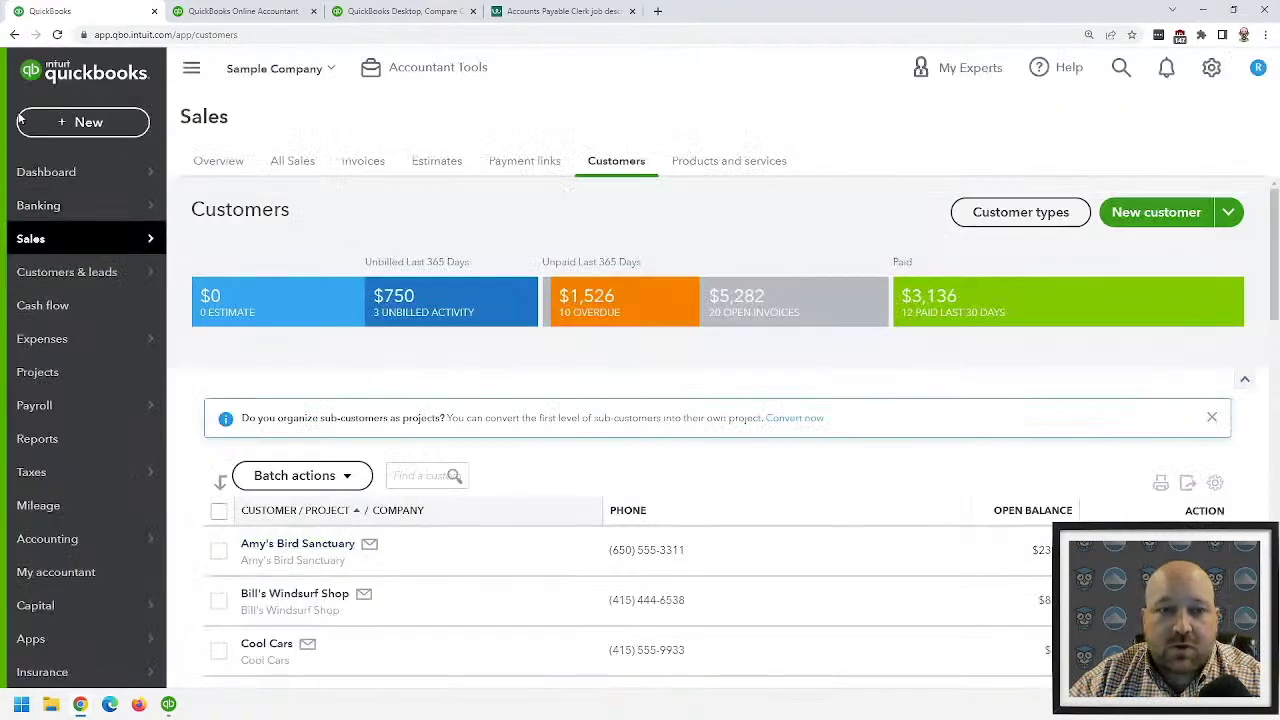
# - Open a new Check form and close it without saving
pyautogui.click(79, 122)
pyautogui.click(259, 258)
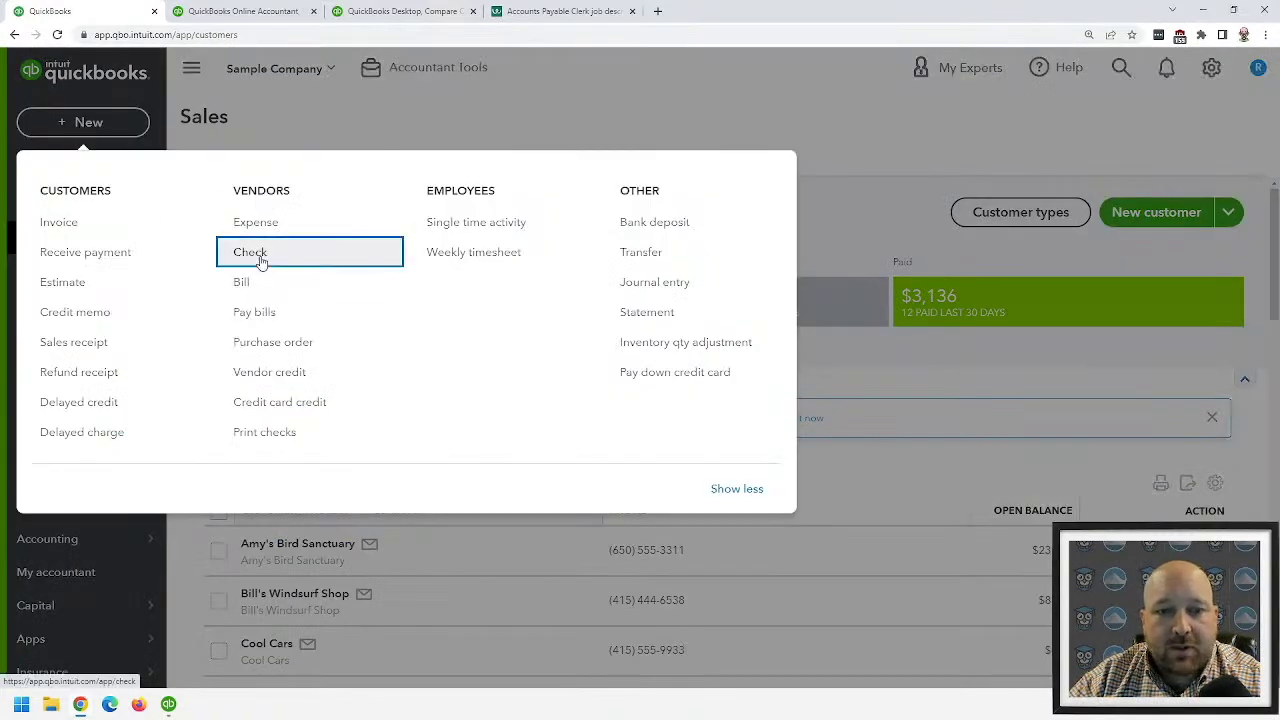
pyautogui.scroll(-3, 269, 434)
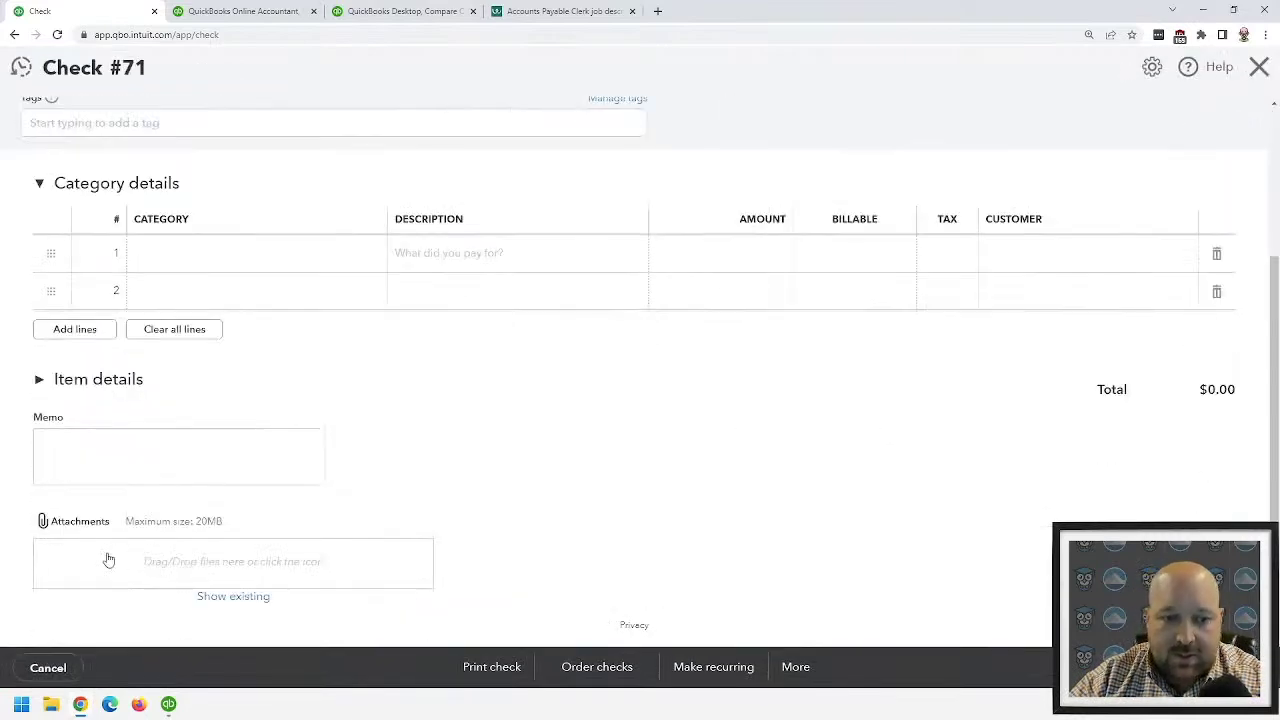
pyautogui.click(1259, 67)
# - Start a new invoice and attach Sponsor Form.docx, keeping it attached to the email
pyautogui.click(67, 123)
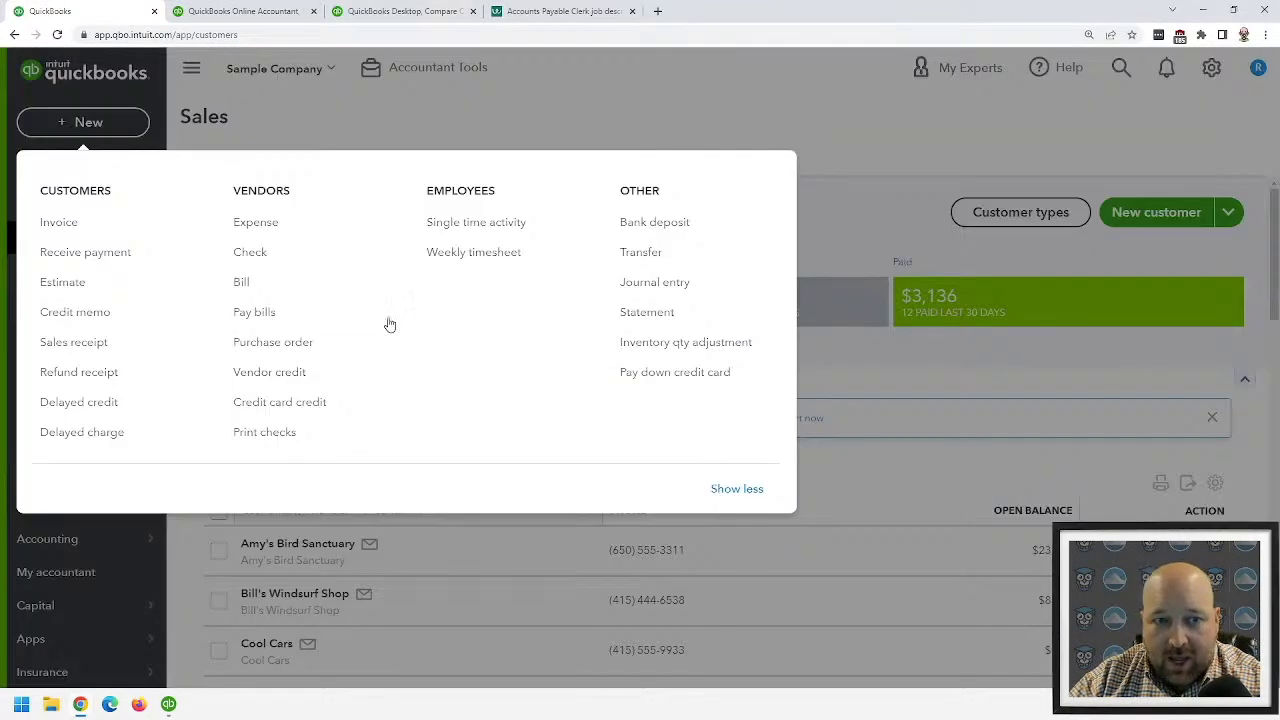
pyautogui.click(99, 230)
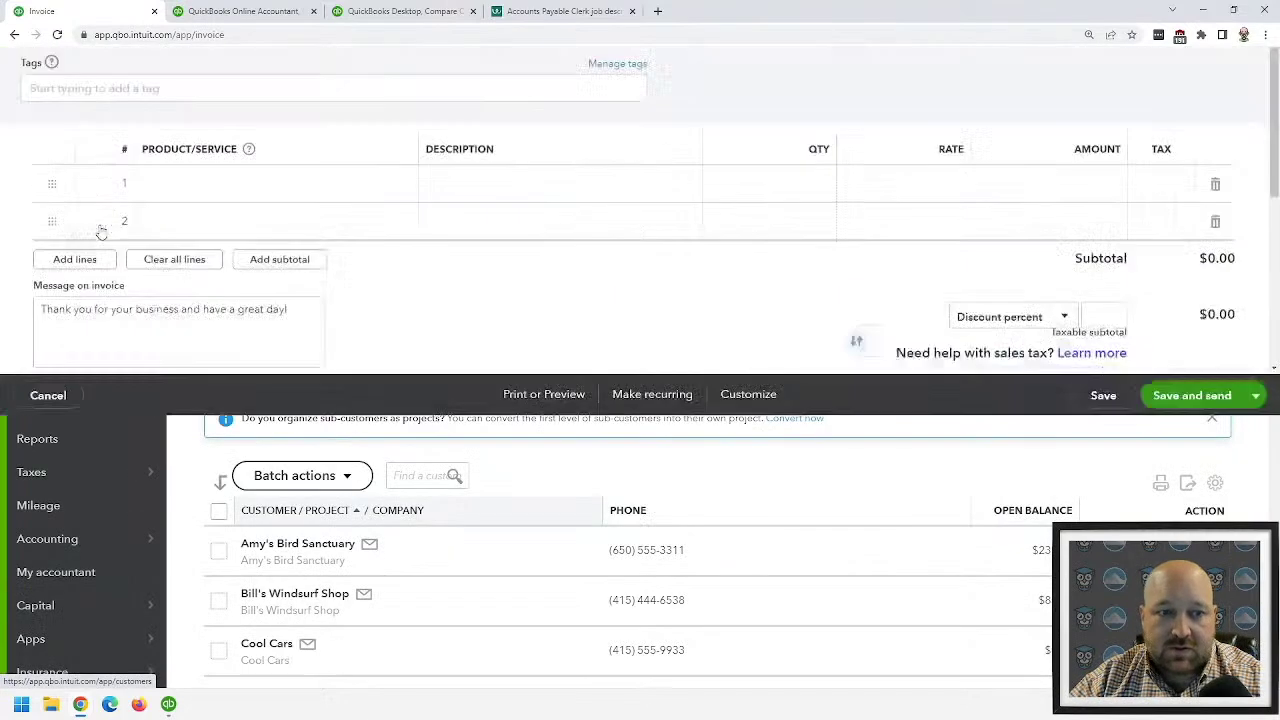
pyautogui.scroll(-3, 97, 431)
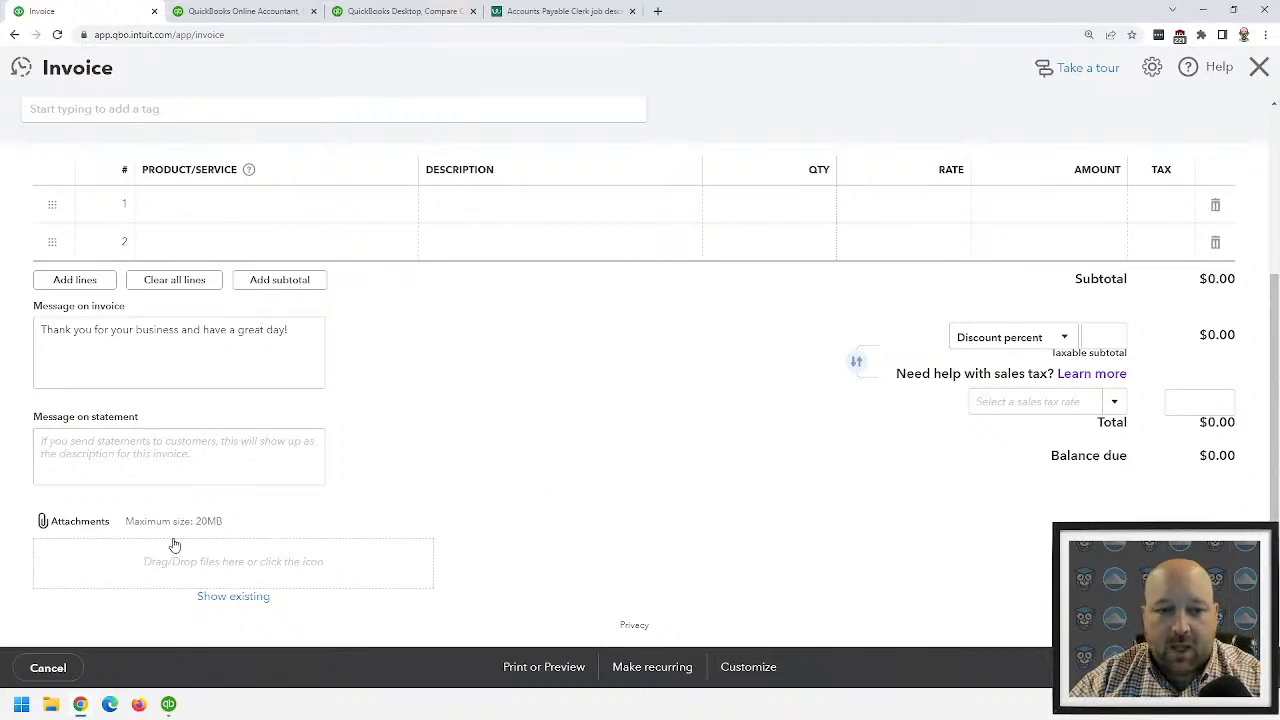
pyautogui.click(209, 553)
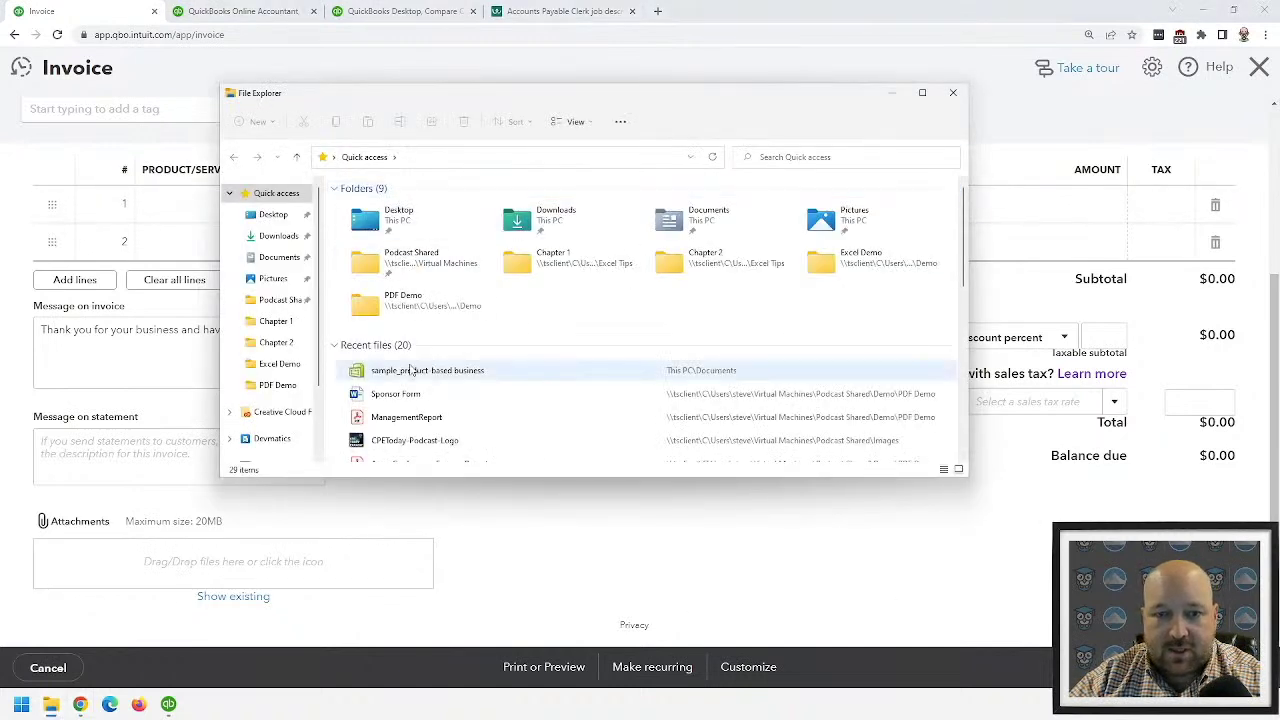
pyautogui.moveTo(404, 399); pyautogui.dragTo(223, 557)
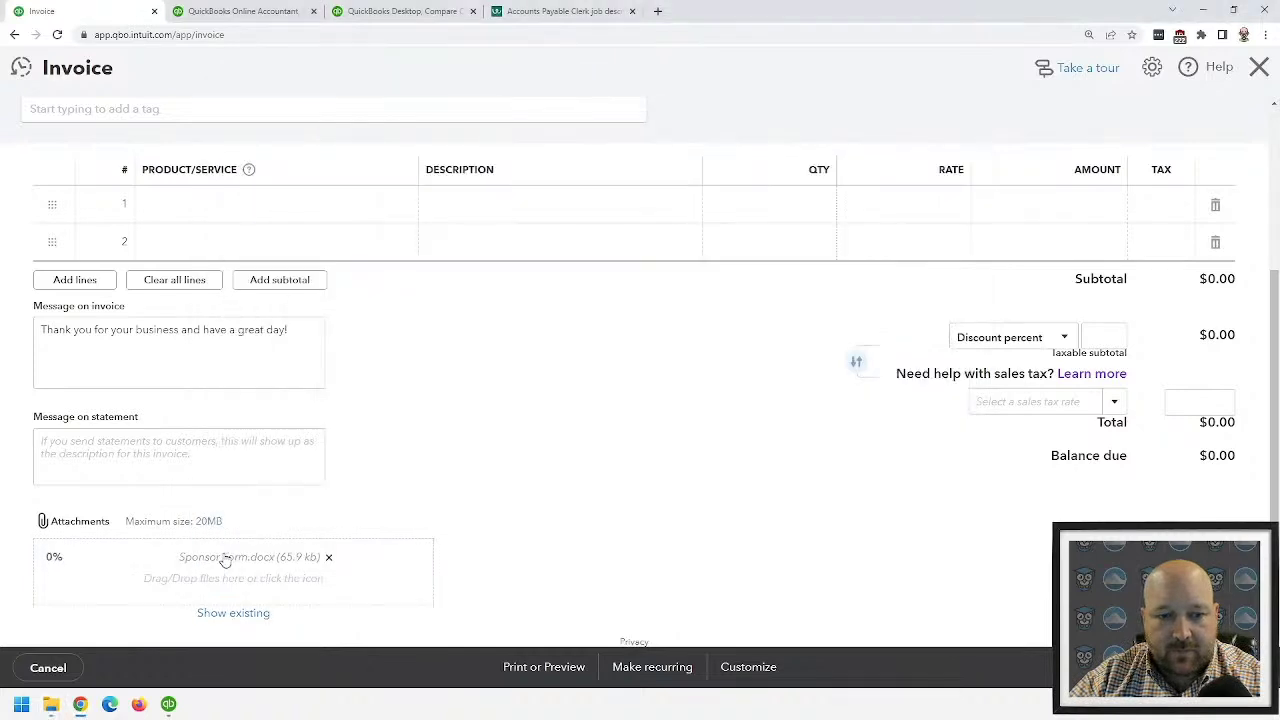
pyautogui.click(53, 558)
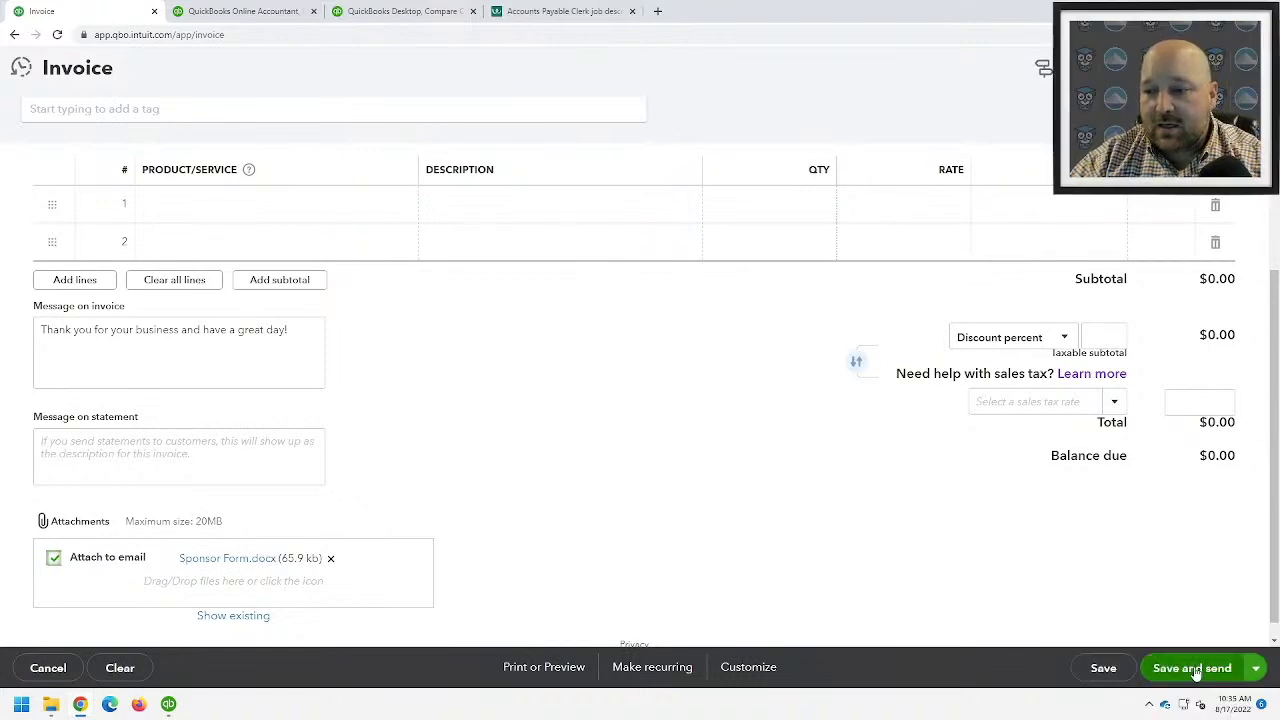
# - Set the invoice customer to Amy's Bird Sanctuary, keep the attachment, and add Design on line 1
pyautogui.click(1231, 669)
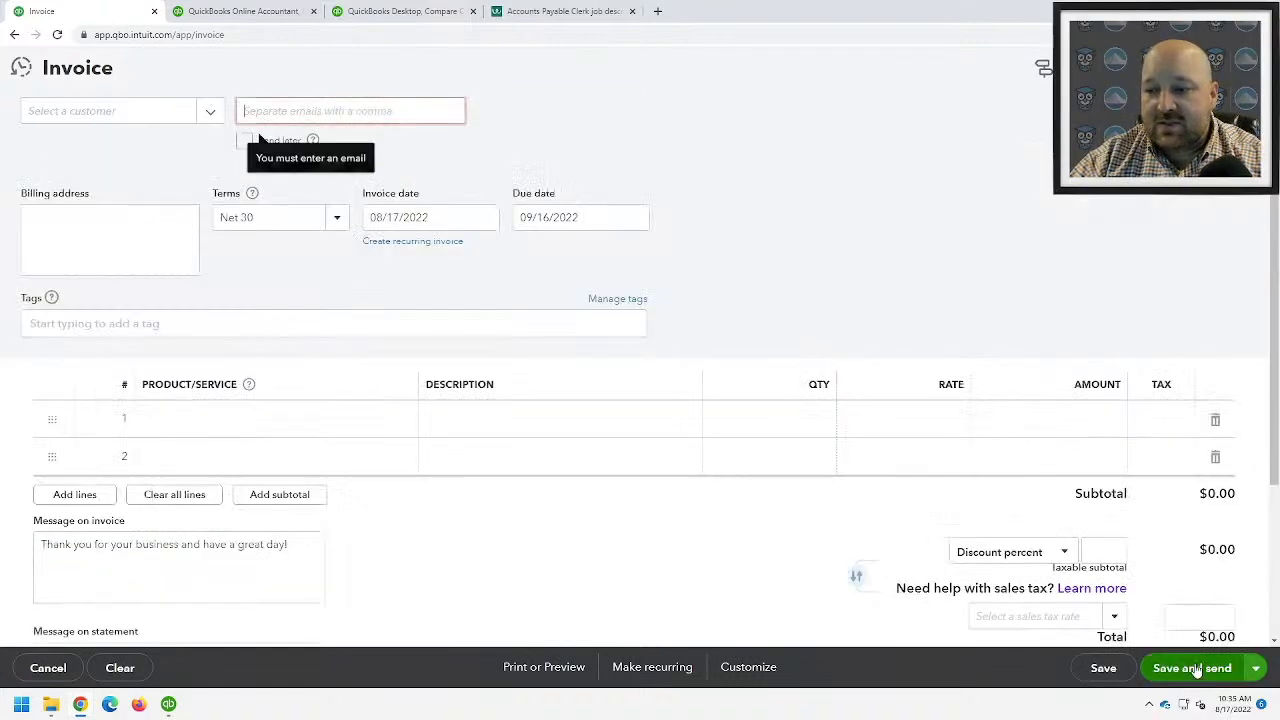
pyautogui.click(200, 109)
pyautogui.click(36, 183)
pyautogui.click(803, 399)
pyautogui.click(183, 436)
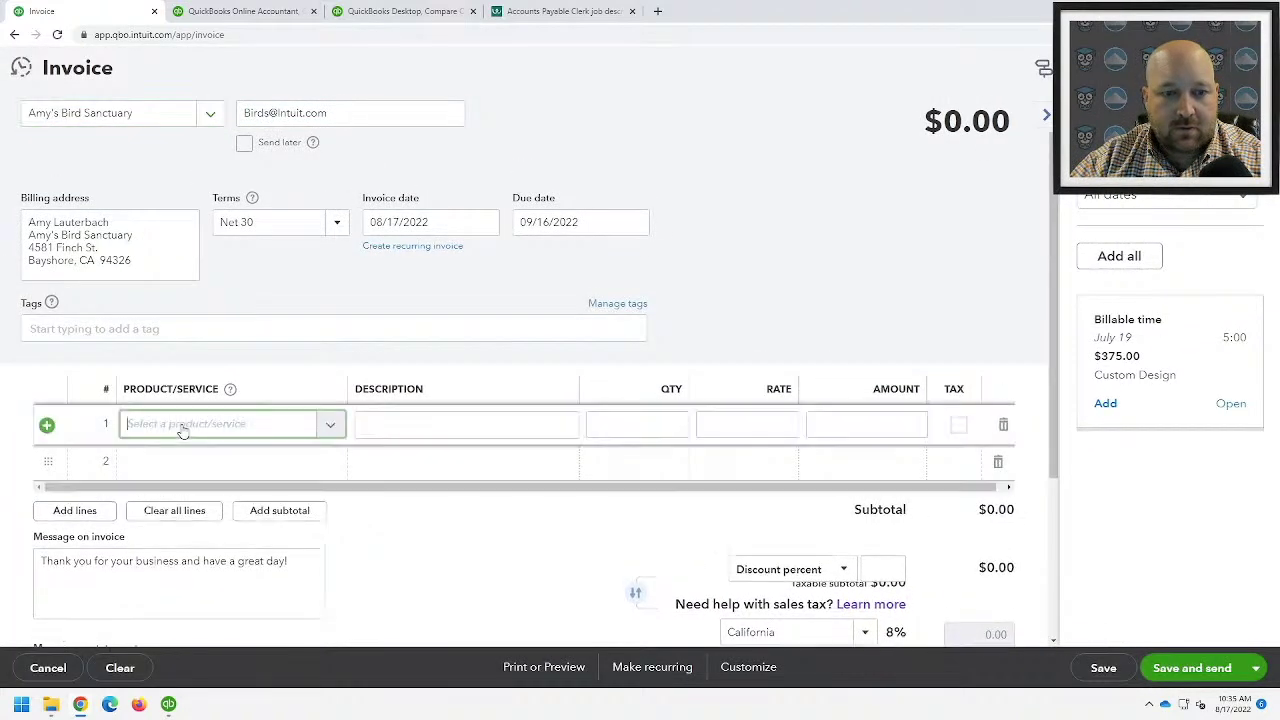
pyautogui.click(330, 424)
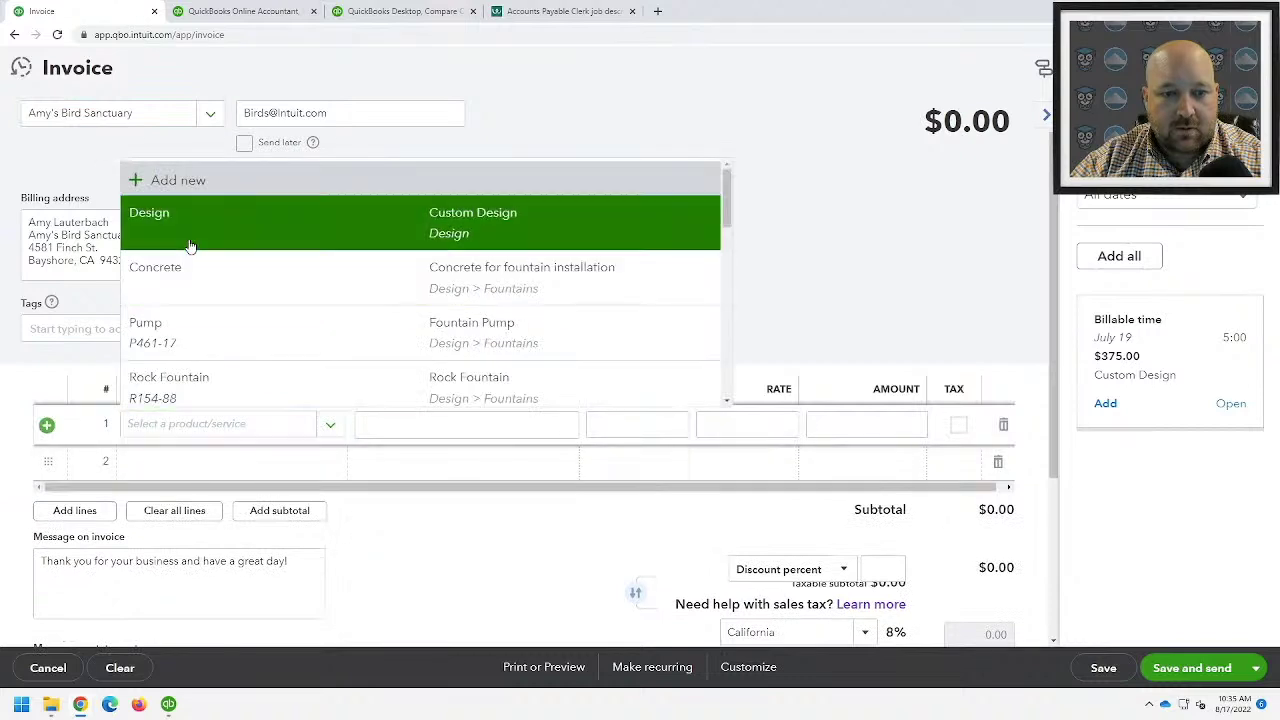
pyautogui.click(155, 218)
# - Save invoice 1038 without sending the email
pyautogui.click(1172, 676)
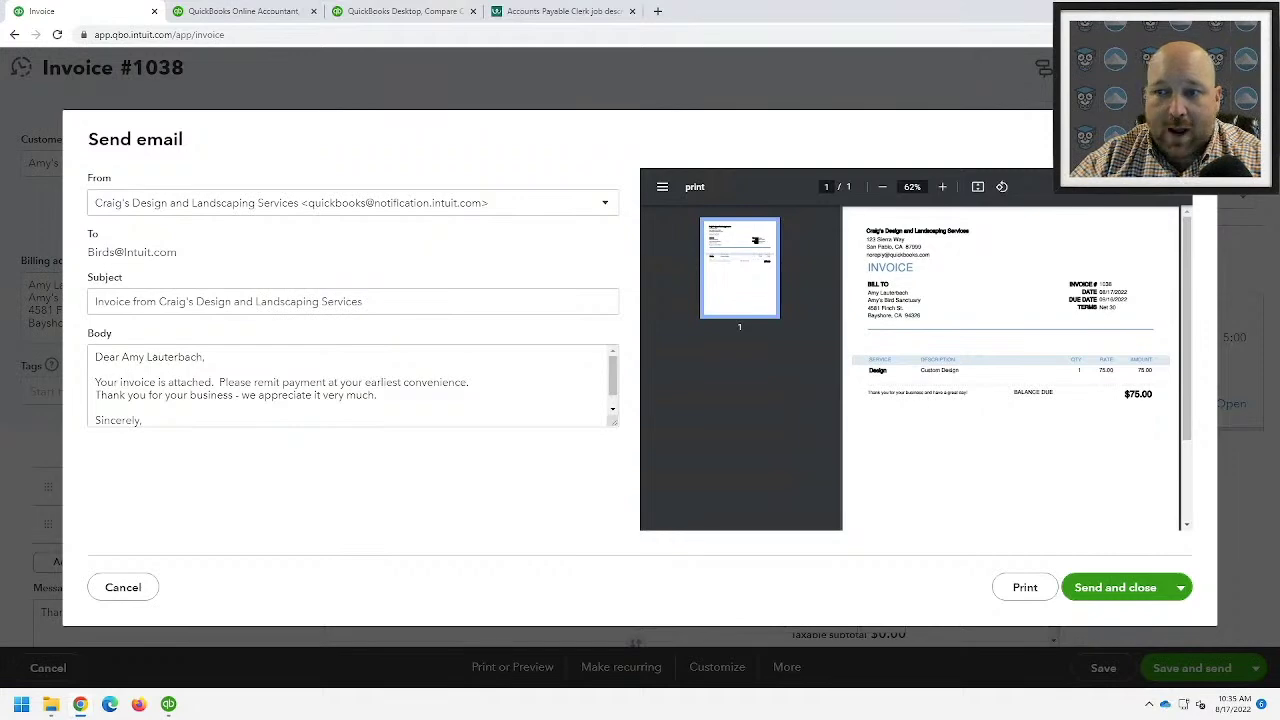
pyautogui.press('Escape')
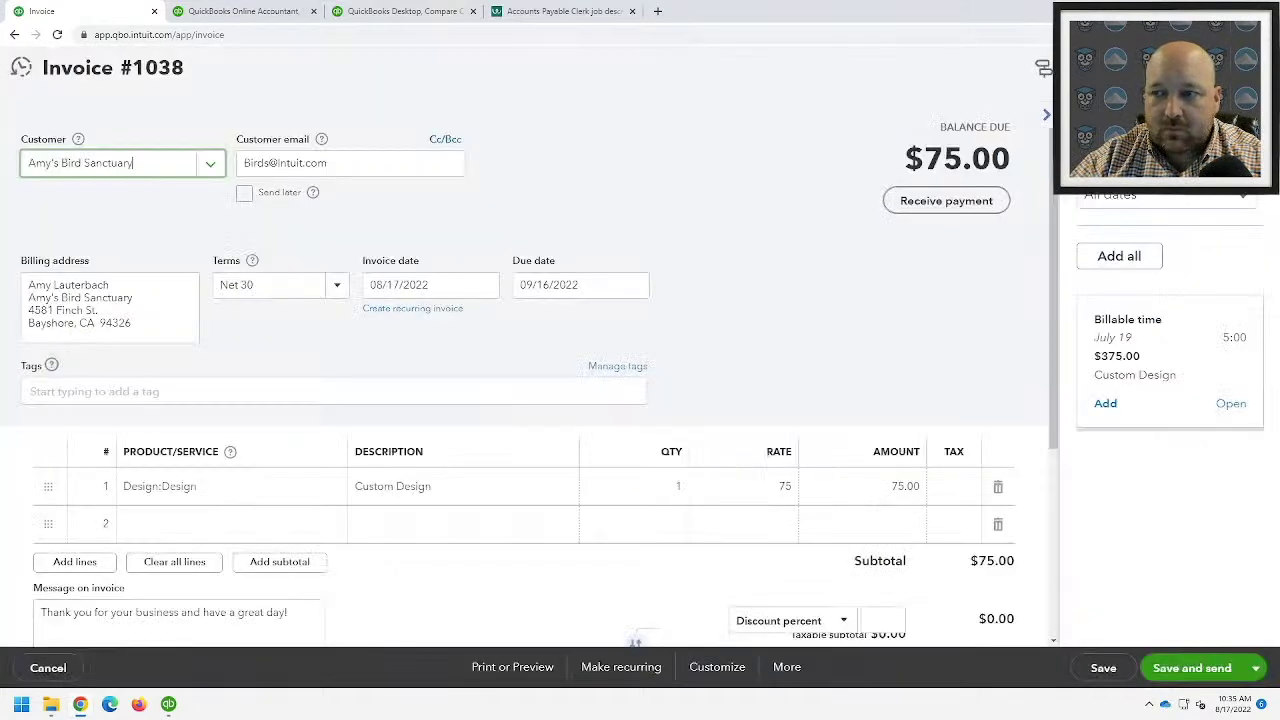
pyautogui.click(1103, 668)
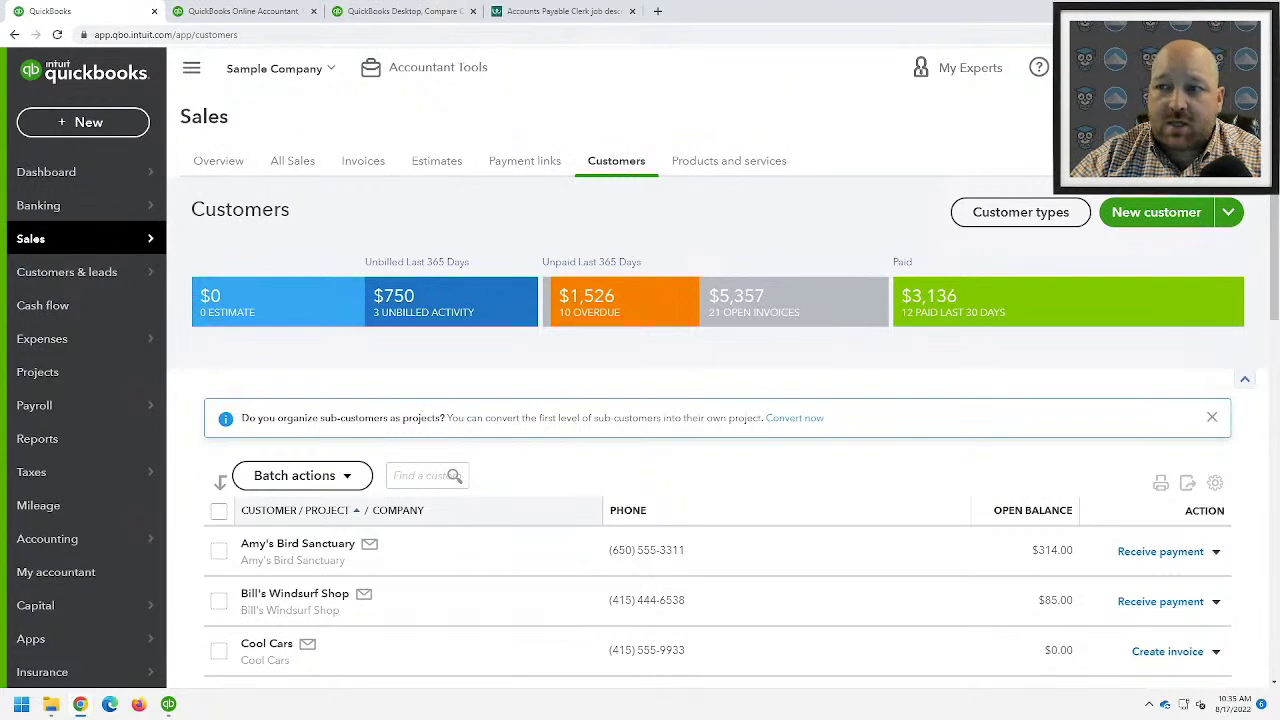
# - Open Lists > Attachments from the gear menu and review Sponsor Form's Download actions
pyautogui.click(1190, 67)
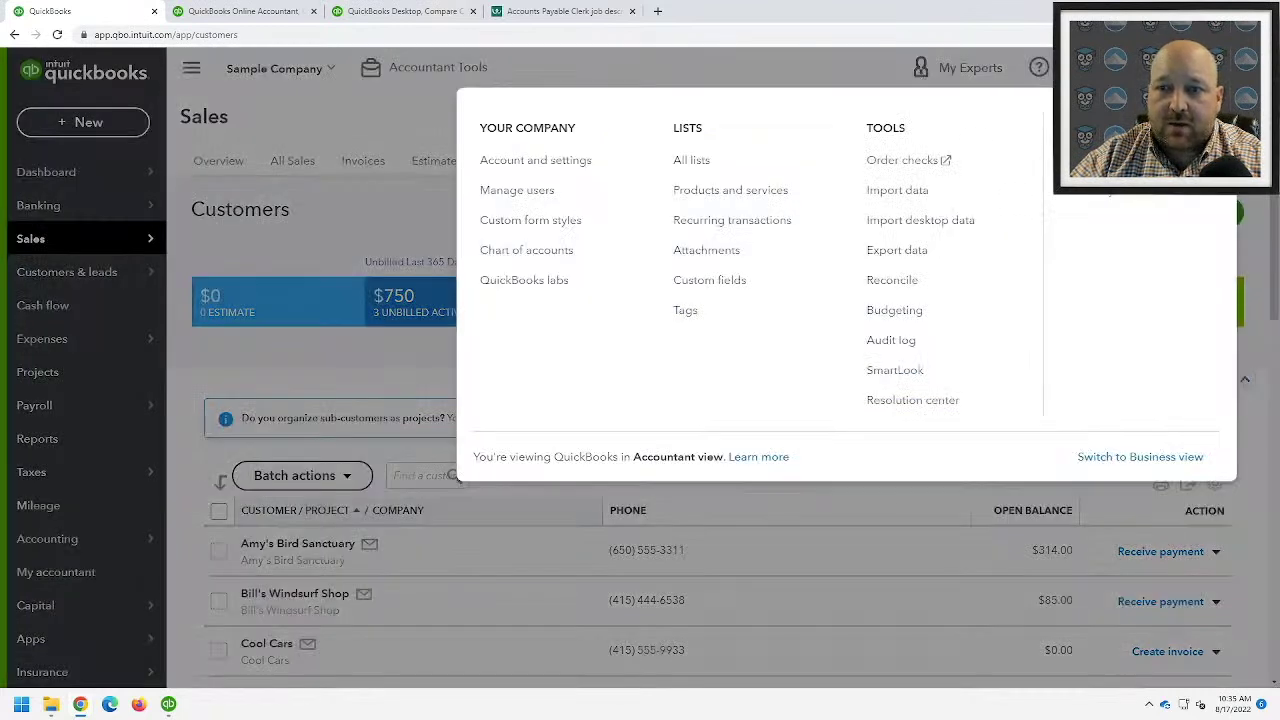
pyautogui.click(690, 252)
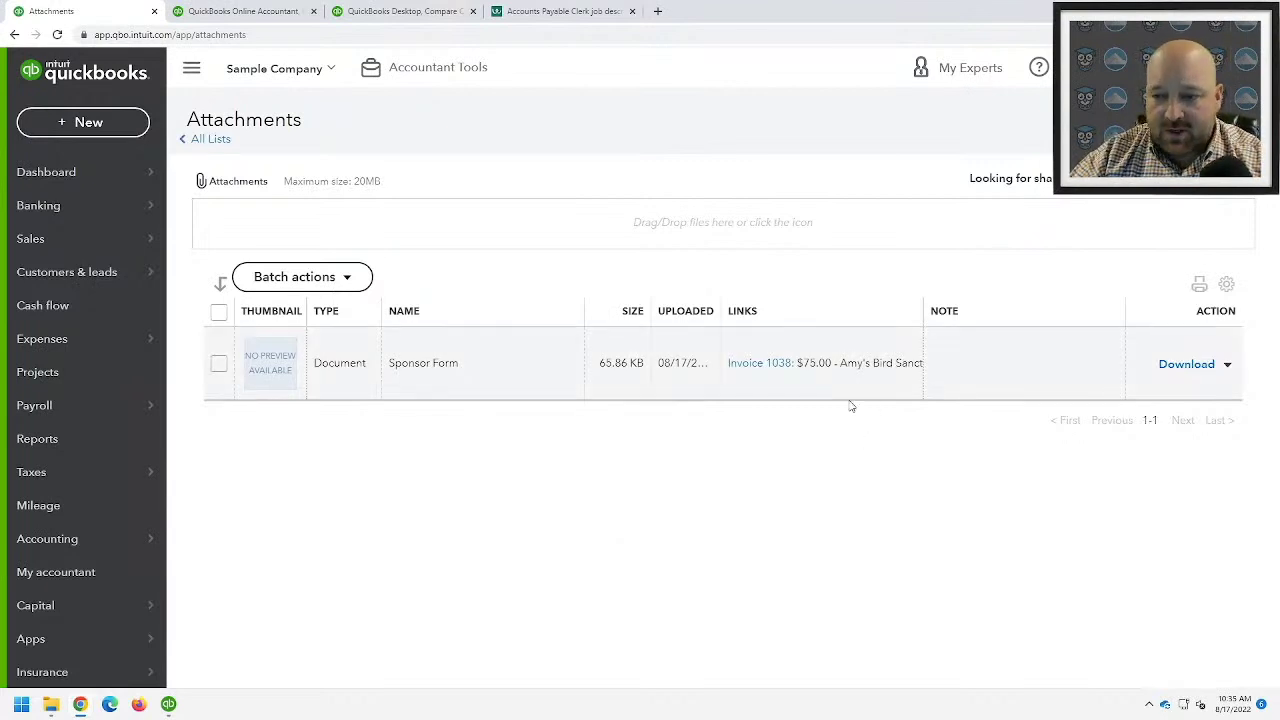
pyautogui.click(1227, 365)
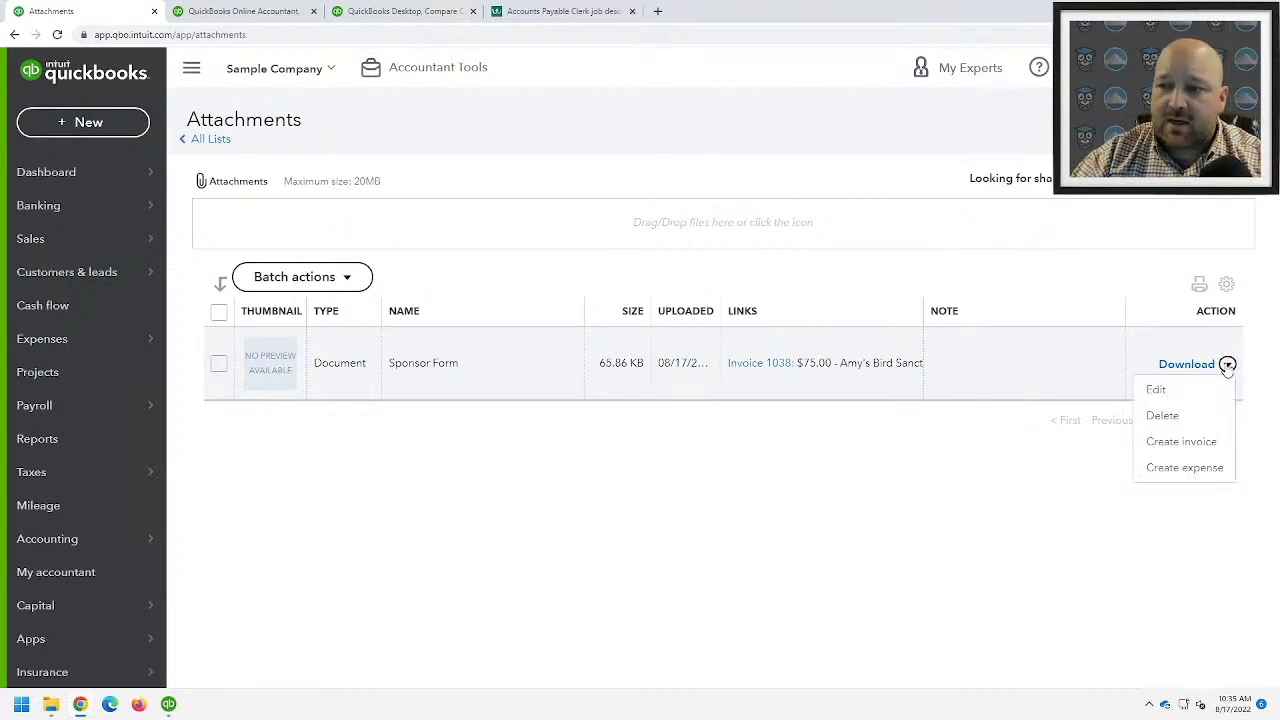
pyautogui.click(378, 484)
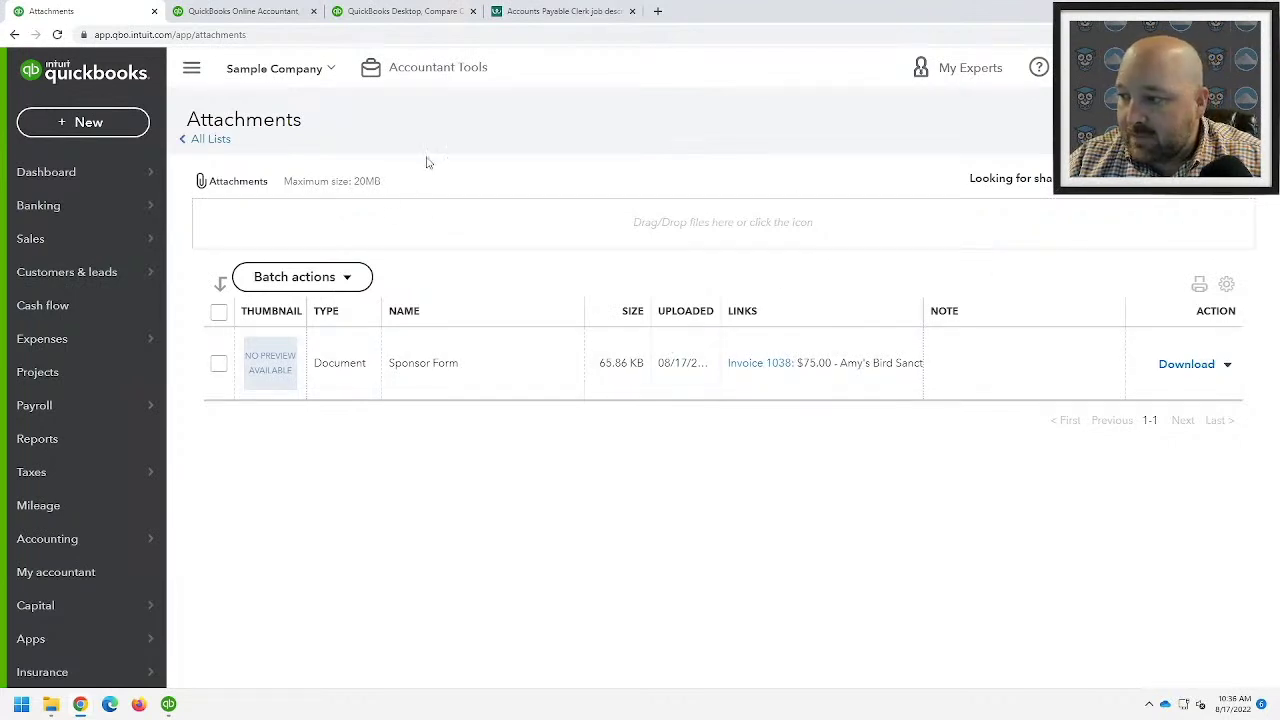
# - On Banking > Receipts, preview a forwarding email address from a pasted name, then close setup unfinished
pyautogui.moveTo(101, 213)
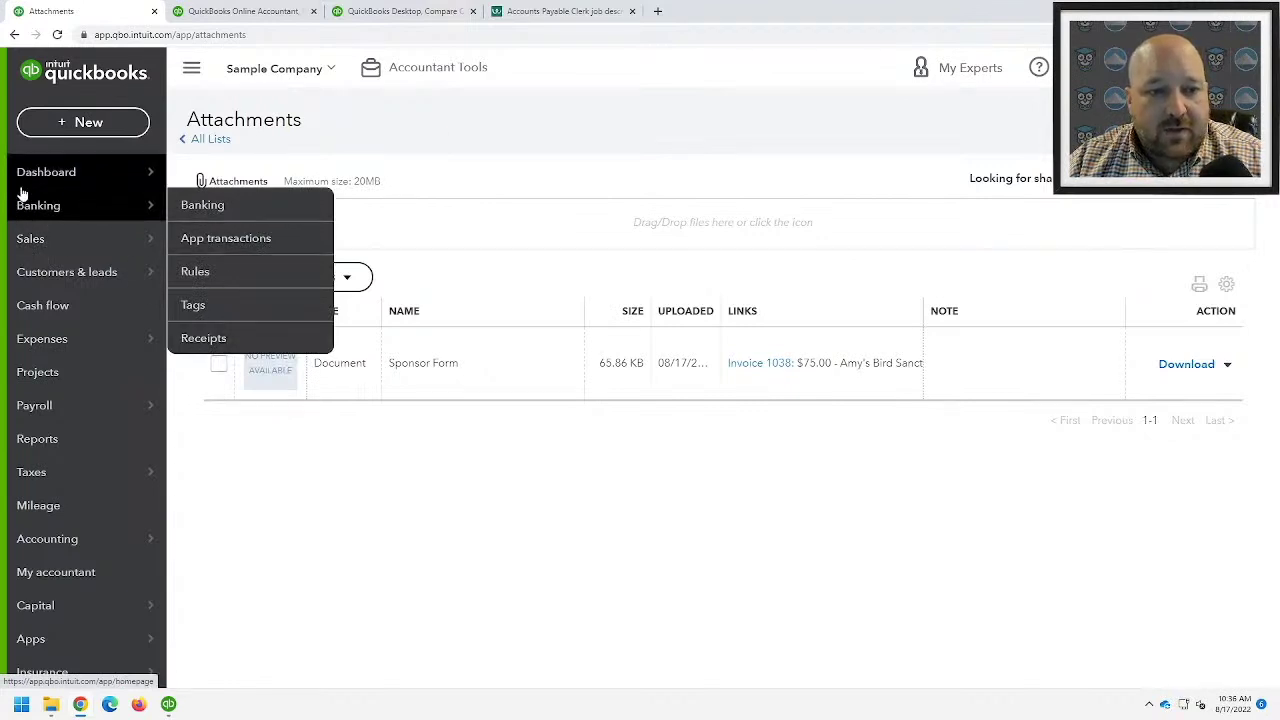
pyautogui.click(215, 338)
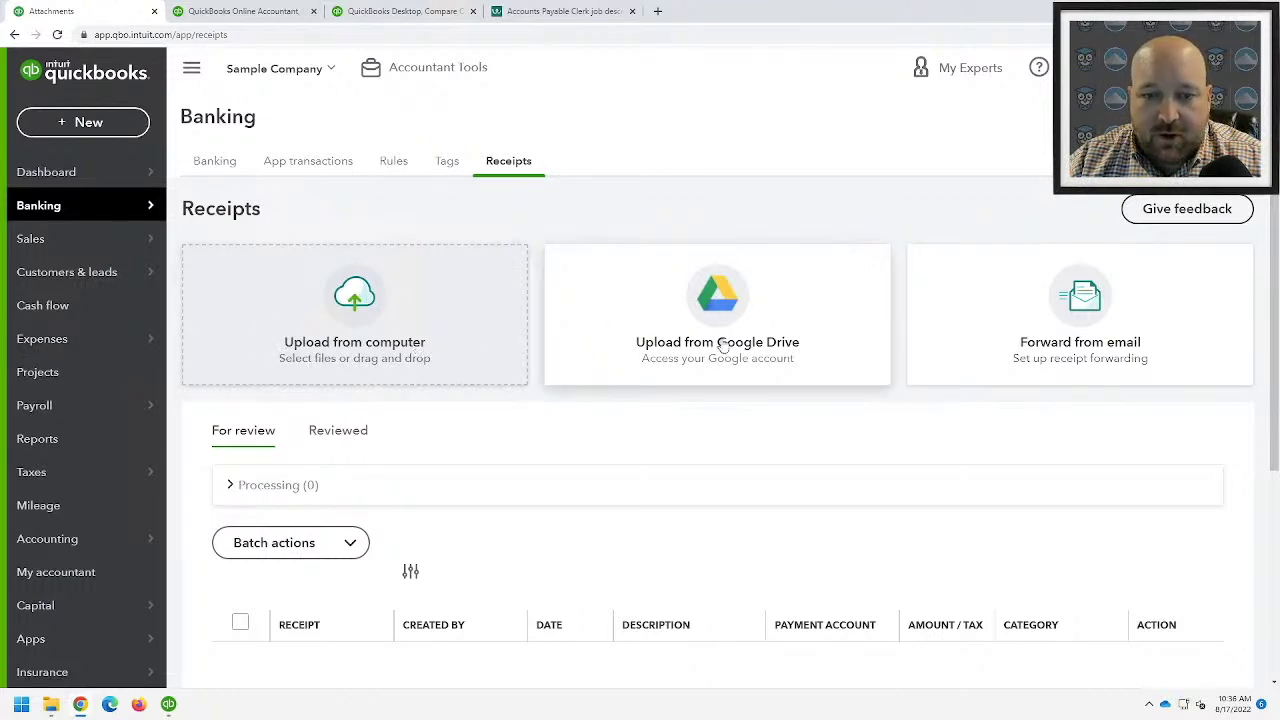
pyautogui.click(1094, 352)
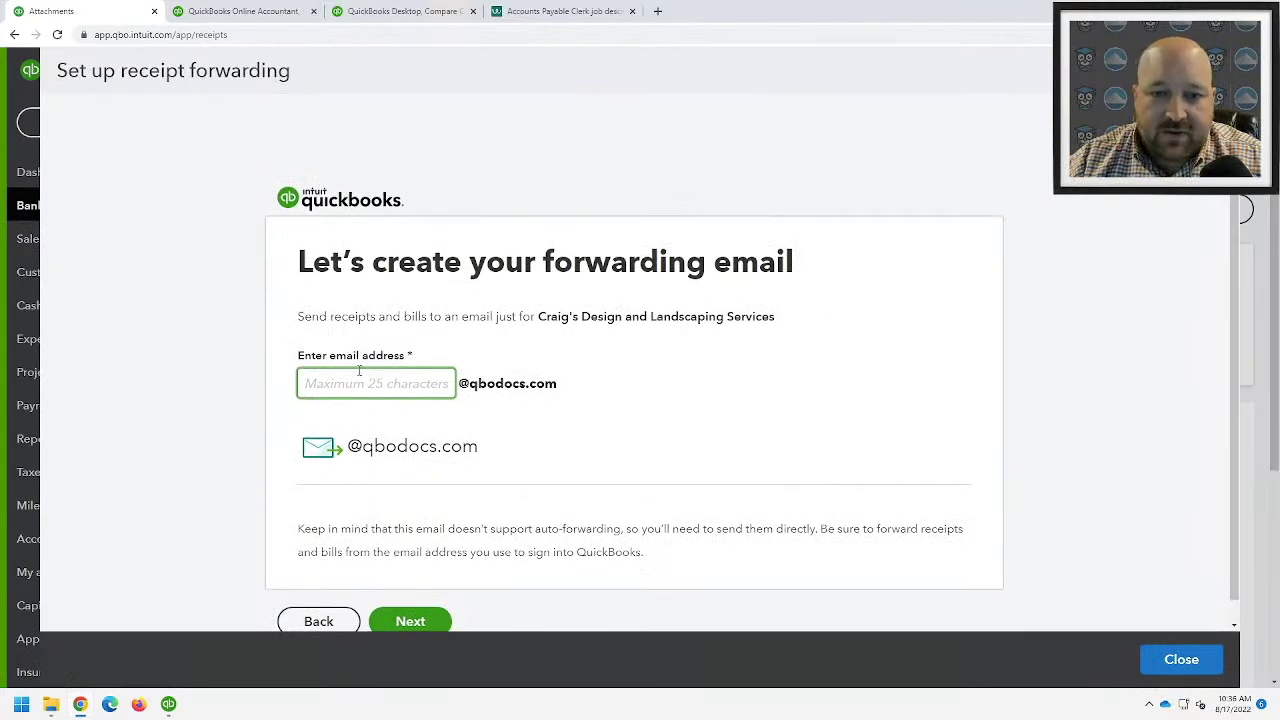
pyautogui.write('craigslandscaping')
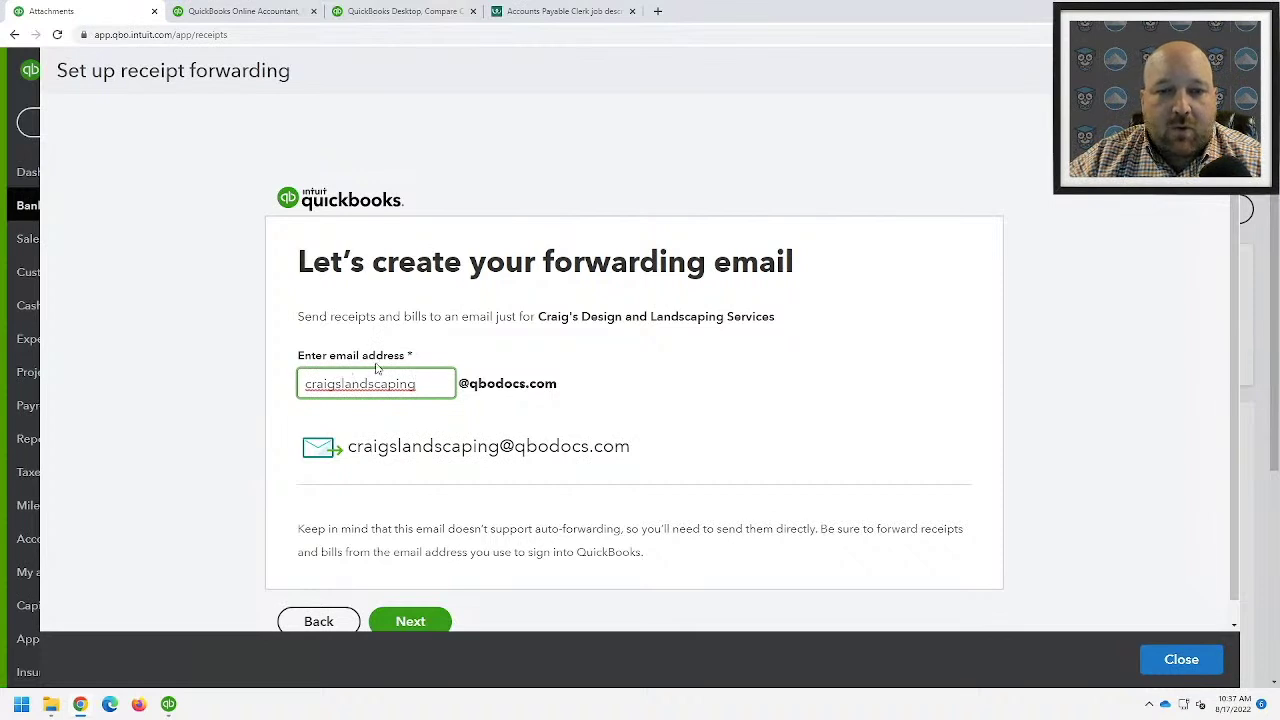
pyautogui.scroll(-1, 374, 368)
pyautogui.moveTo(345, 425); pyautogui.dragTo(710, 440)
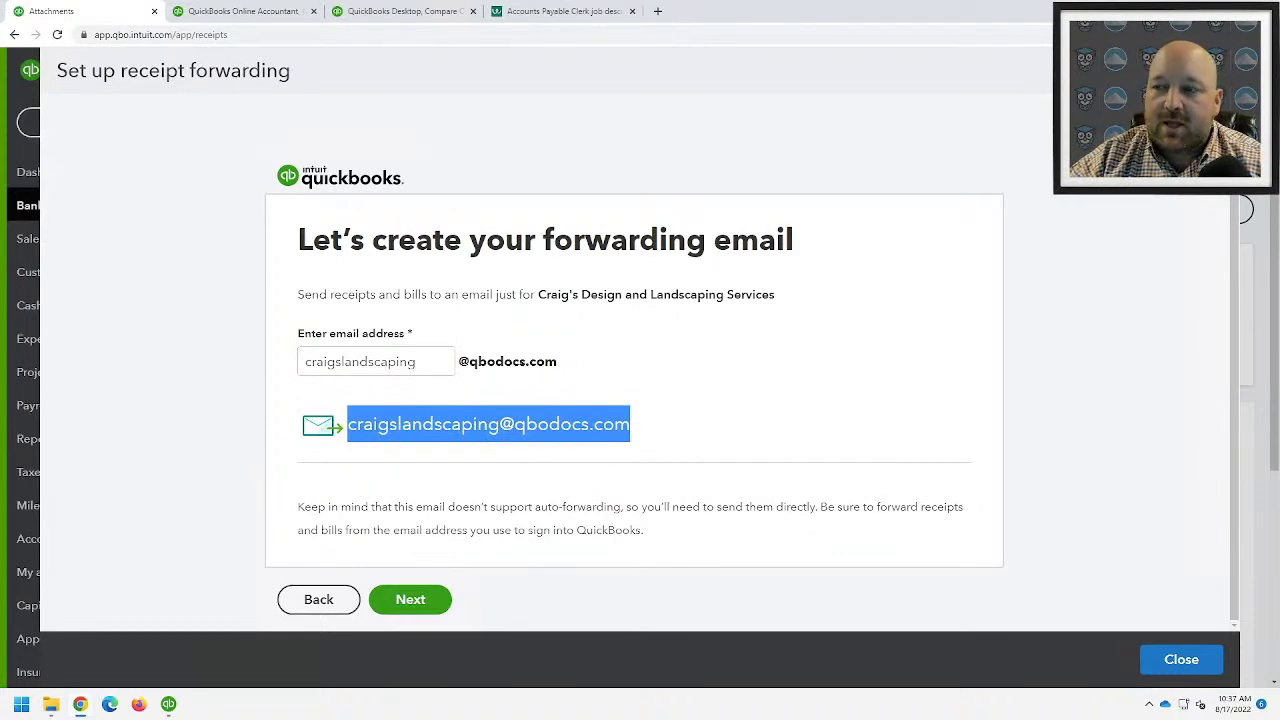
pyautogui.click(1212, 70)
pyautogui.scroll(-2, 461, 628)
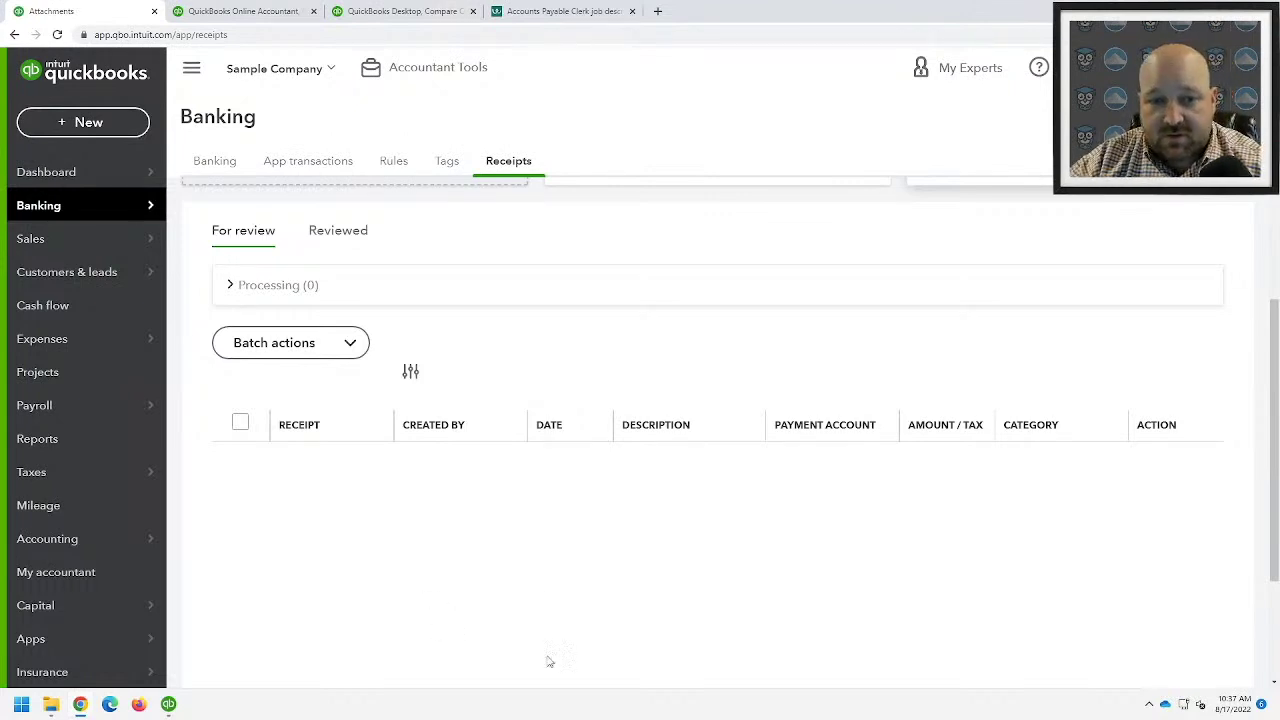
# - Start a receipt upload from the computer and browse to the Downloads folder
pyautogui.scroll(2, 530, 550)
pyautogui.scroll(1, 573, 475)
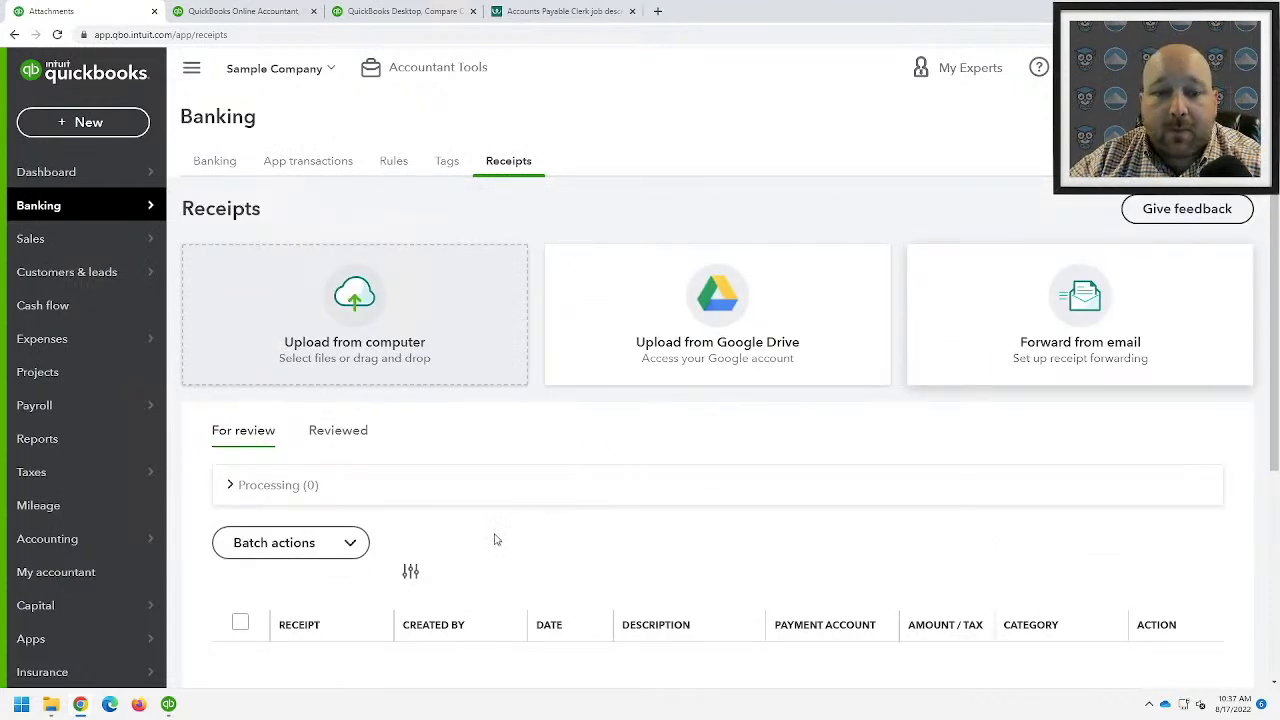
pyautogui.scroll(-2, 503, 620)
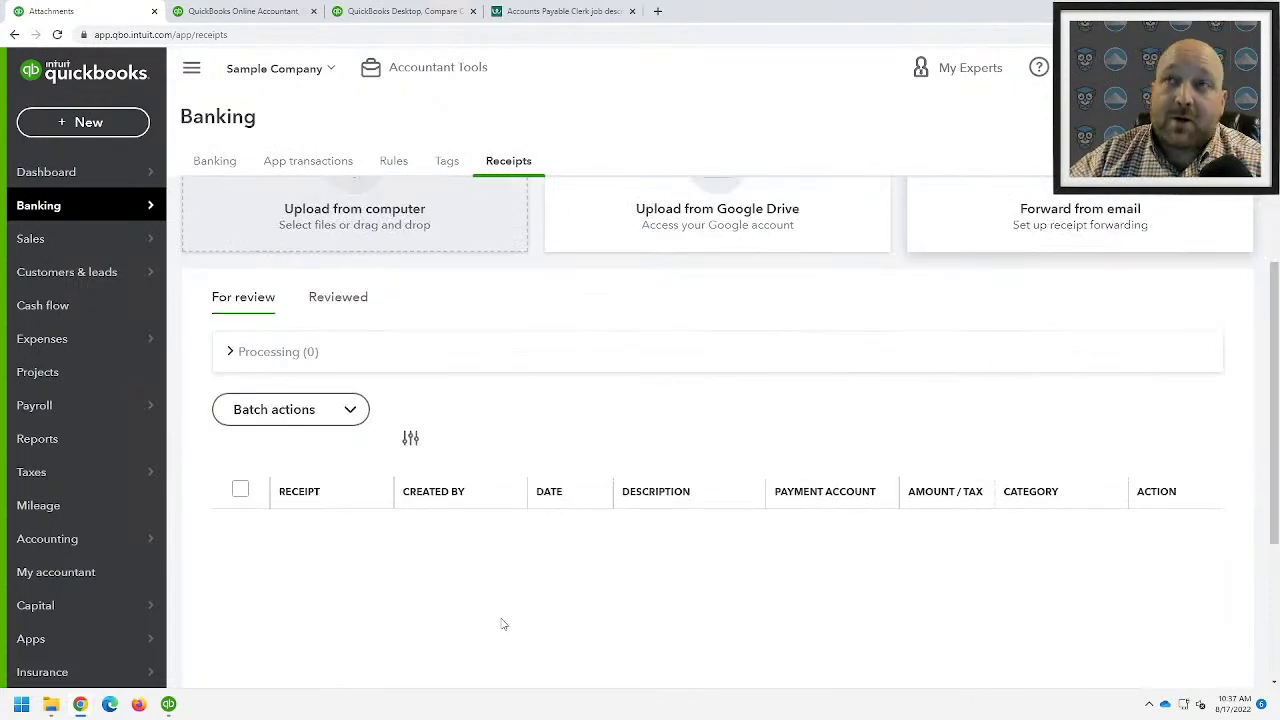
pyautogui.scroll(2, 495, 630)
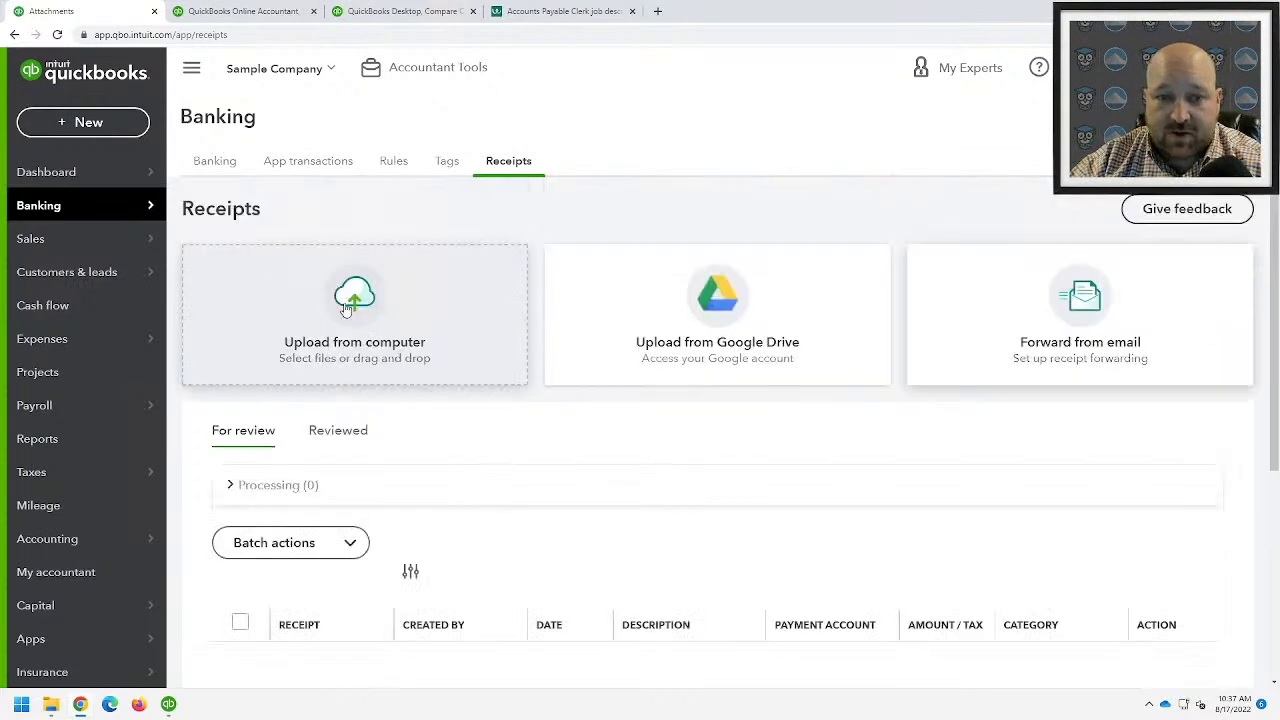
pyautogui.click(346, 310)
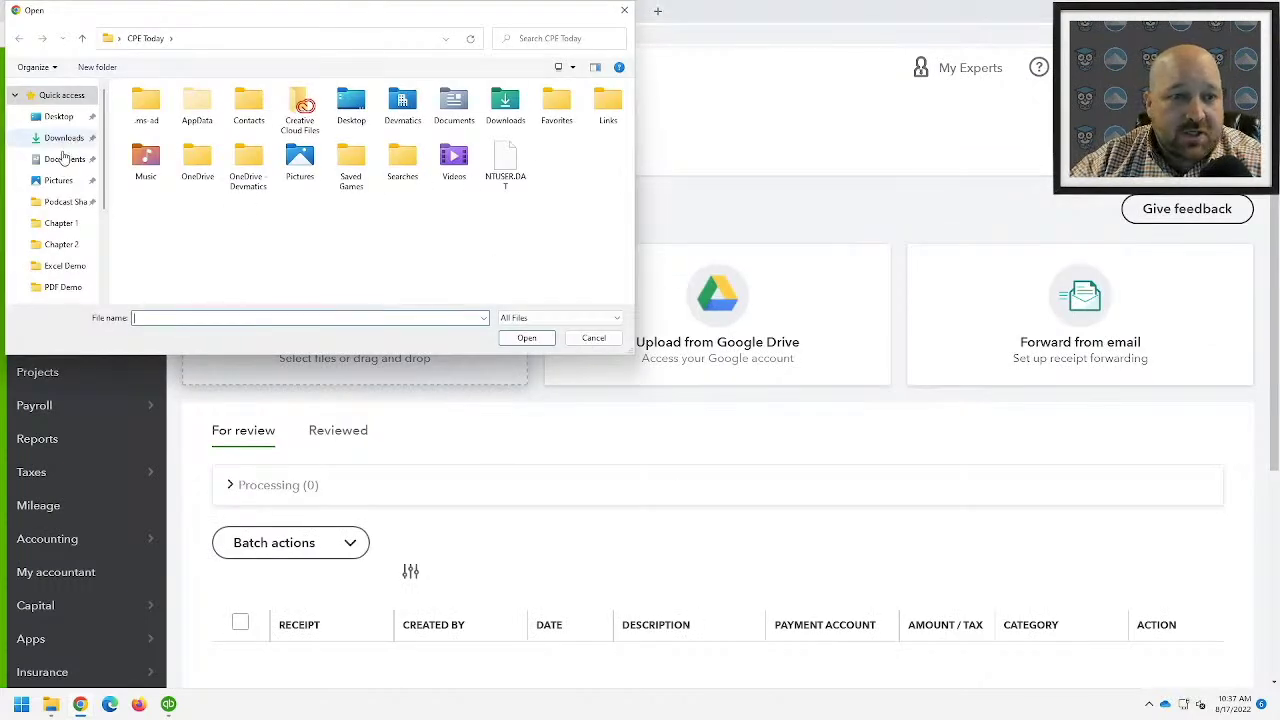
pyautogui.click(64, 137)
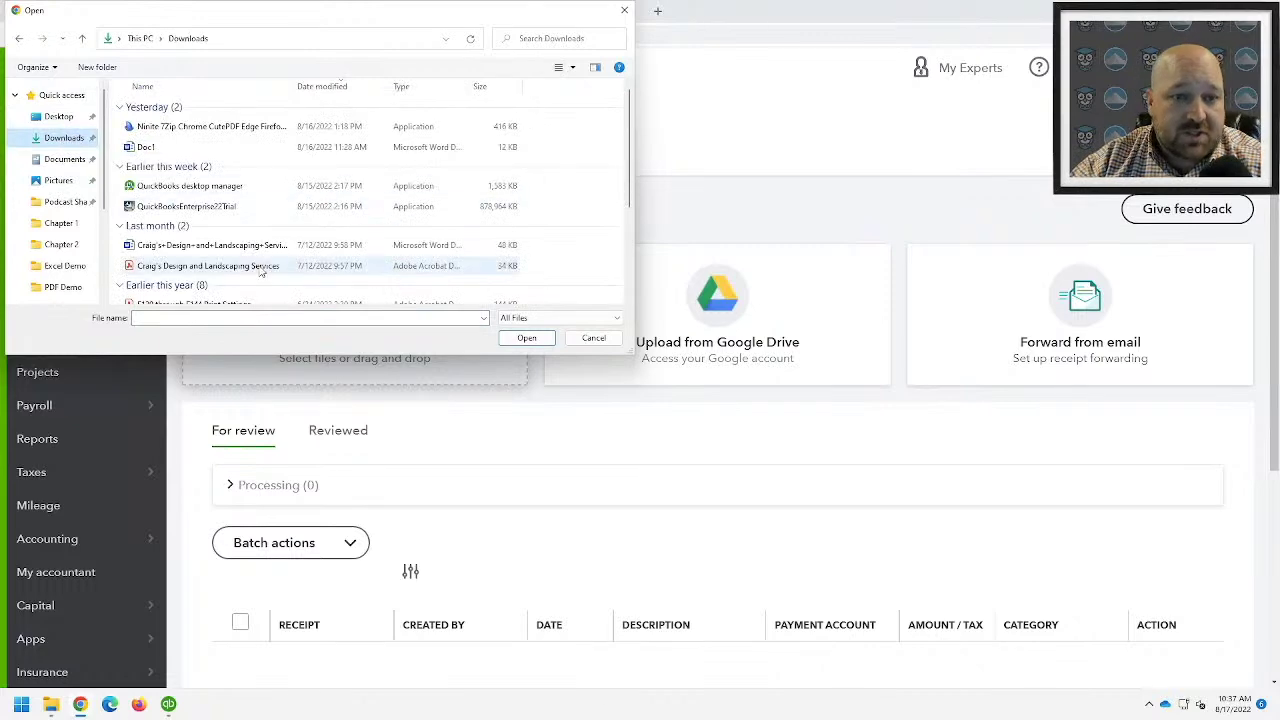
# - Upload the Craig's Design and Landscaping Services PDF and confirm it shows as 1 processing
pyautogui.scroll(-3, 258, 272)
pyautogui.scroll(-1, 258, 272)
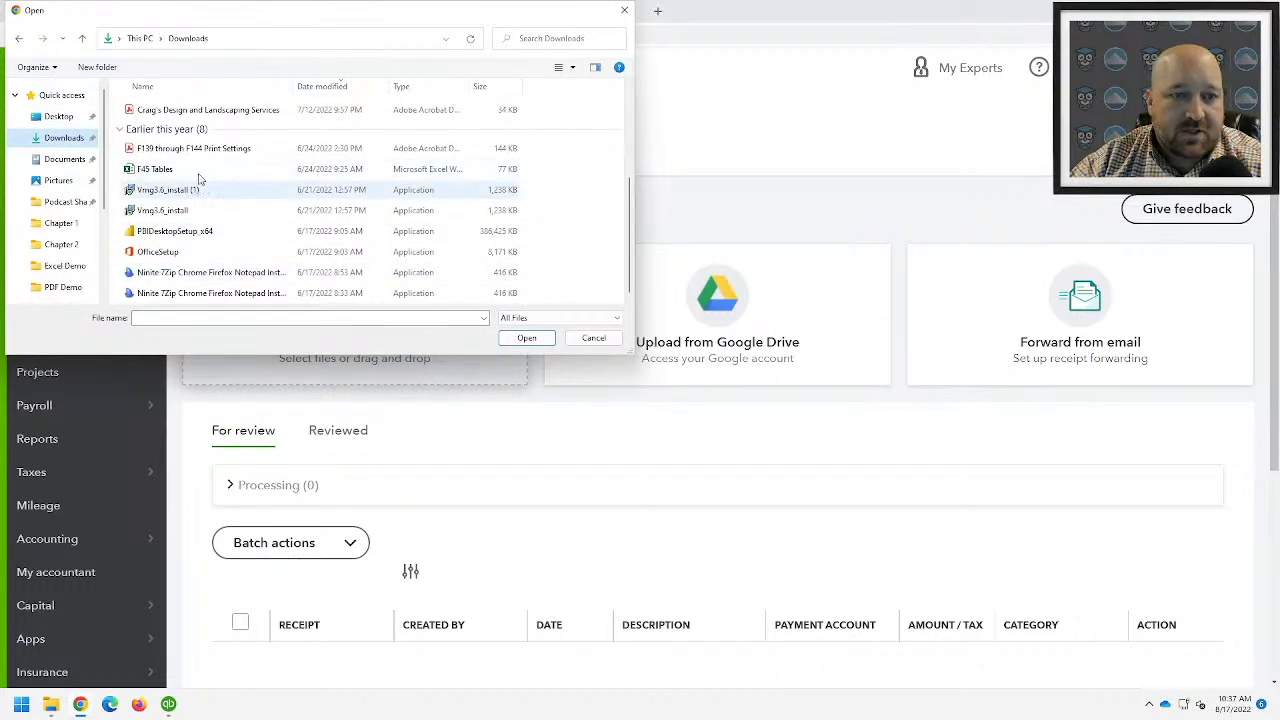
pyautogui.click(214, 112)
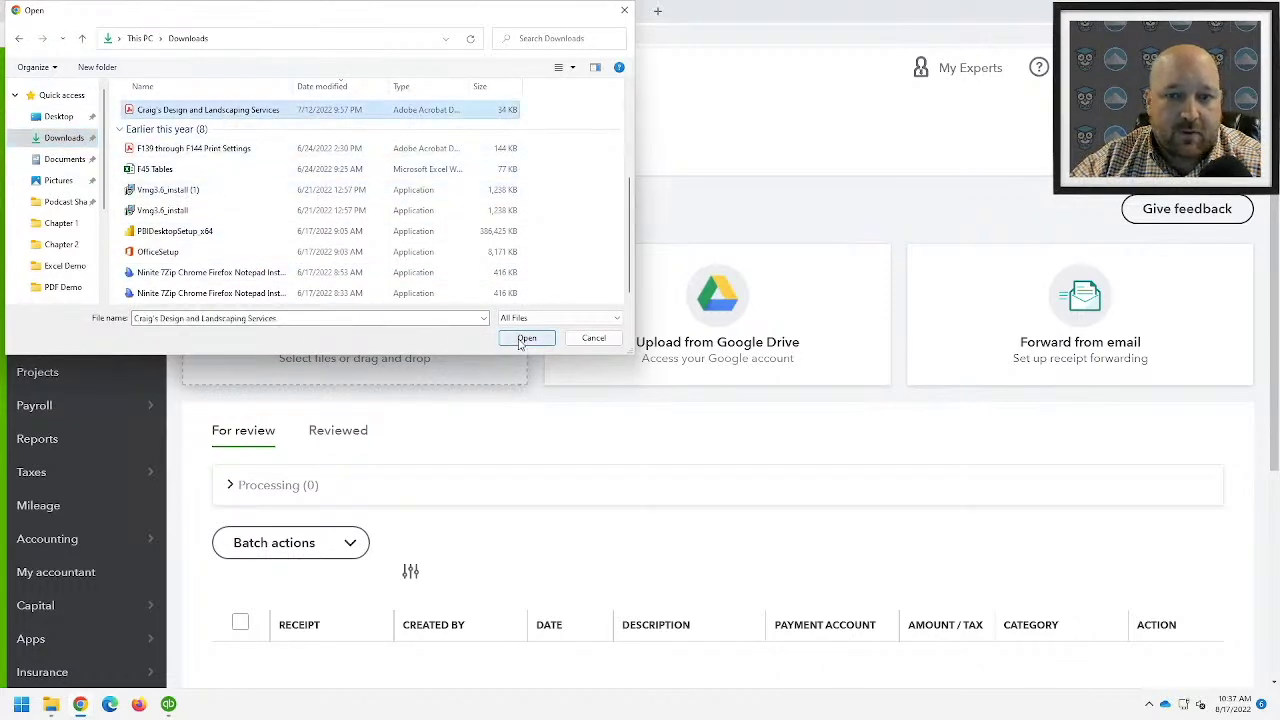
pyautogui.click(526, 338)
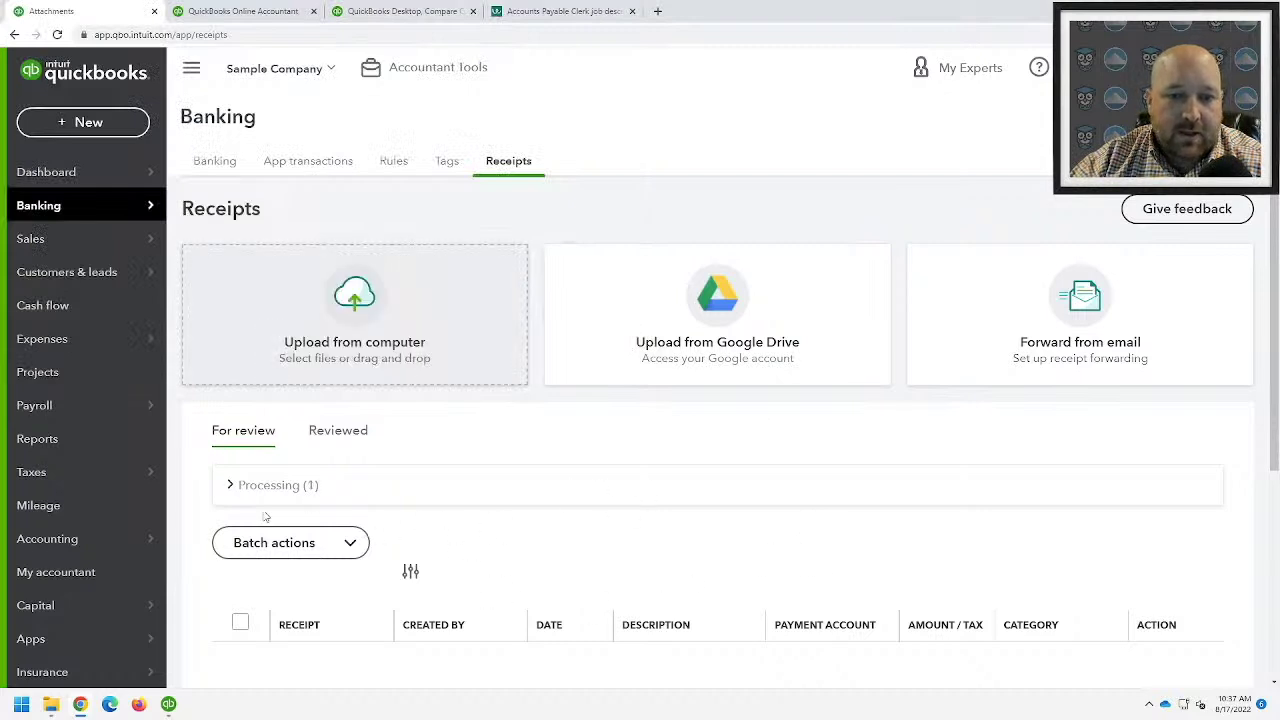
pyautogui.scroll(-1, 490, 587)
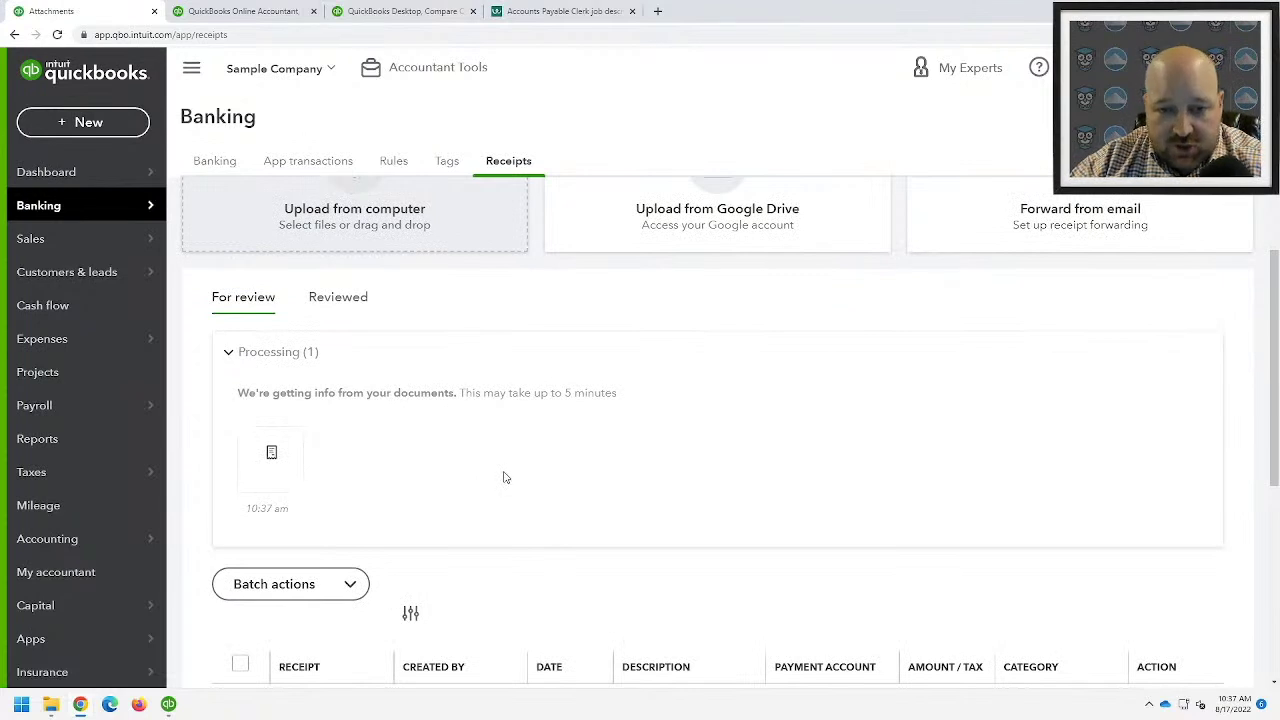
pyautogui.moveTo(271, 455)
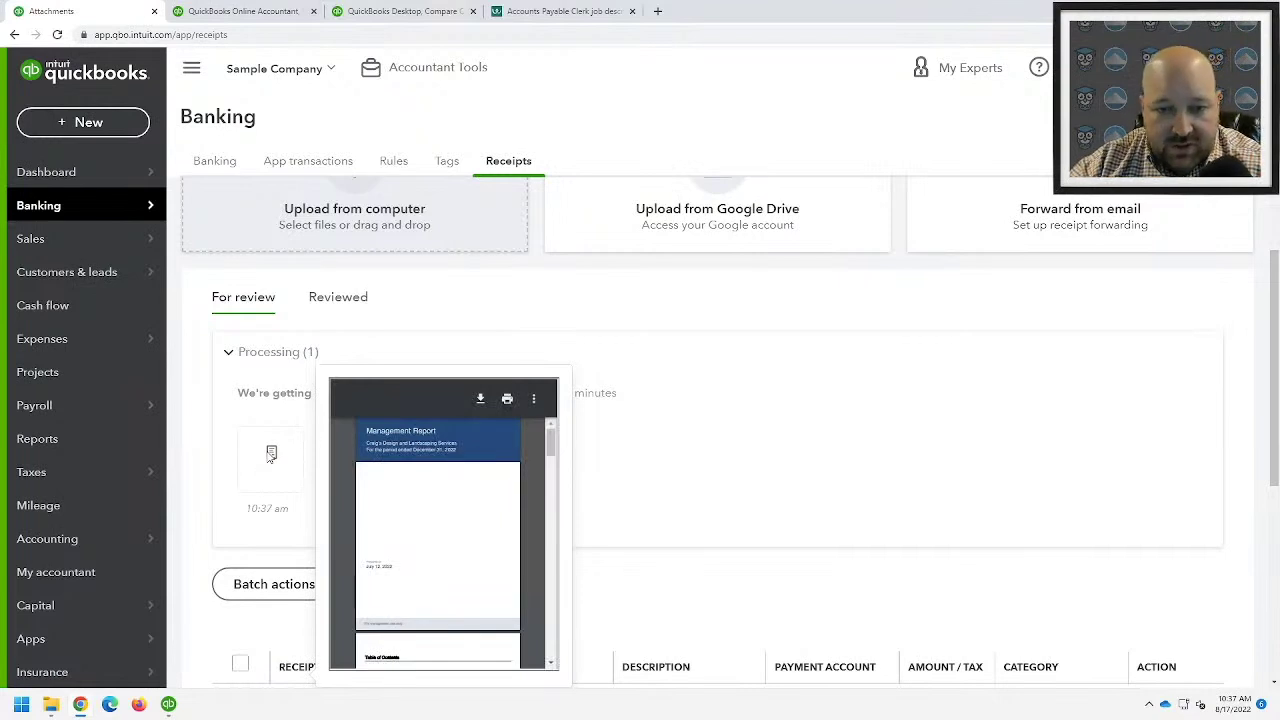
pyautogui.scroll(-2, 650, 470)
pyautogui.scroll(1, 397, 476)
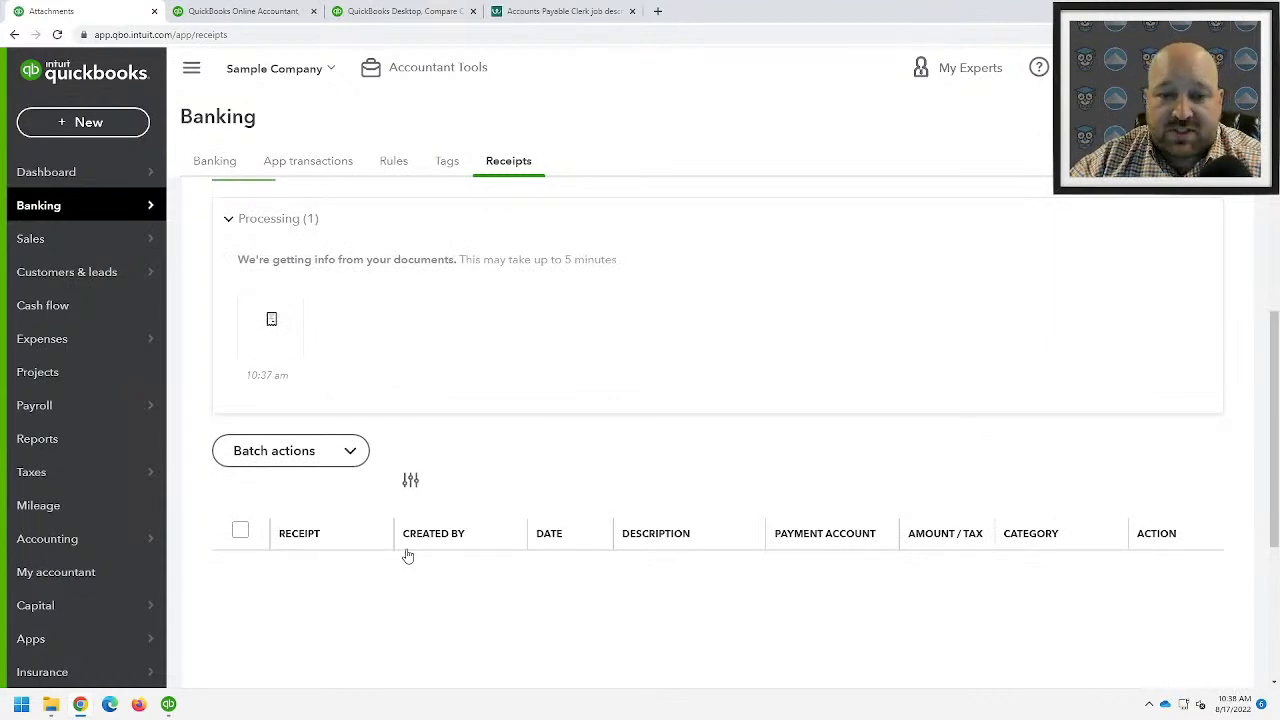
pyautogui.scroll(2, 408, 556)
# - Go to the Banking transactions tab and dismiss the bank connection welcome pop-up
pyautogui.click(214, 162)
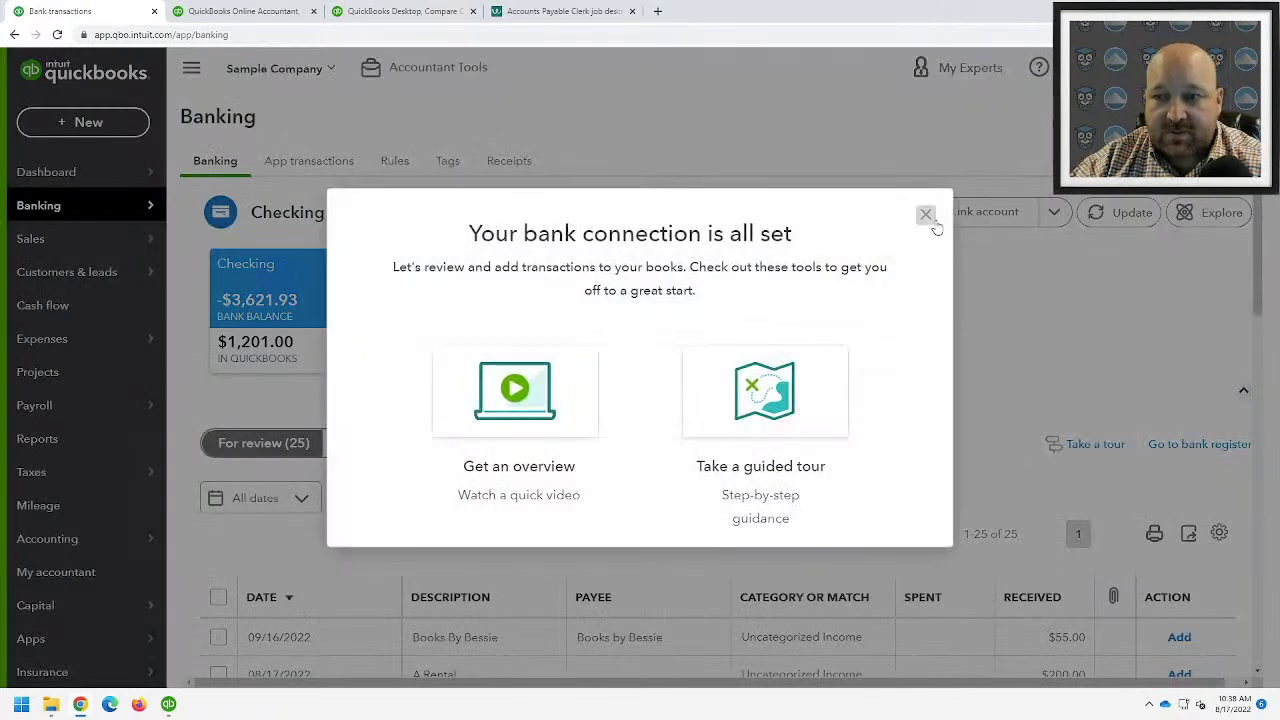
pyautogui.click(929, 219)
pyautogui.scroll(-2, 460, 375)
pyautogui.scroll(2, 557, 429)
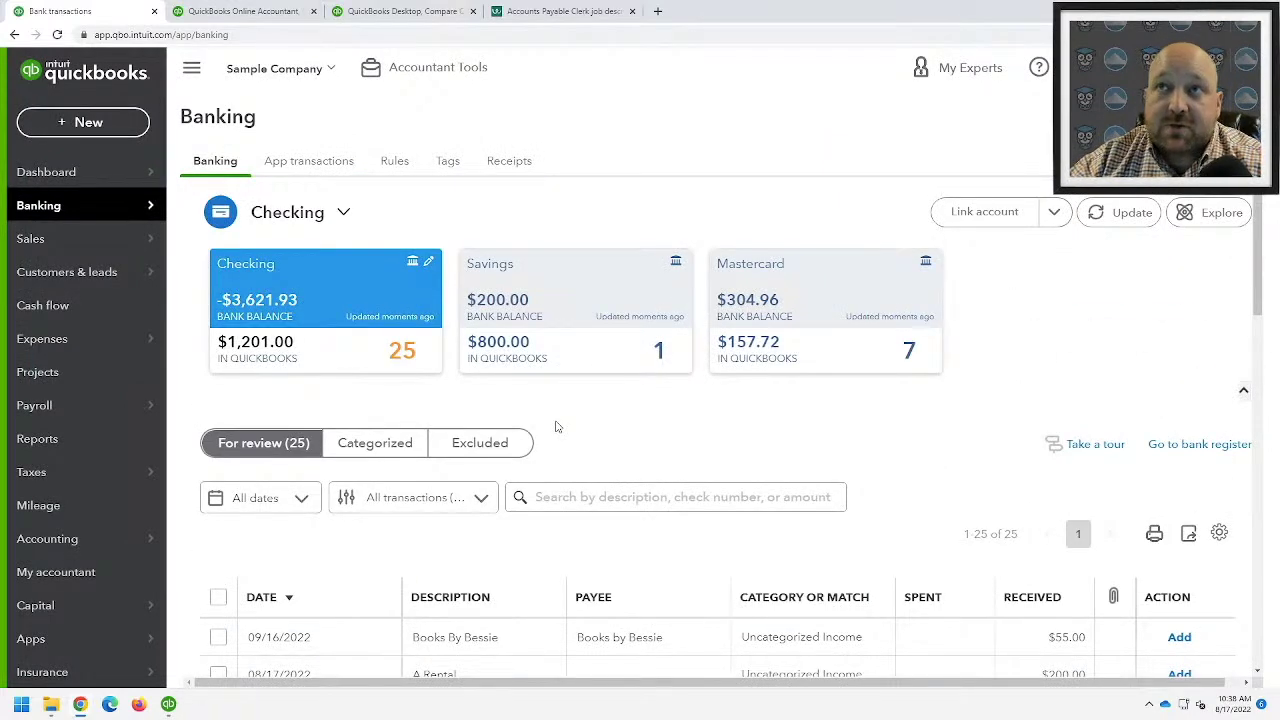
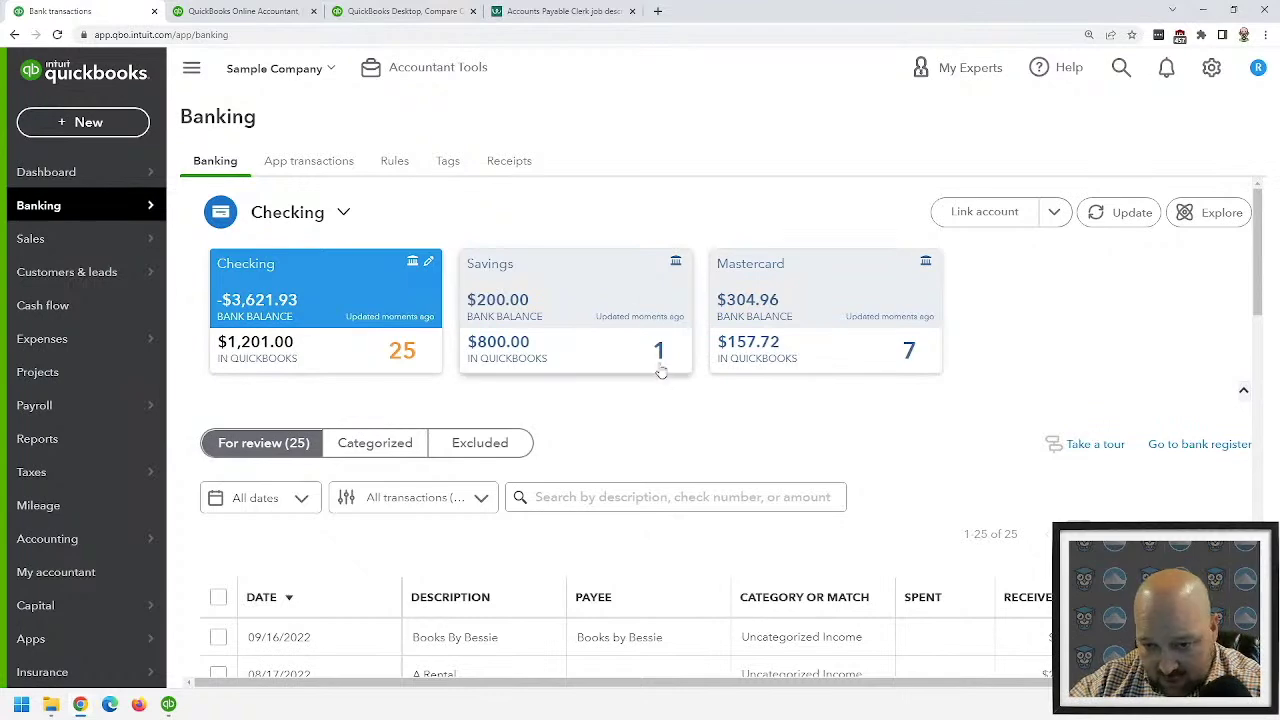
# - Open the Banking Receipts page and scroll to the uploaded receipt still in Processing
pyautogui.click(509, 162)
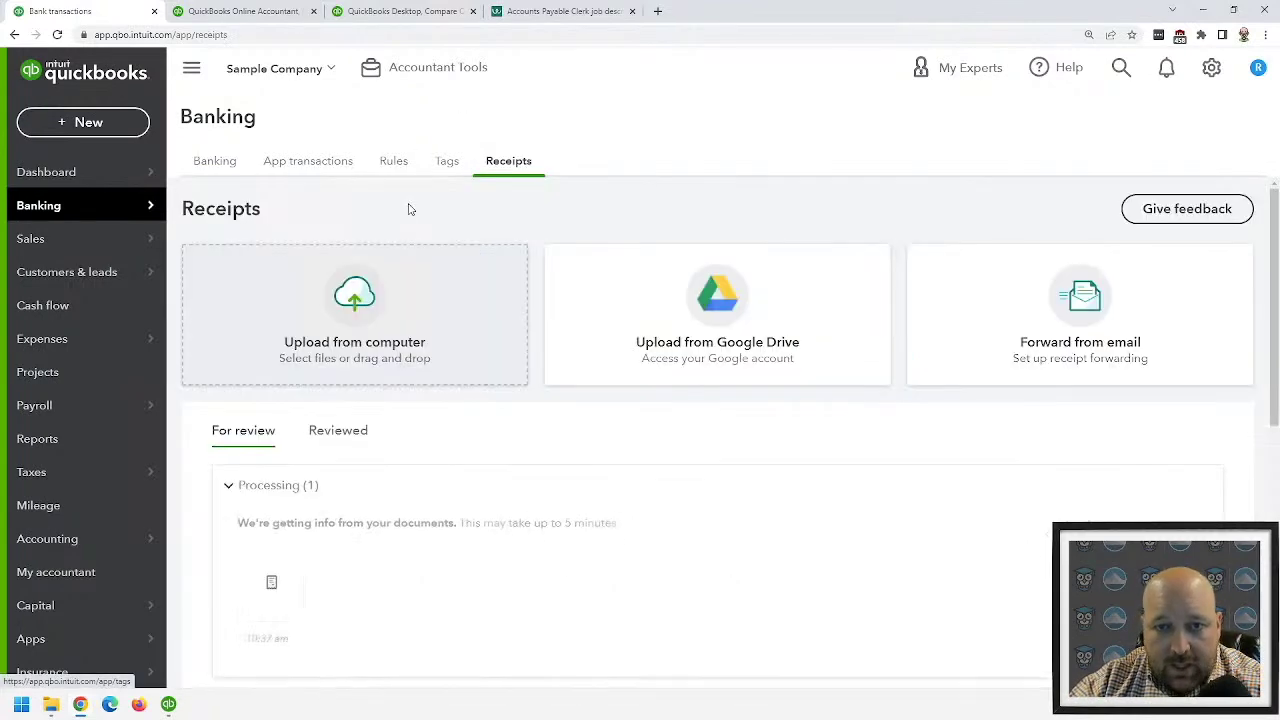
pyautogui.scroll(-3, 325, 427)
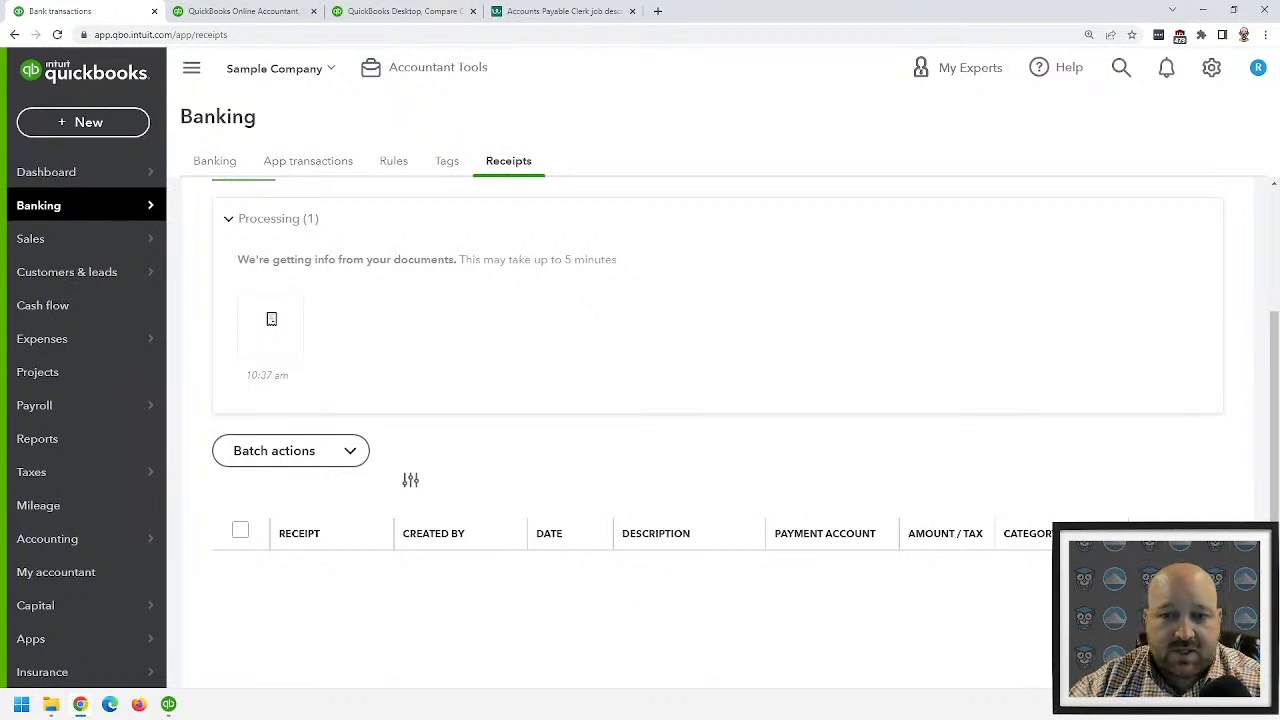
pyautogui.hotkey('alt', 'Tab')
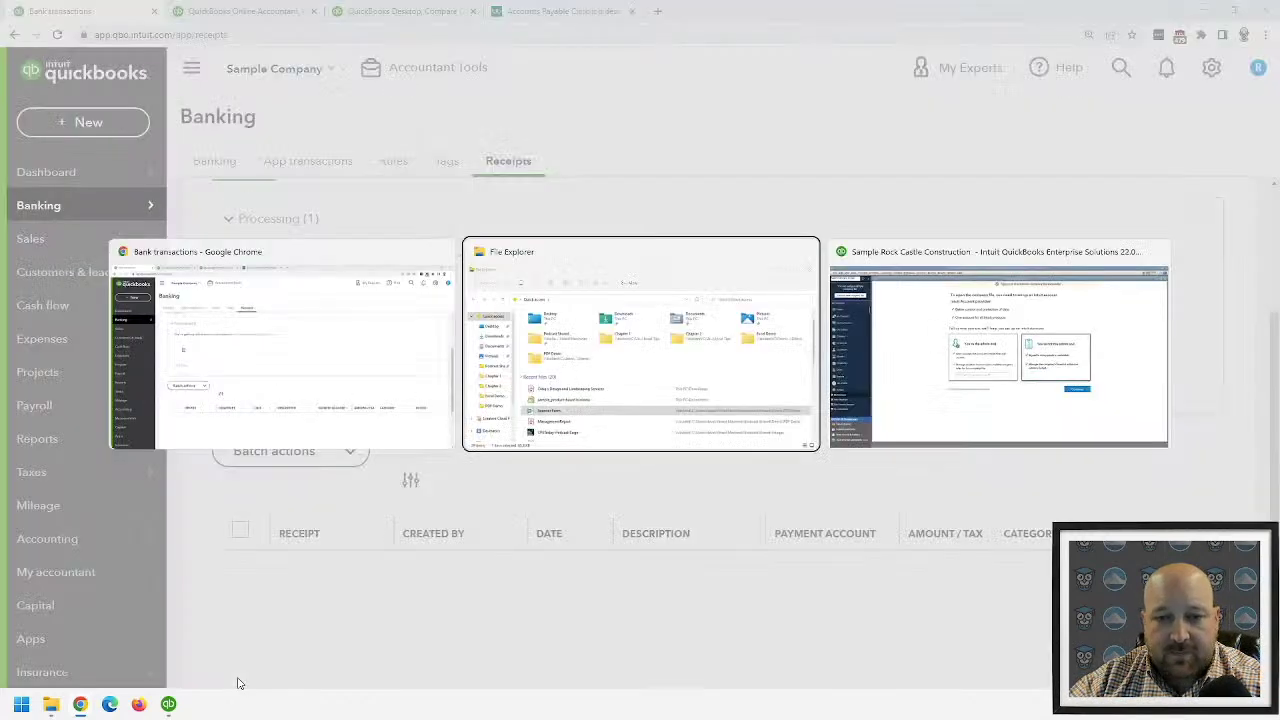
# - Close the leftover Templates, Create Statements, Item List, Adjust Quantity and payments windows
pyautogui.hotkey('alt', 'Tab')
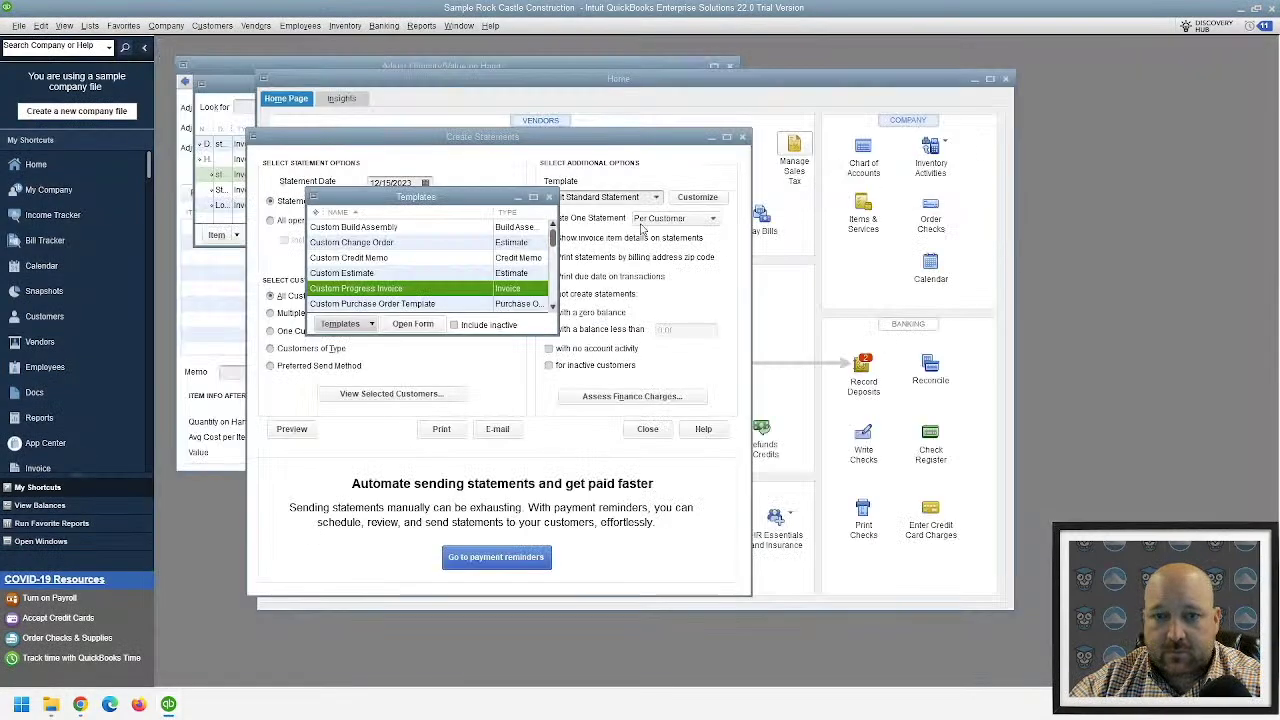
pyautogui.click(549, 197)
pyautogui.click(742, 137)
pyautogui.click(1006, 79)
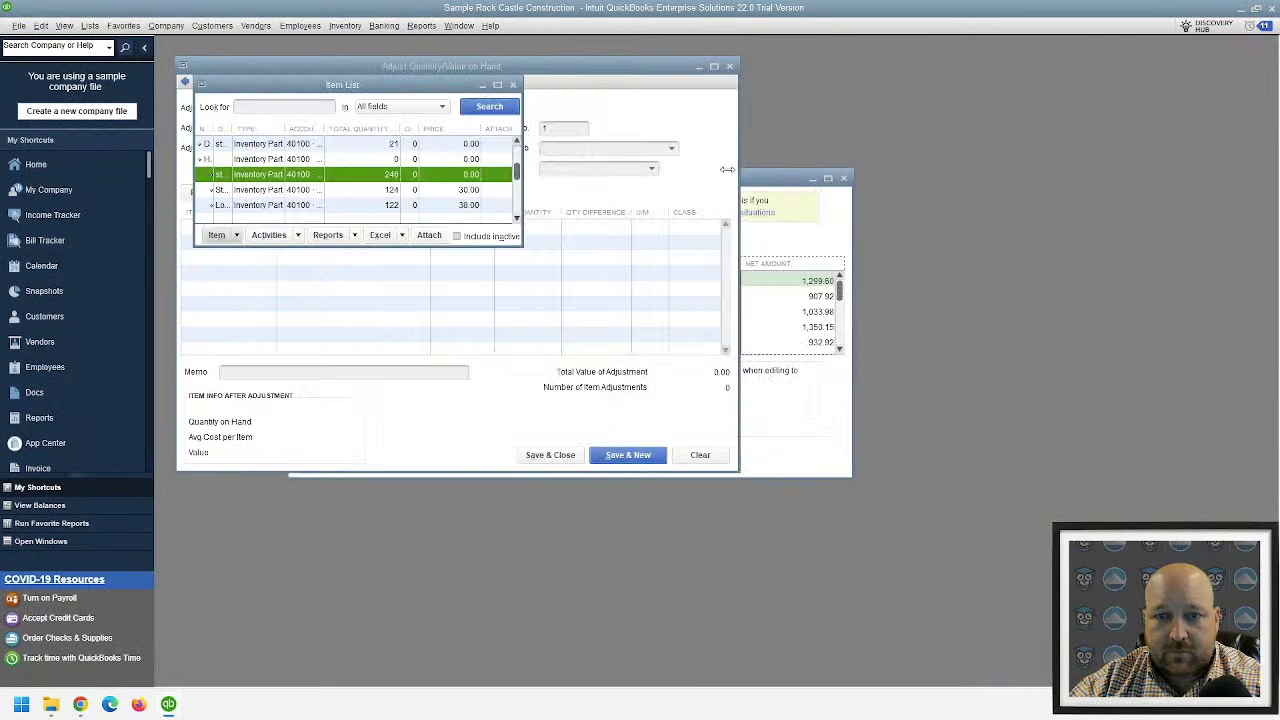
pyautogui.click(512, 86)
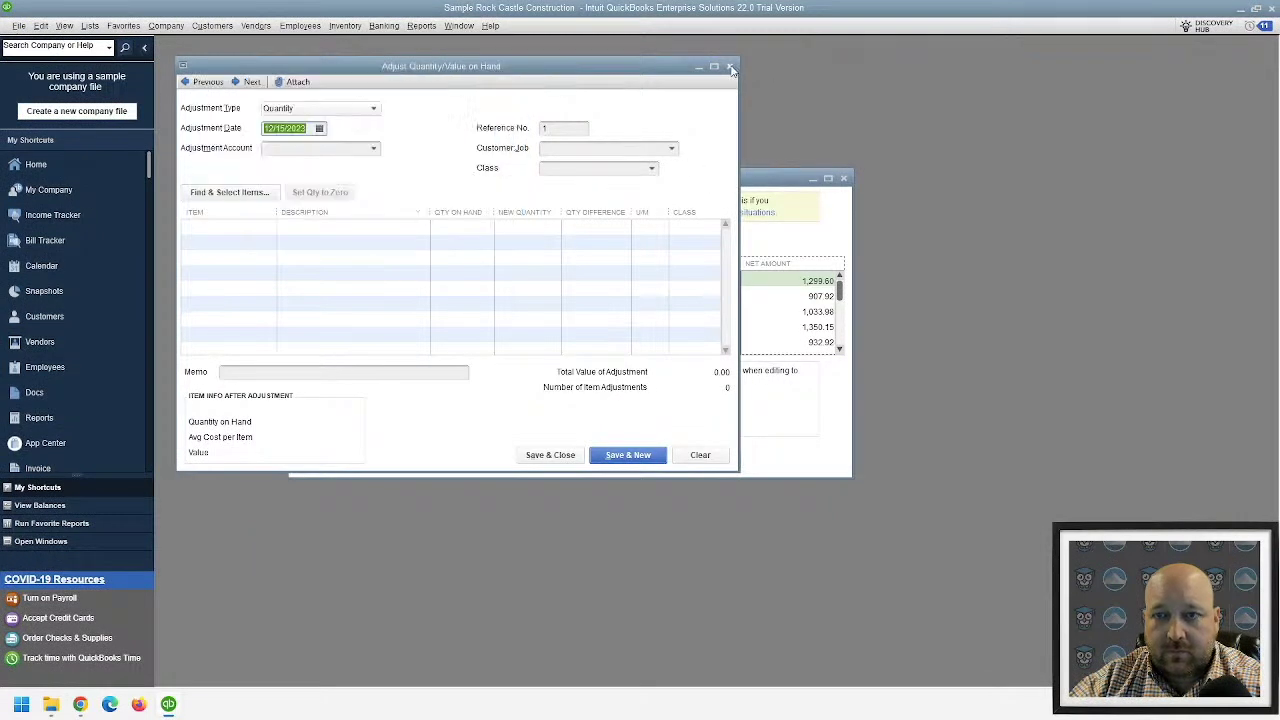
pyautogui.click(731, 68)
pyautogui.click(843, 178)
# - Open the Home page and maximize it to fill the workspace
pyautogui.click(84, 160)
pyautogui.doubleClick(563, 78)
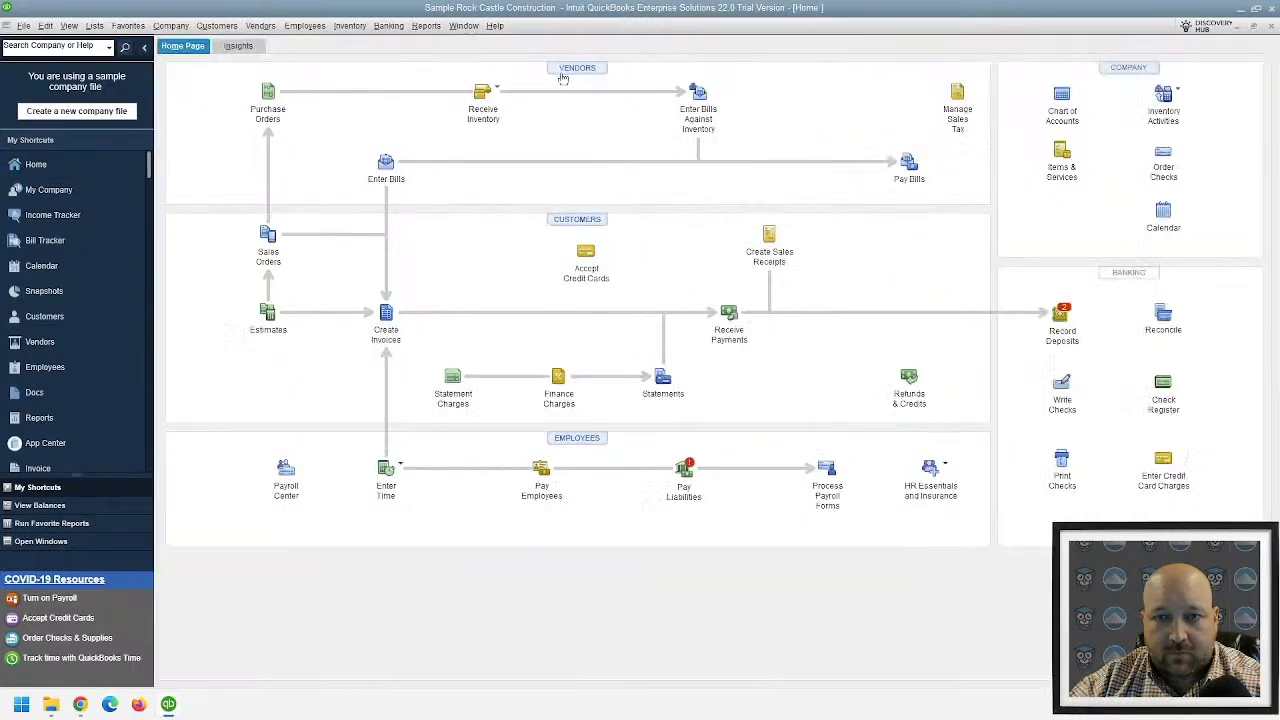
pyautogui.hotkey('alt', 'Tab')
pyautogui.hotkey('alt', 'Tab')
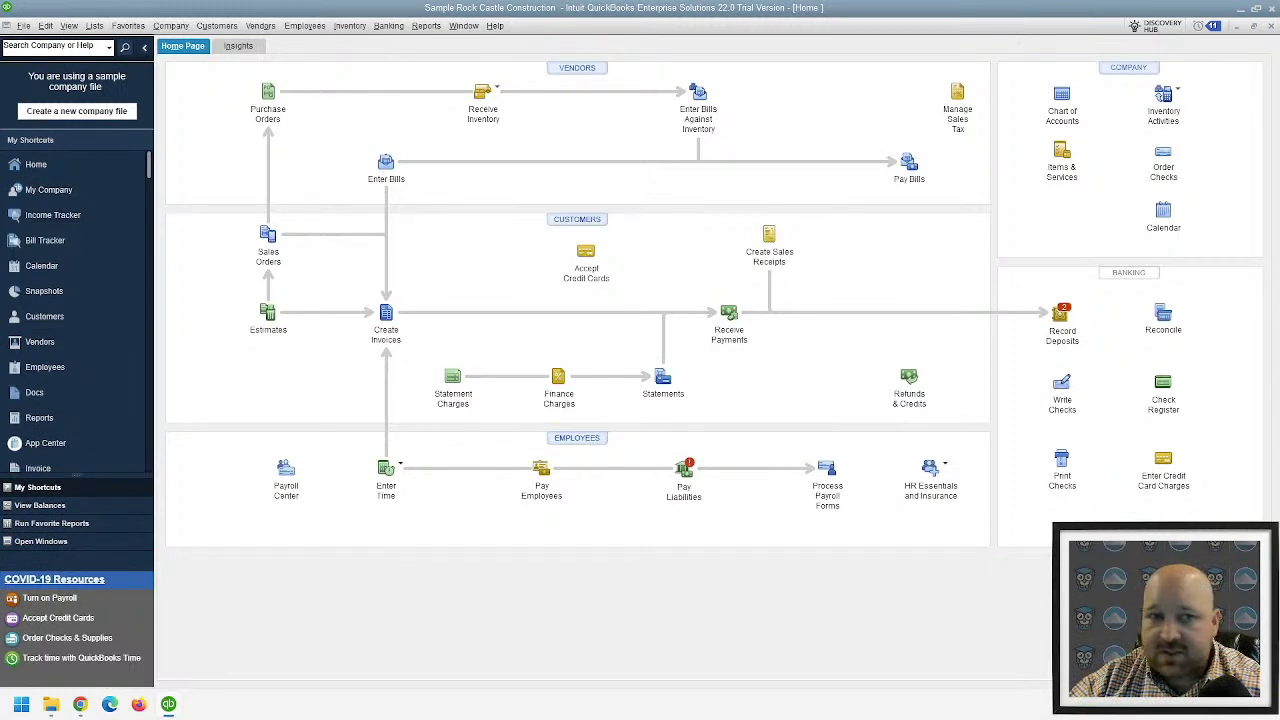
# - Show the Send Forms company preferences and open the Basic Invoice e-mail template for editing
pyautogui.click(46, 26)
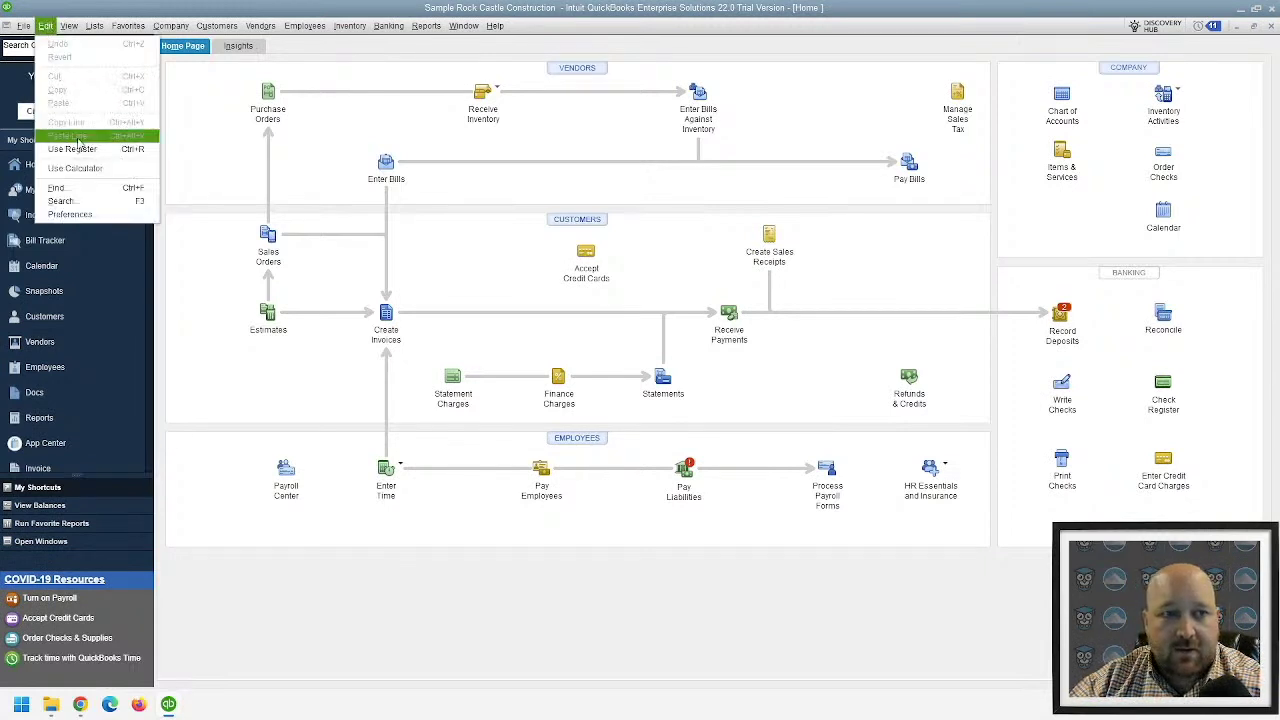
pyautogui.click(69, 215)
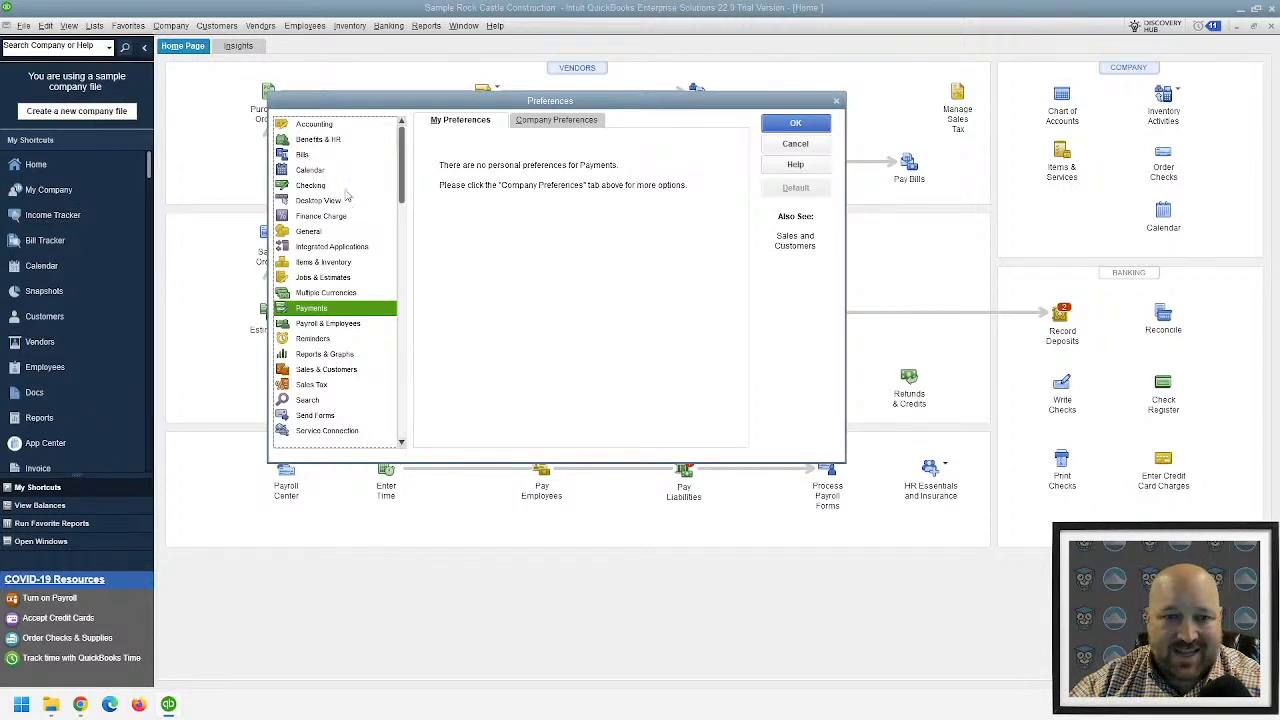
pyautogui.click(320, 416)
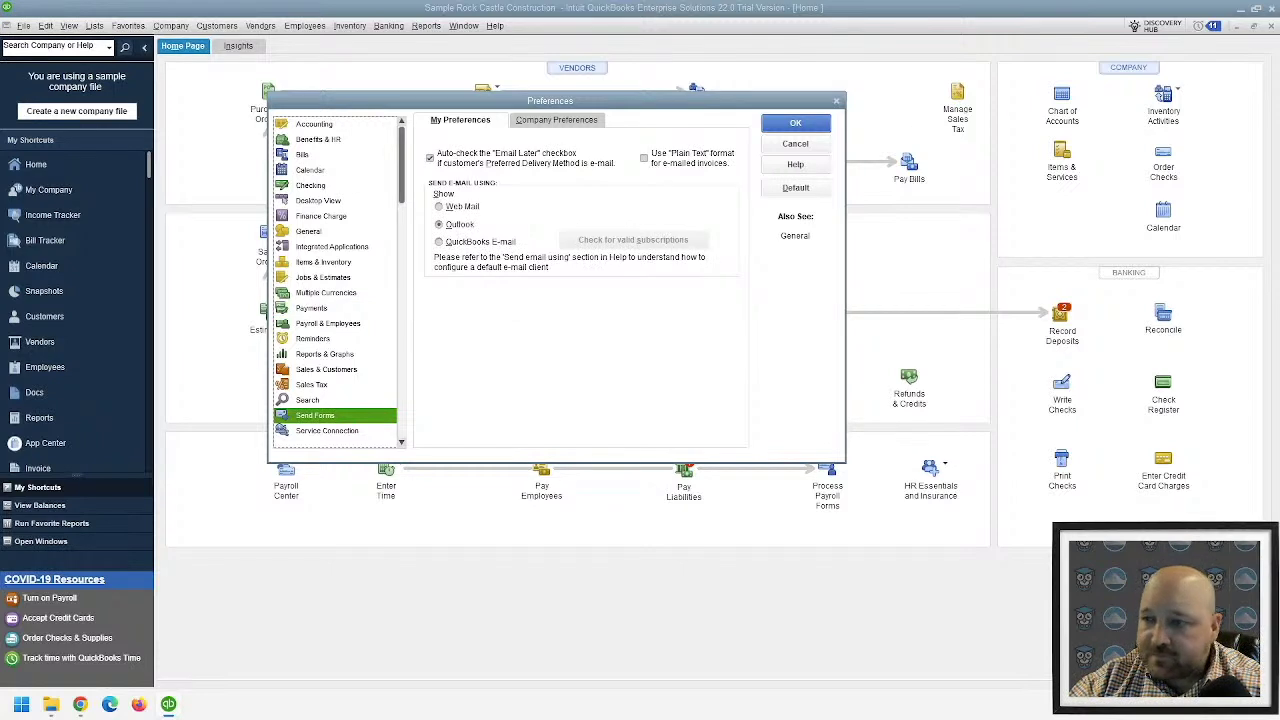
pyautogui.click(534, 120)
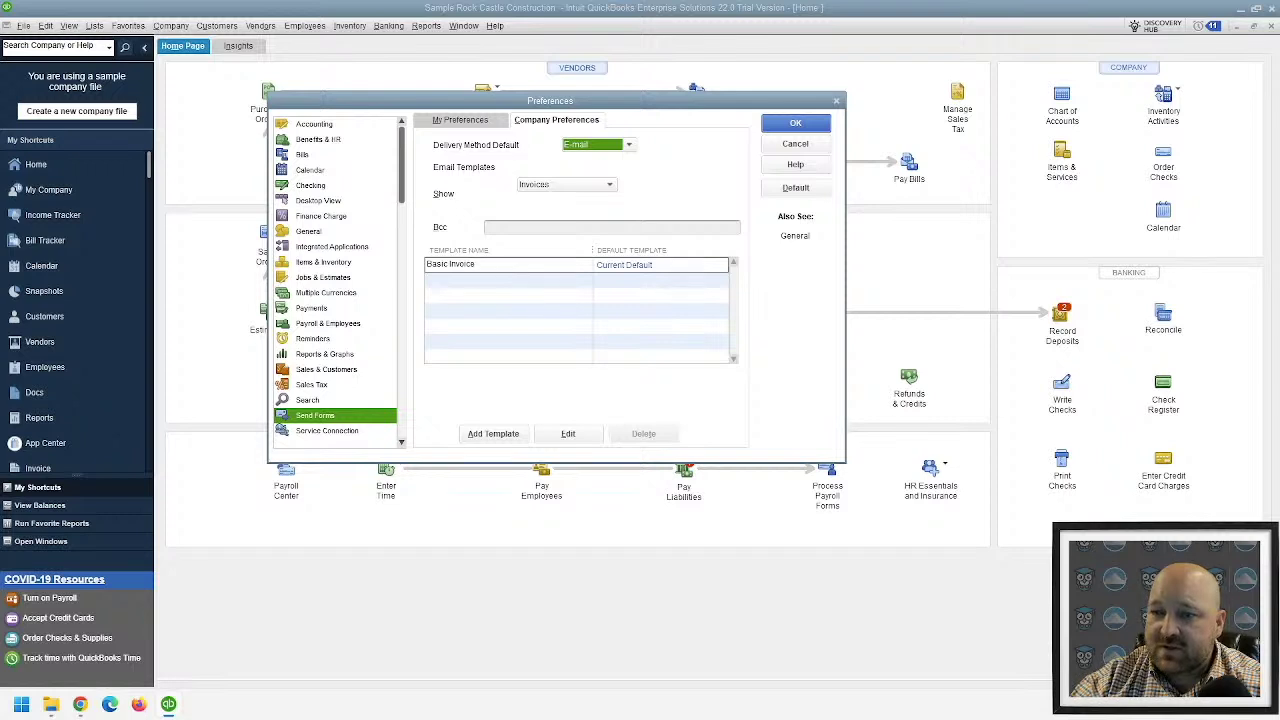
pyautogui.press('Tab')
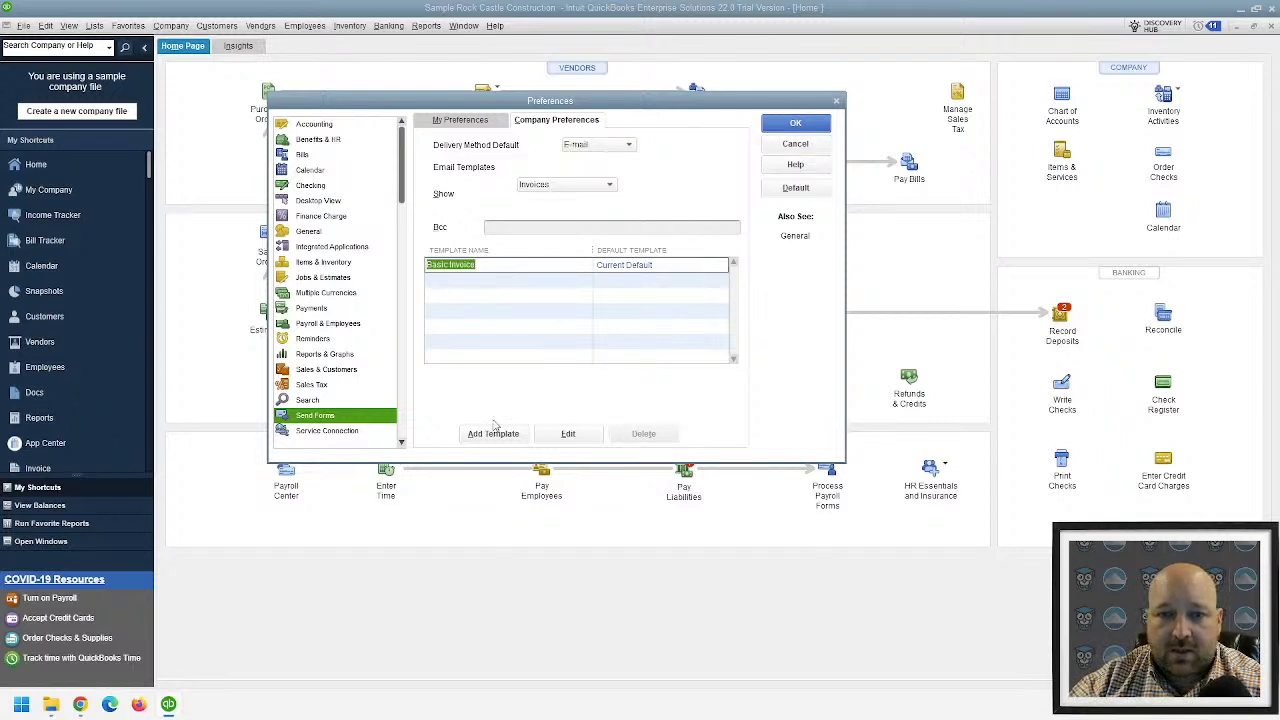
pyautogui.click(572, 434)
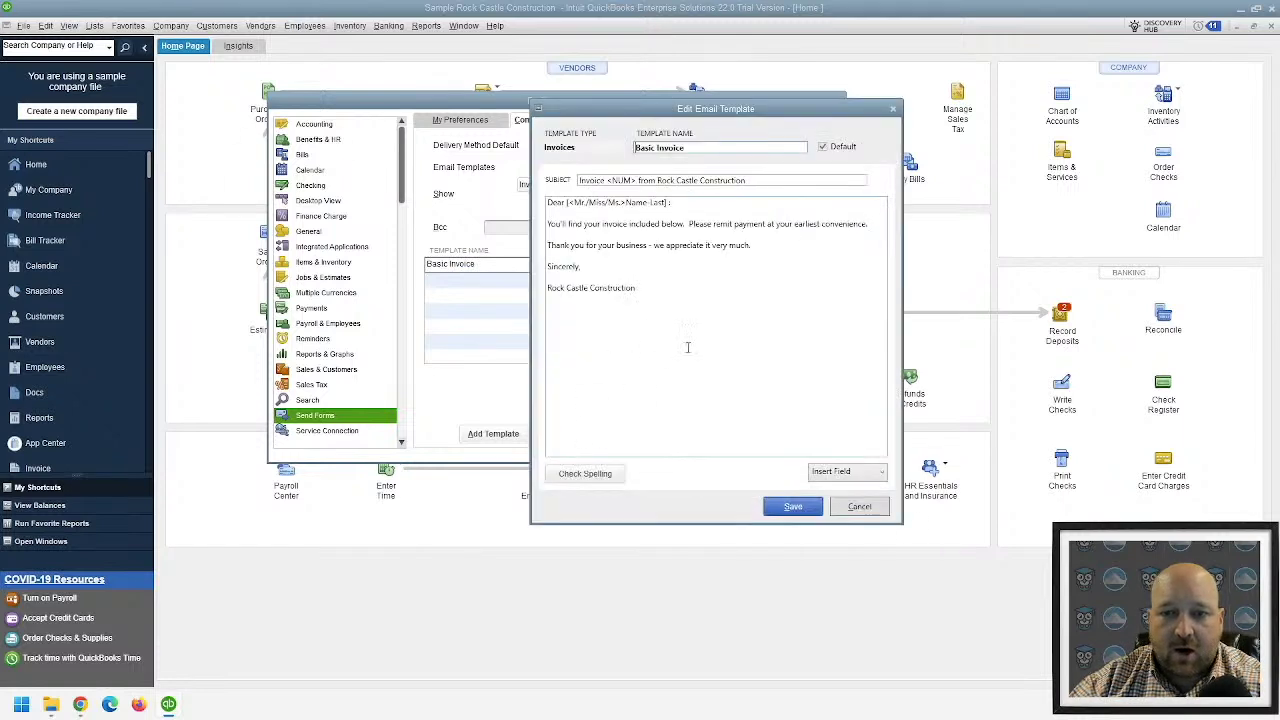
# - Reopen the Basic Invoice template and append '| PO #:' to the subject after Construction
pyautogui.press('Escape')
pyautogui.click(572, 434)
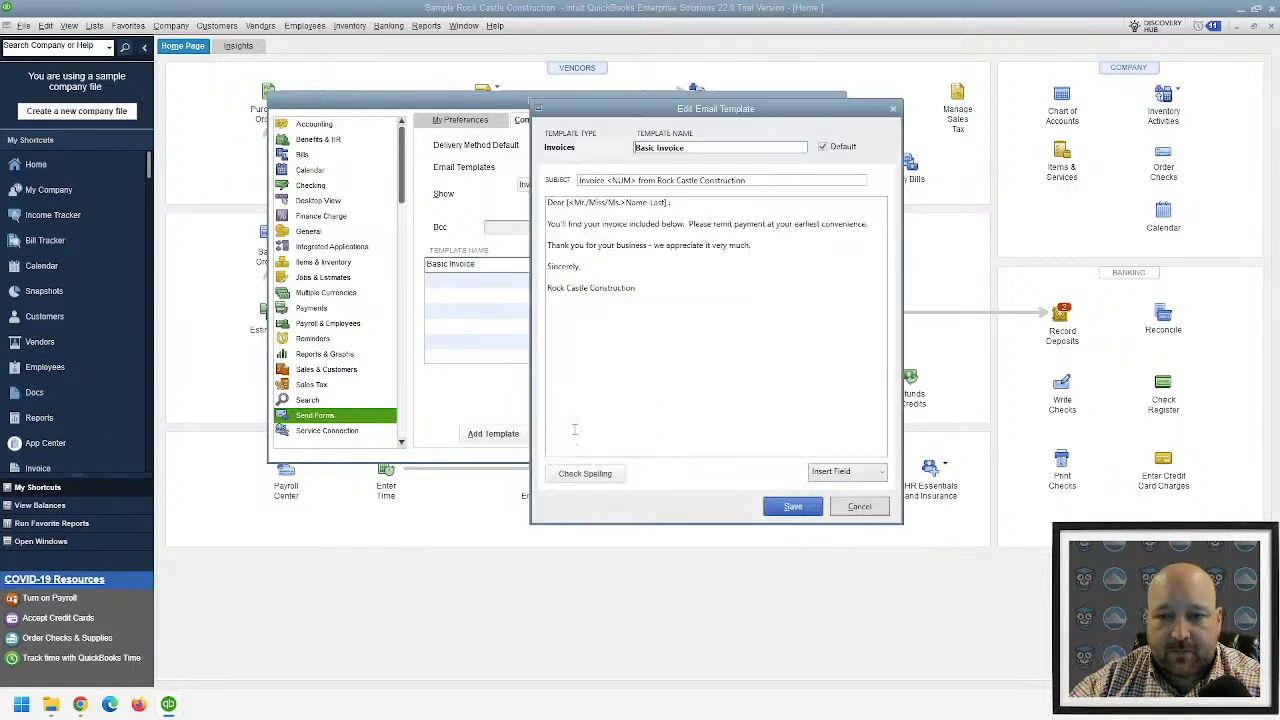
pyautogui.click(606, 180)
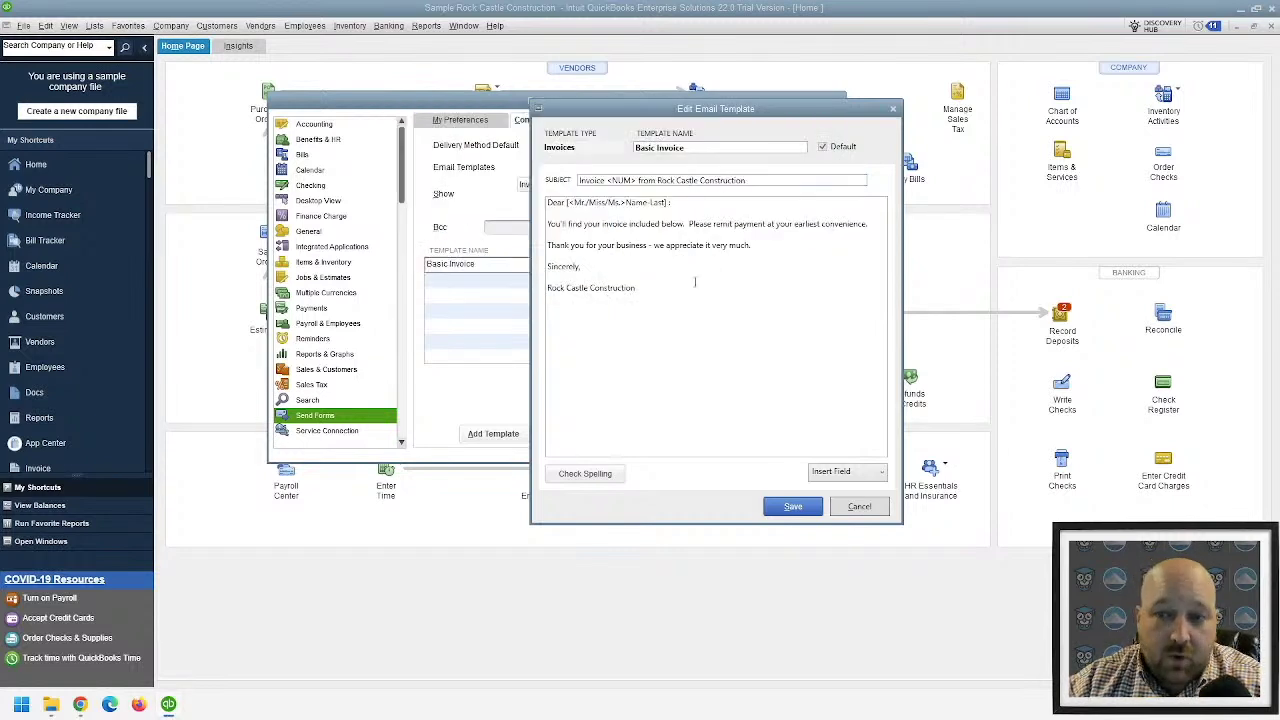
pyautogui.click(808, 179)
pyautogui.write('| PO #:')
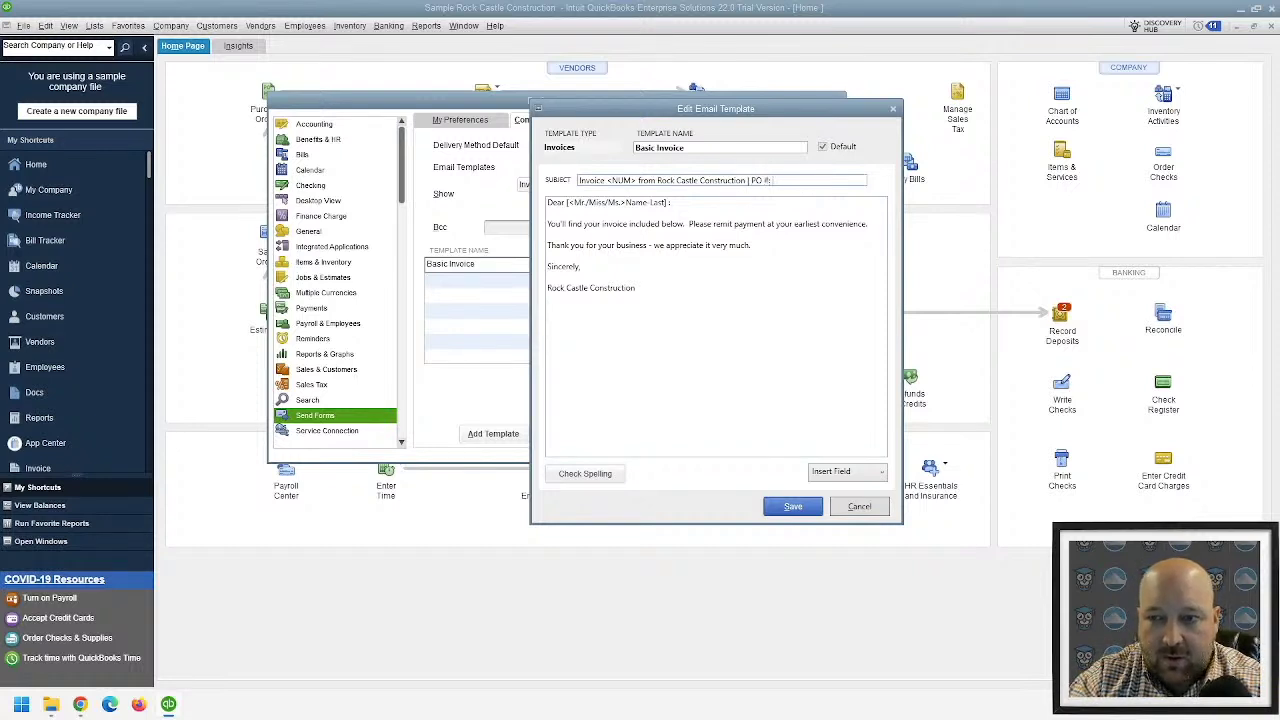
# - Move the template editor up-left and bring up the Insert Field list of merge fields
pyautogui.click(864, 477)
pyautogui.click(746, 112)
pyautogui.moveTo(741, 114); pyautogui.dragTo(650, 60)
pyautogui.click(812, 424)
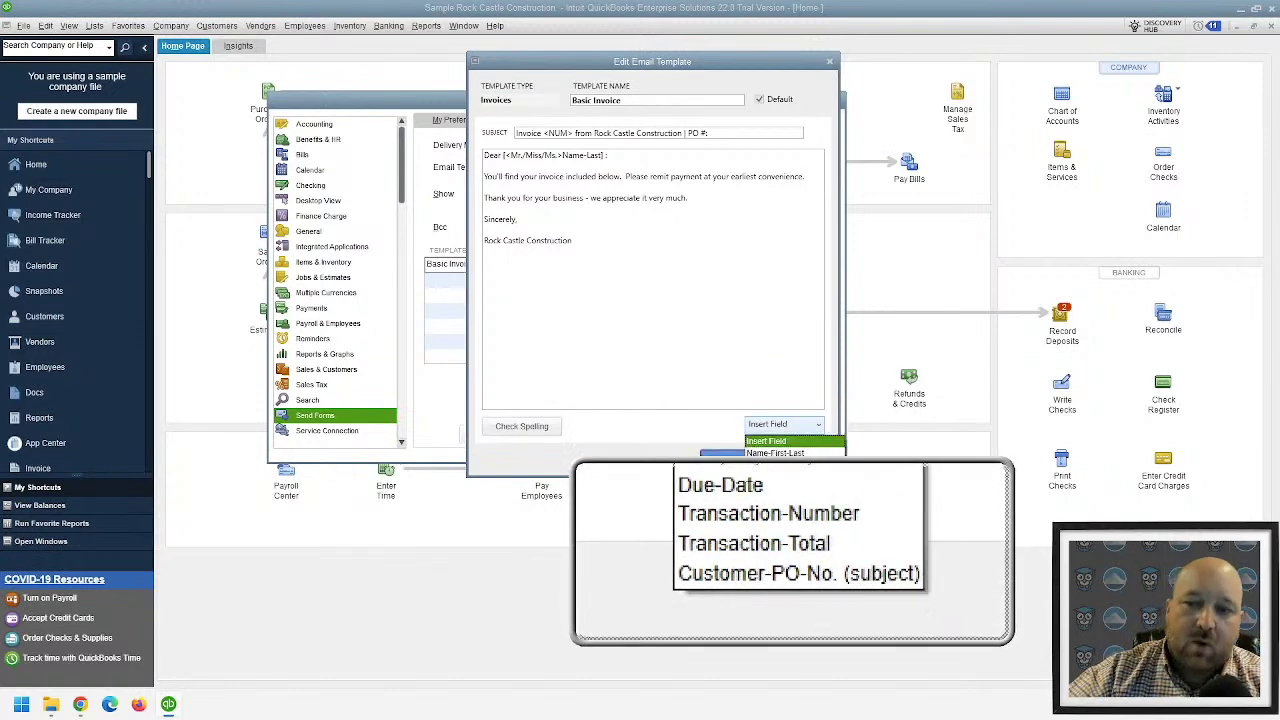
# - Insert the Customer-PO-No. field into the subject, then cancel since stock templates can't be saved
pyautogui.click(786, 428)
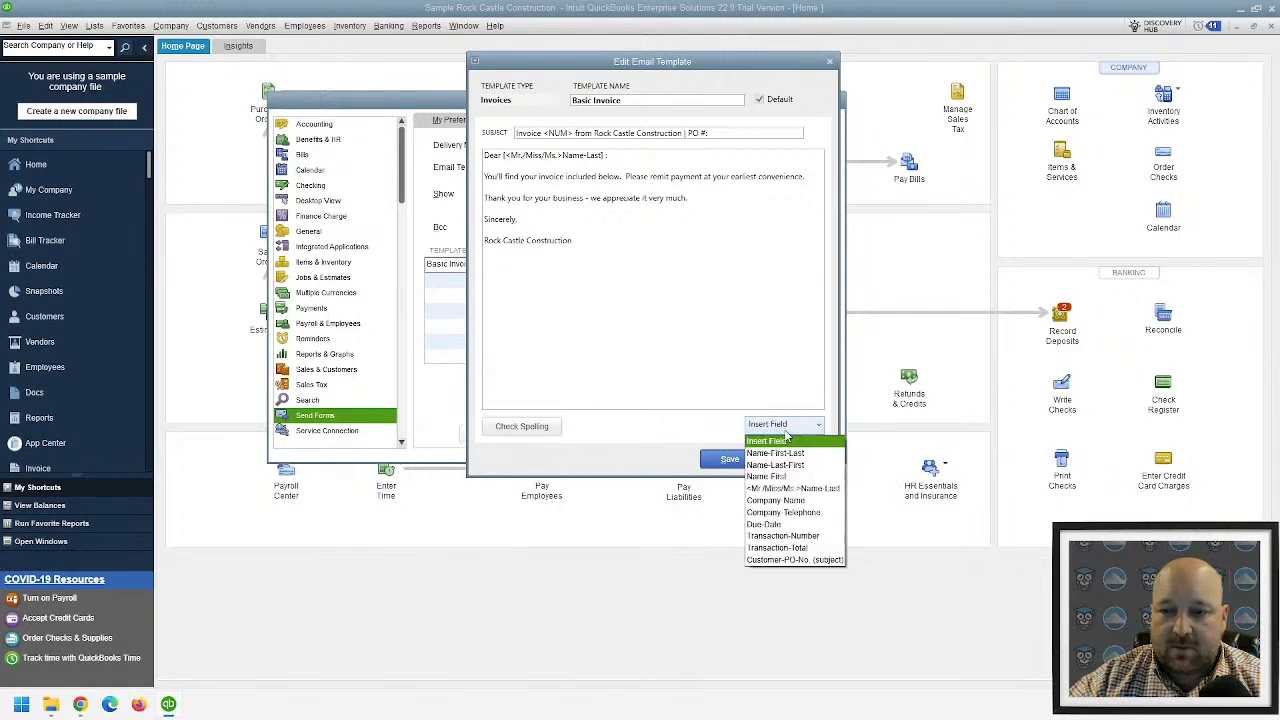
pyautogui.click(799, 561)
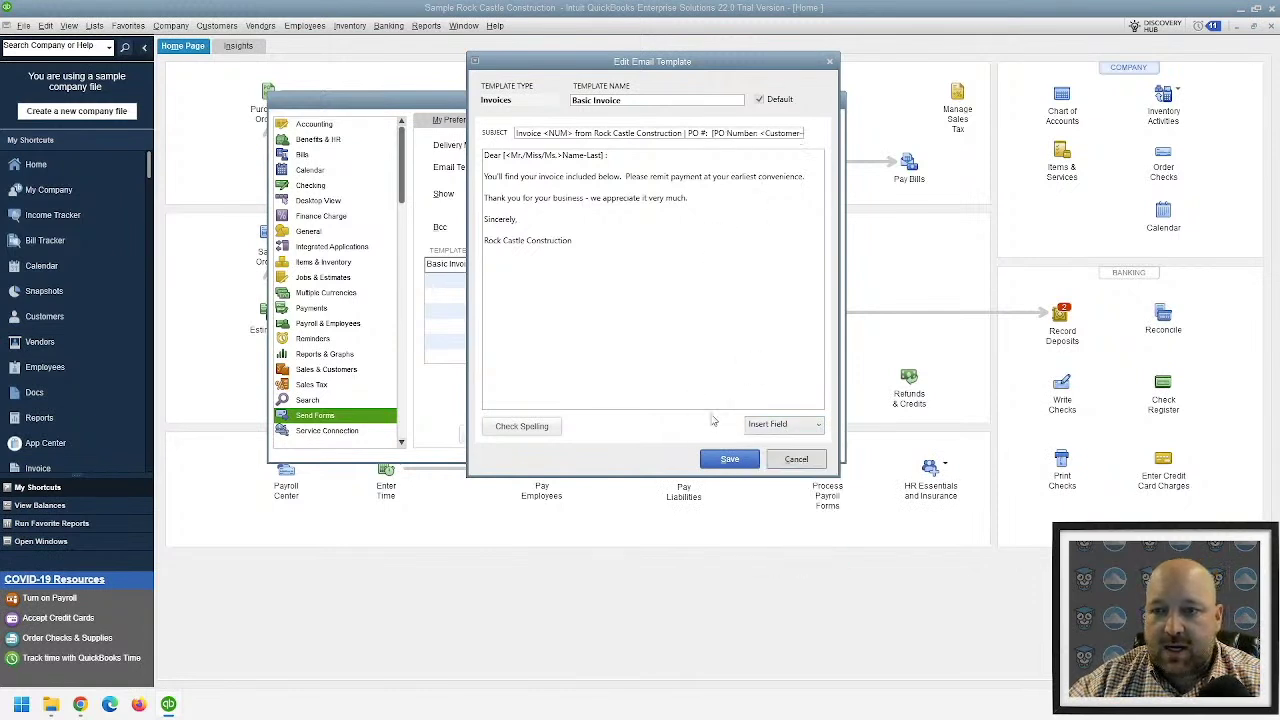
pyautogui.click(735, 462)
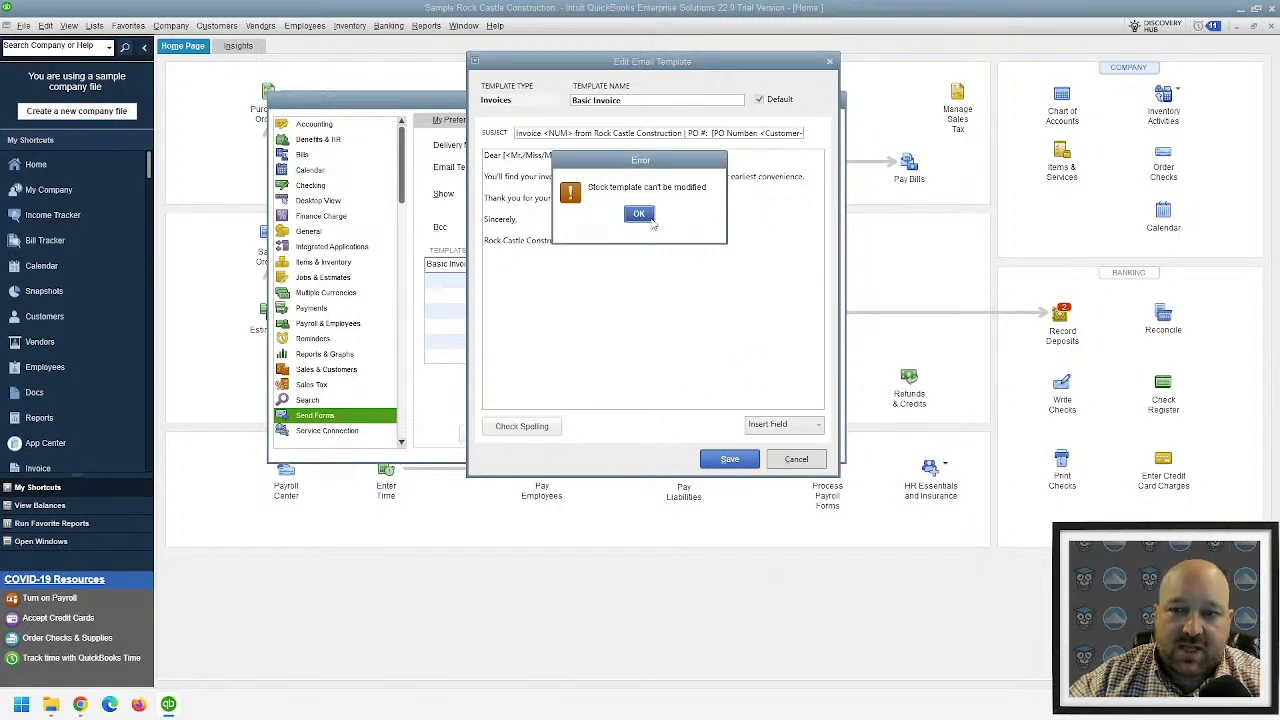
pyautogui.click(652, 217)
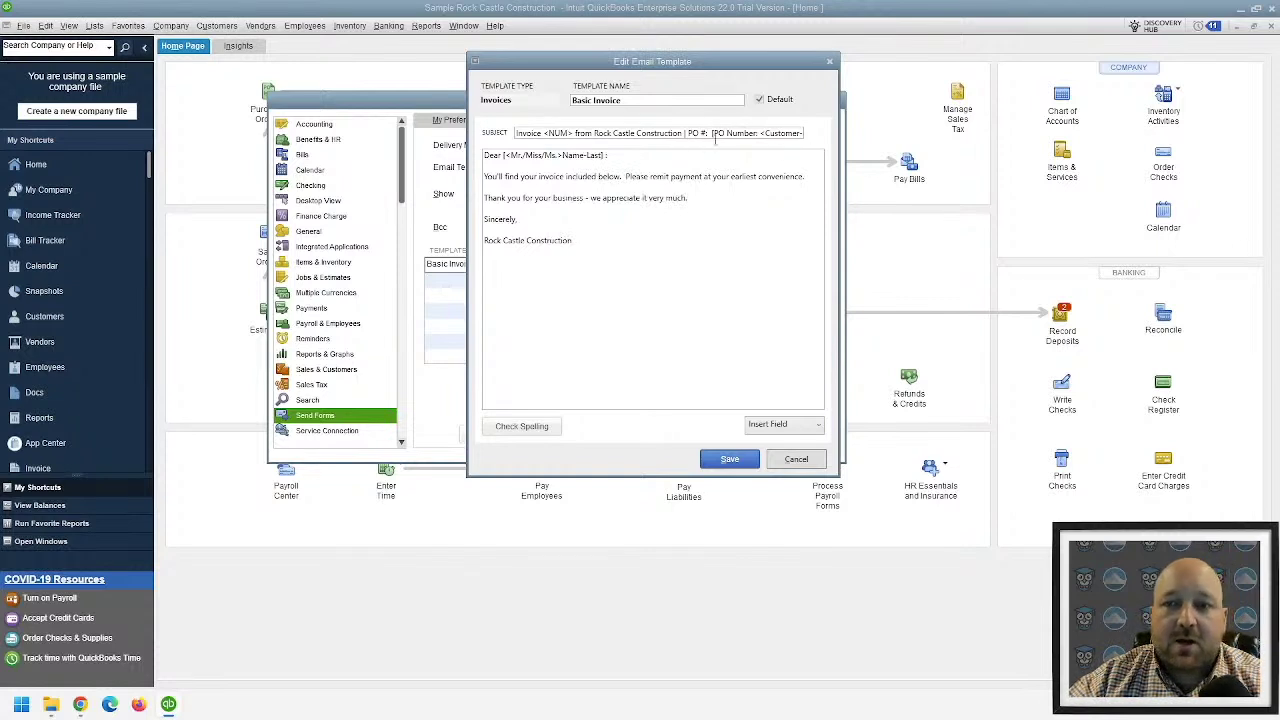
pyautogui.moveTo(708, 133); pyautogui.dragTo(940, 140)
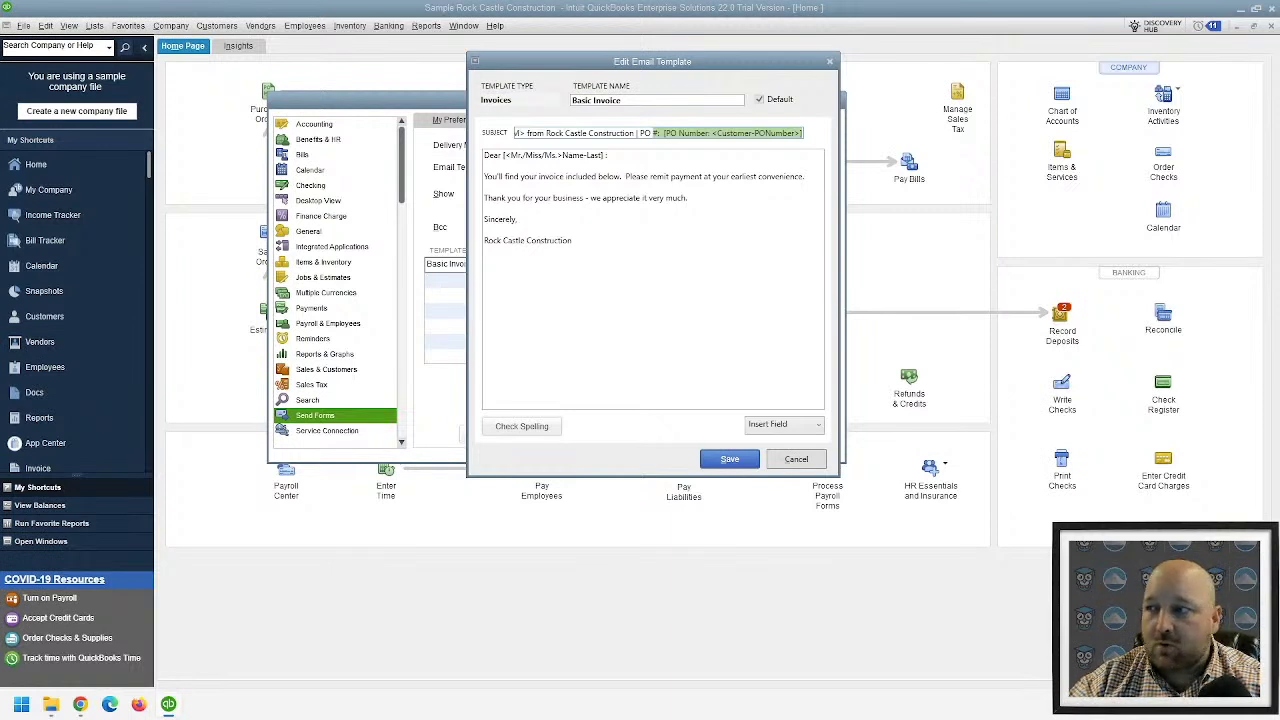
pyautogui.click(829, 62)
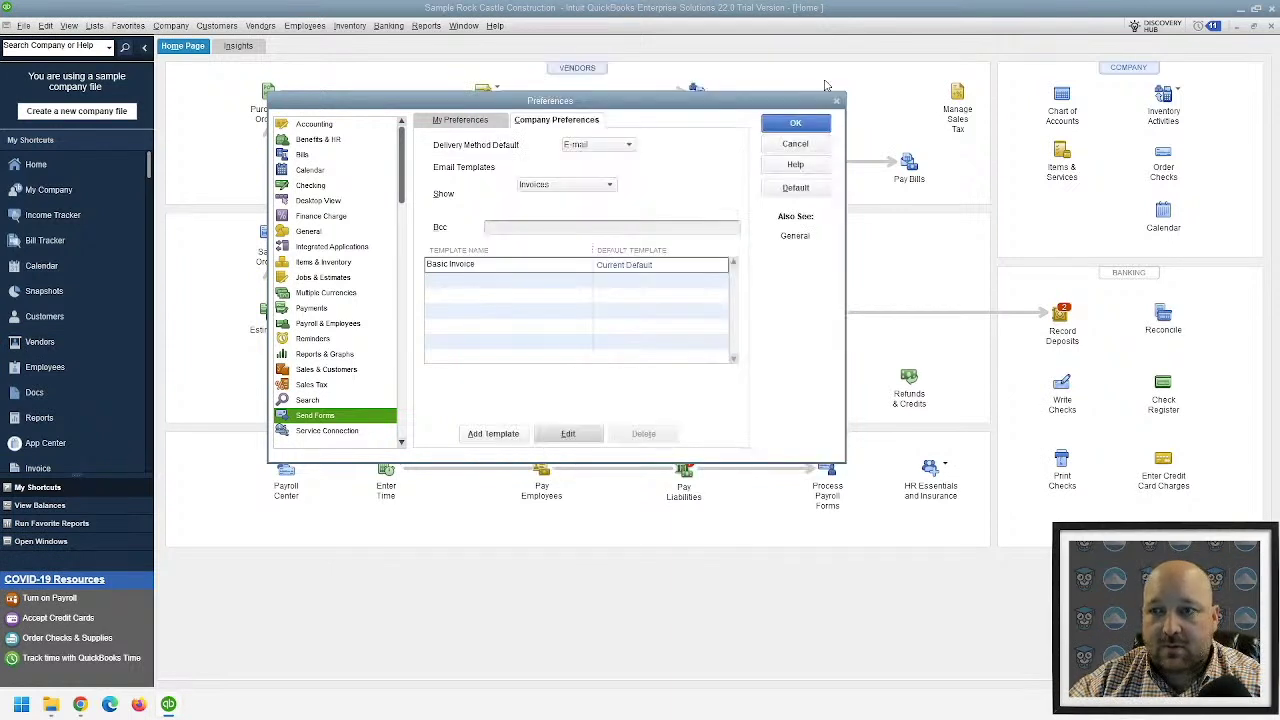
# - Close the Preferences window and start a new invoice from the Customers menu
pyautogui.click(834, 103)
pyautogui.click(639, 214)
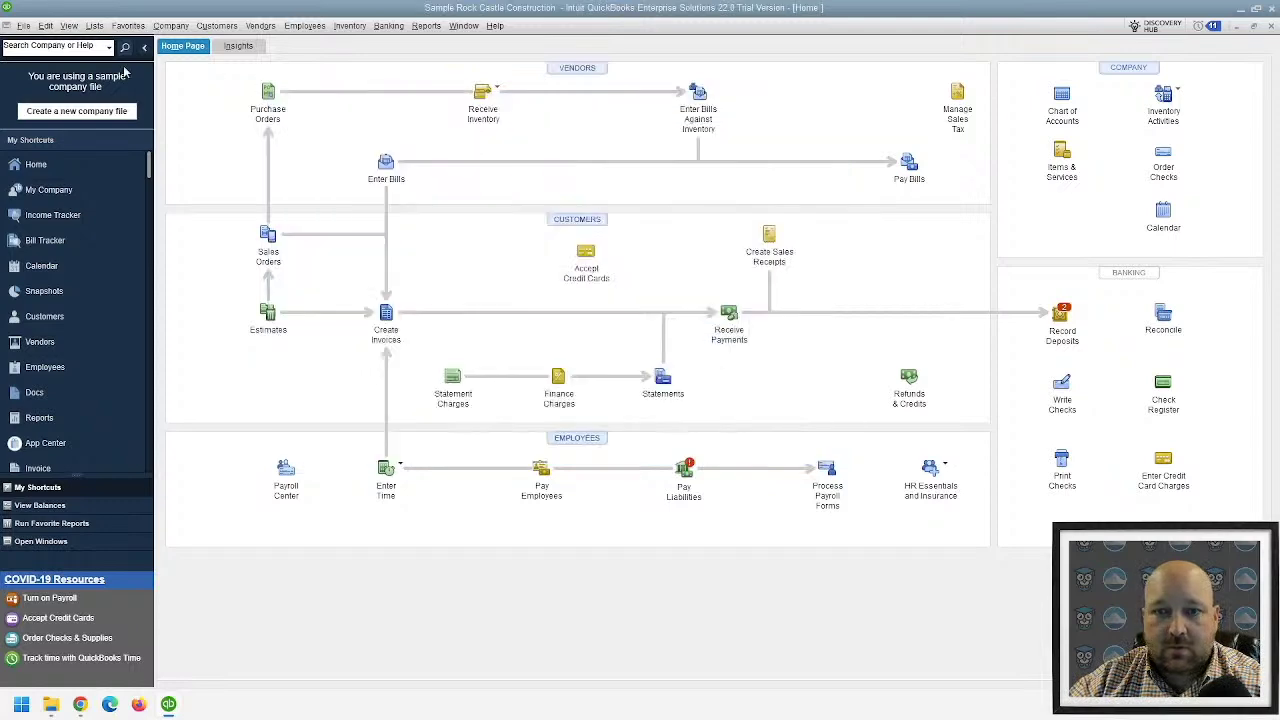
pyautogui.click(170, 25)
pyautogui.moveTo(216, 25)
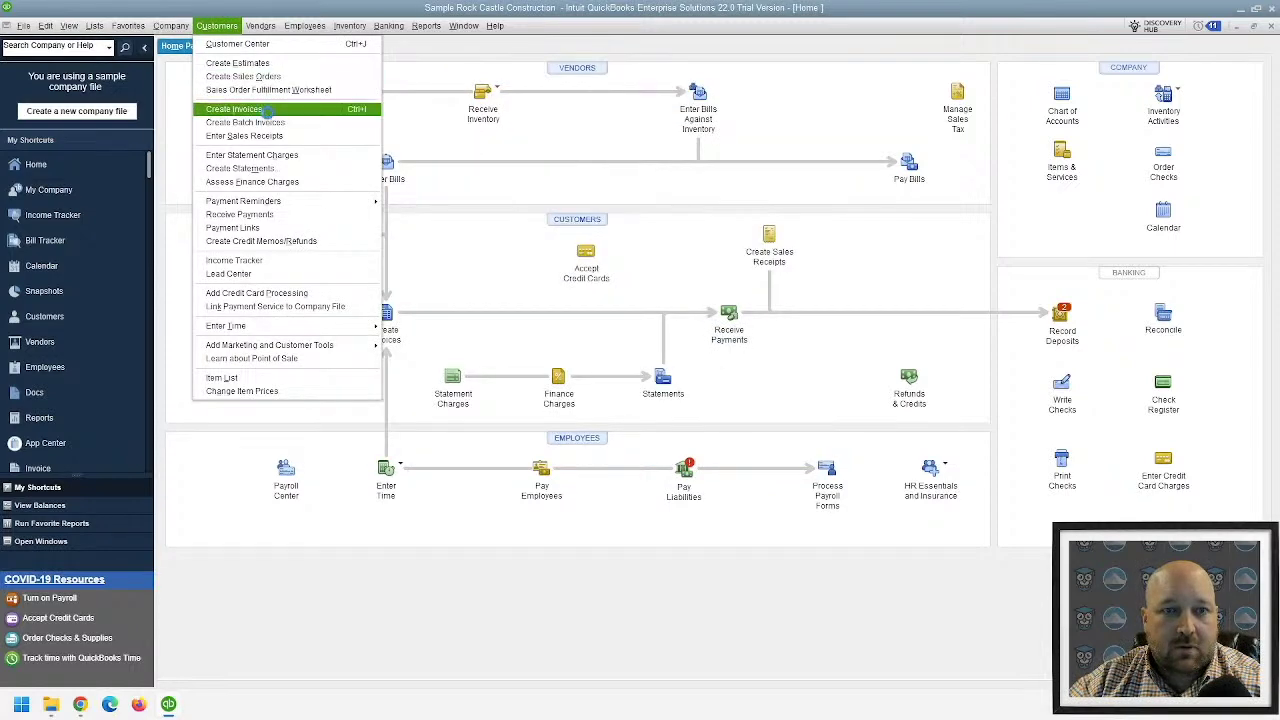
pyautogui.click(240, 108)
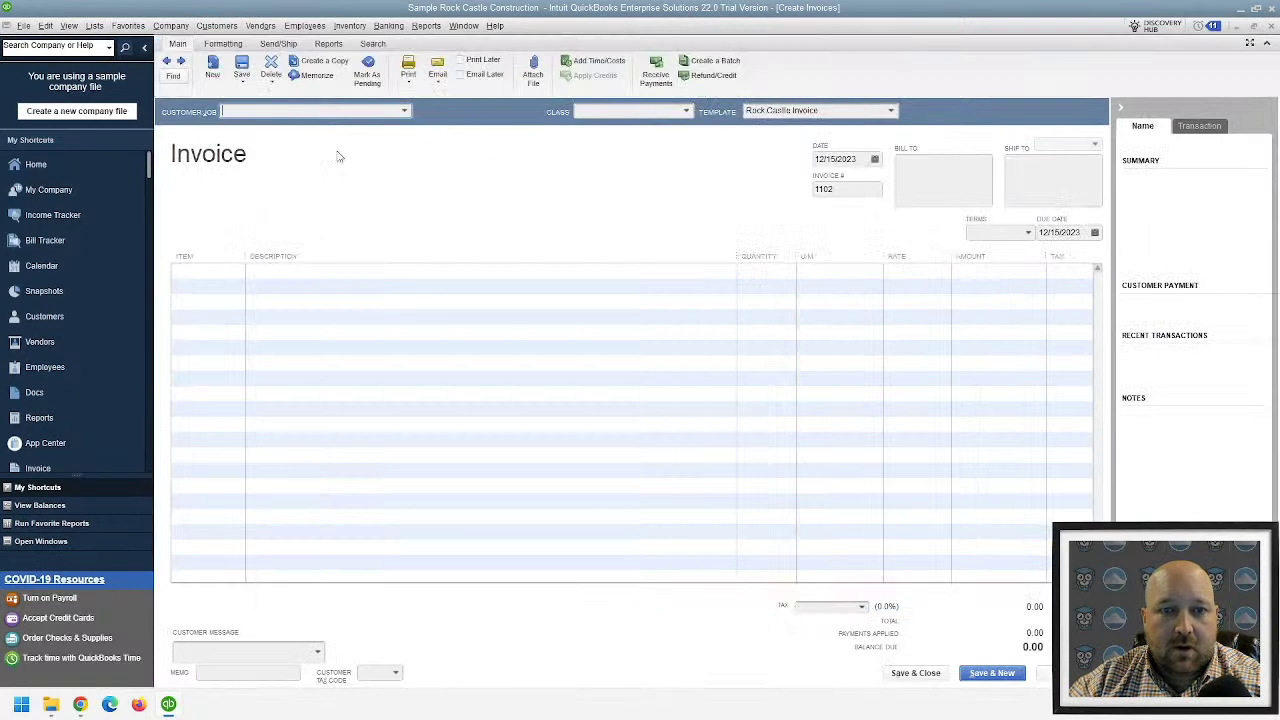
# - Choose the remodel customer and fill the invoice from their estimate, totalling 3,114.00
pyautogui.click(404, 111)
pyautogui.click(306, 165)
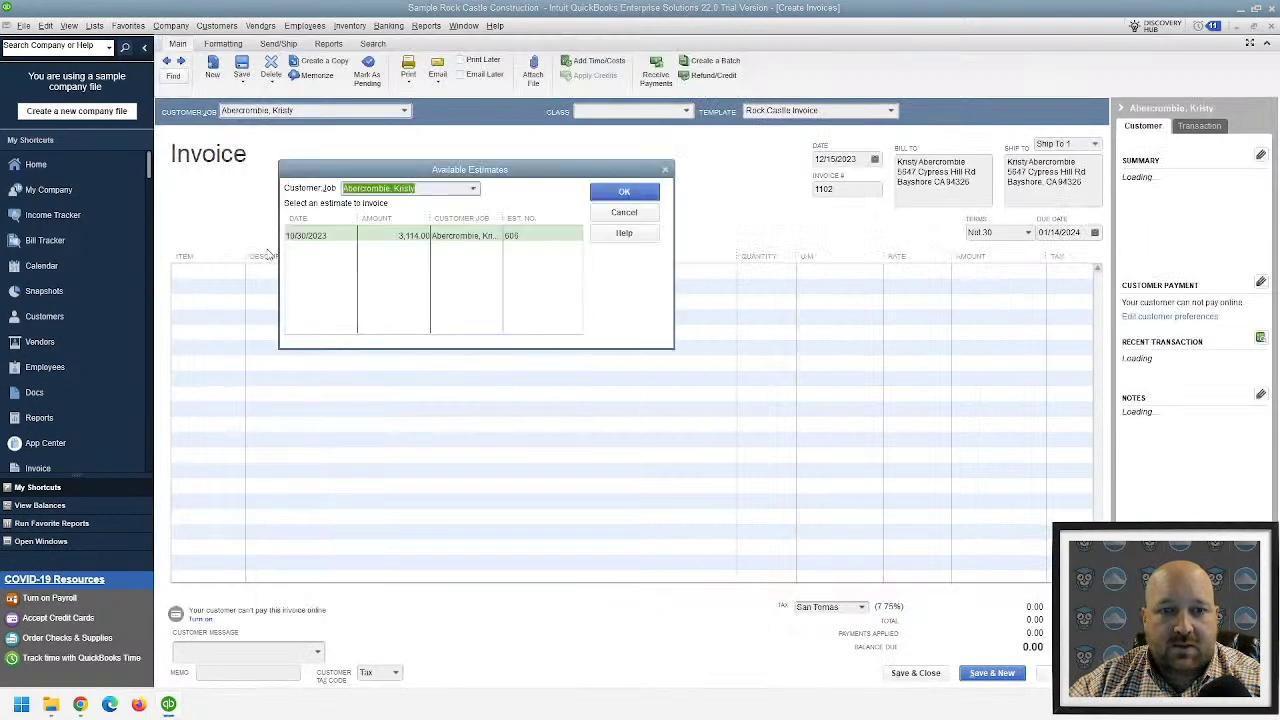
pyautogui.click(633, 194)
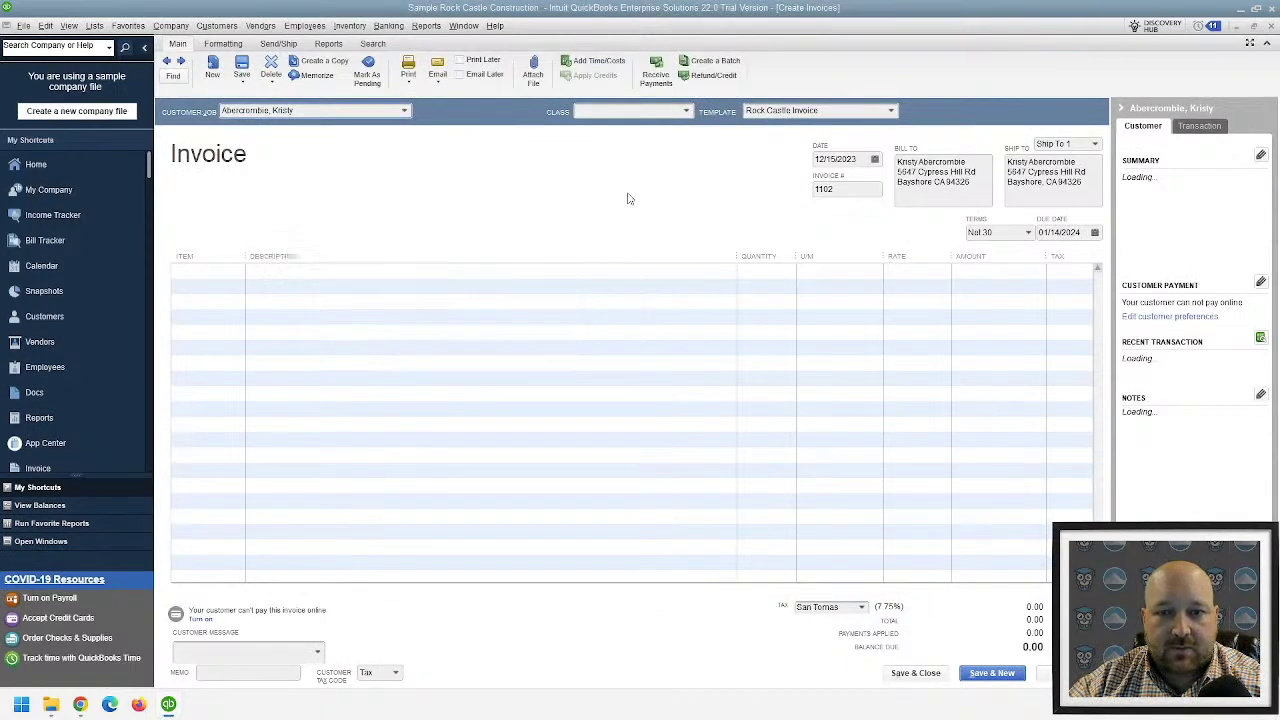
pyautogui.click(241, 174)
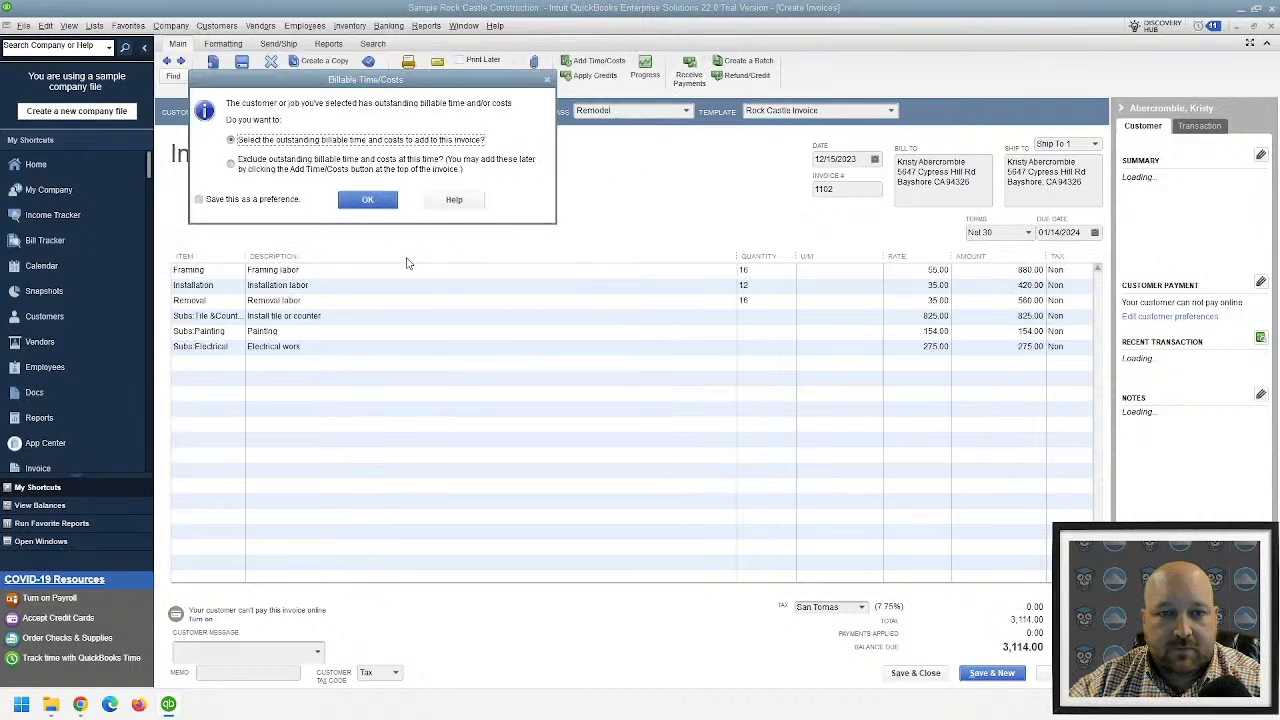
pyautogui.click(368, 201)
pyautogui.click(403, 420)
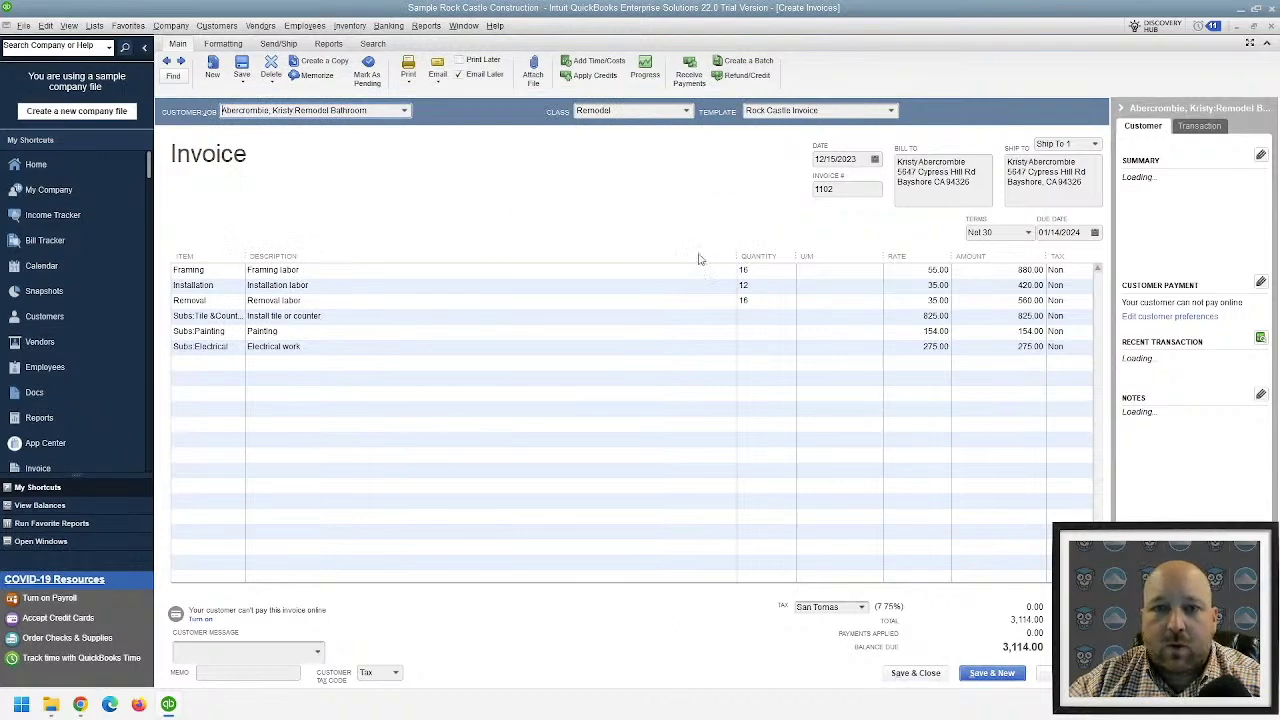
pyautogui.click(441, 84)
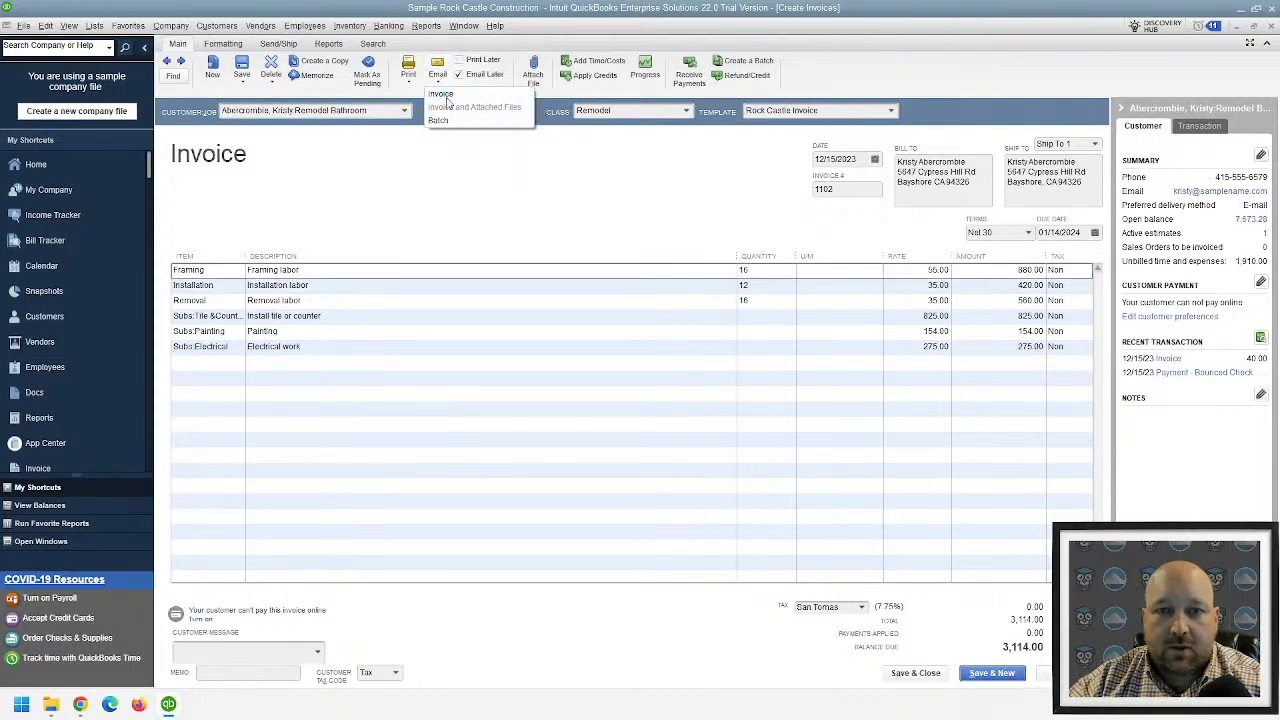
# - Try e-mailing invoice 1102, dismiss the sample-file warning, then save and close it
pyautogui.click(445, 96)
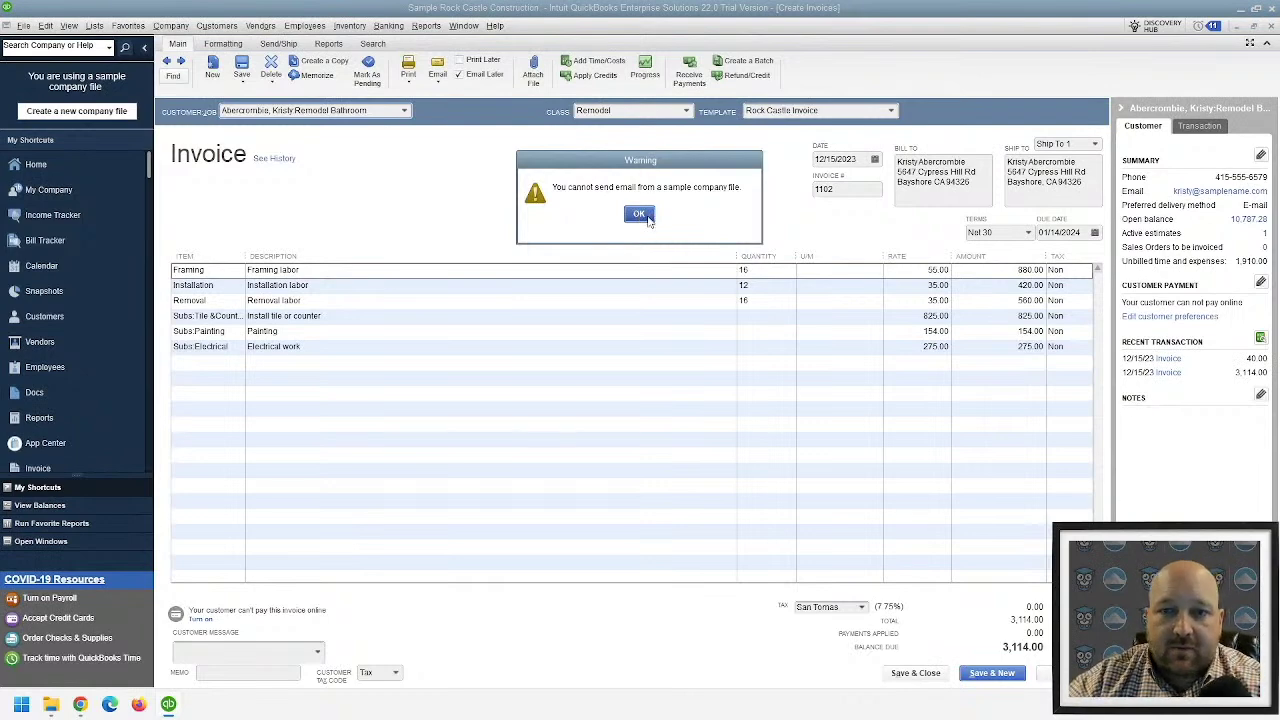
pyautogui.click(640, 214)
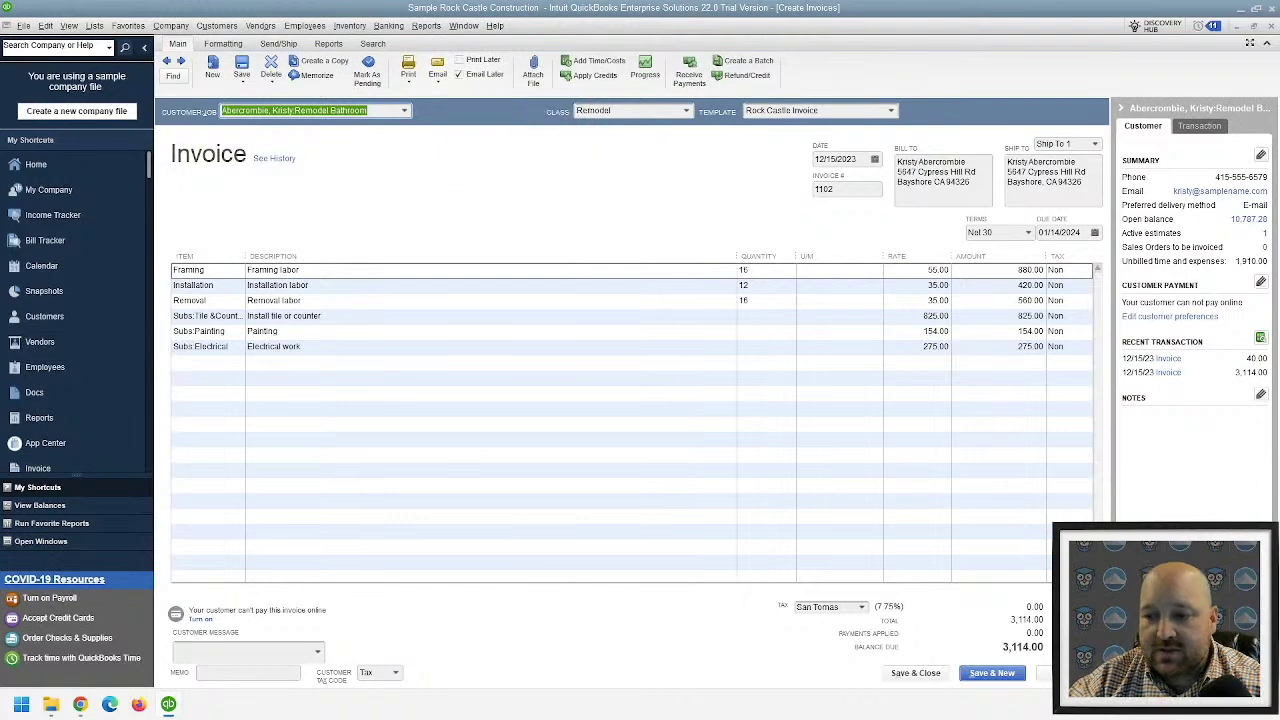
pyautogui.click(927, 675)
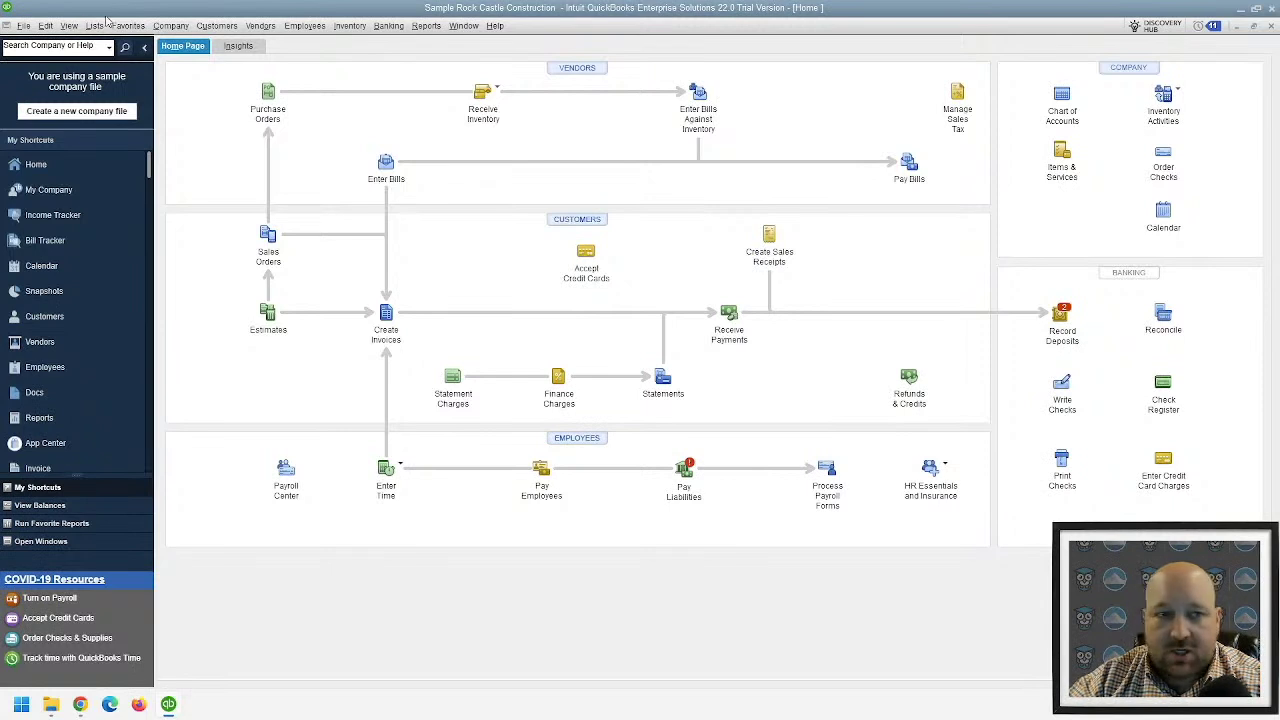
# - Open File > Send Forms, combine forms per recipient, and review the 16 queued forms as 14 e-mails
pyautogui.click(23, 26)
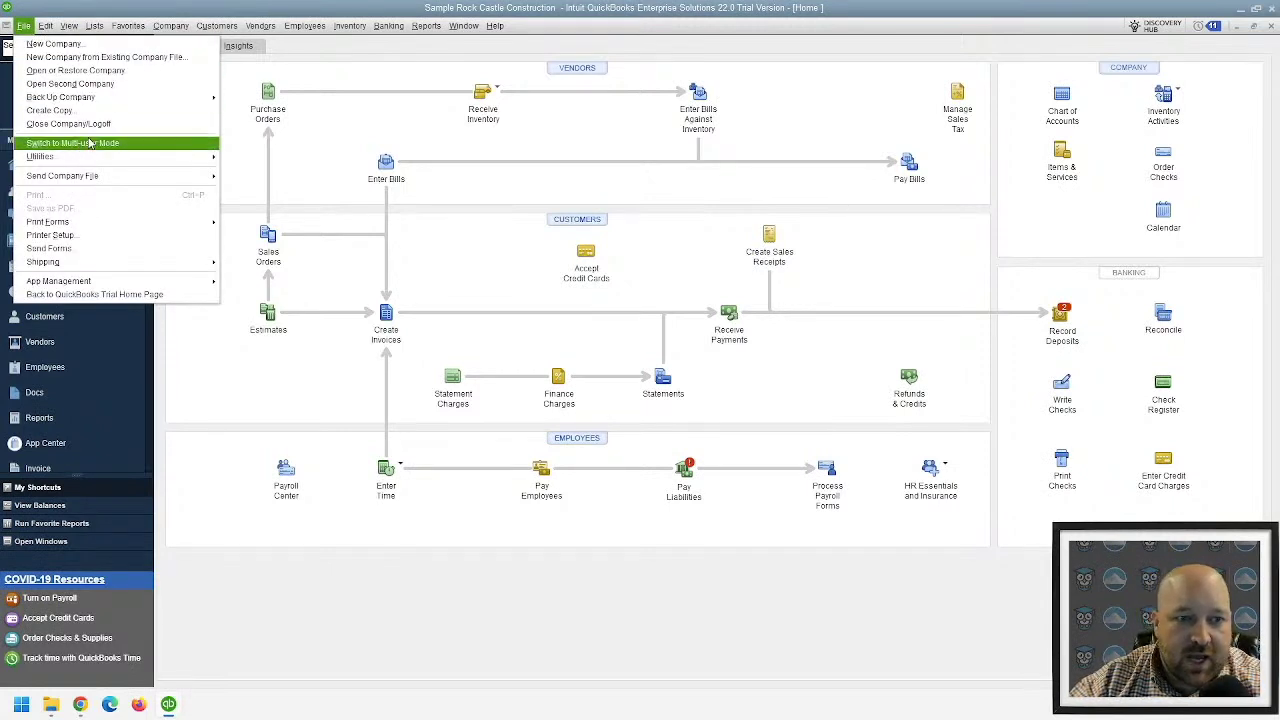
pyautogui.click(124, 256)
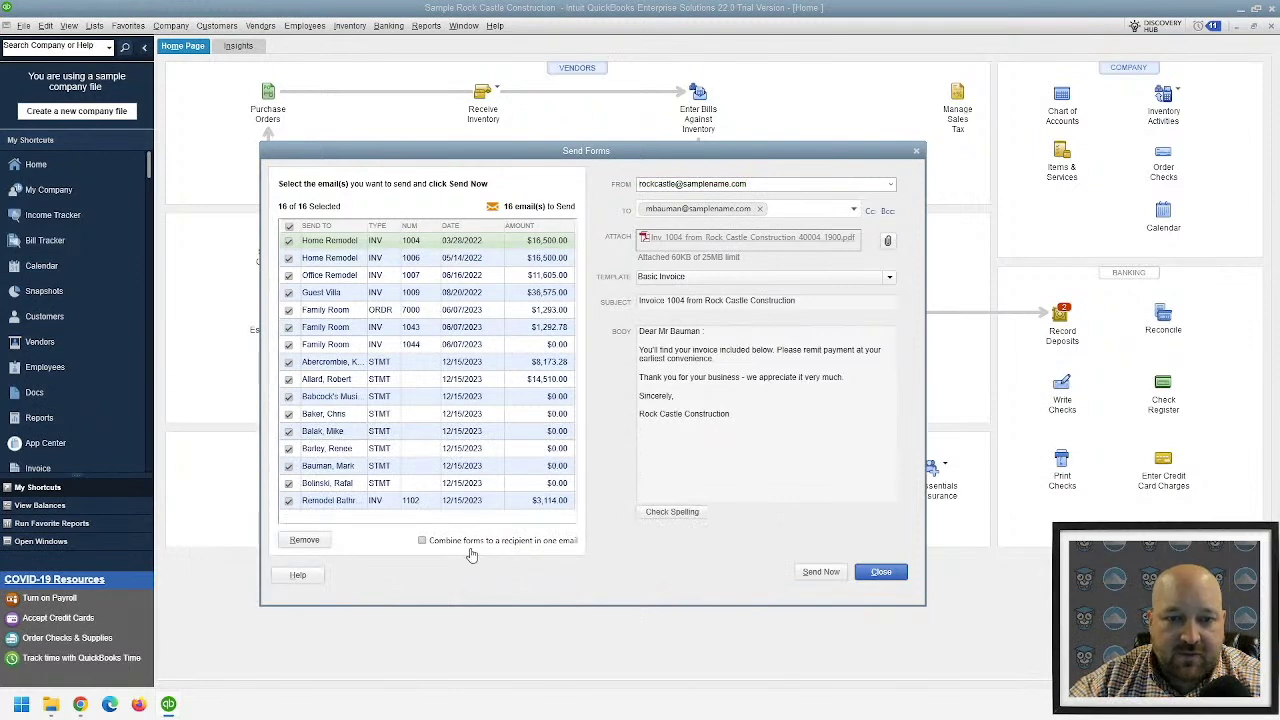
pyautogui.click(422, 540)
pyautogui.scroll(-5, 428, 330)
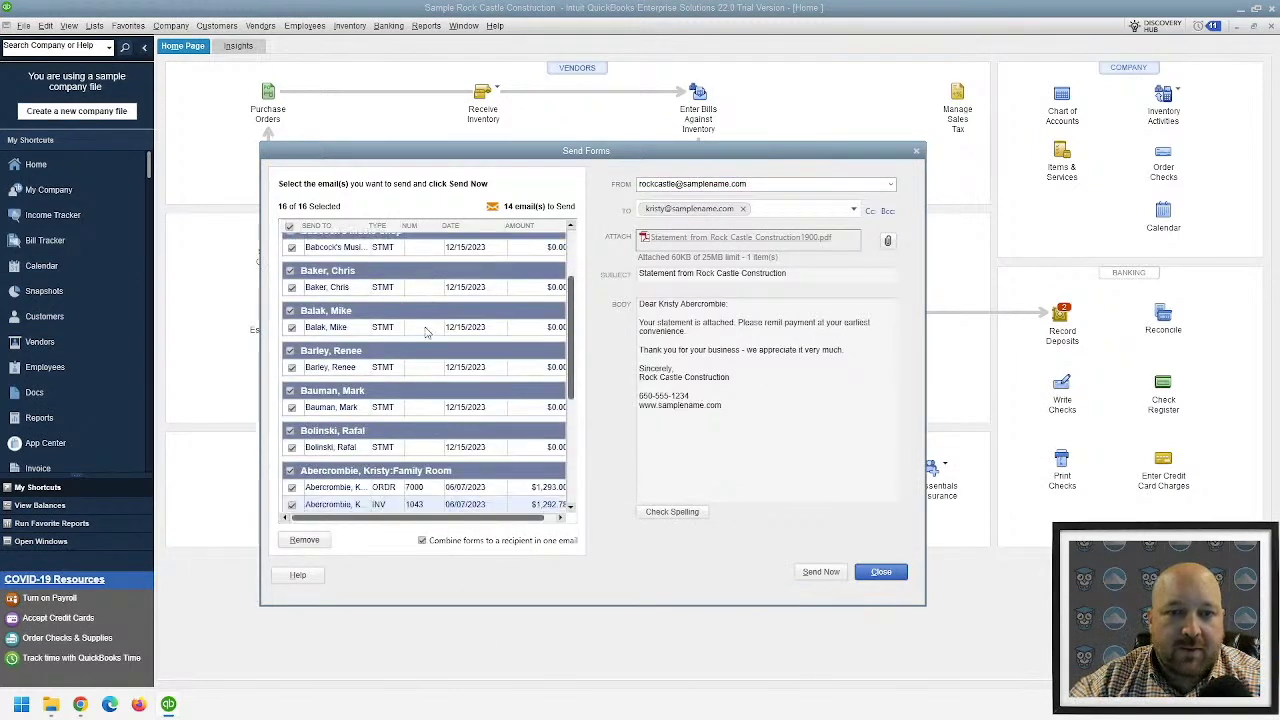
pyautogui.scroll(4, 395, 395)
pyautogui.scroll(2, 398, 378)
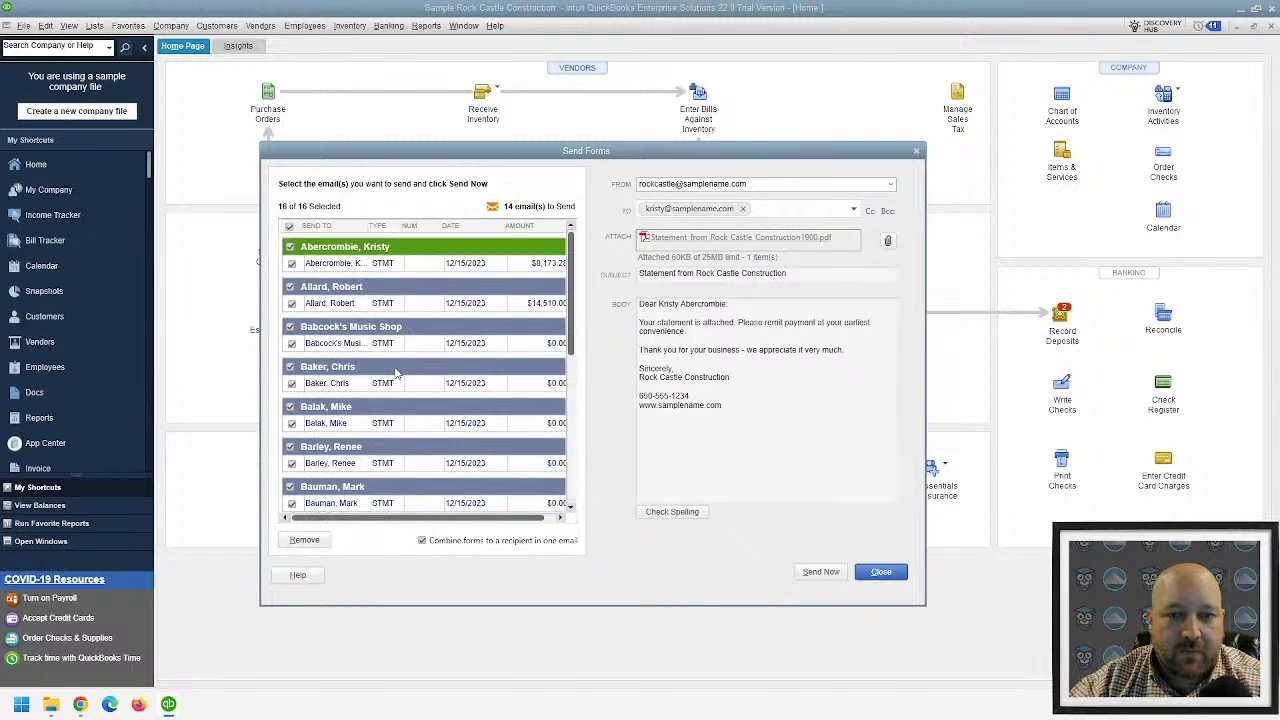
pyautogui.scroll(-6, 296, 377)
pyautogui.scroll(4, 425, 425)
pyautogui.scroll(-1, 425, 425)
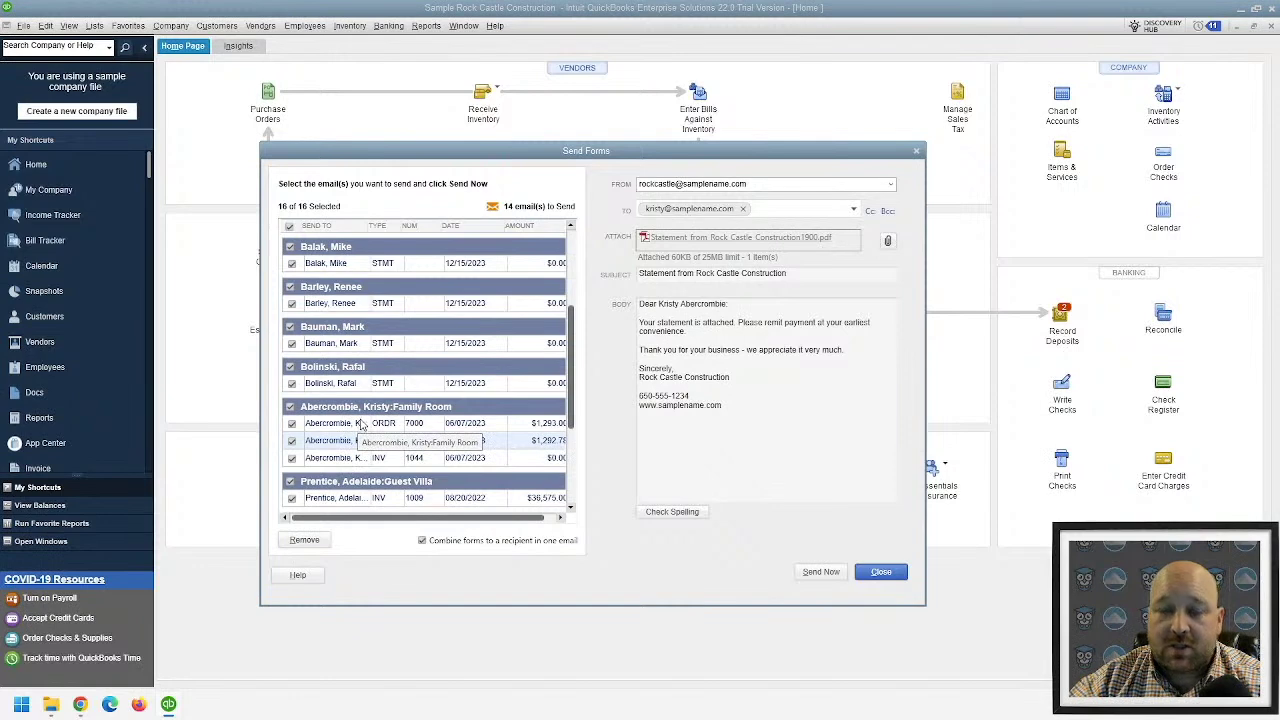
pyautogui.scroll(-3, 365, 425)
pyautogui.scroll(-2, 375, 425)
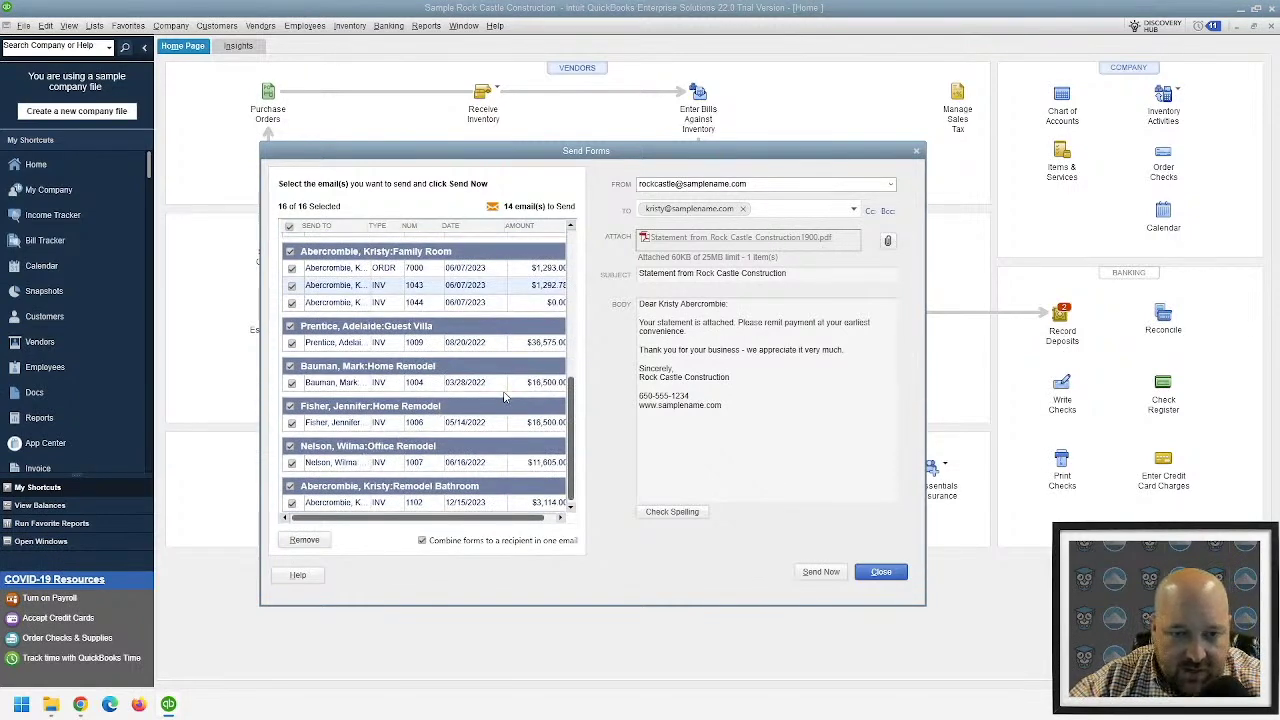
pyautogui.scroll(2, 508, 400)
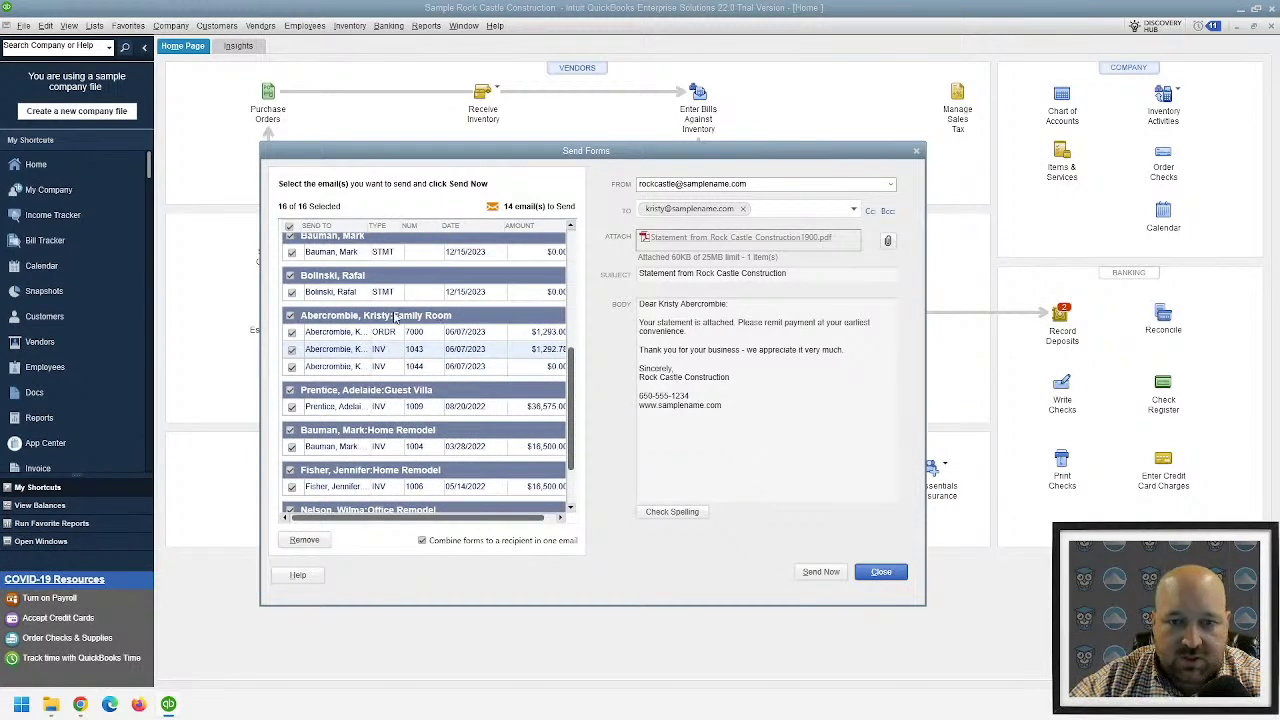
pyautogui.scroll(8, 428, 320)
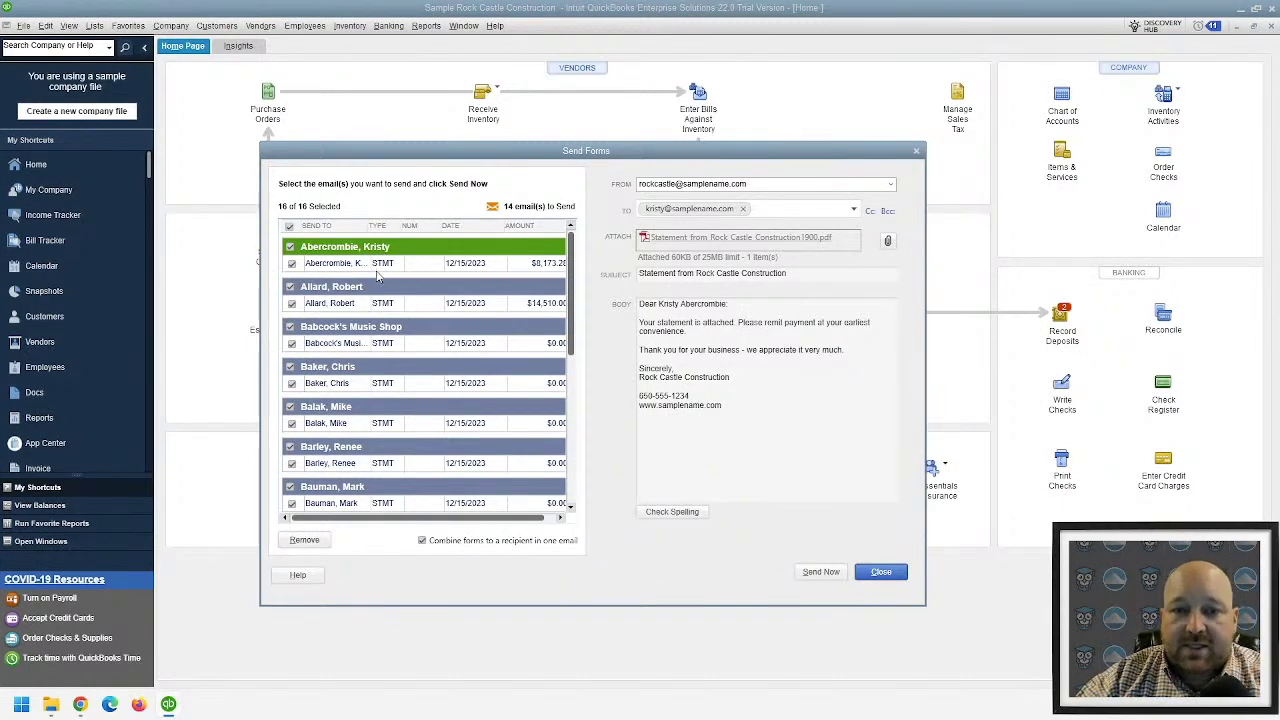
pyautogui.scroll(-5, 378, 277)
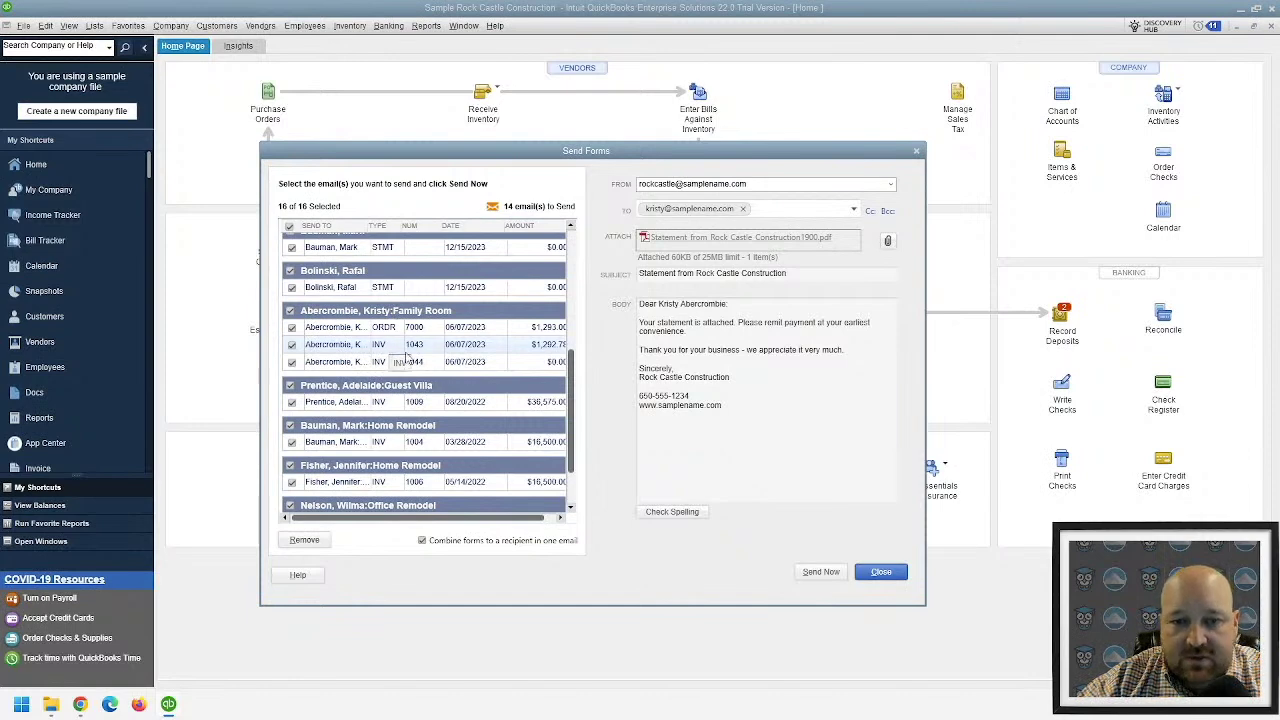
pyautogui.scroll(10, 383, 333)
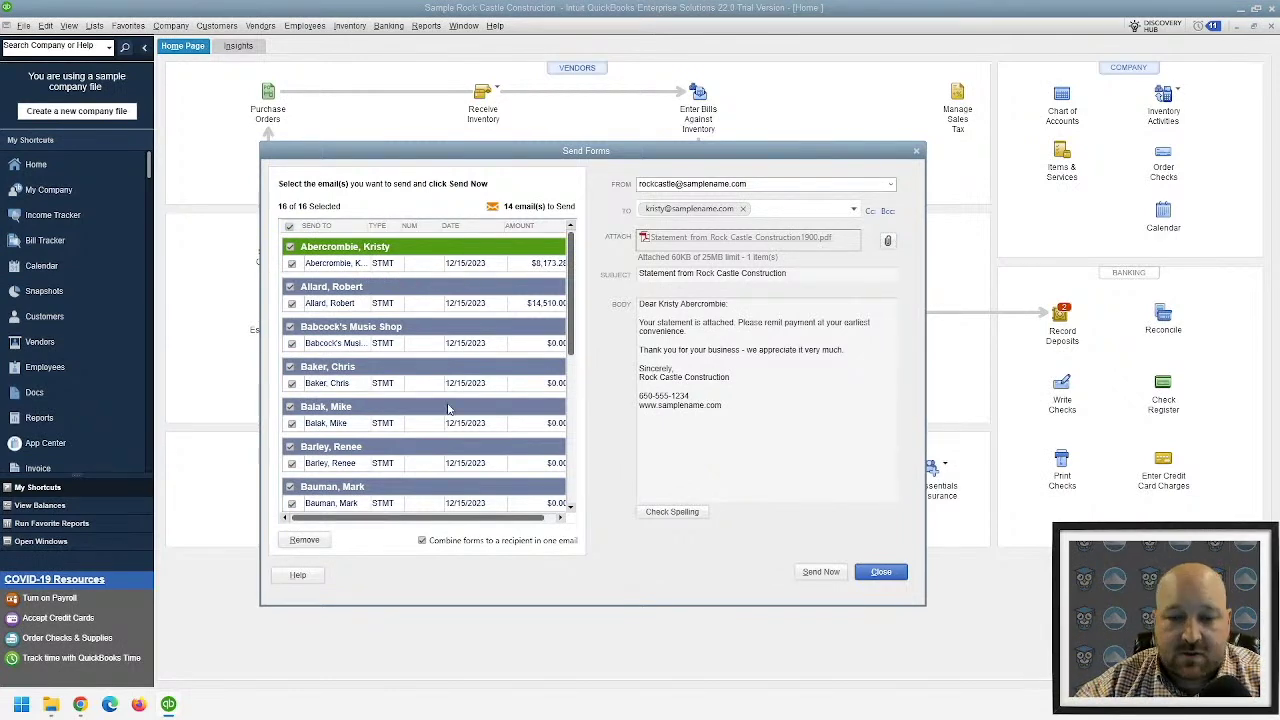
# - Send each form as its own e-mail and sort the queue by a widened Send To column
pyautogui.click(437, 544)
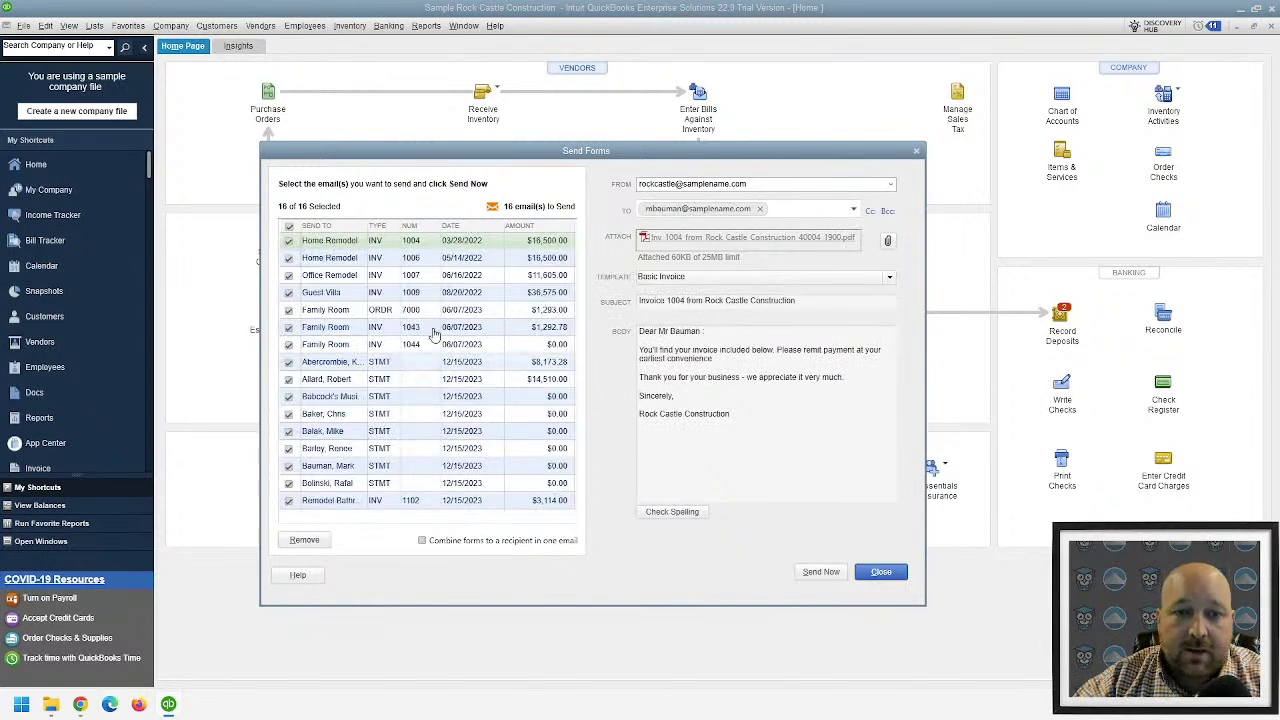
pyautogui.moveTo(369, 226); pyautogui.dragTo(413, 226)
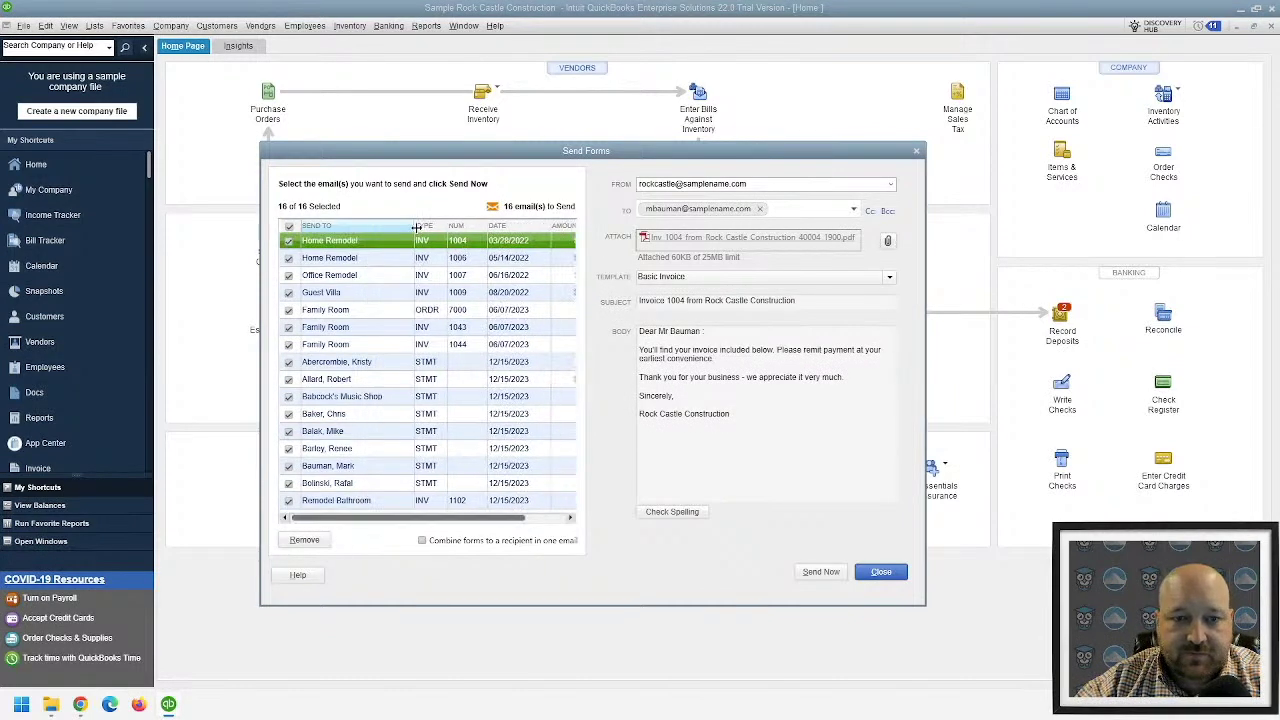
pyautogui.click(390, 227)
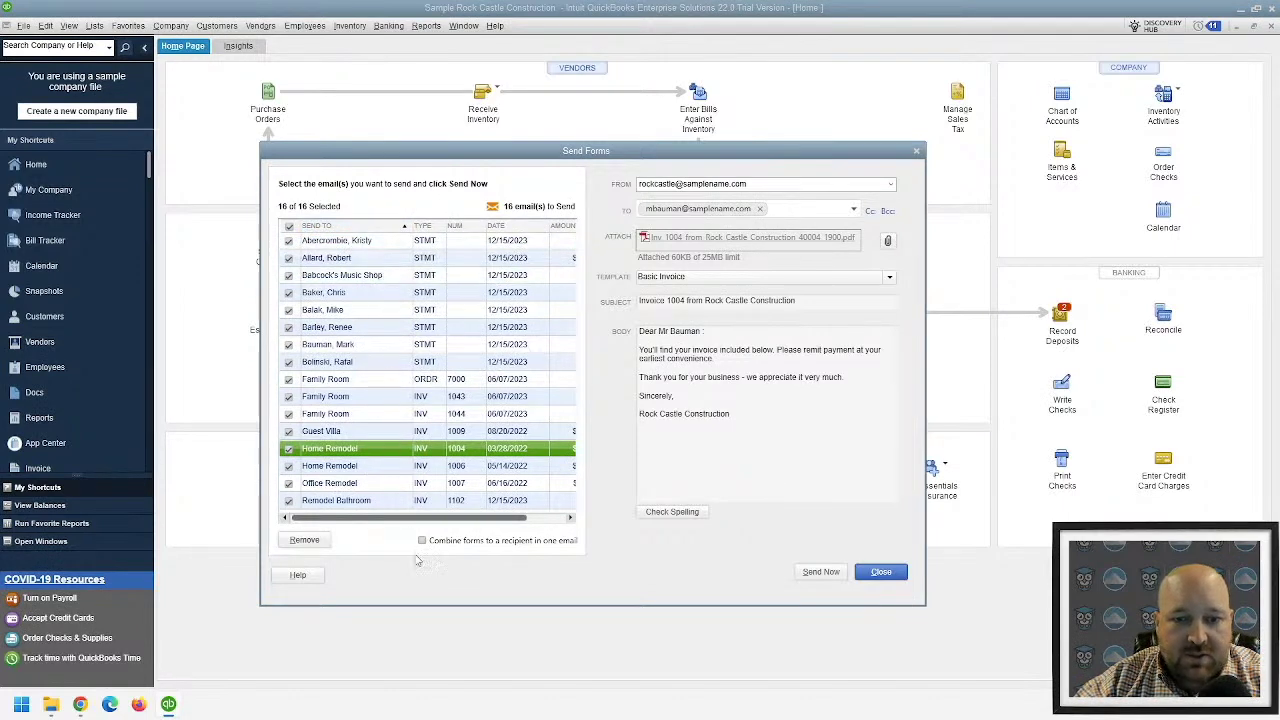
pyautogui.moveTo(440, 517); pyautogui.dragTo(405, 510)
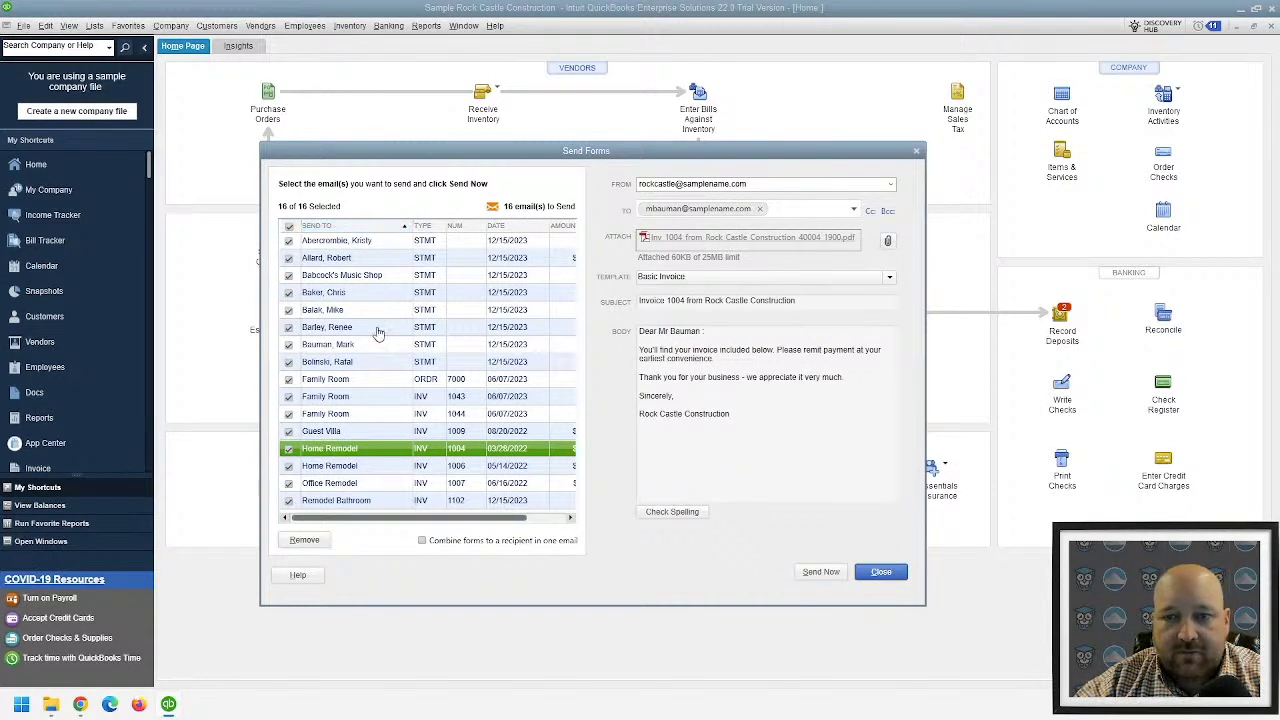
# - Recombine forms into 13 e-mails per recipient and preview the Family Room e-mail's three attachments
pyautogui.click(423, 541)
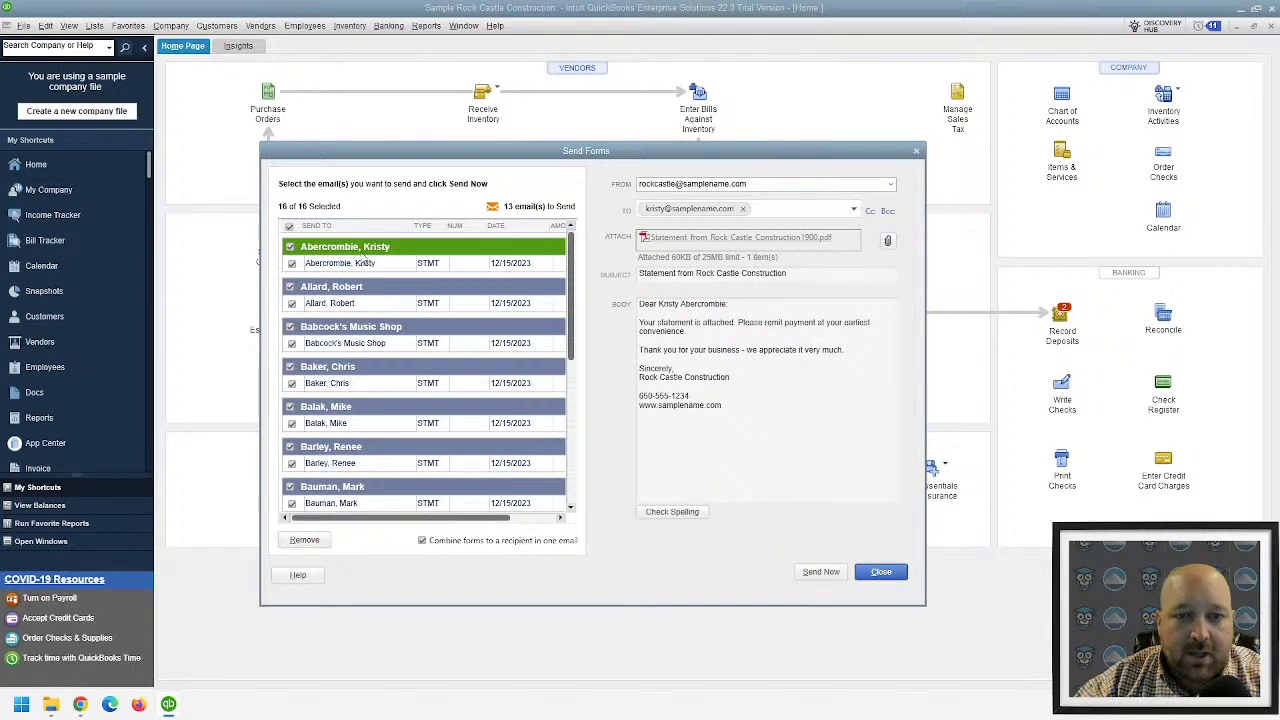
pyautogui.scroll(-3, 385, 453)
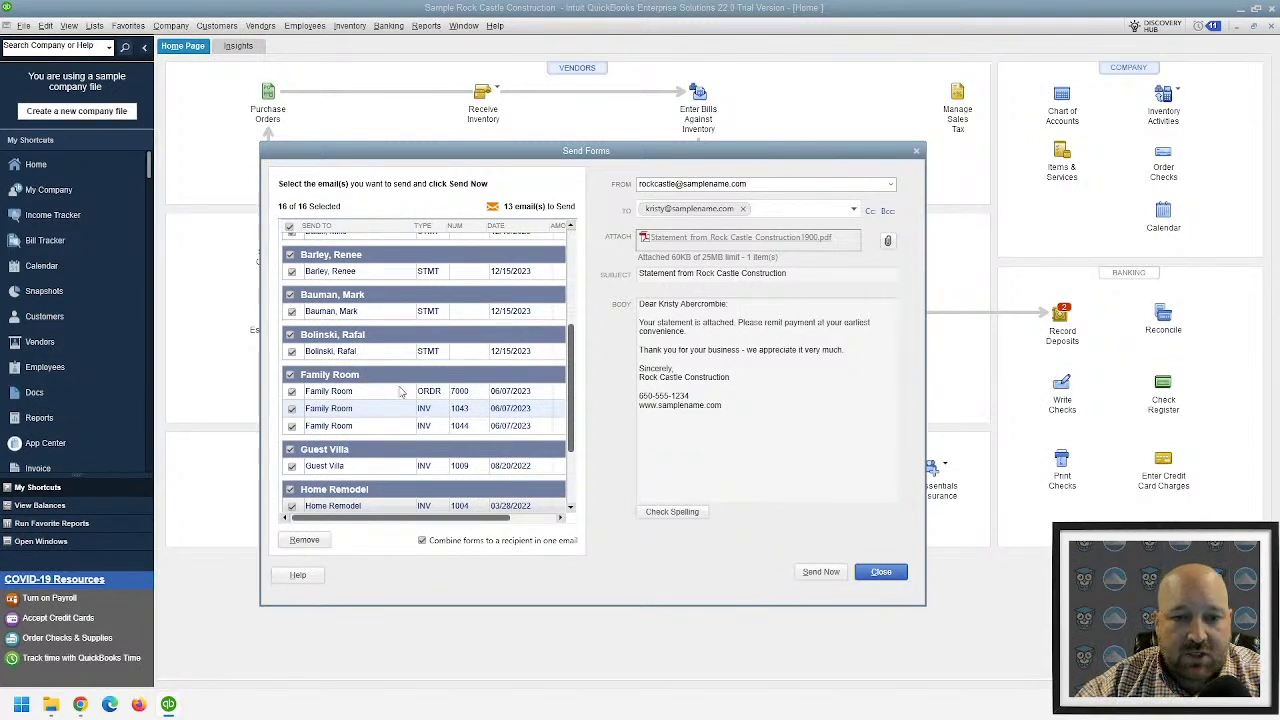
pyautogui.scroll(-1, 390, 444)
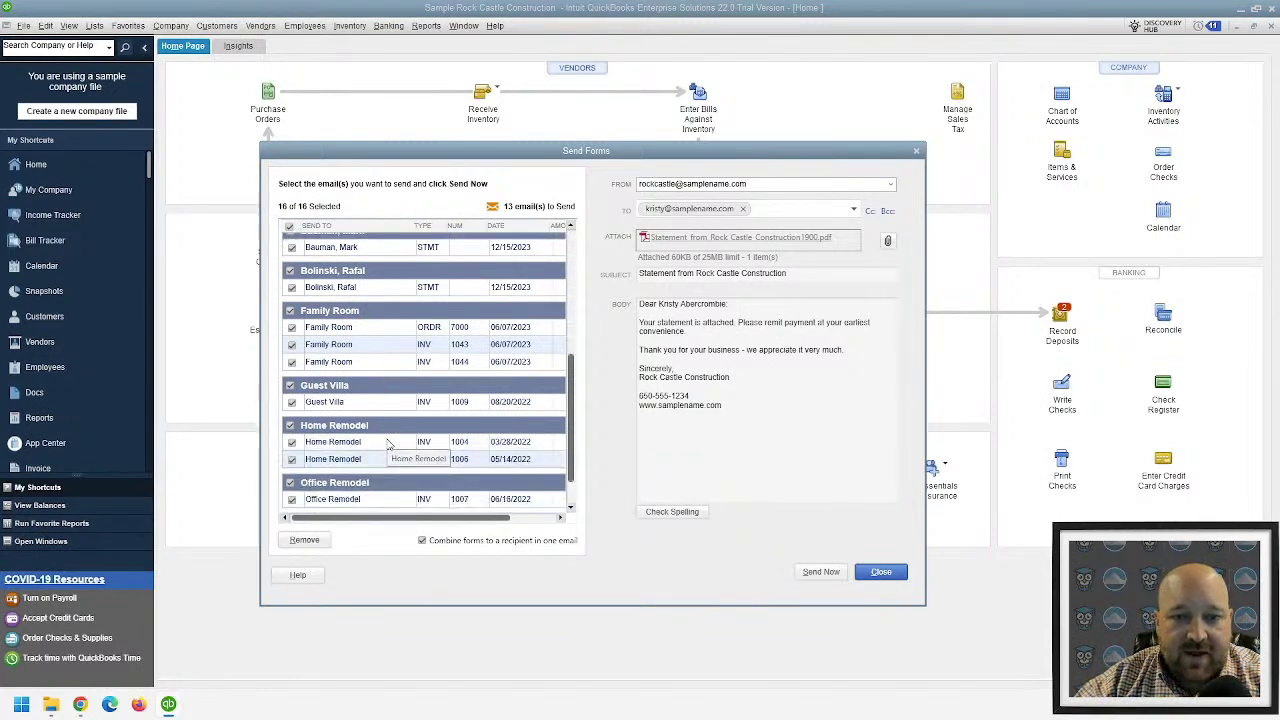
pyautogui.scroll(4, 388, 444)
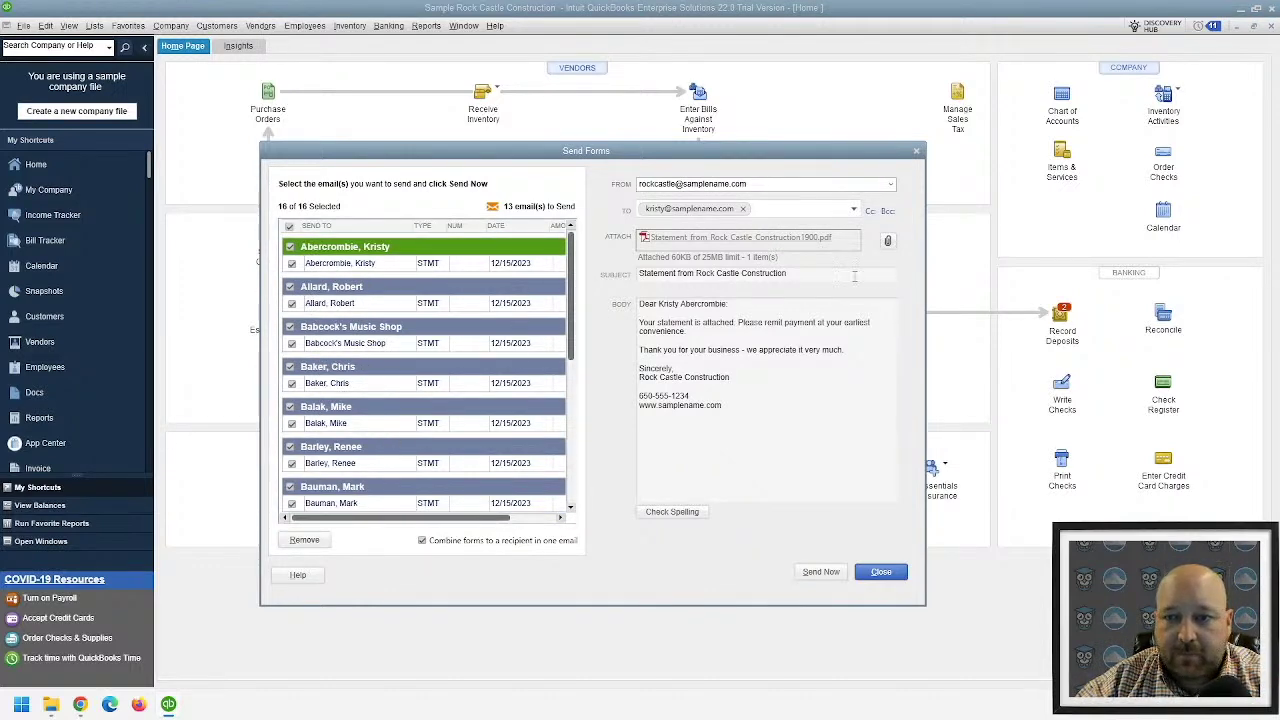
pyautogui.click(826, 306)
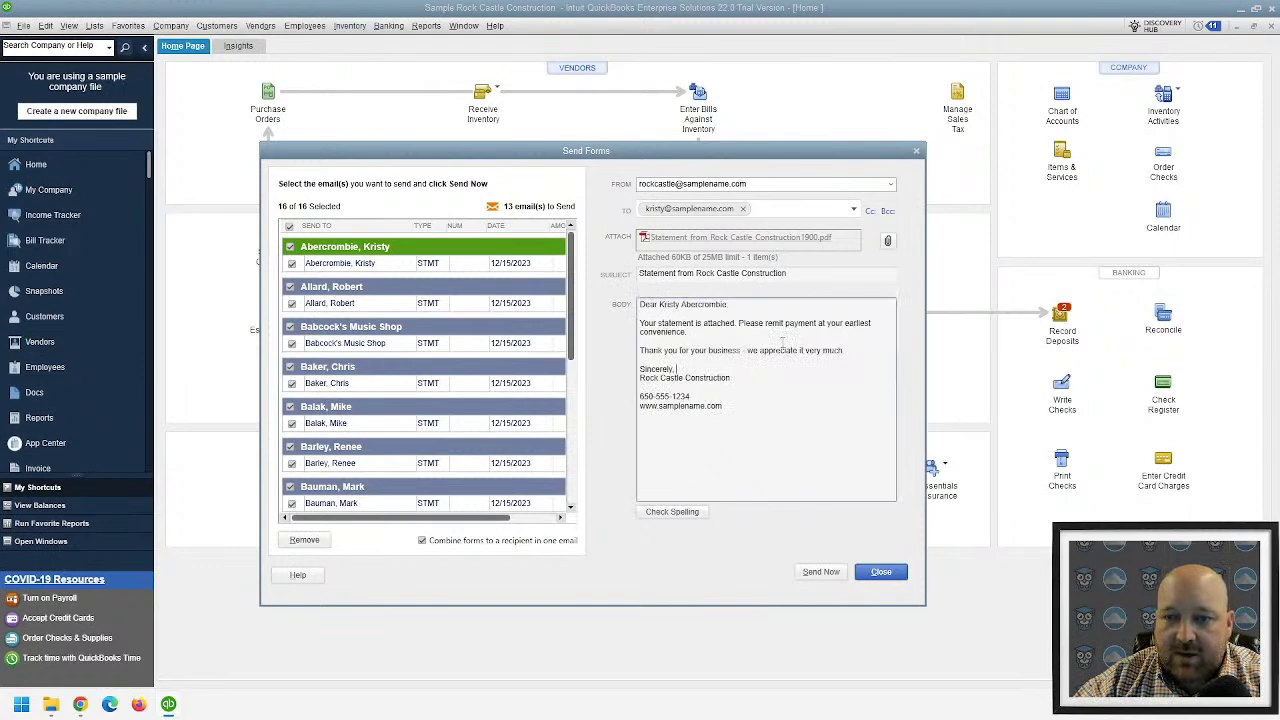
pyautogui.scroll(-4, 360, 410)
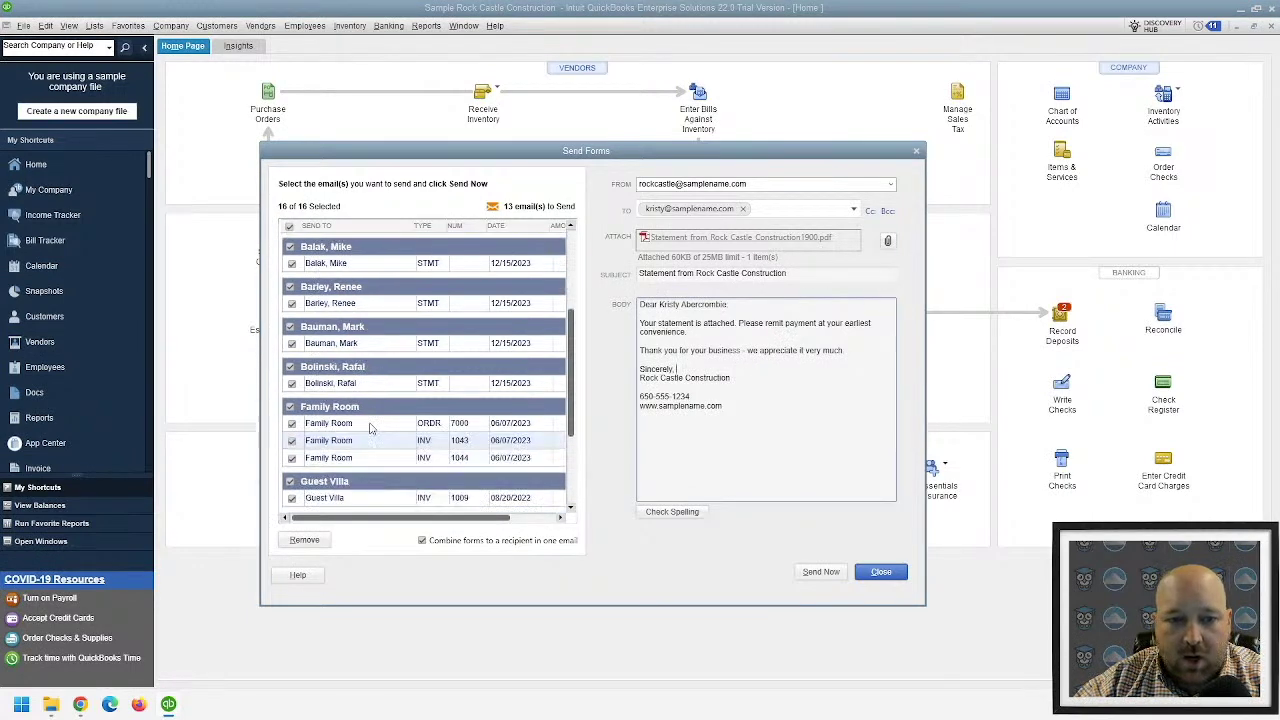
pyautogui.click(362, 376)
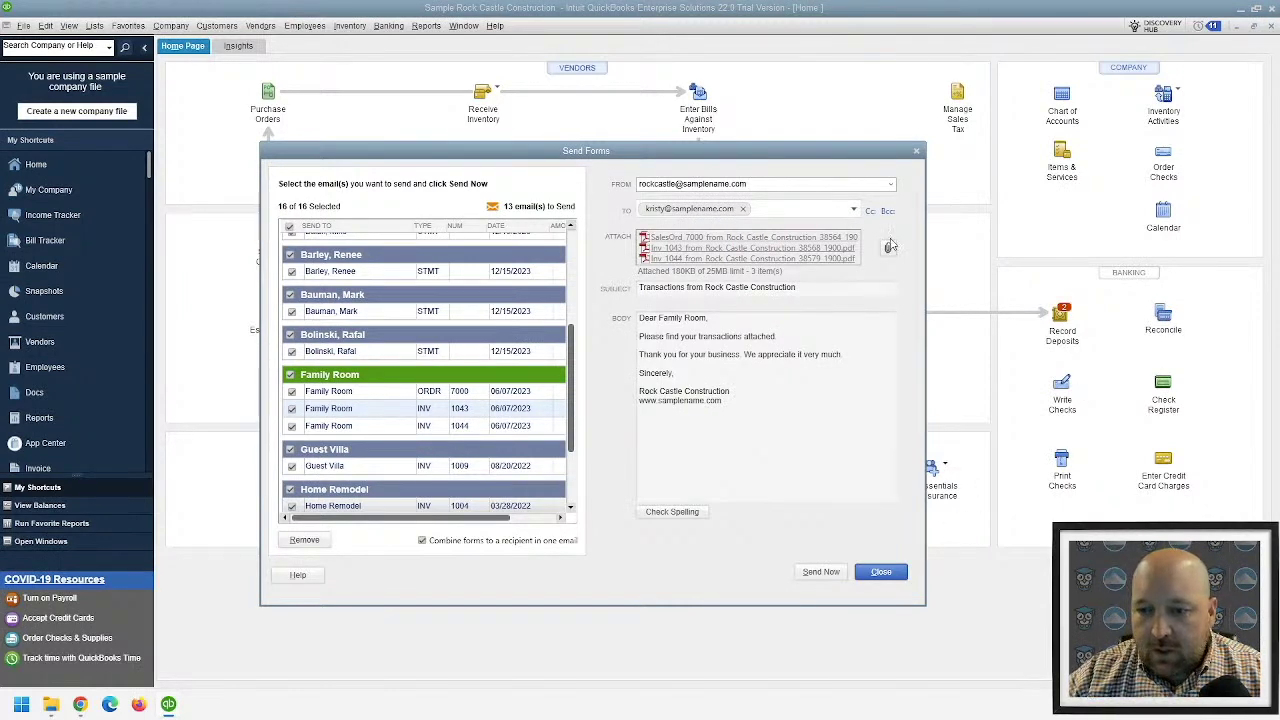
pyautogui.click(289, 227)
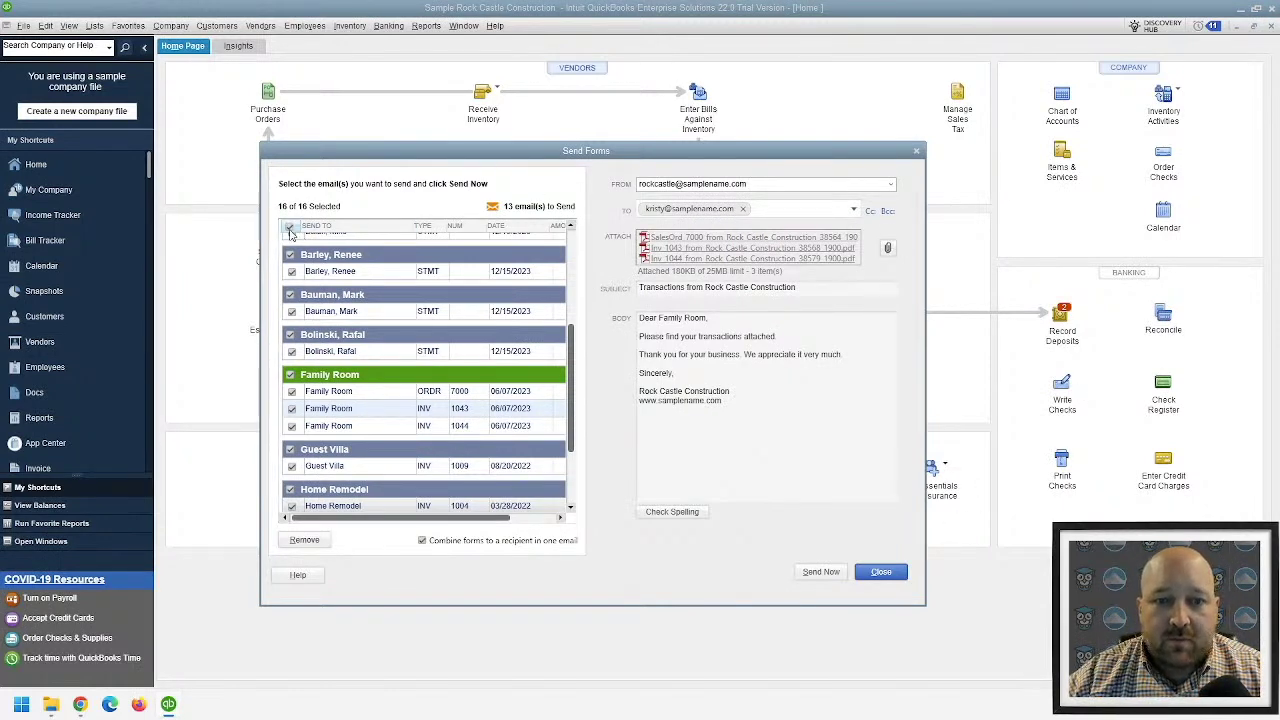
pyautogui.click(290, 254)
pyautogui.click(290, 294)
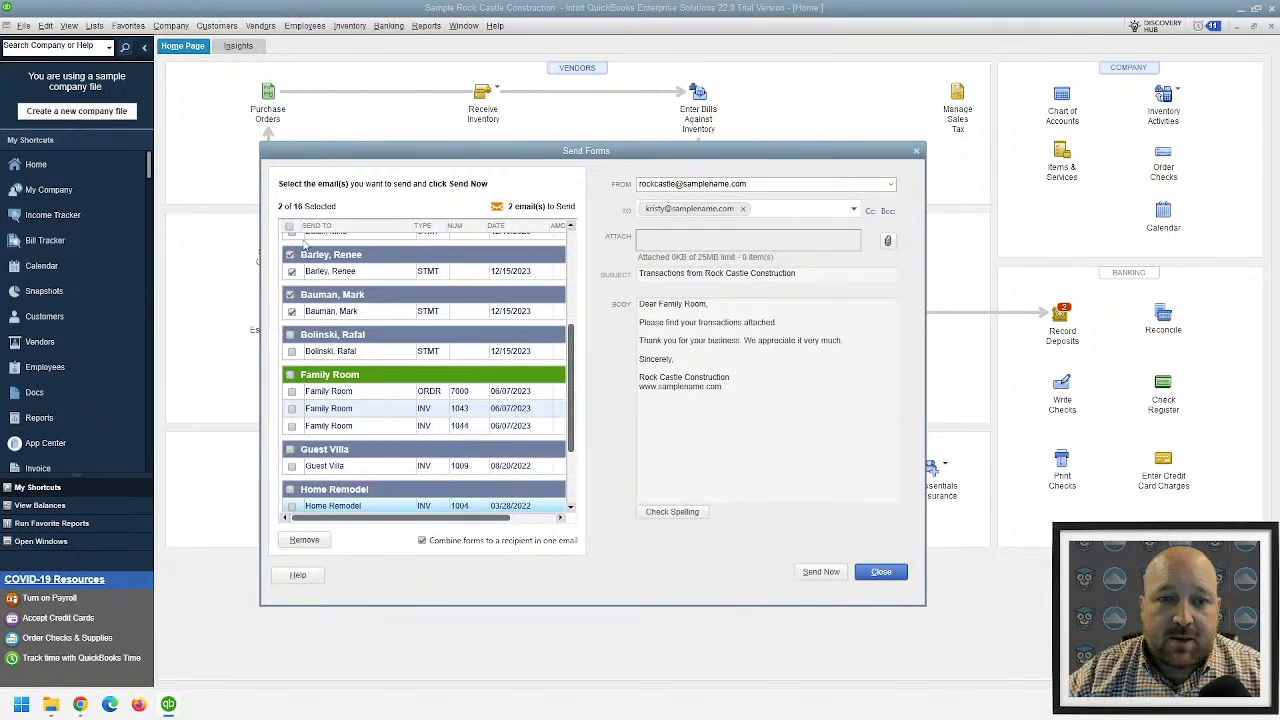
pyautogui.press('super+plus')
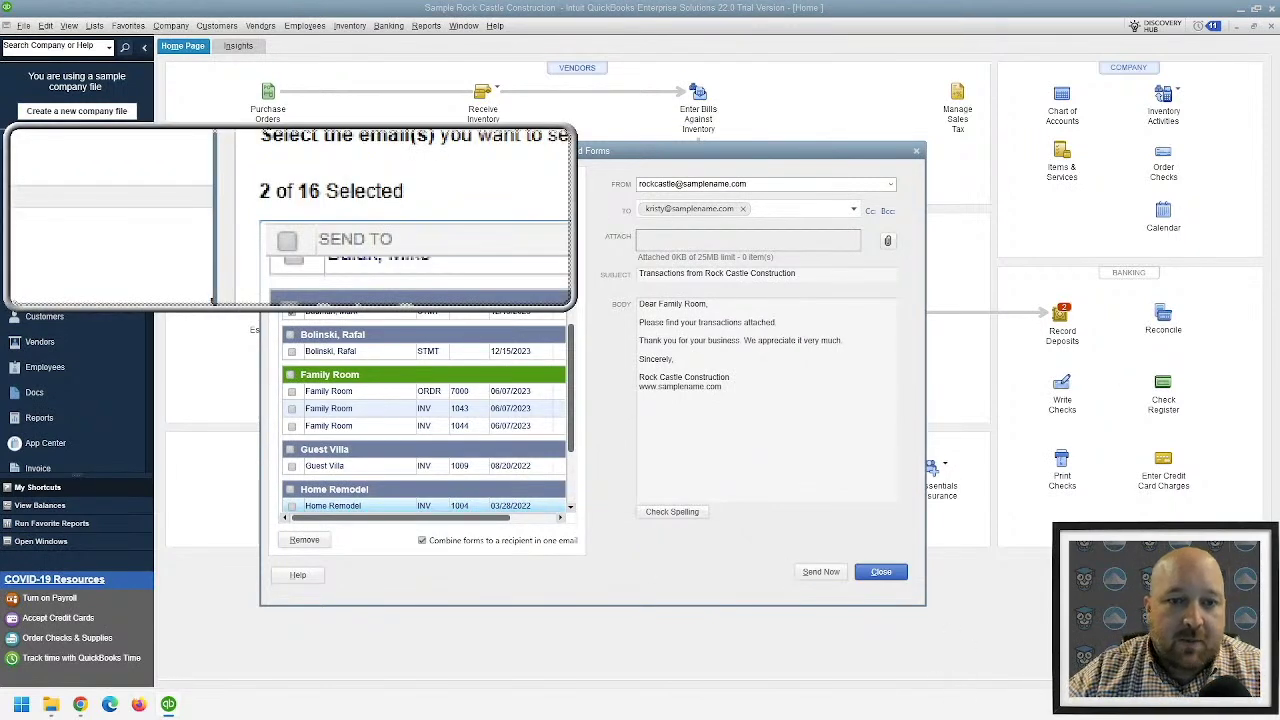
pyautogui.press('super+Escape')
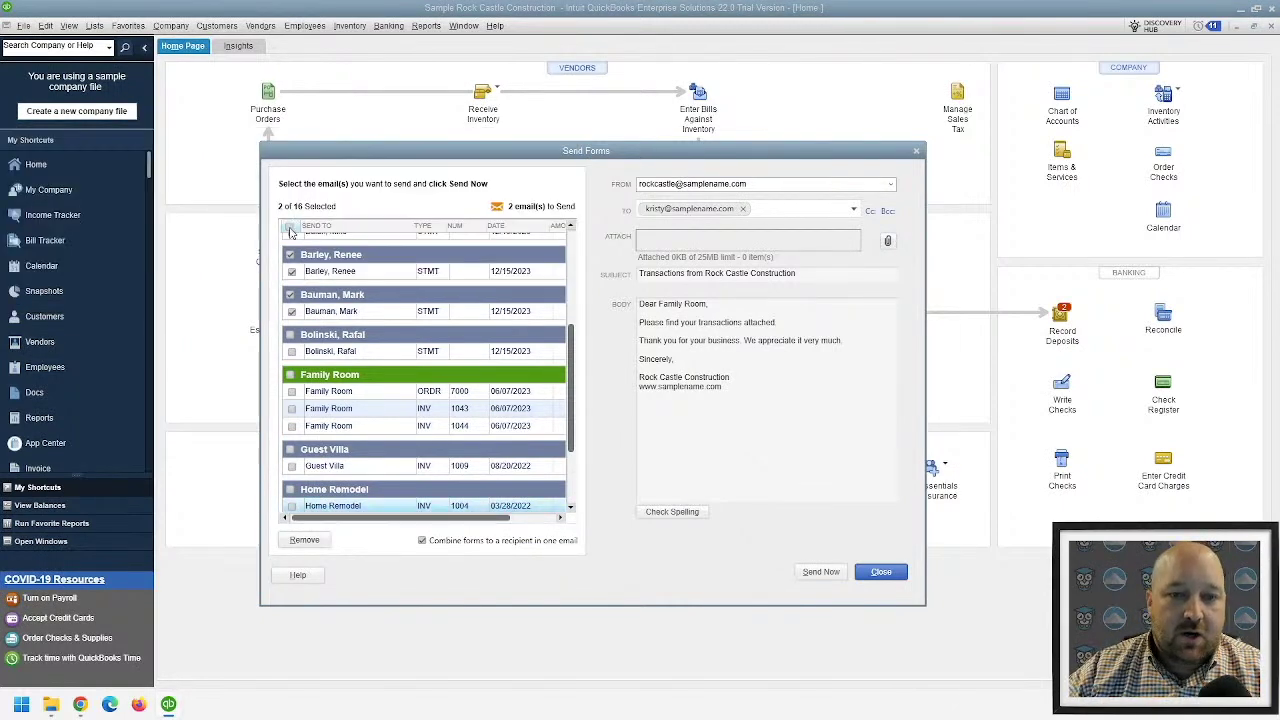
pyautogui.click(290, 228)
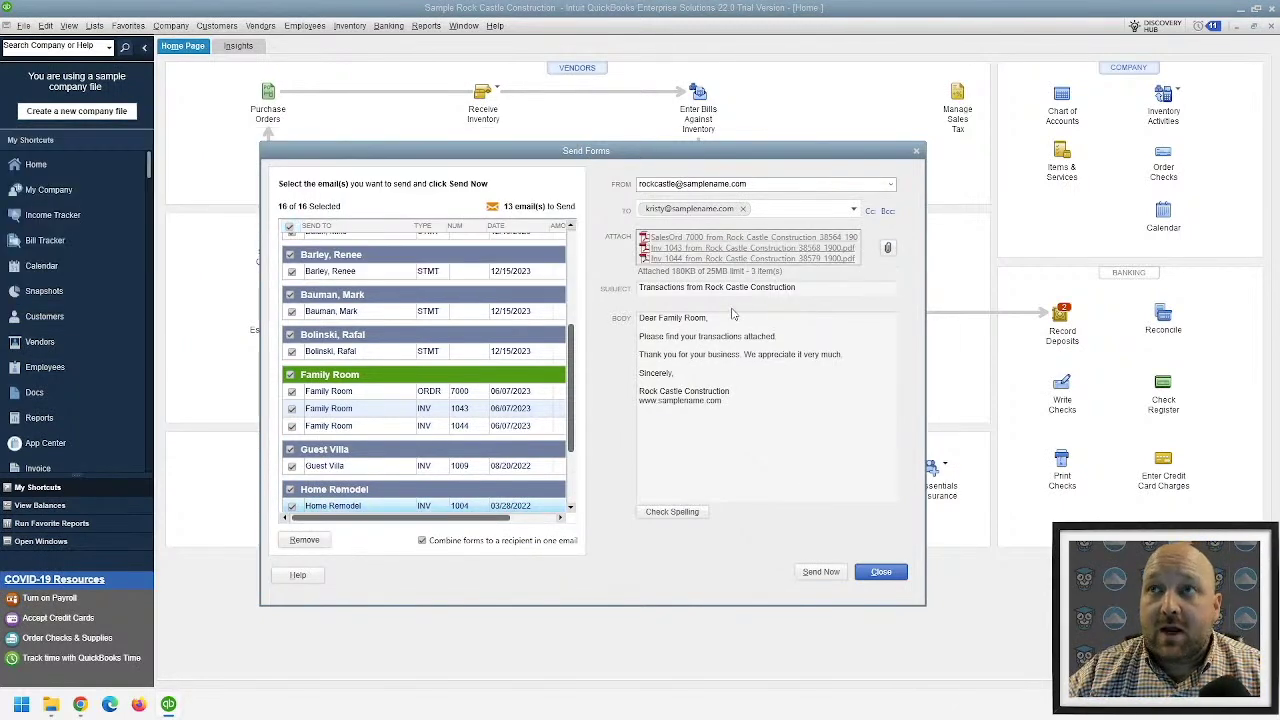
pyautogui.click(744, 288)
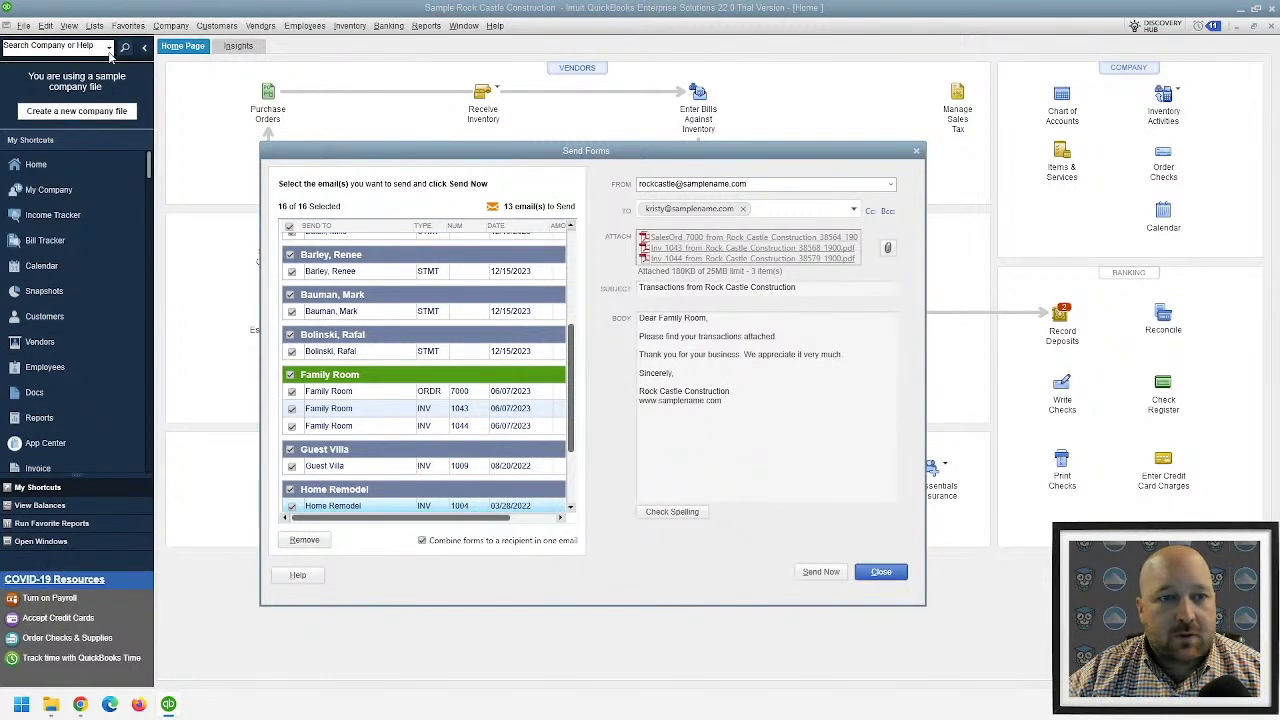
pyautogui.press('Escape')
pyautogui.press('Escape')
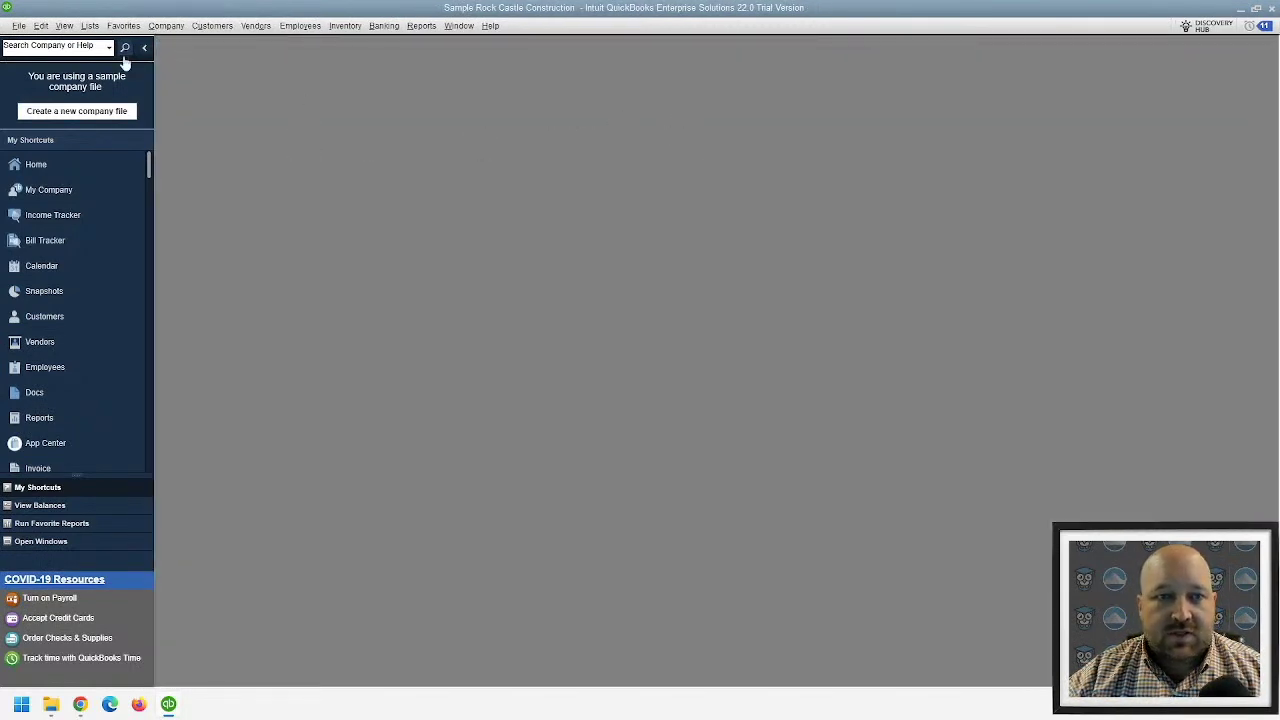
# - Open the sample_product-based business company file and dismiss the trial information window
pyautogui.click(19, 25)
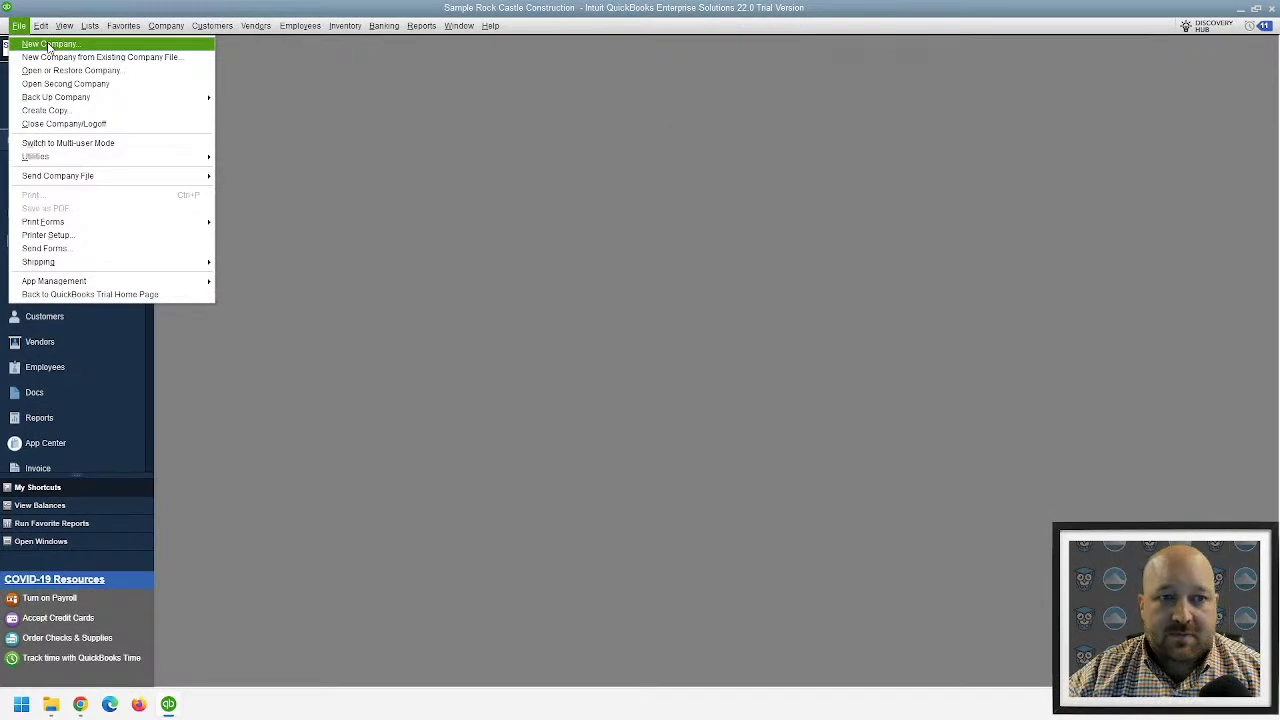
pyautogui.click(135, 84)
pyautogui.click(250, 404)
pyautogui.click(127, 152)
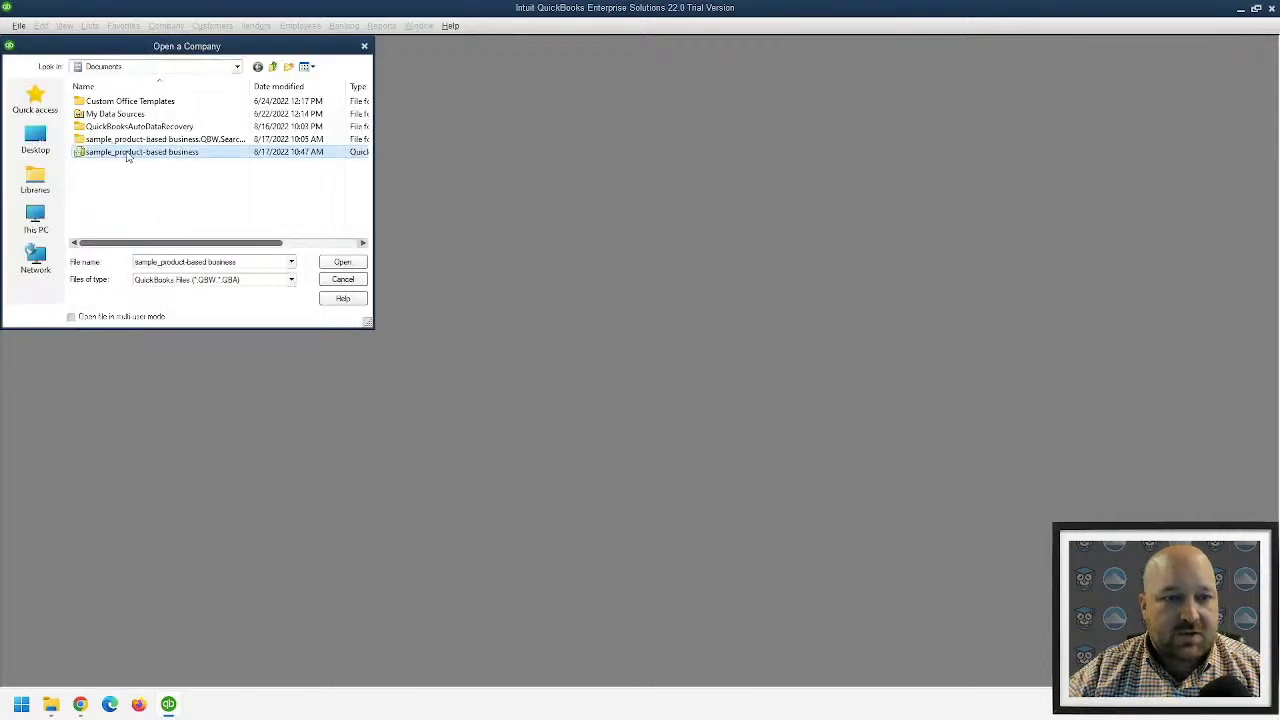
pyautogui.doubleClick(127, 152)
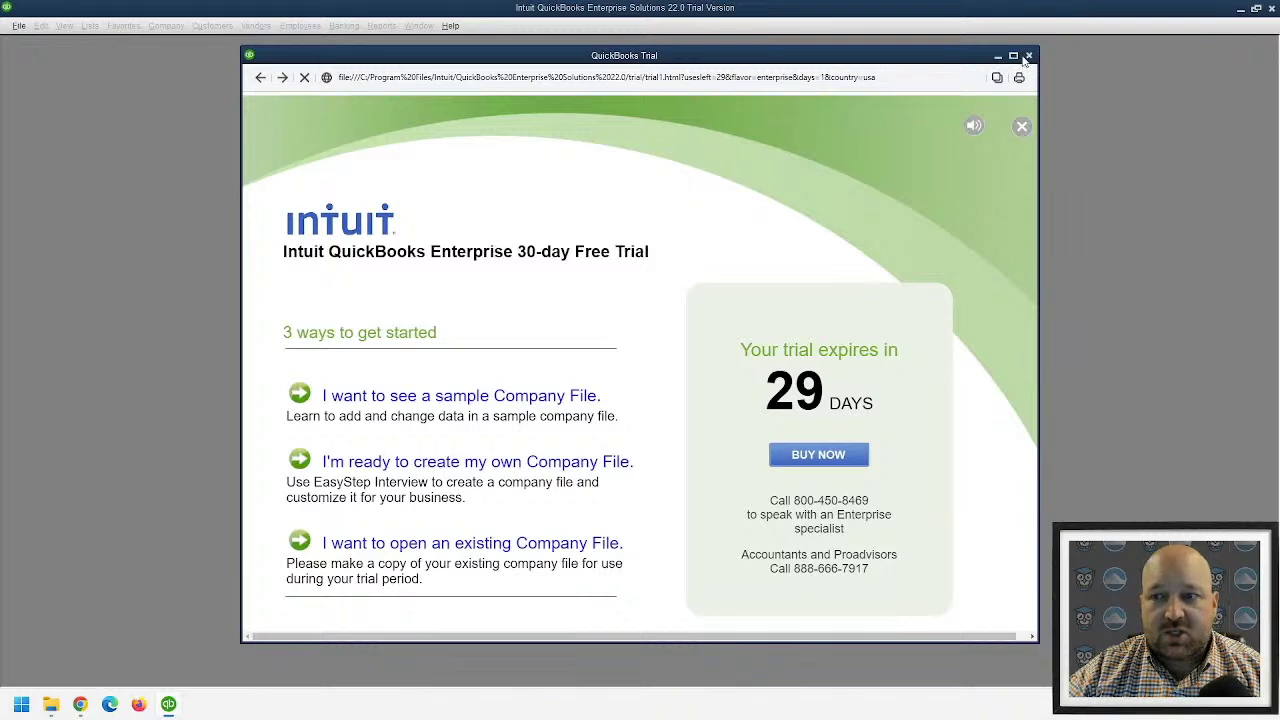
pyautogui.click(1028, 56)
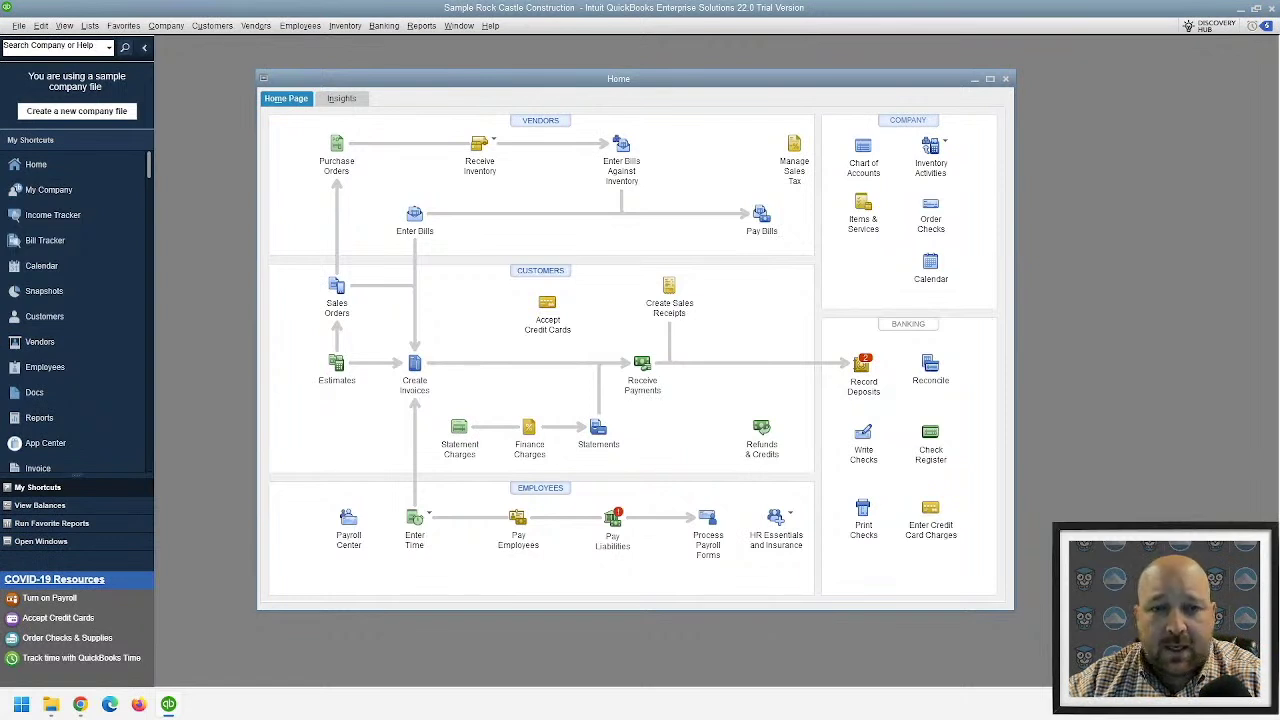
# - Close the Rock Castle Construction company and log off, dismissing the trial window
pyautogui.click(19, 26)
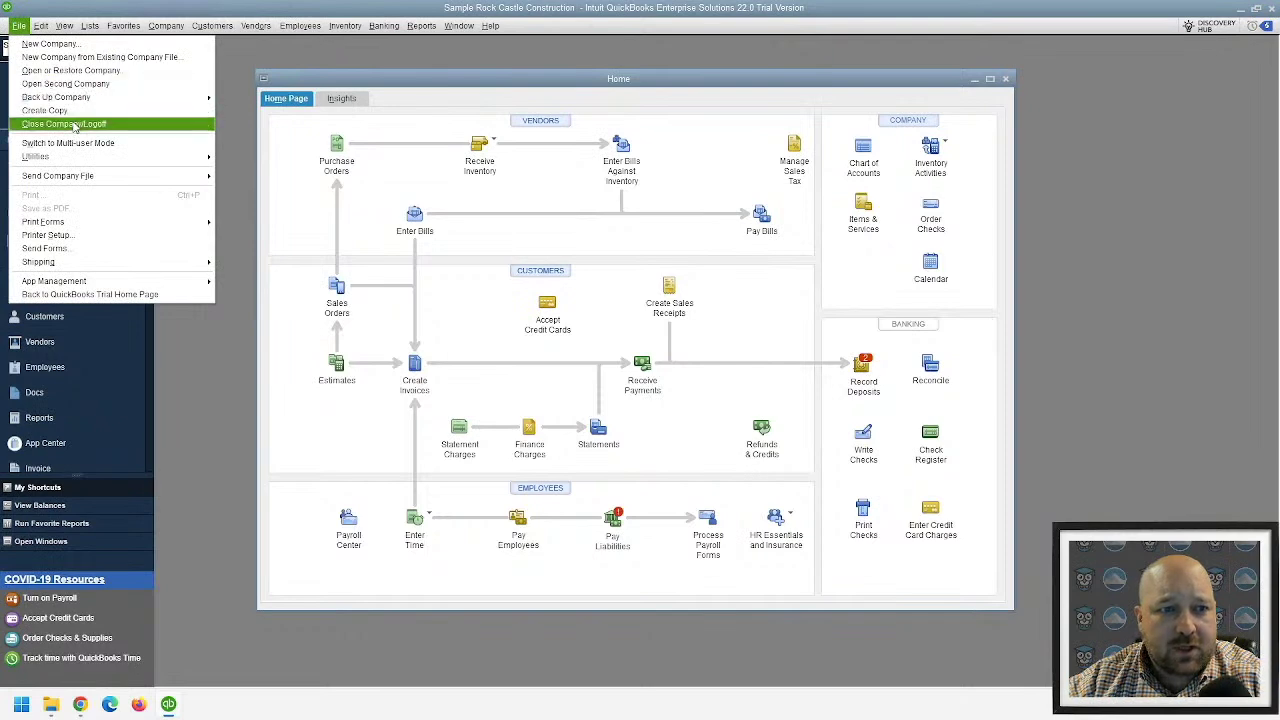
pyautogui.click(64, 124)
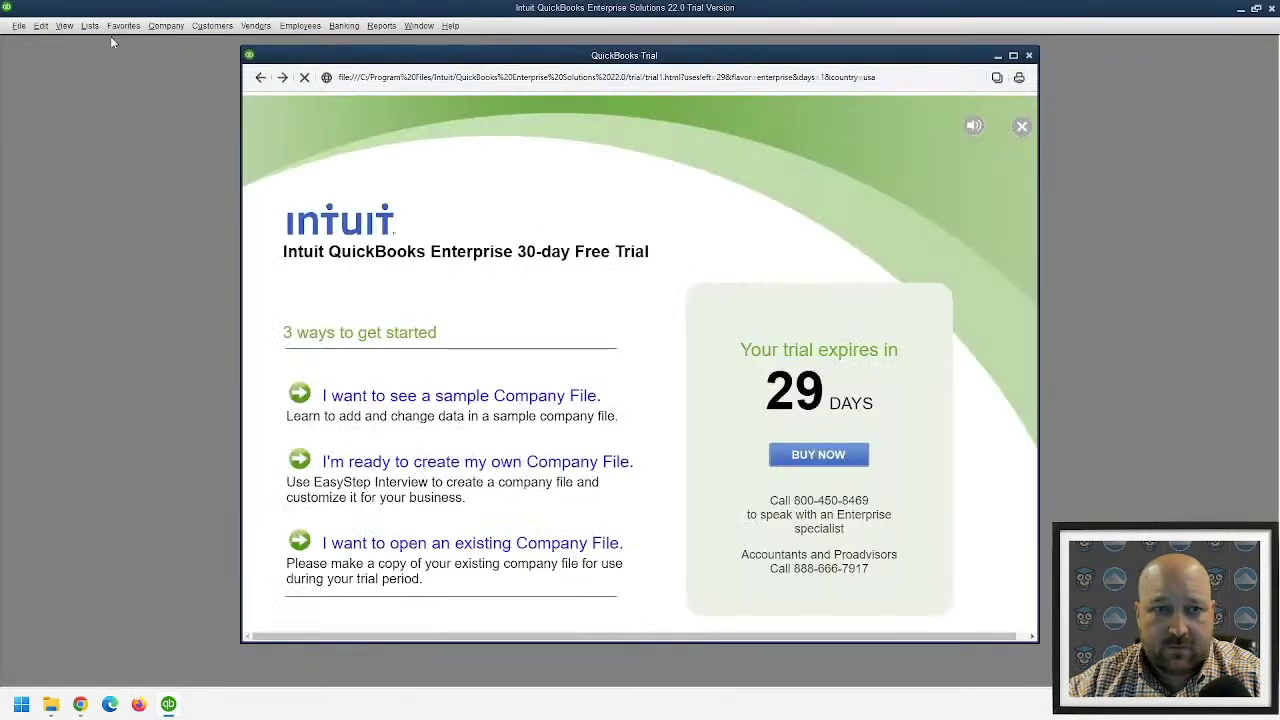
pyautogui.click(1029, 55)
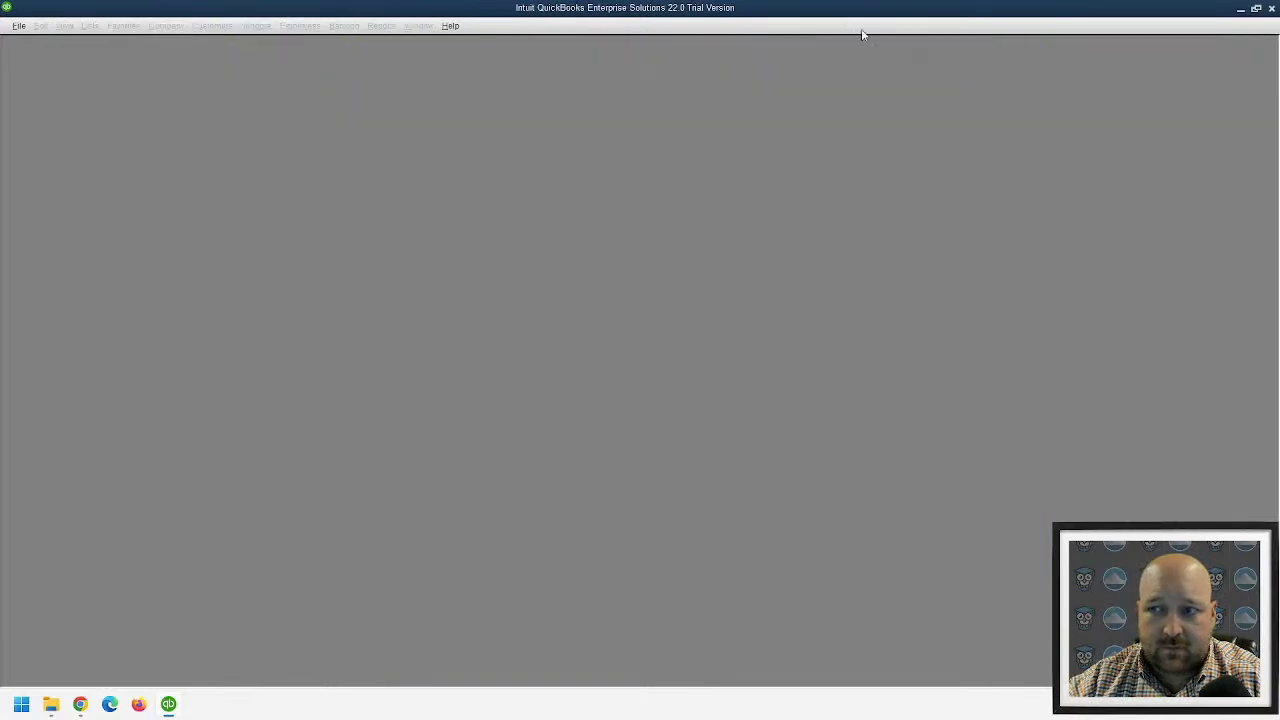
pyautogui.click(18, 25)
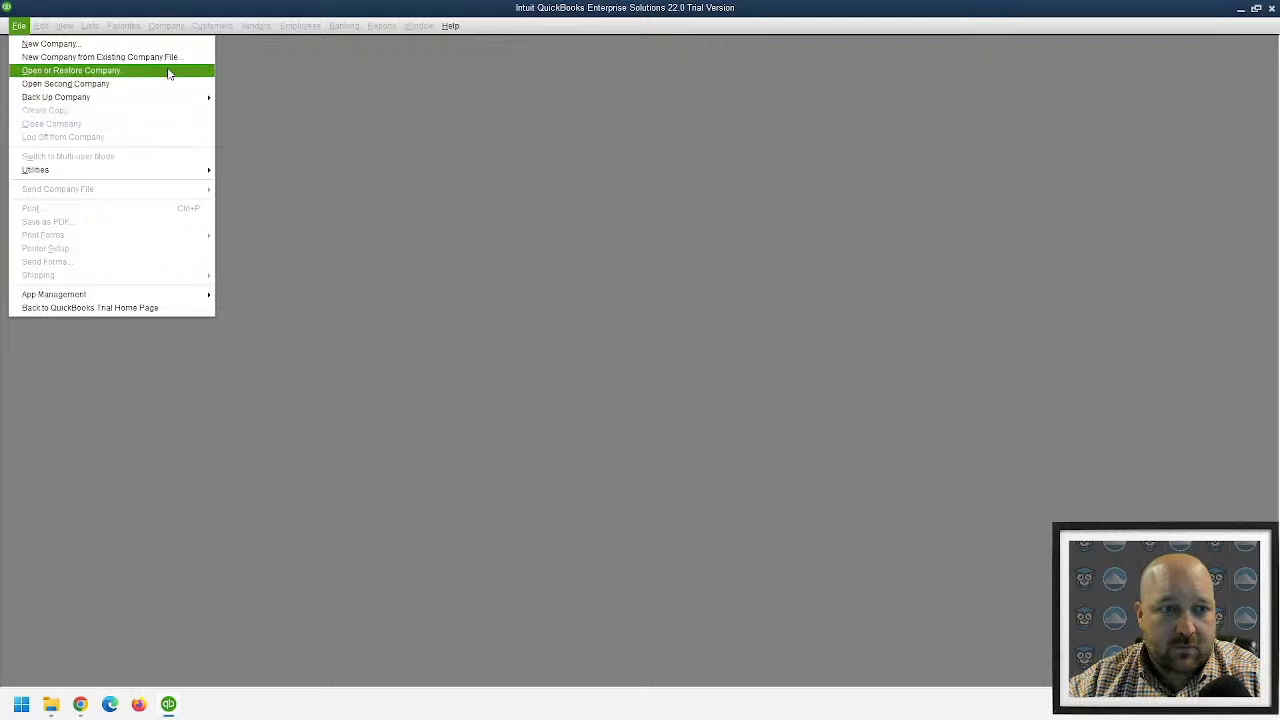
# - Reopen the sample_product-based business company file via Open or Restore Company
pyautogui.click(168, 72)
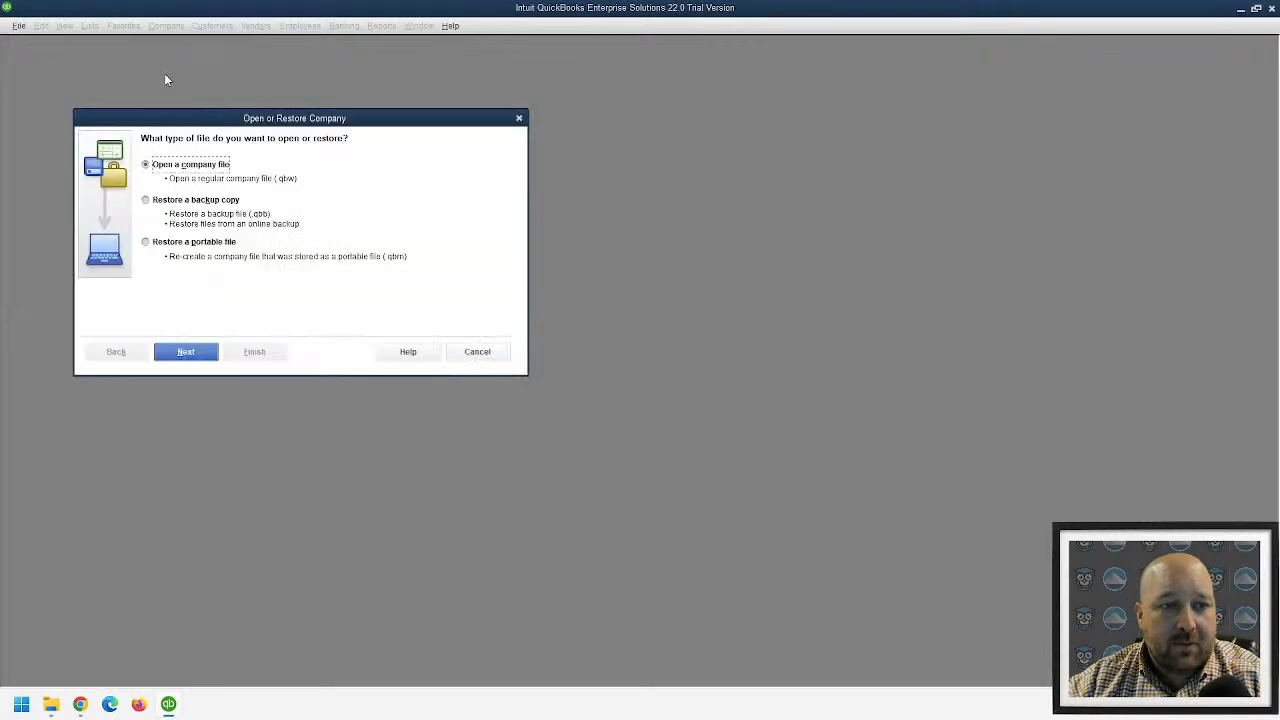
pyautogui.click(195, 353)
pyautogui.doubleClick(95, 151)
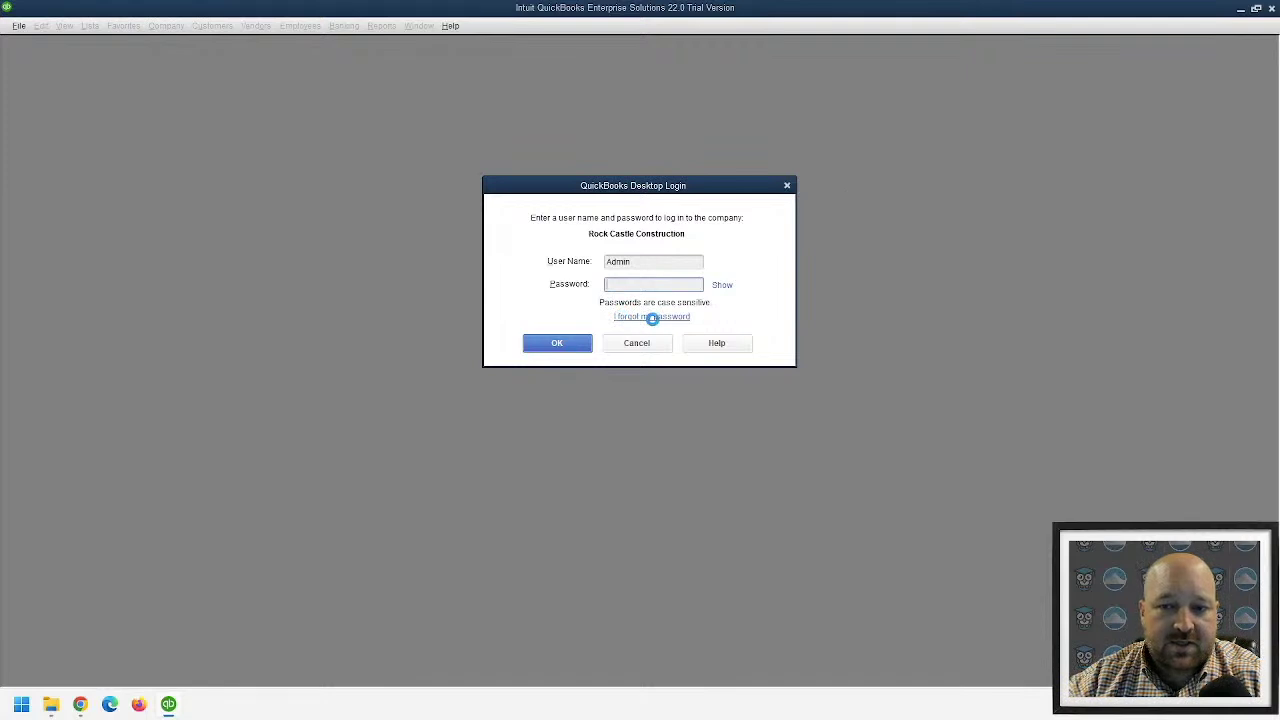
# - Back out of the forgotten-password reset and log in with the administrator password
pyautogui.click(652, 317)
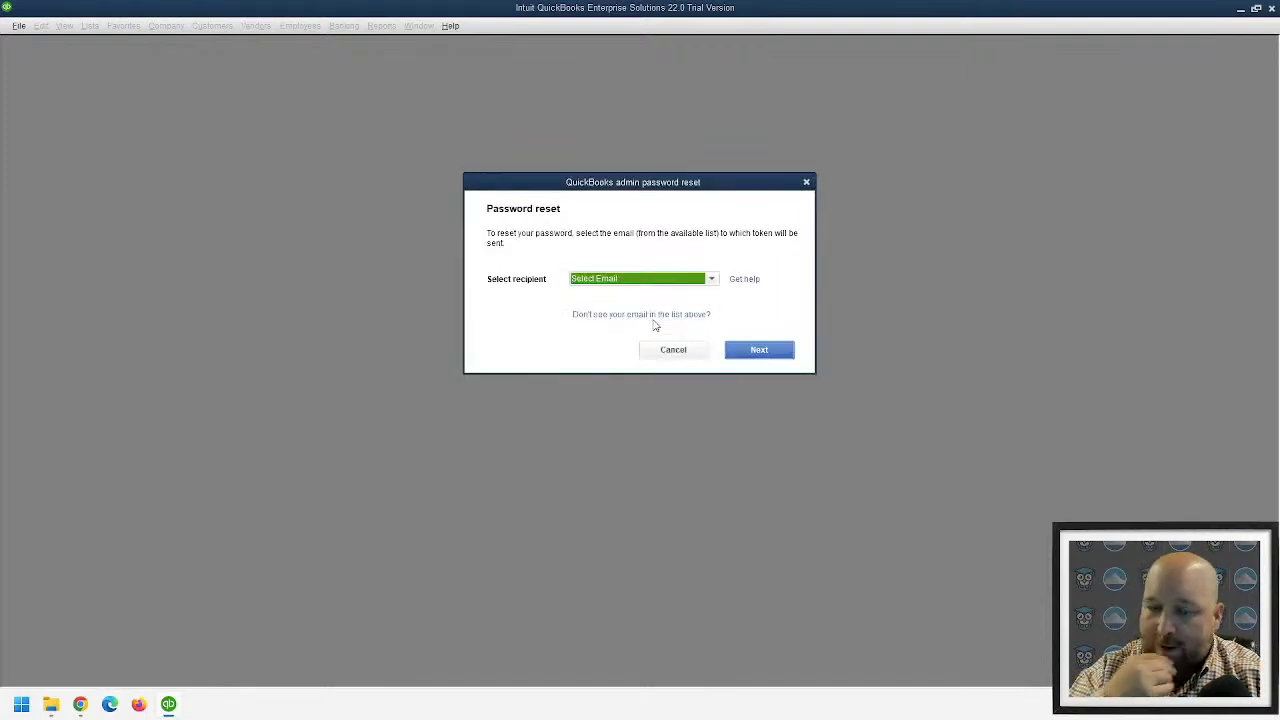
pyautogui.click(608, 279)
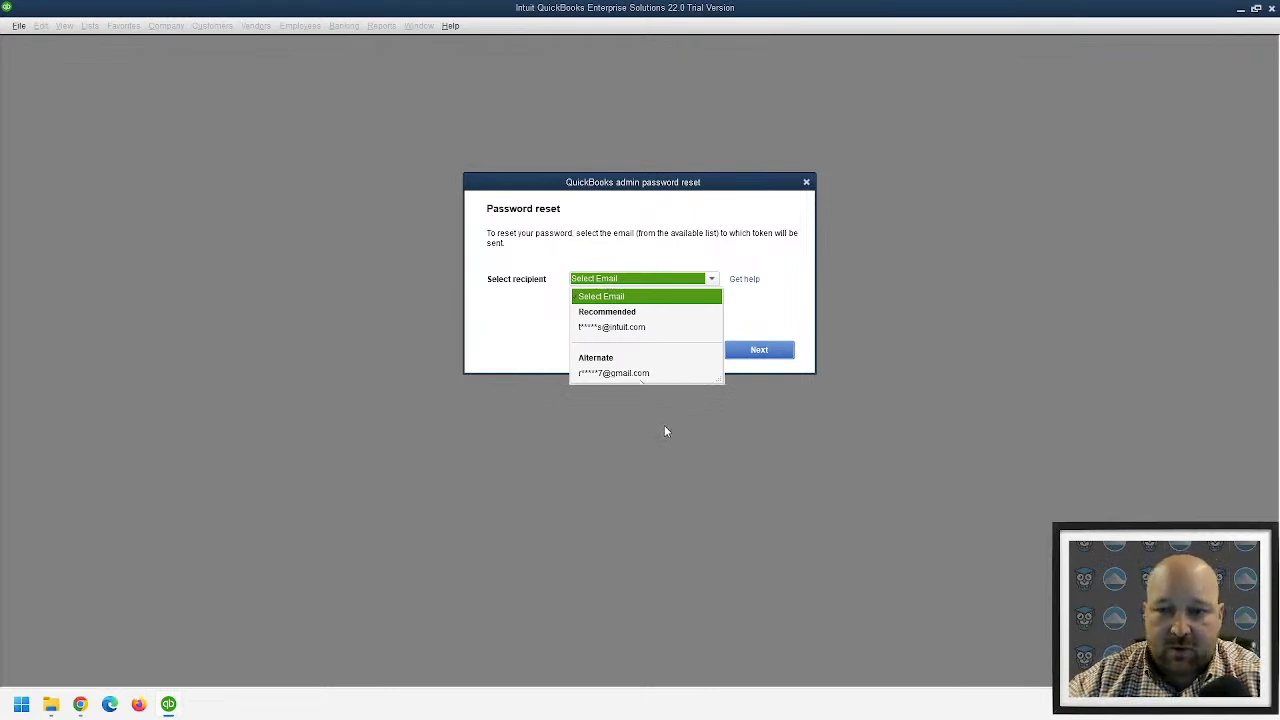
pyautogui.click(617, 329)
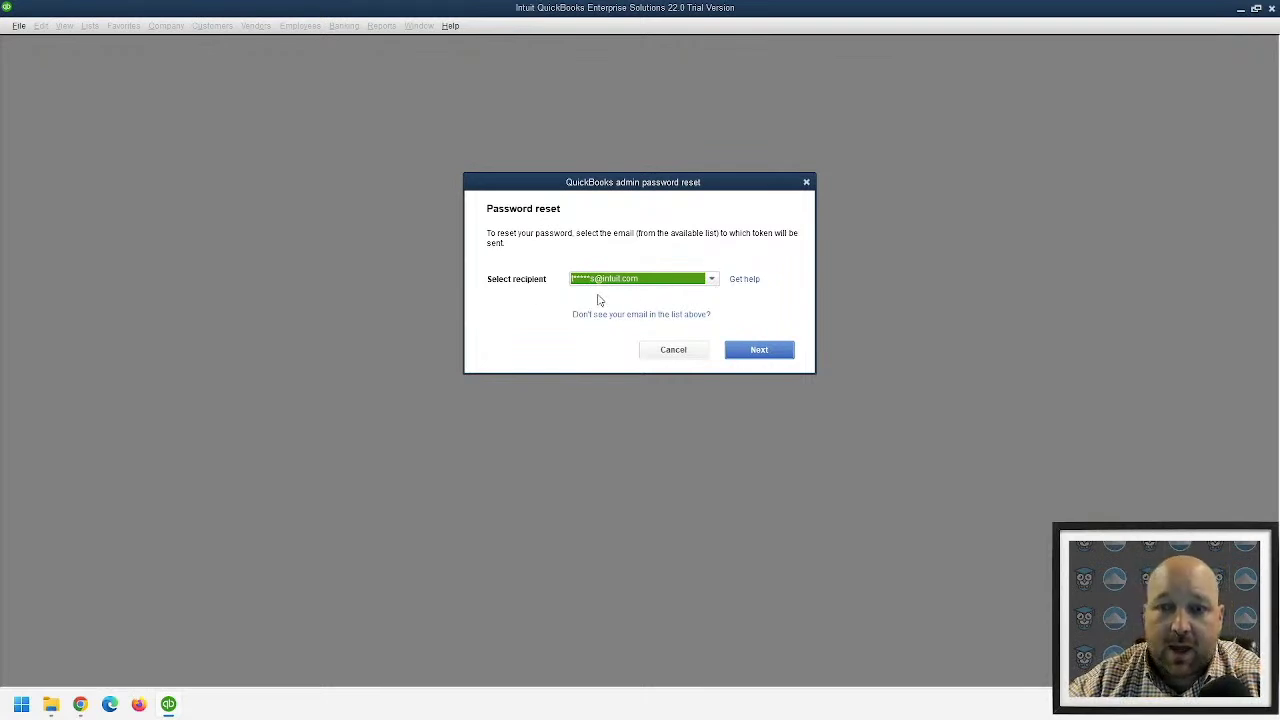
pyautogui.click(627, 280)
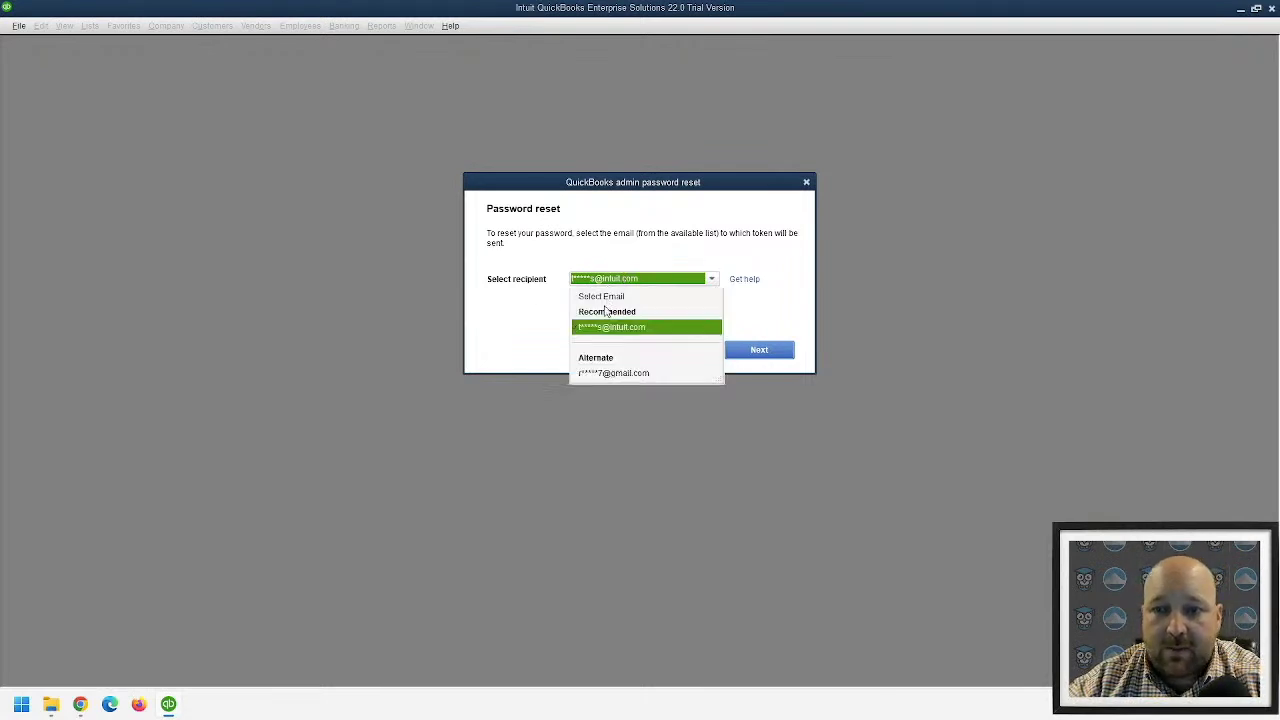
pyautogui.click(606, 297)
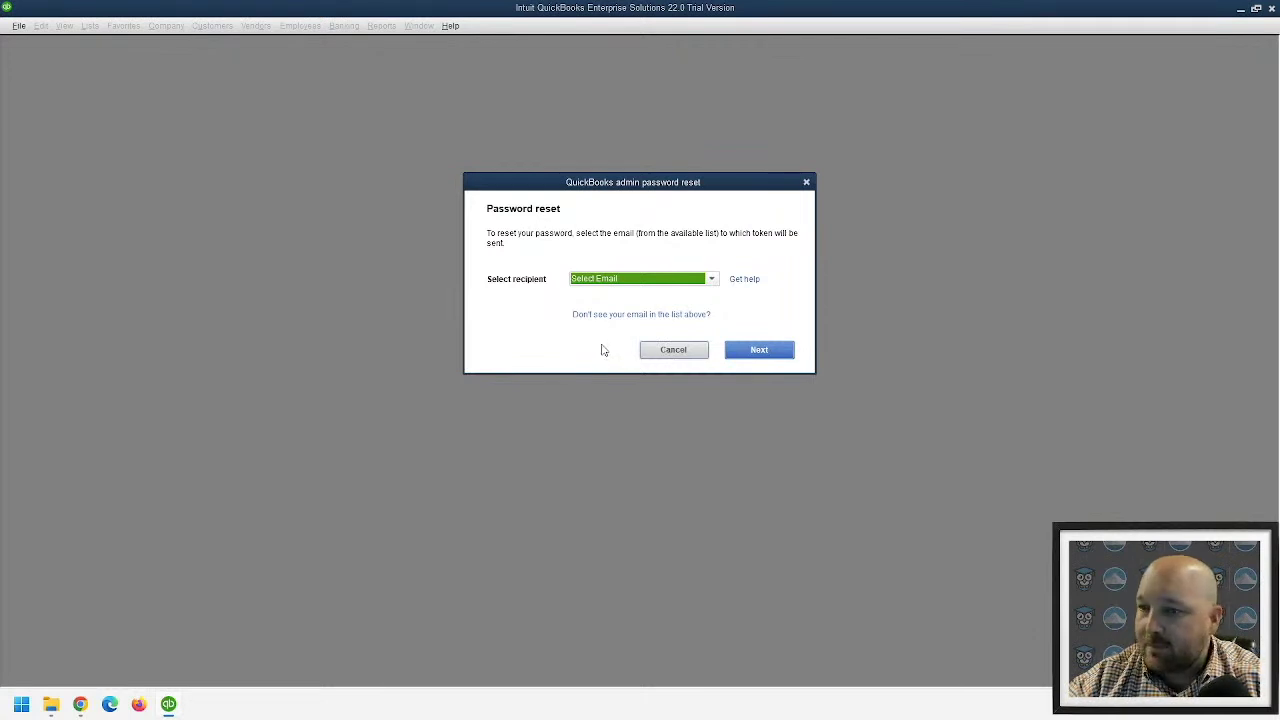
pyautogui.click(673, 356)
pyautogui.write('Password1!')
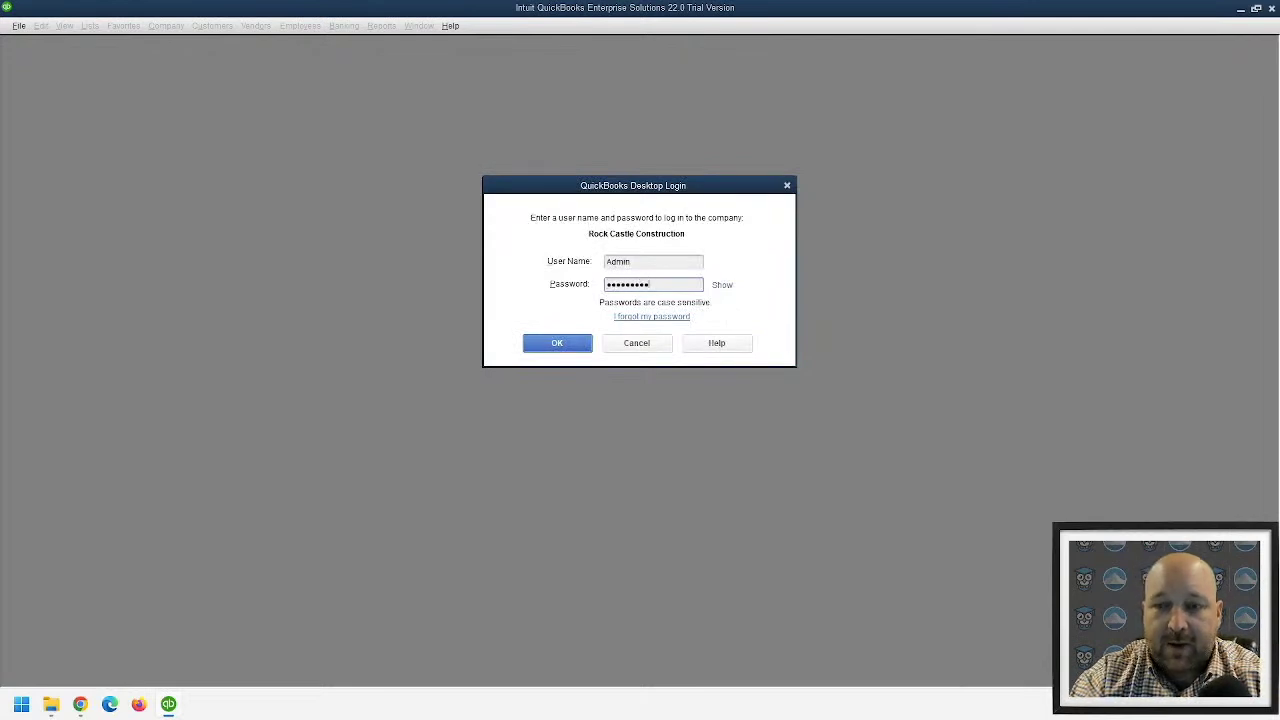
pyautogui.write('1!')
pyautogui.press('Return')
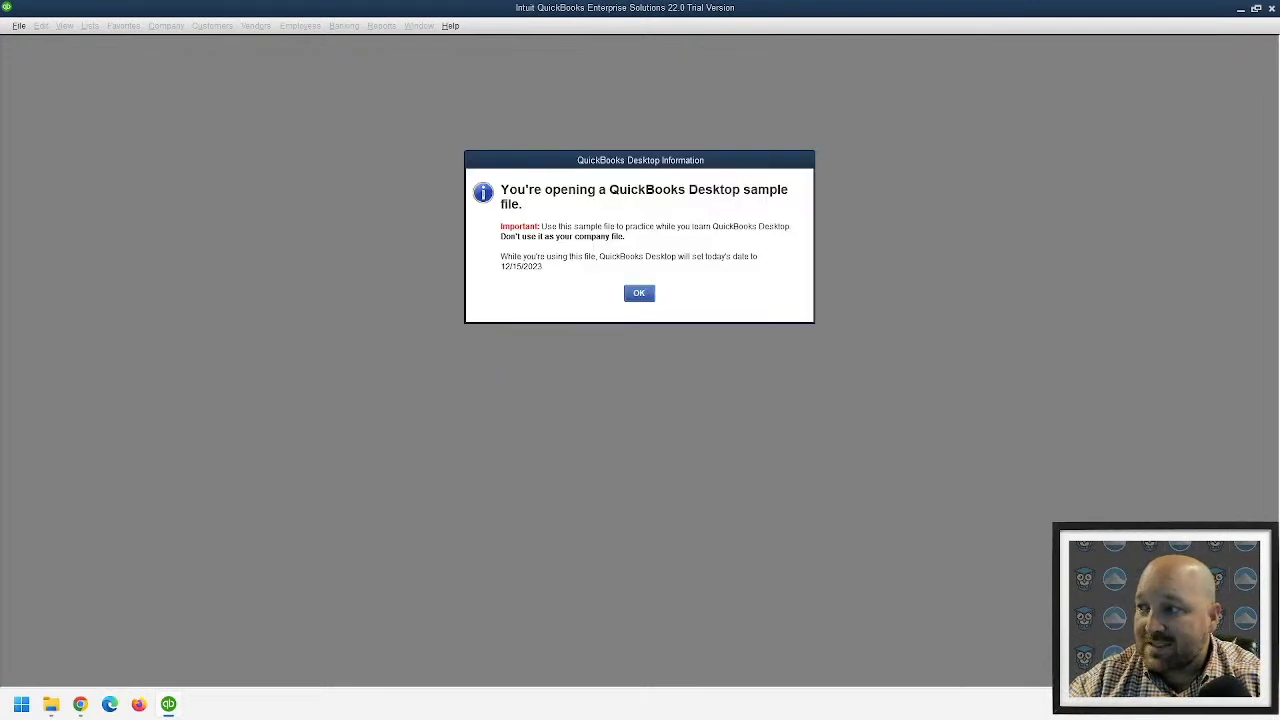
# - Acknowledge the sample file notice and open a maximized blank invoice 1103
pyautogui.click(638, 295)
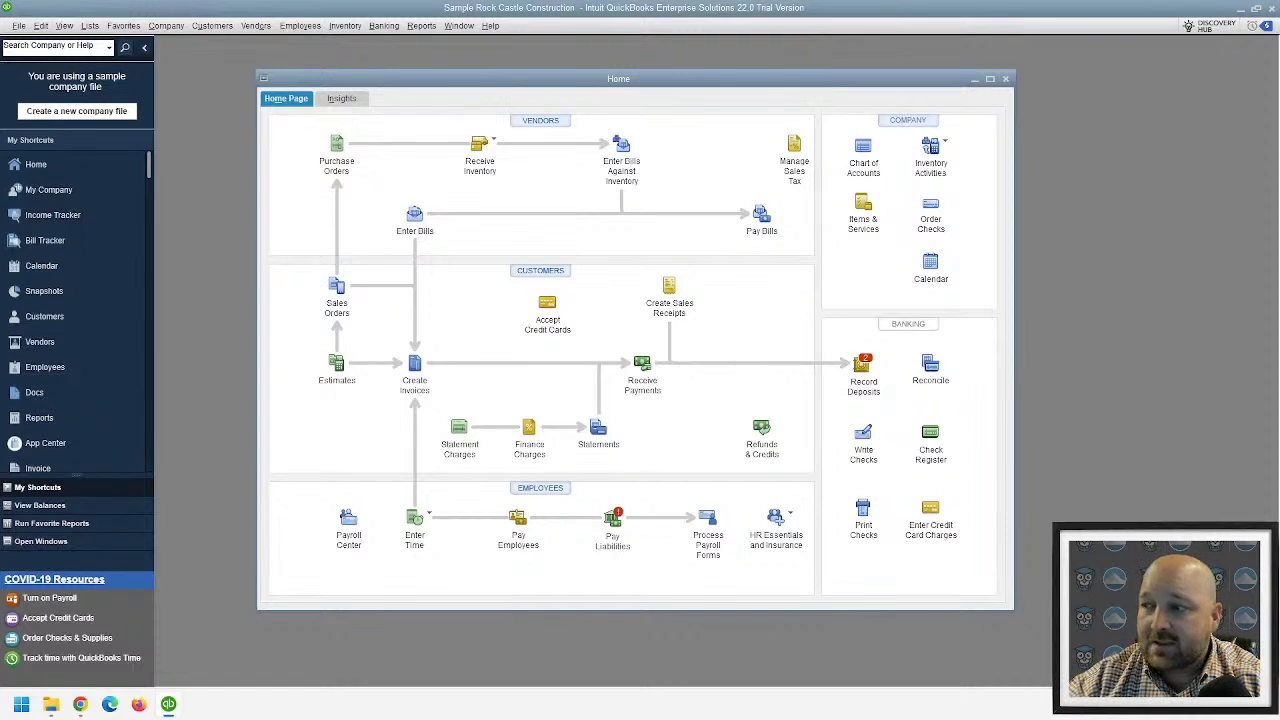
pyautogui.click(212, 25)
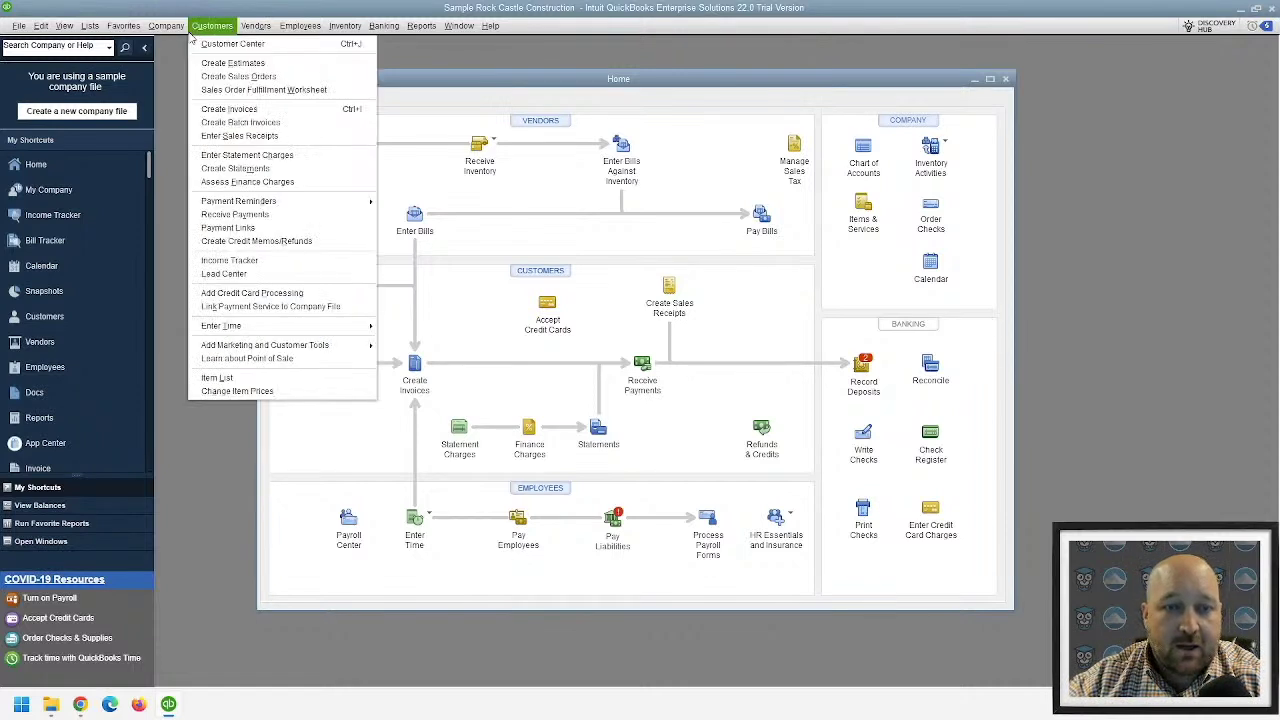
pyautogui.click(283, 108)
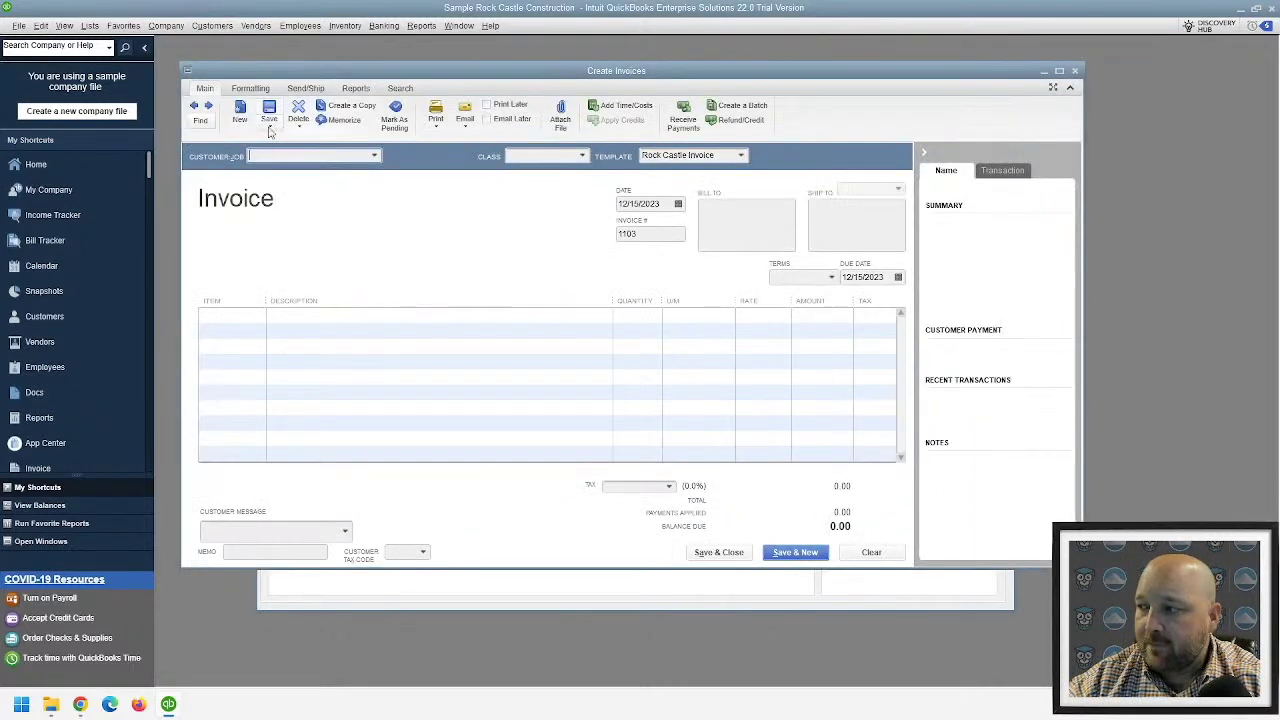
pyautogui.doubleClick(478, 72)
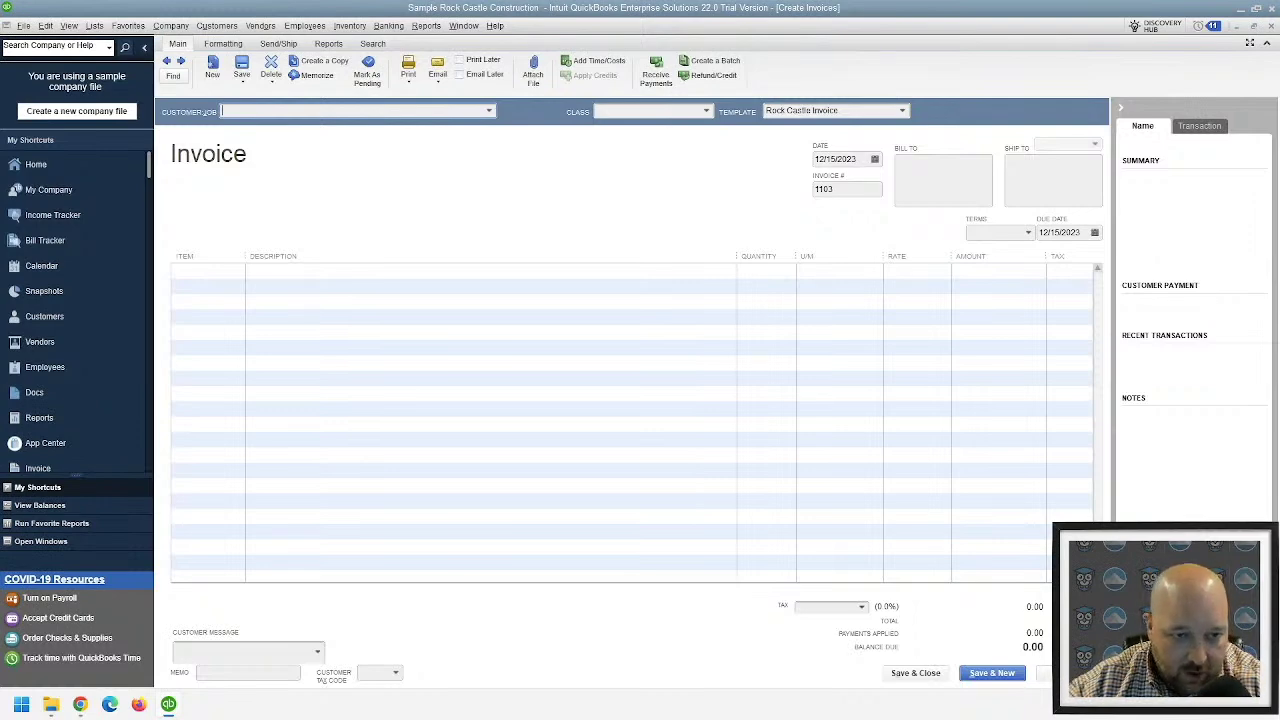
# - Run the Profit & Loss Standard report with columns broken out by Customer:Job
pyautogui.click(426, 25)
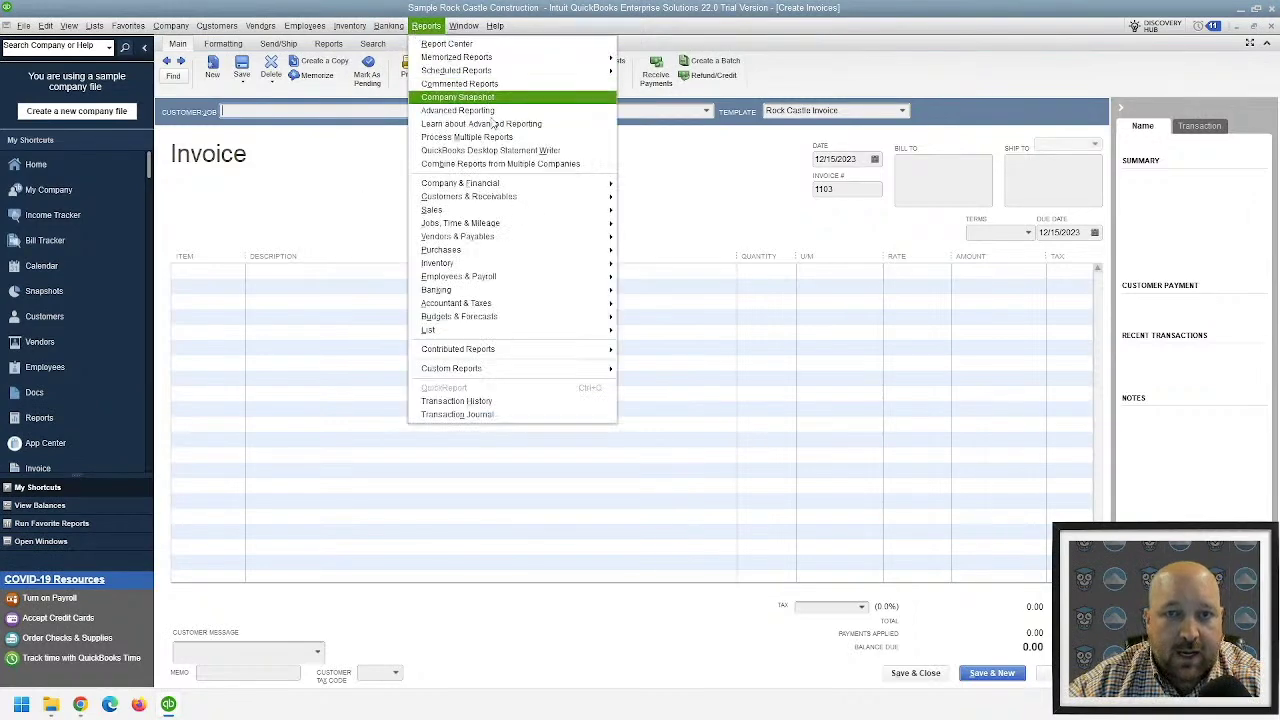
pyautogui.moveTo(515, 185)
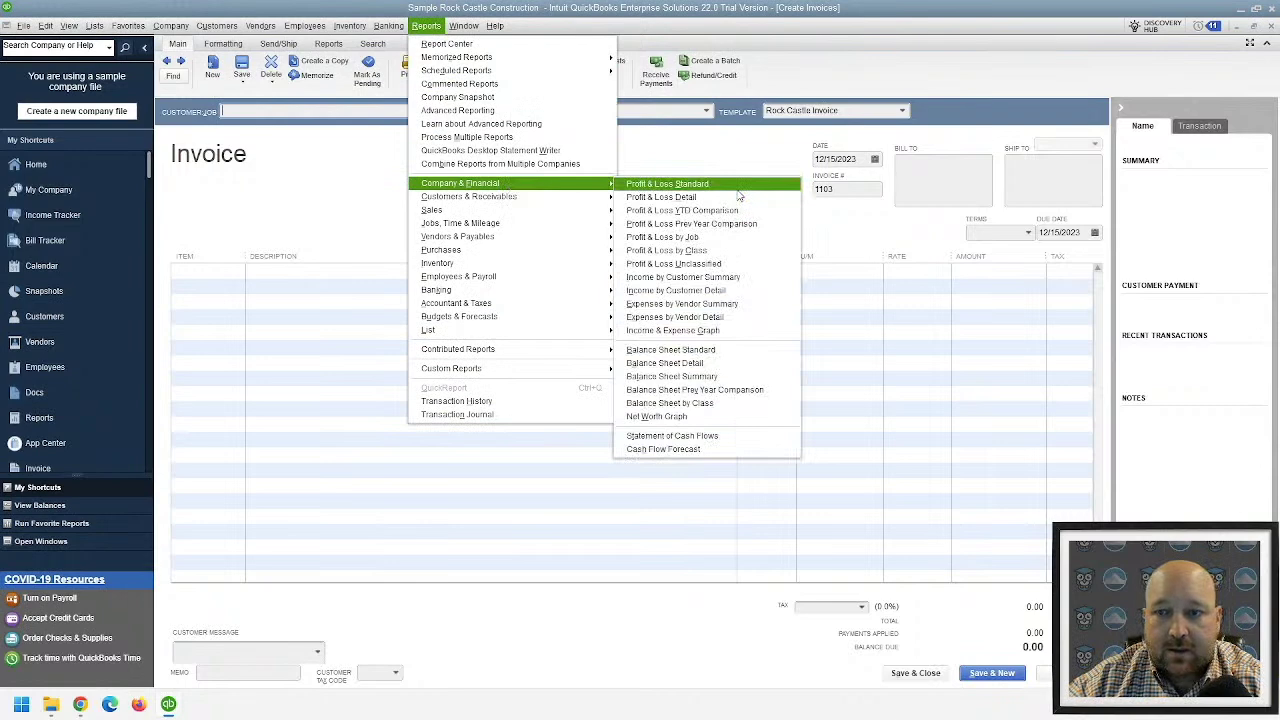
pyautogui.click(700, 185)
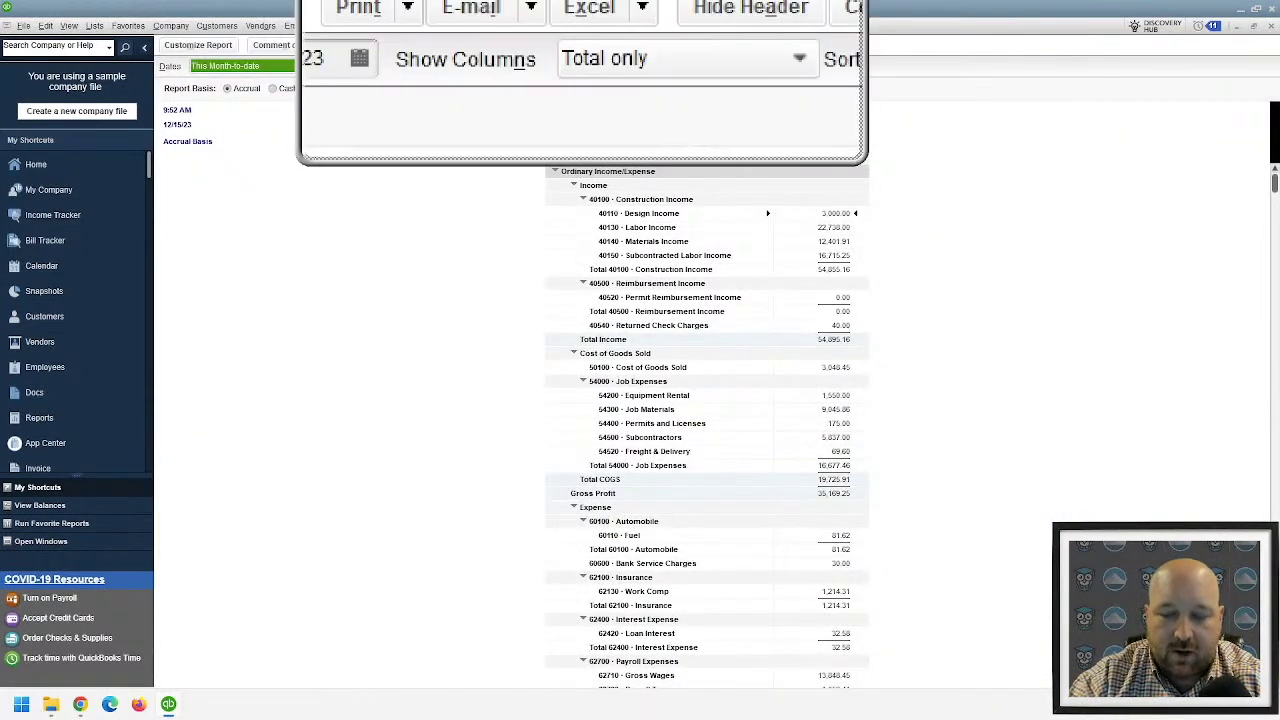
pyautogui.click(596, 68)
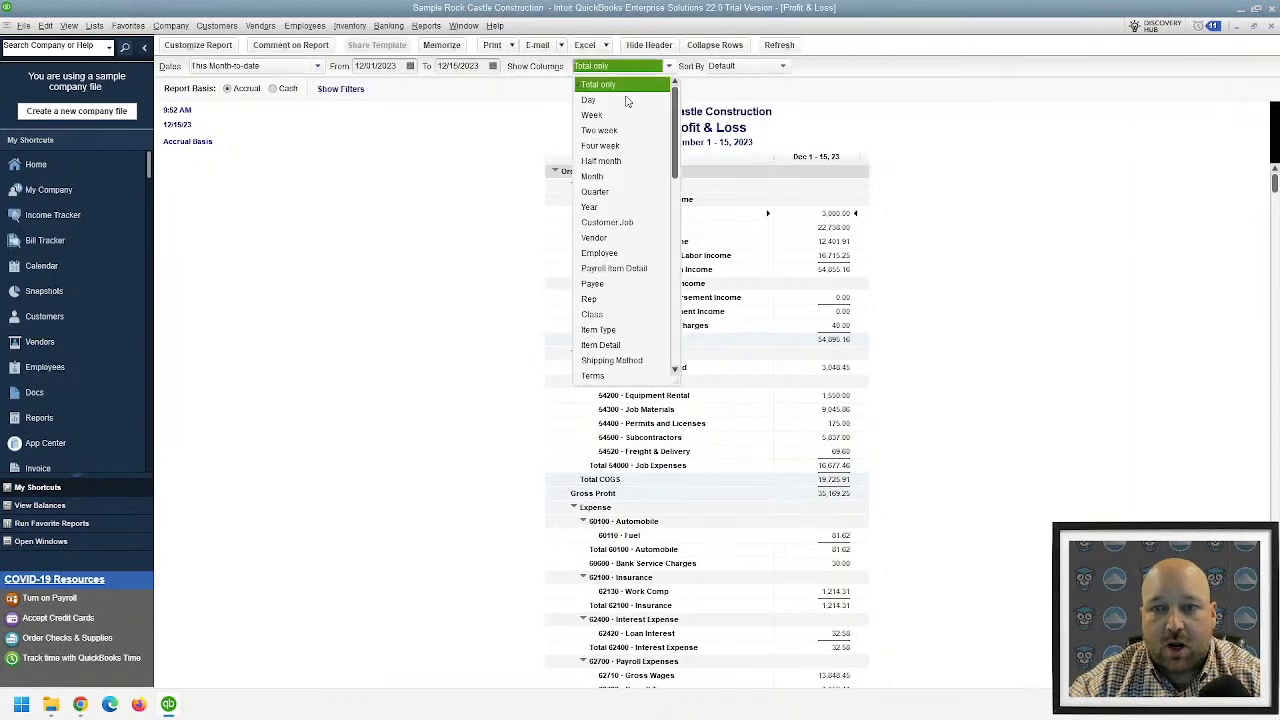
pyautogui.click(630, 222)
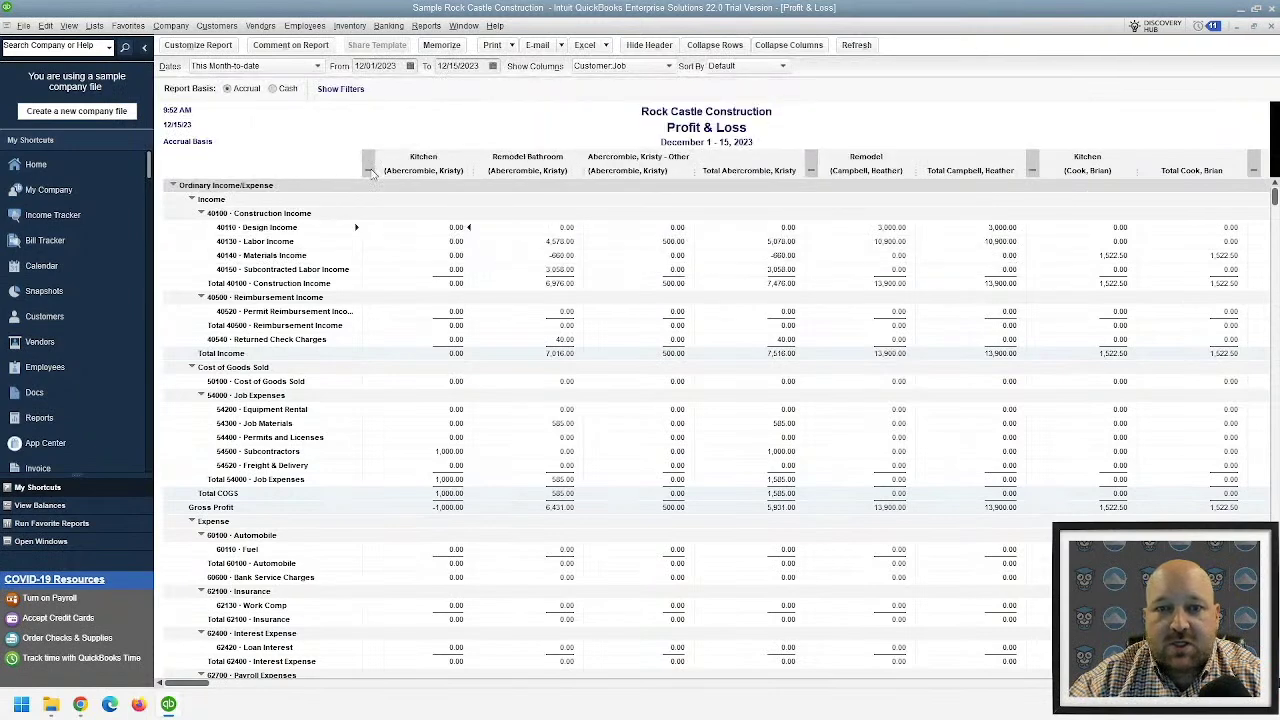
# - Collapse the first four customers' job columns, then set the report dates to All
pyautogui.click(368, 170)
pyautogui.click(463, 170)
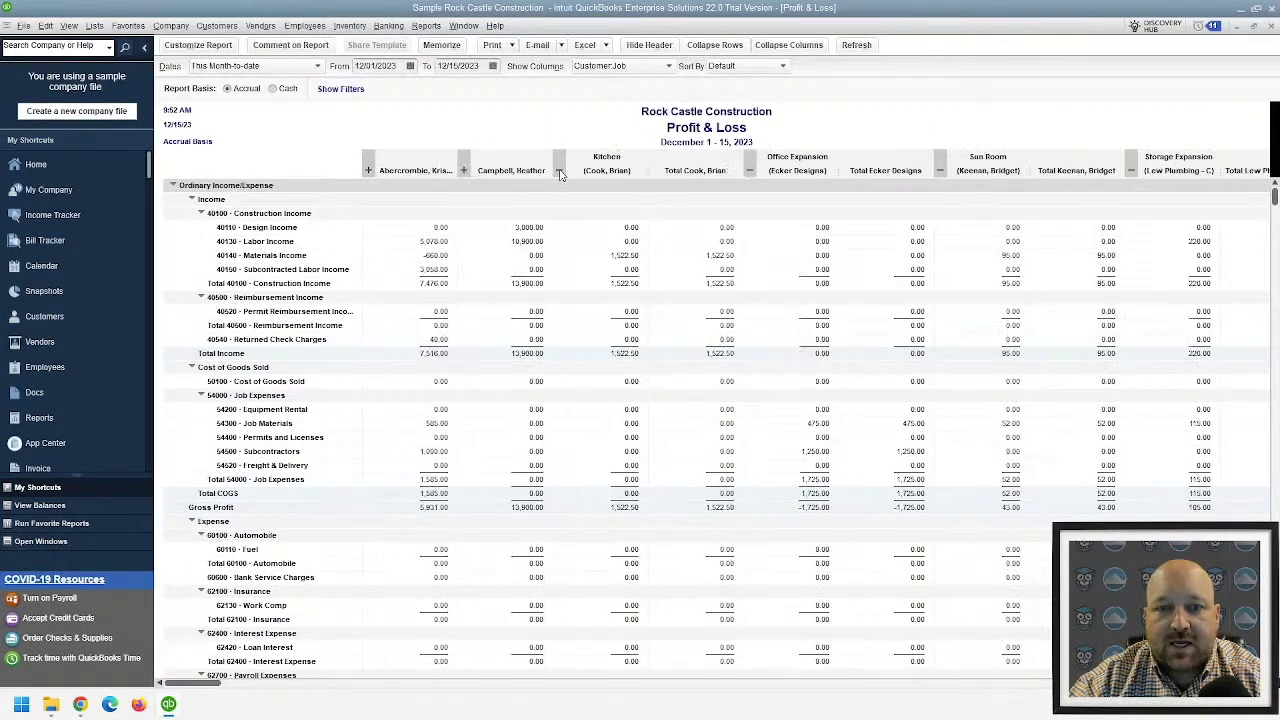
pyautogui.click(559, 170)
pyautogui.click(654, 168)
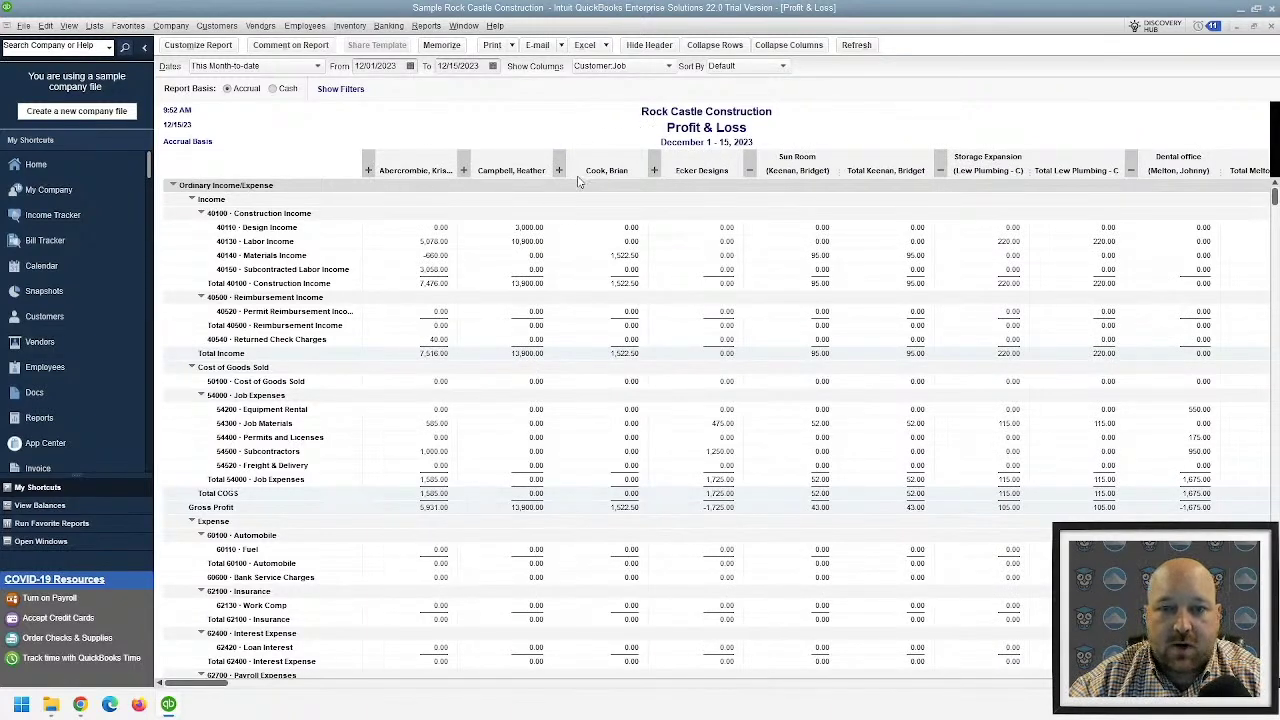
pyautogui.click(368, 170)
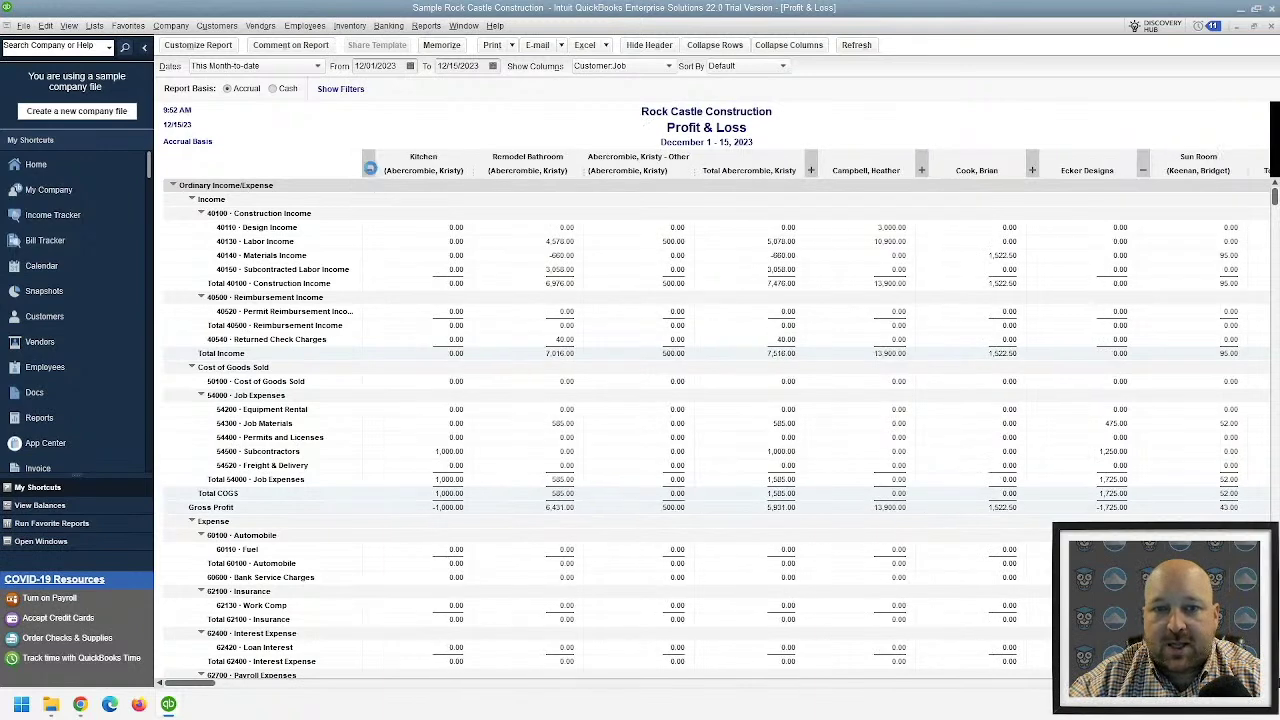
pyautogui.click(368, 170)
pyautogui.click(368, 170)
pyautogui.click(368, 170)
pyautogui.click(368, 170)
pyautogui.click(340, 89)
pyautogui.click(591, 112)
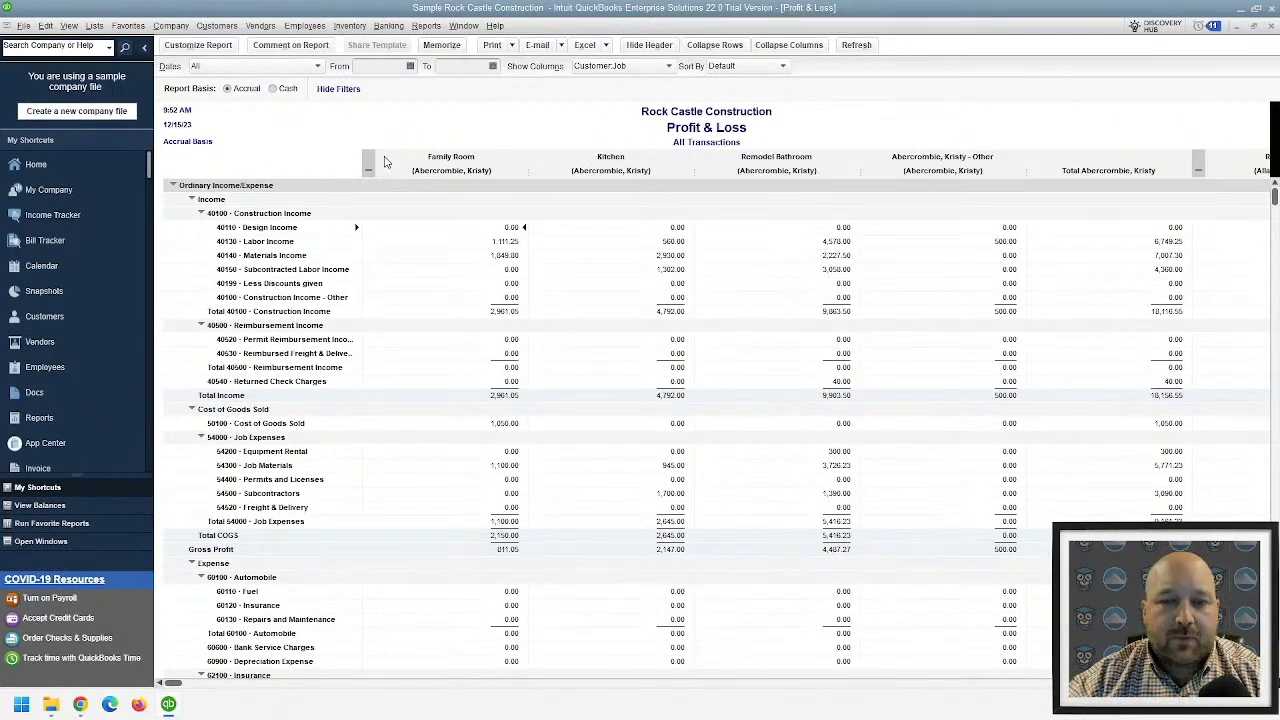
# - Try Year columns, return to Customer:Job, collapse the first customer's jobs, and close the report
pyautogui.click(625, 72)
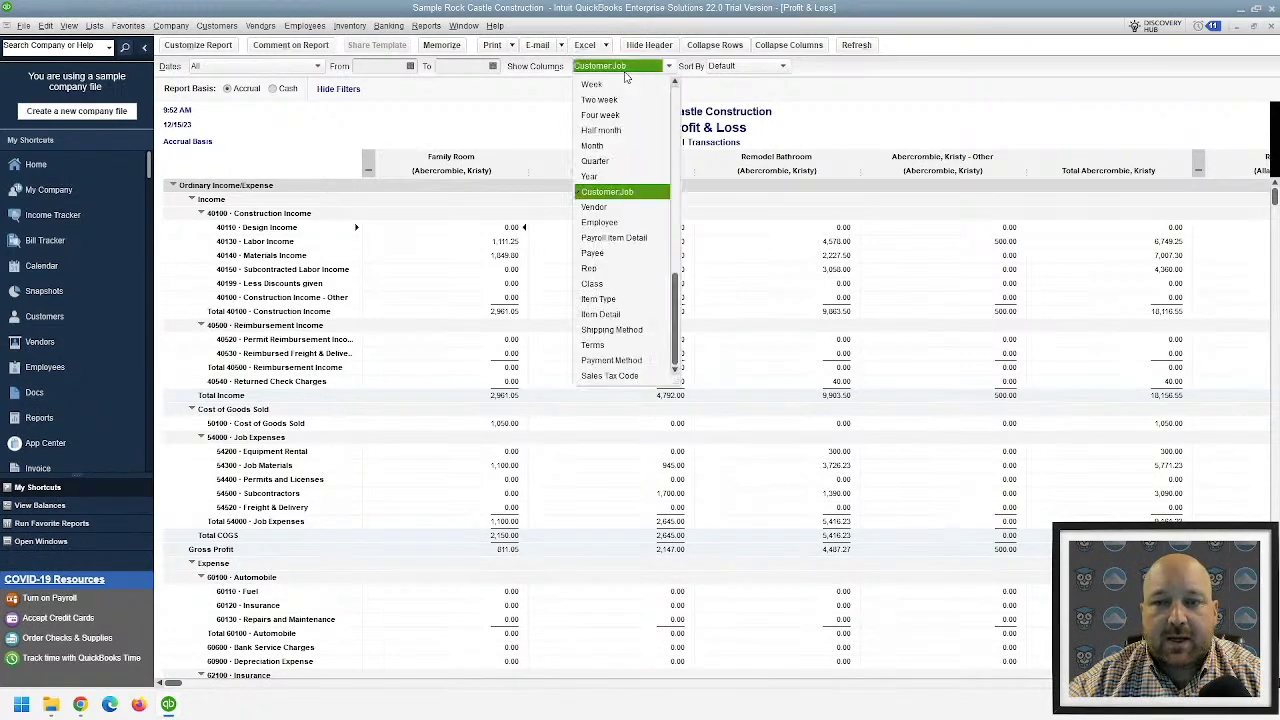
pyautogui.click(604, 172)
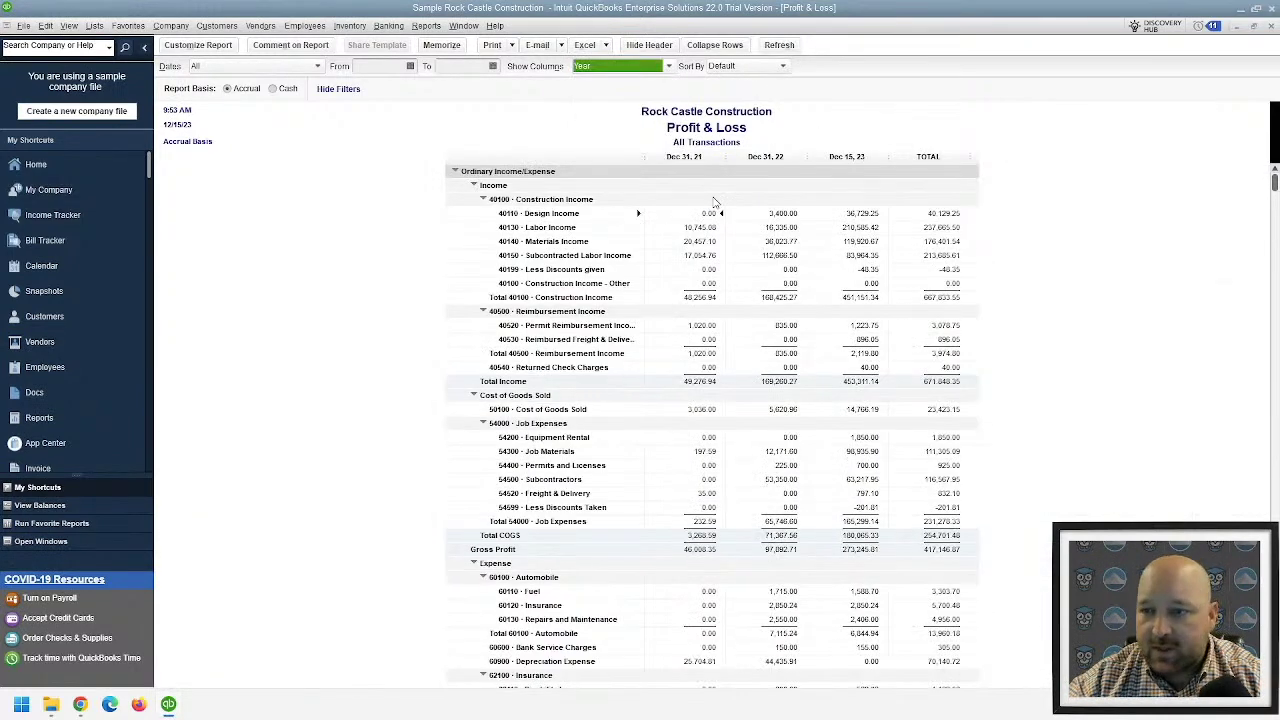
pyautogui.click(617, 68)
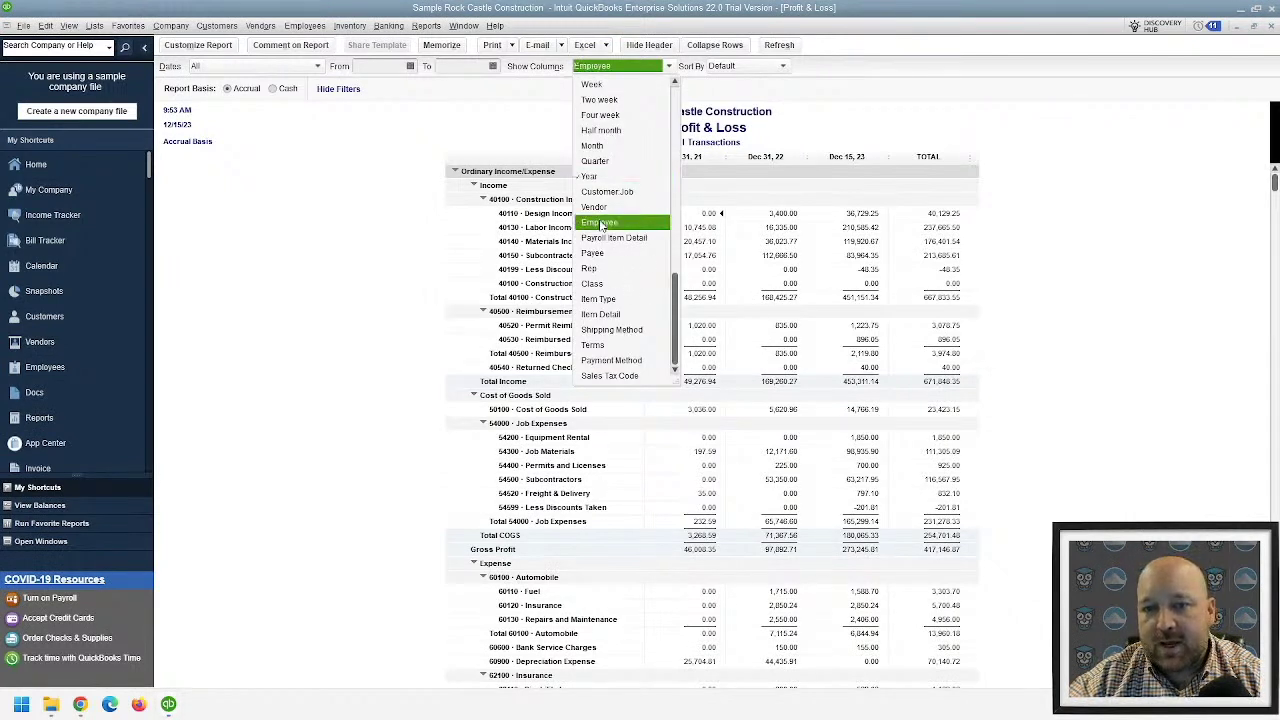
pyautogui.click(607, 191)
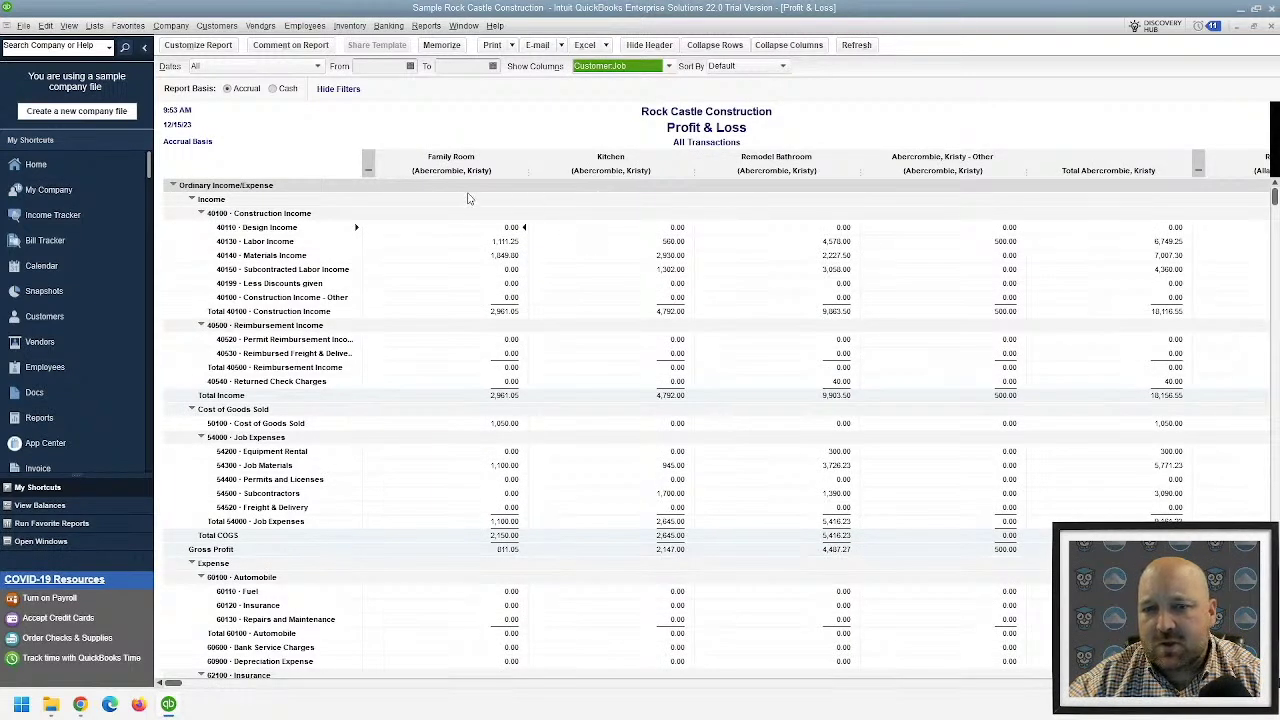
pyautogui.click(368, 169)
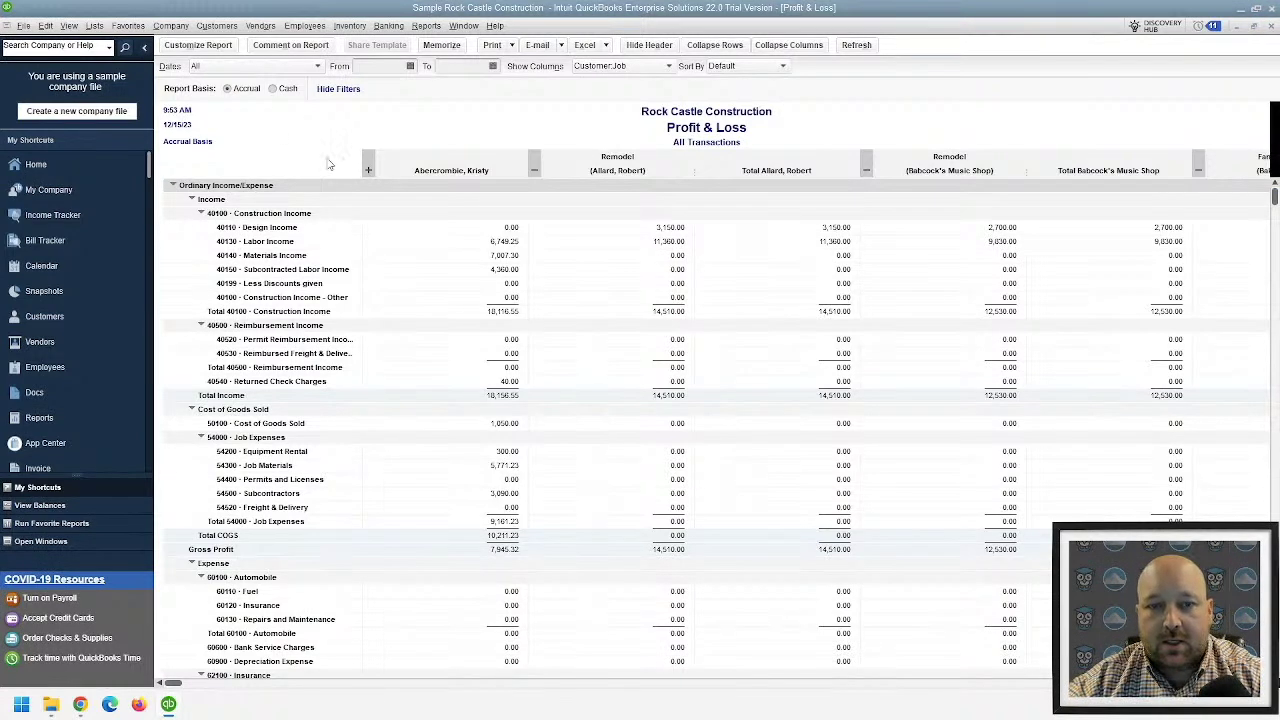
pyautogui.press('Escape')
pyautogui.press('Escape')
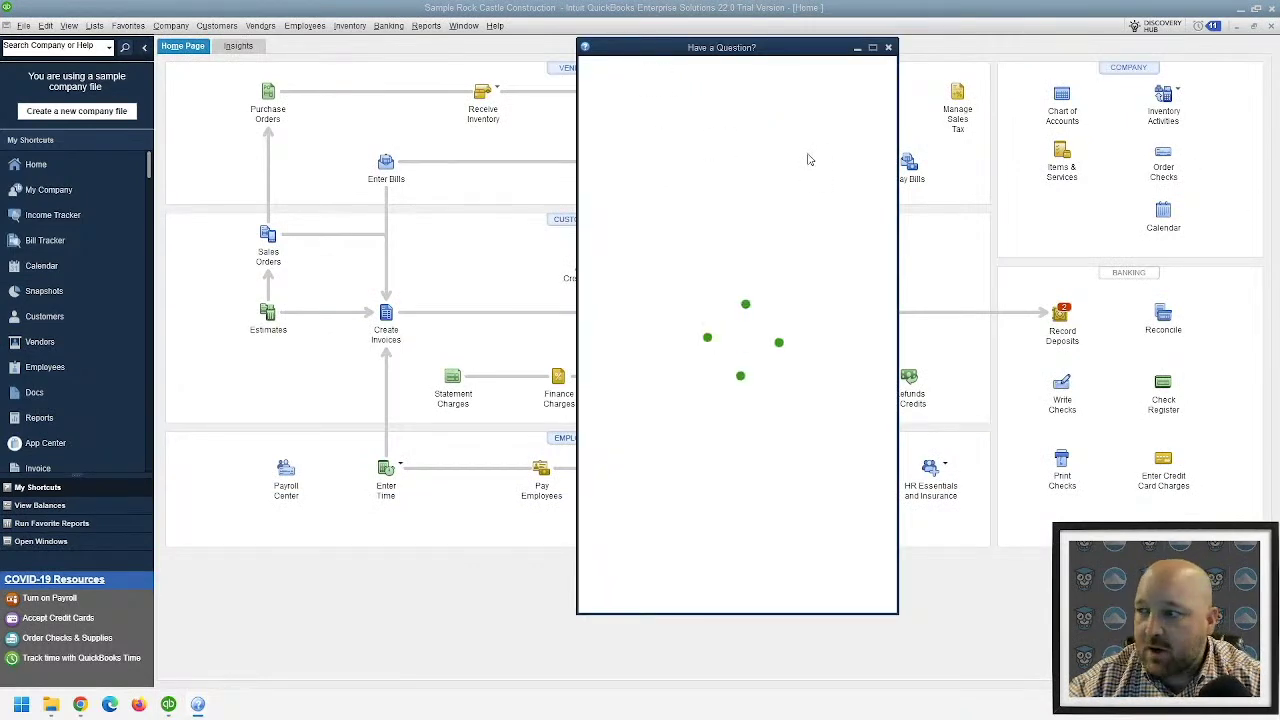
# - Search the help panel for 'inventory adjustment' and browse the three articles
pyautogui.moveTo(660, 57); pyautogui.dragTo(541, 72)
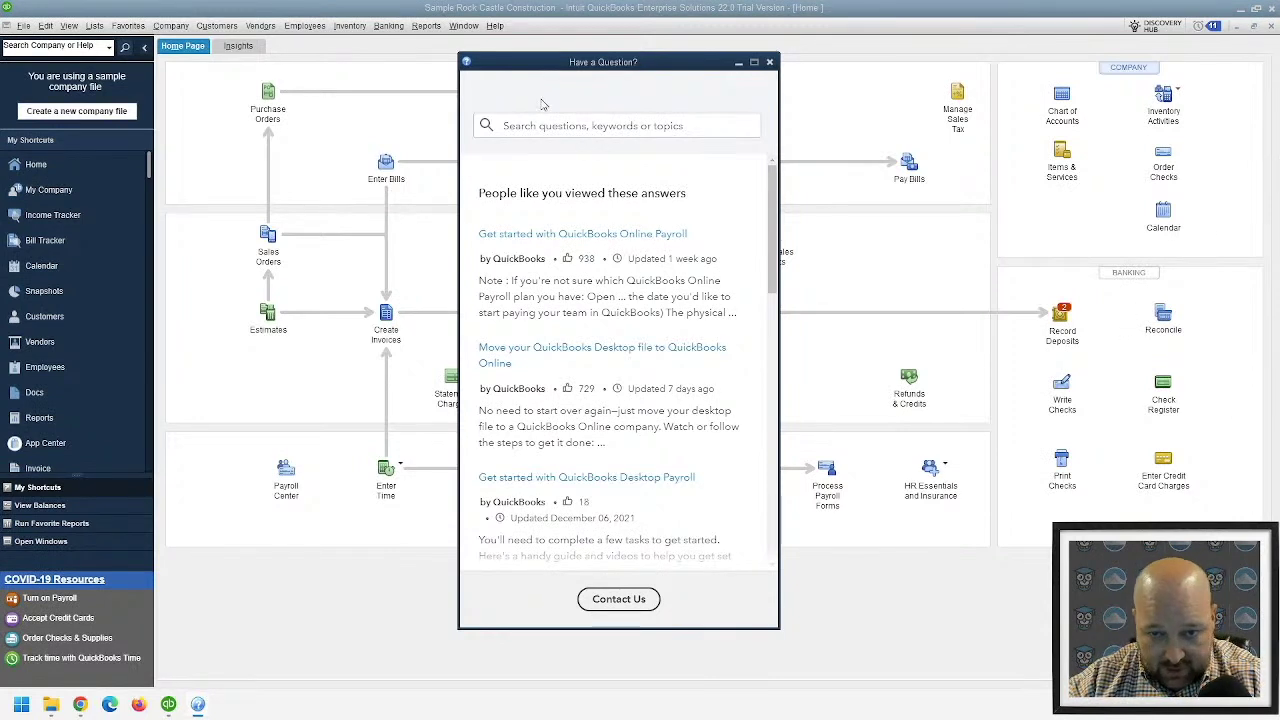
pyautogui.write('6')
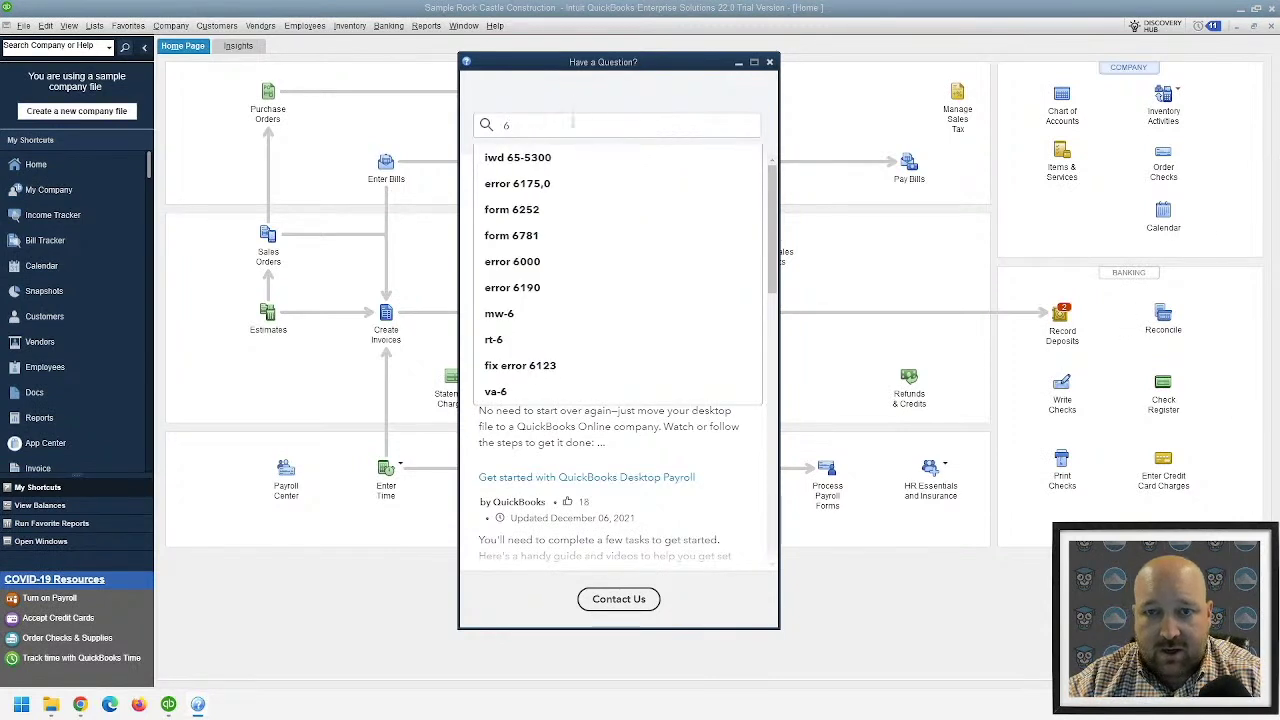
pyautogui.press('BackSpace')
pyautogui.write('in')
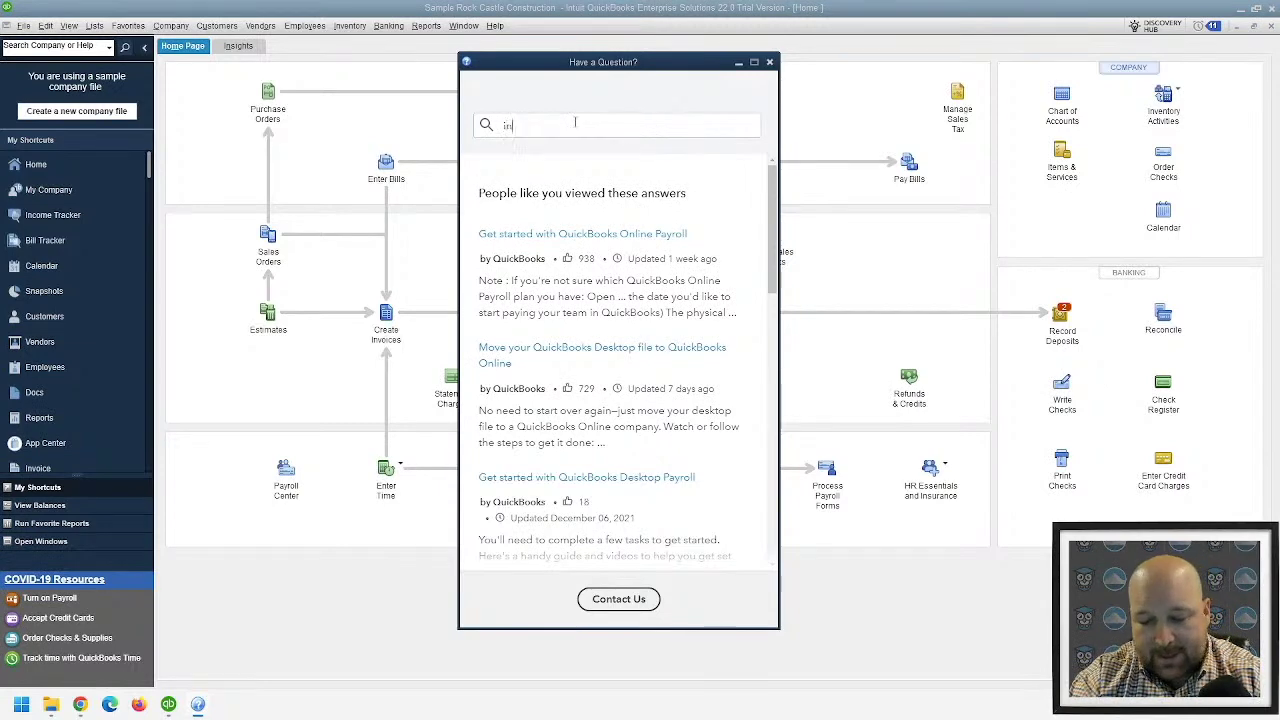
pyautogui.write('ven')
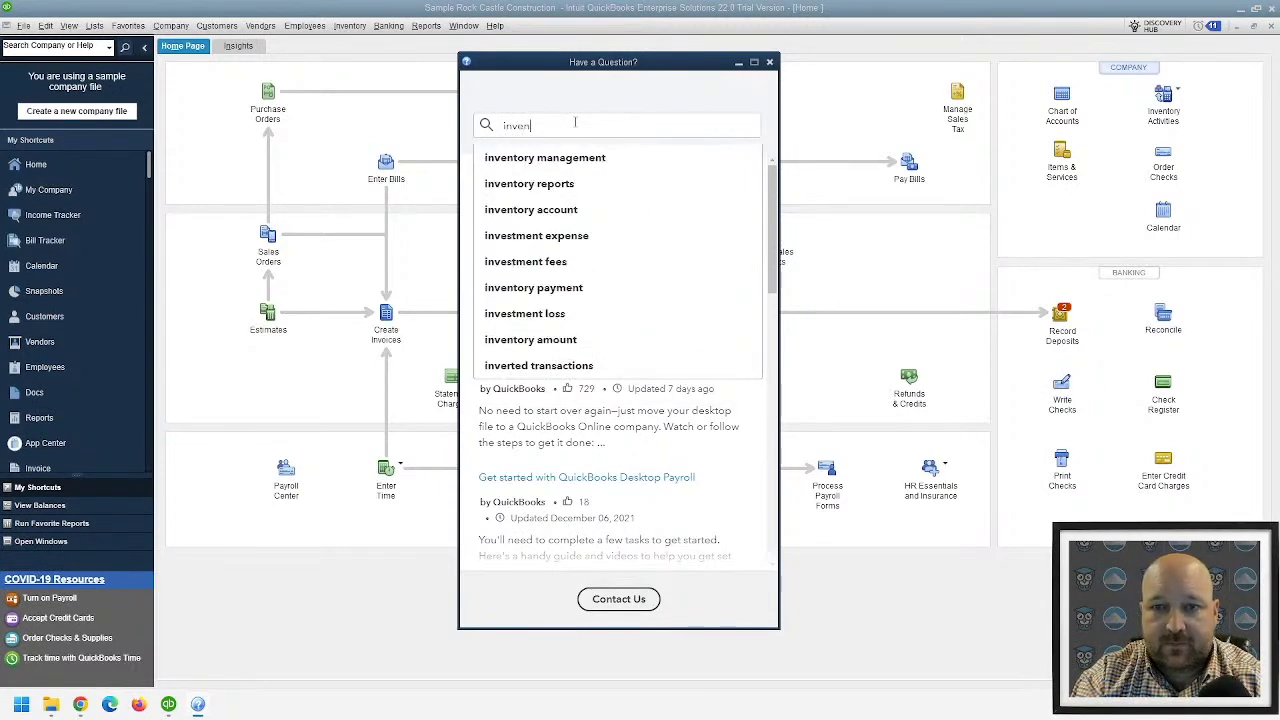
pyautogui.write('tory adj')
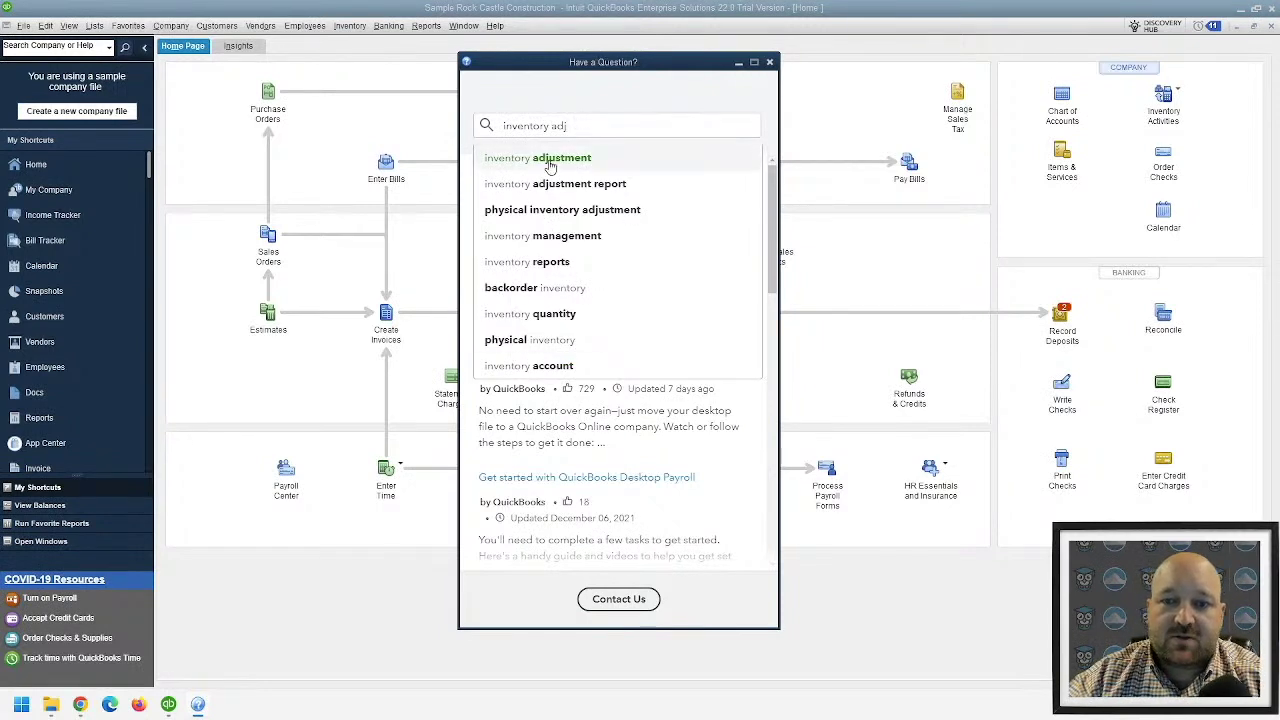
pyautogui.click(549, 160)
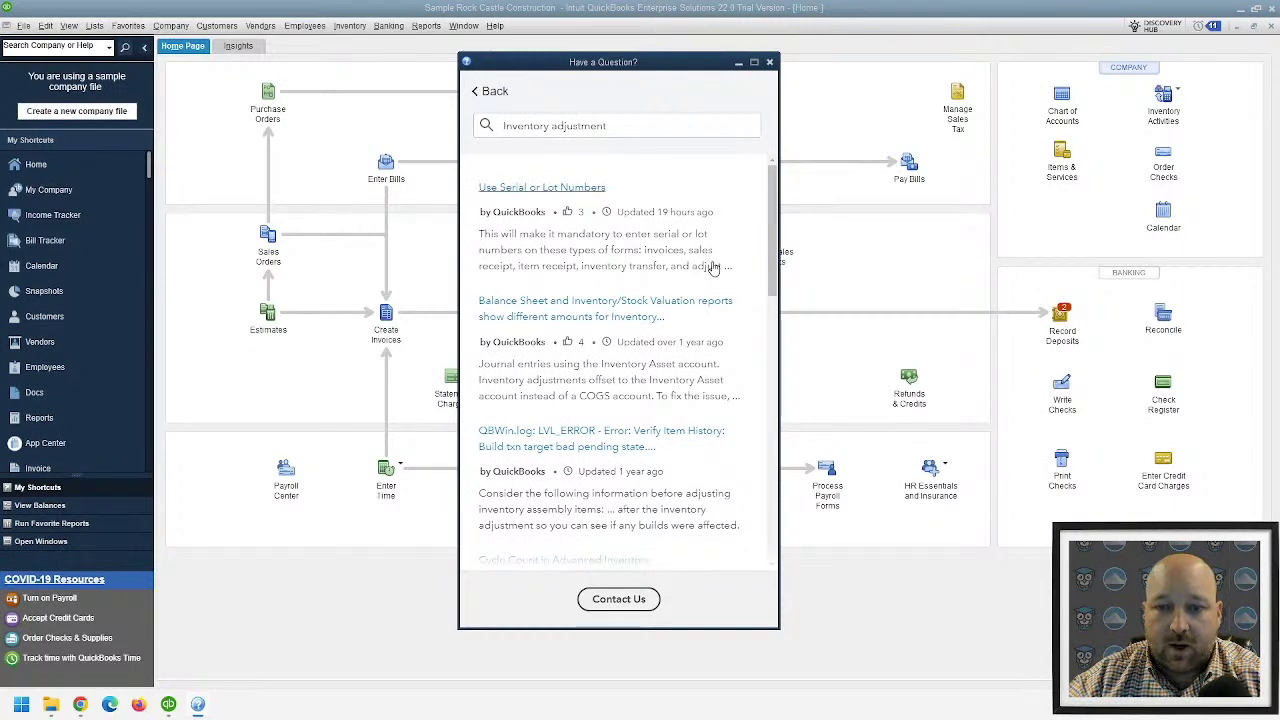
pyautogui.scroll(-3, 640, 290)
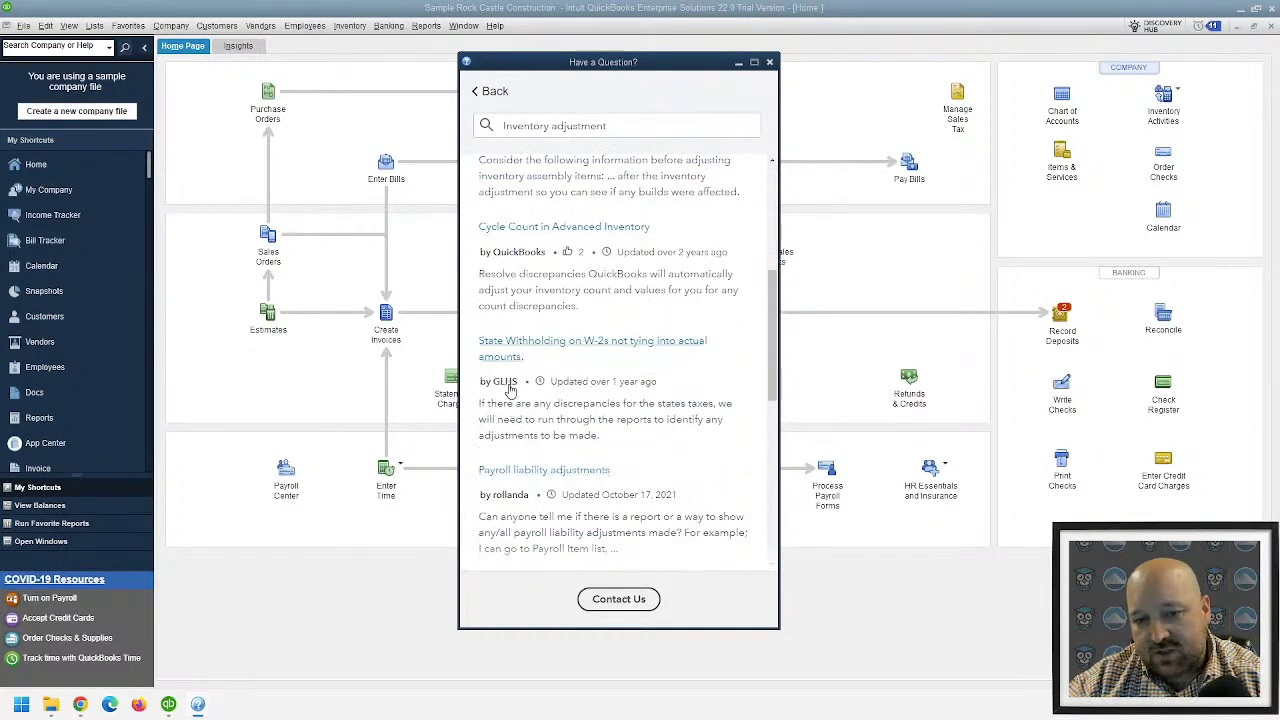
pyautogui.scroll(3, 543, 360)
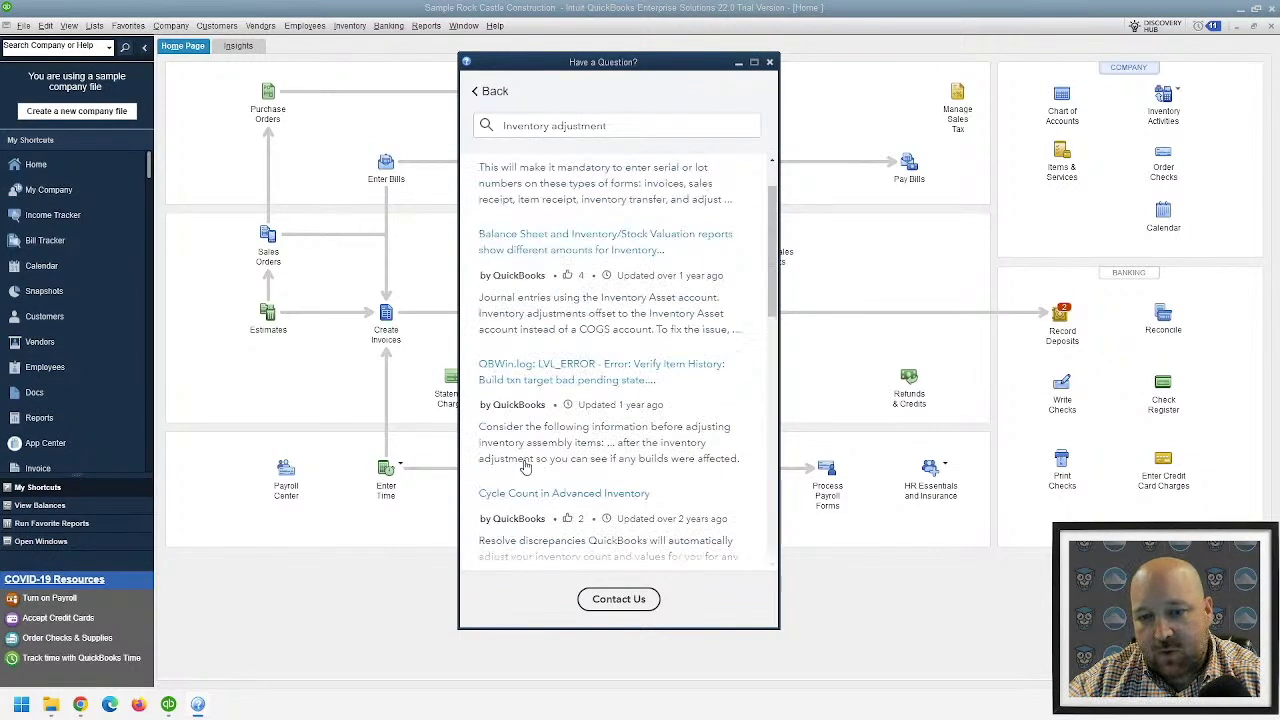
# - Review the Contact Us chat and callback options, then close the help panel
pyautogui.click(618, 599)
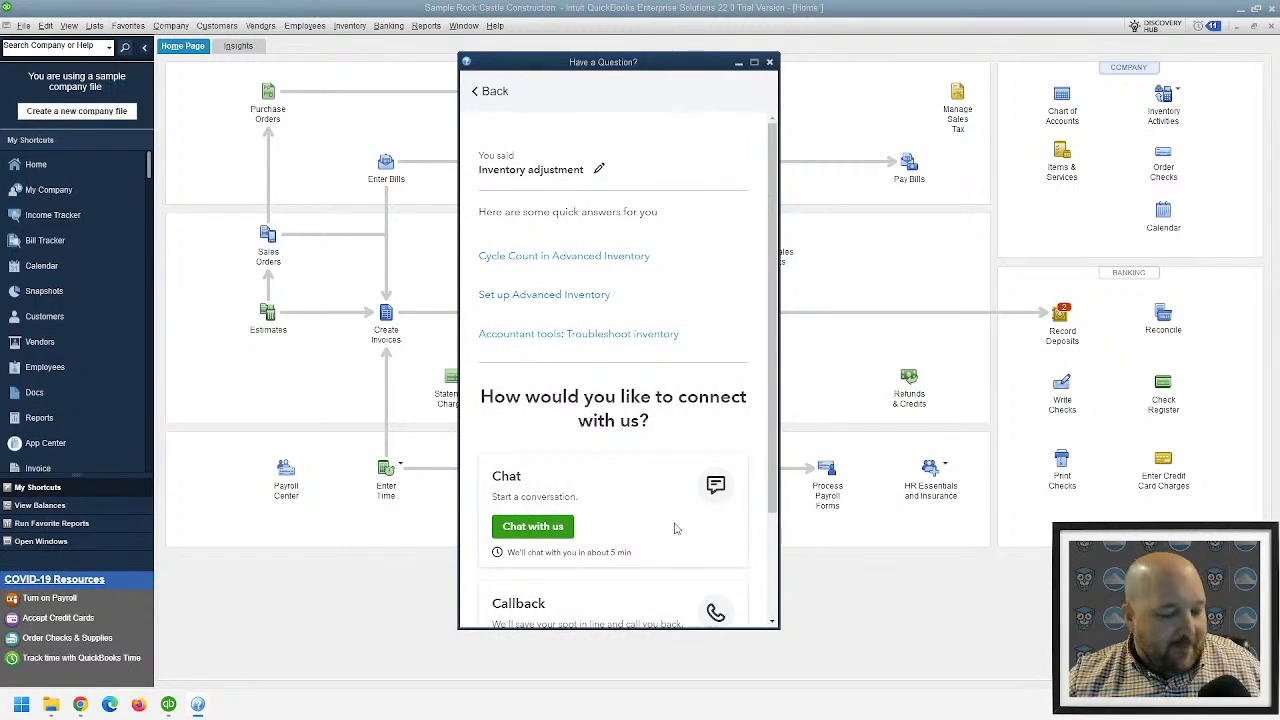
pyautogui.scroll(-2, 676, 522)
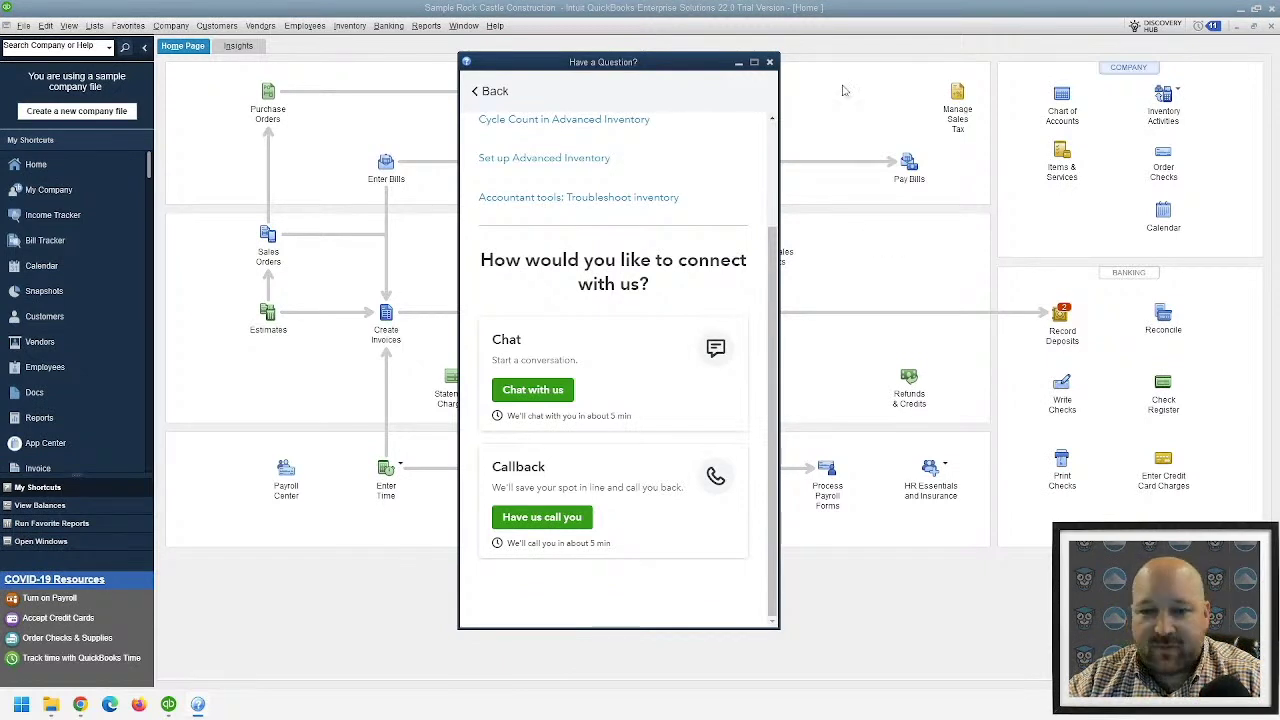
pyautogui.scroll(3, 655, 278)
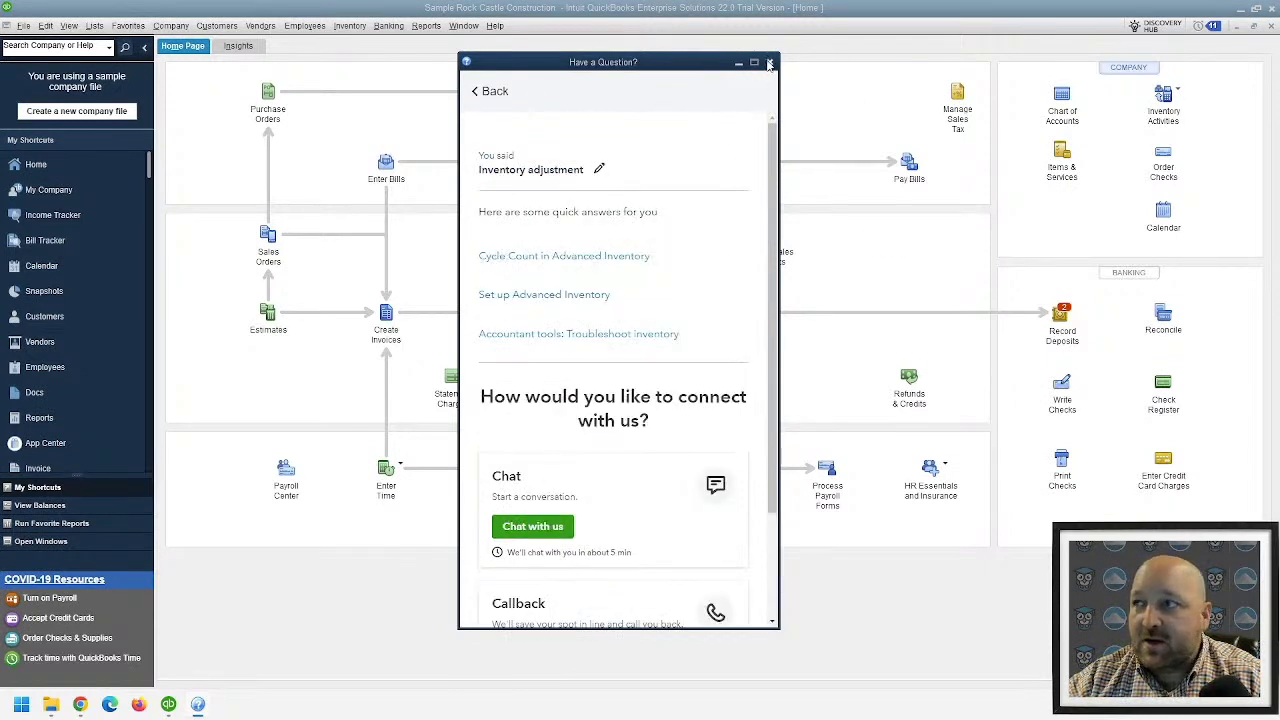
pyautogui.click(769, 64)
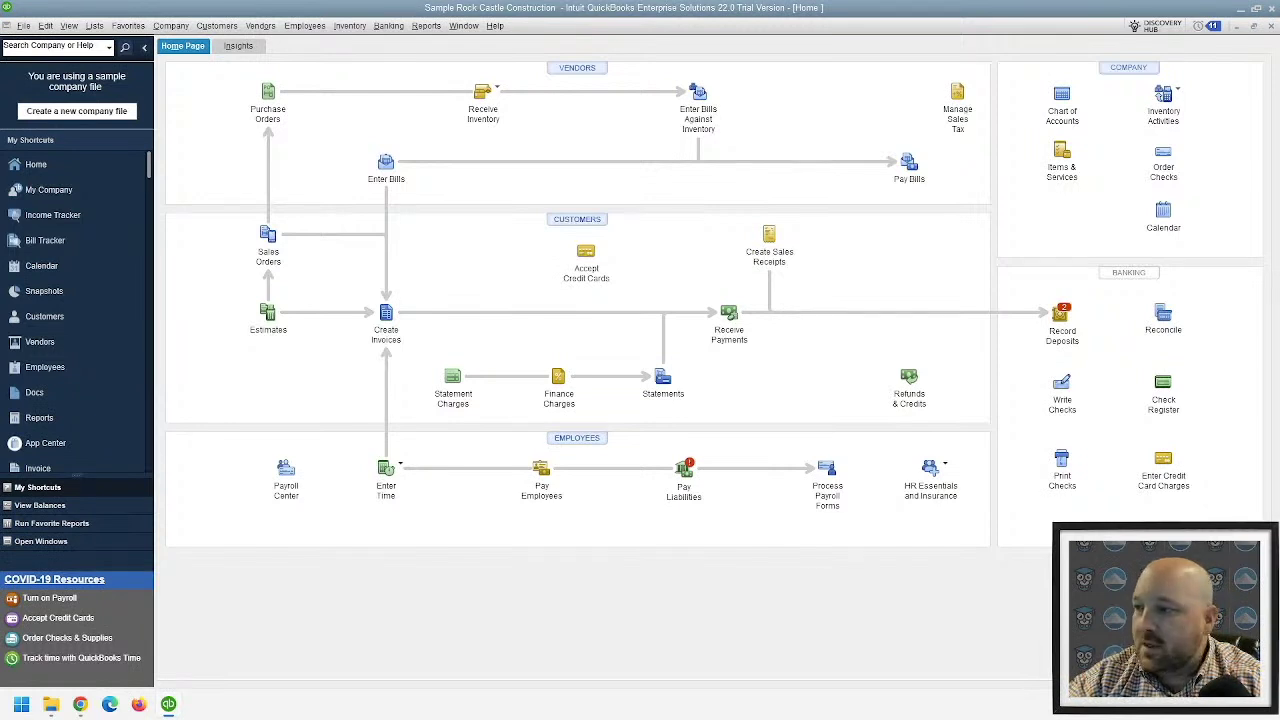
# - In the Sales Order Fulfillment Worksheet, choose sales order 7002 and print it with Sales Orders included
pyautogui.click(226, 26)
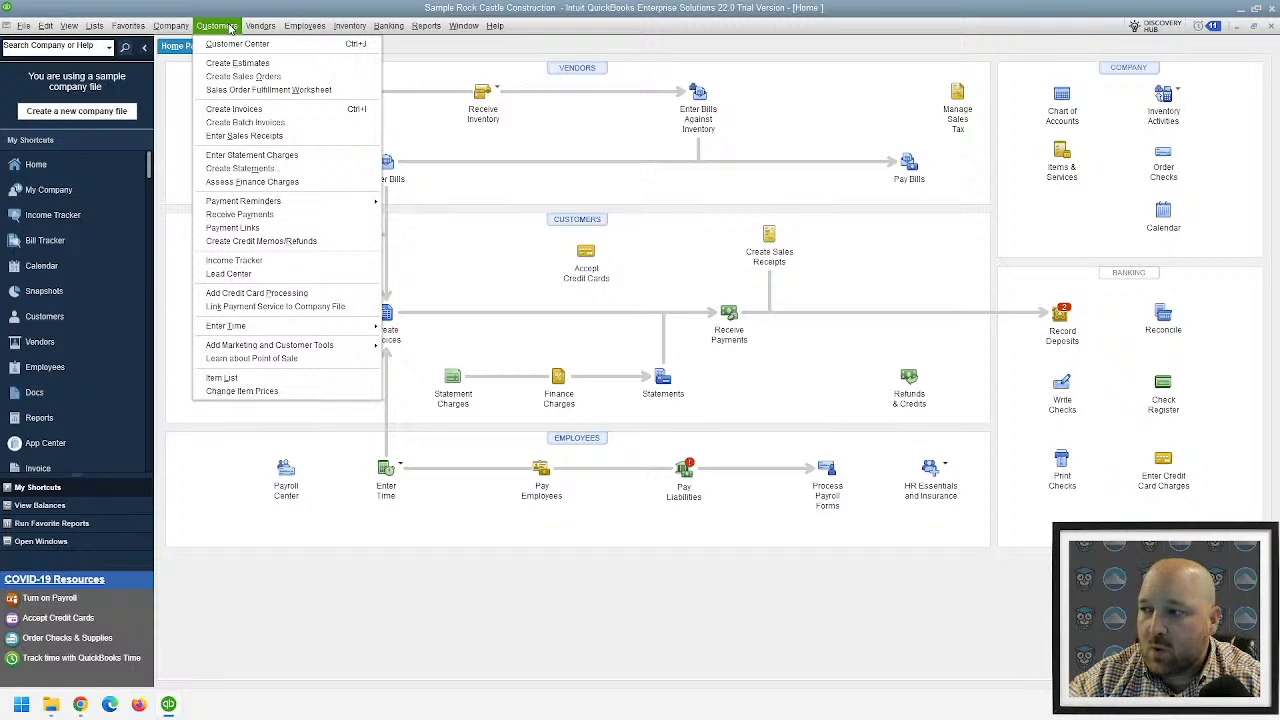
pyautogui.click(248, 89)
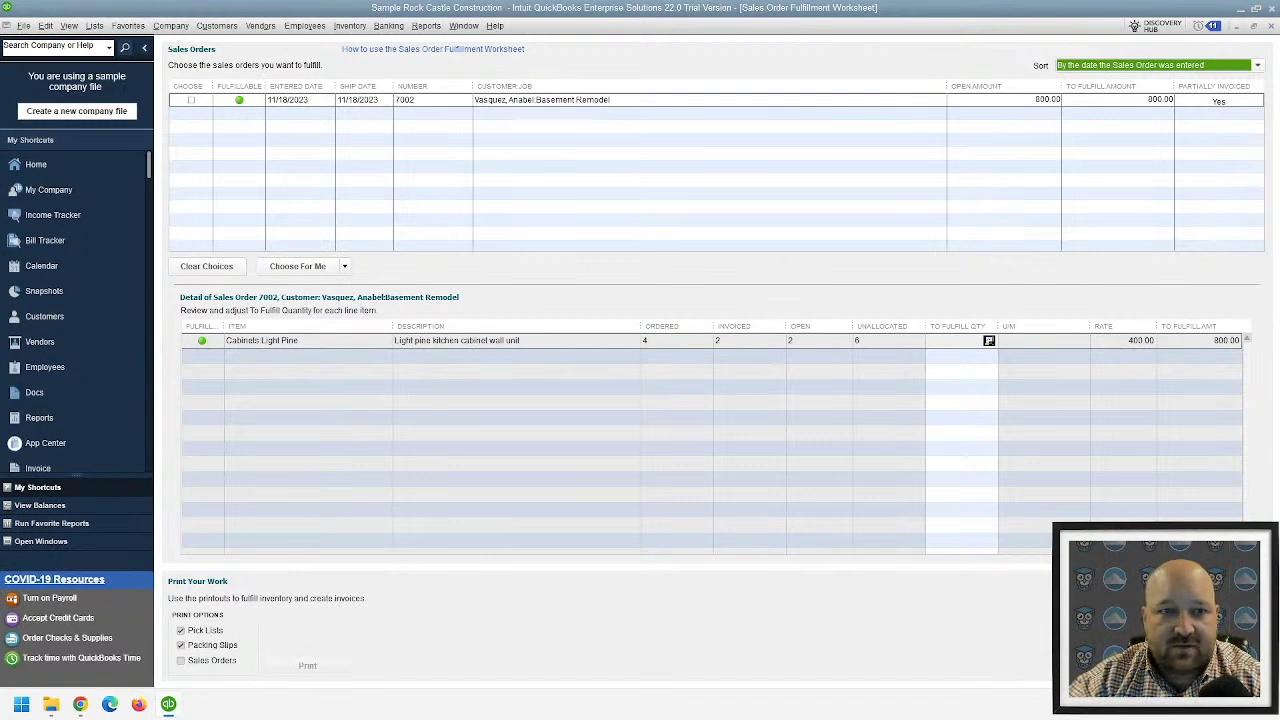
pyautogui.click(191, 100)
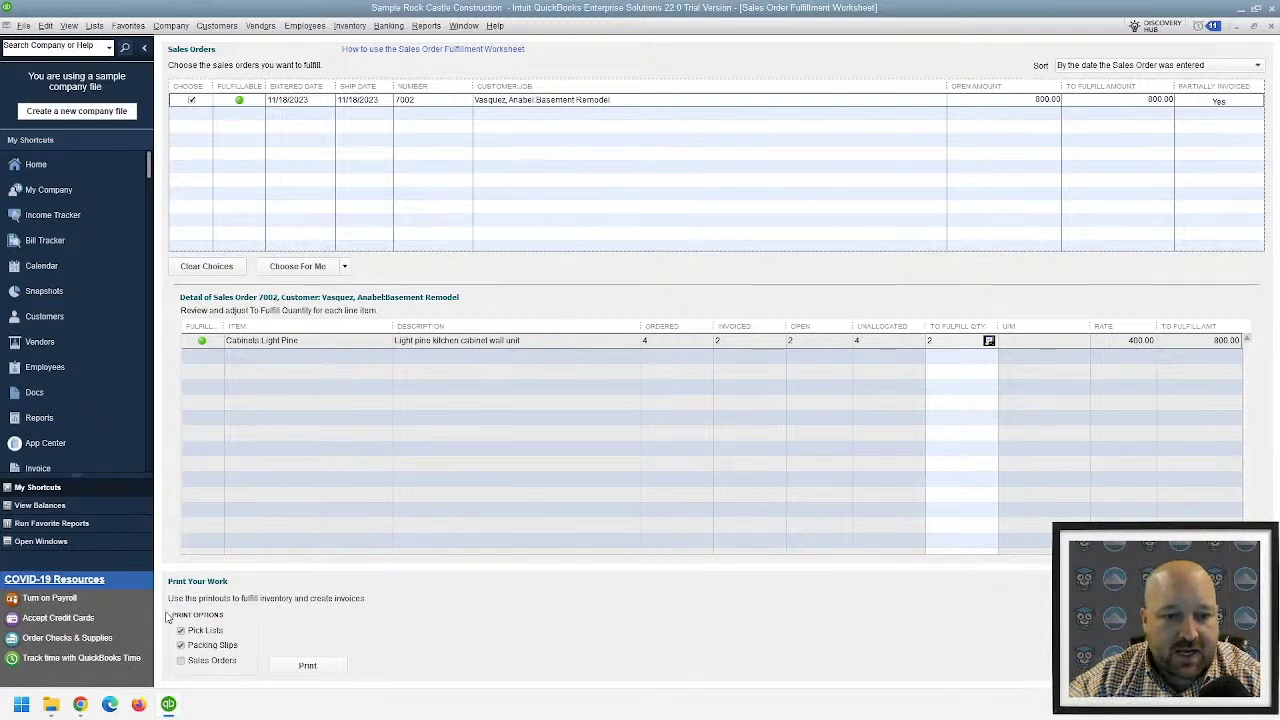
pyautogui.click(197, 663)
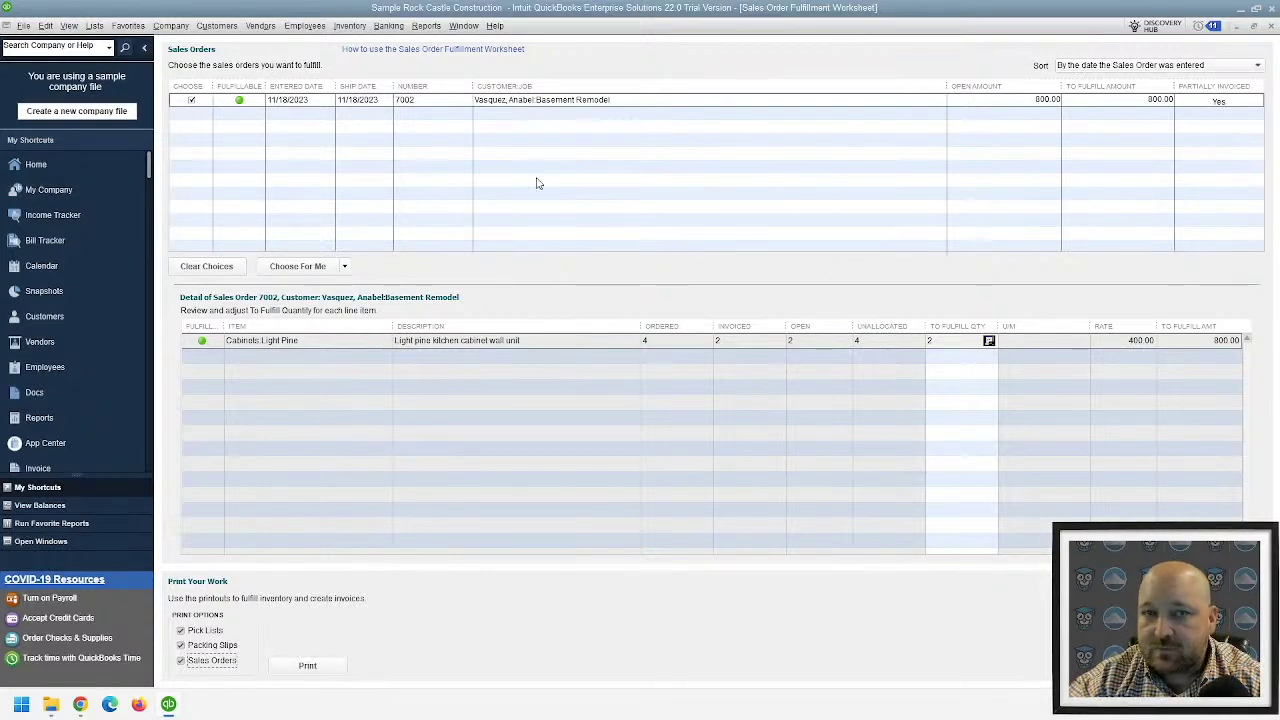
pyautogui.click(322, 662)
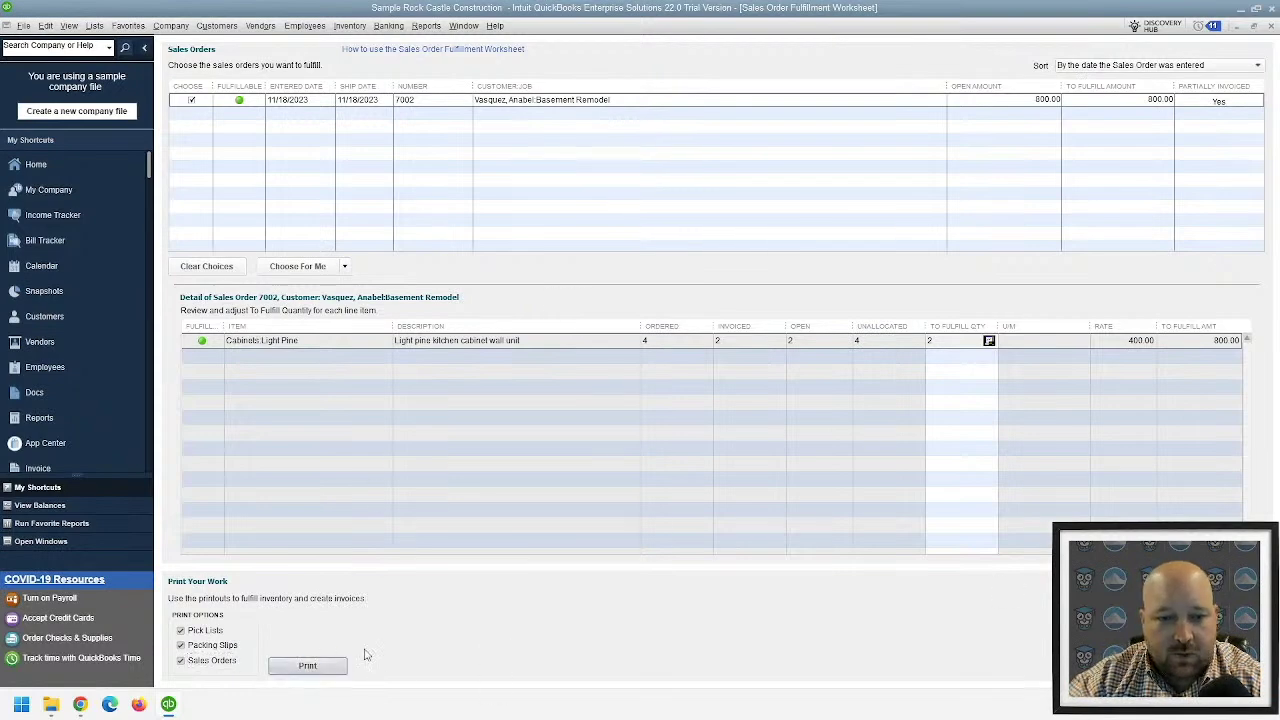
pyautogui.click(372, 164)
pyautogui.click(374, 166)
# - Preview the sales order 7002 pick list twice, then cancel printing
pyautogui.click(598, 220)
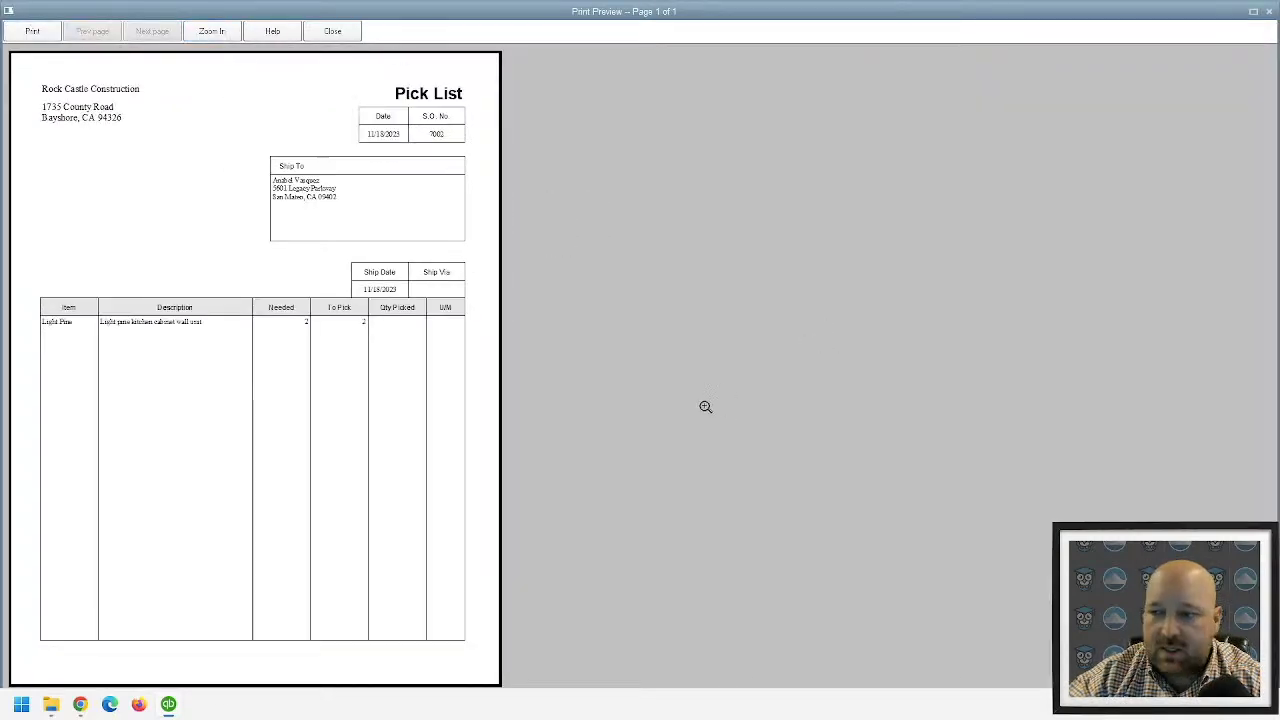
pyautogui.click(335, 31)
pyautogui.click(592, 217)
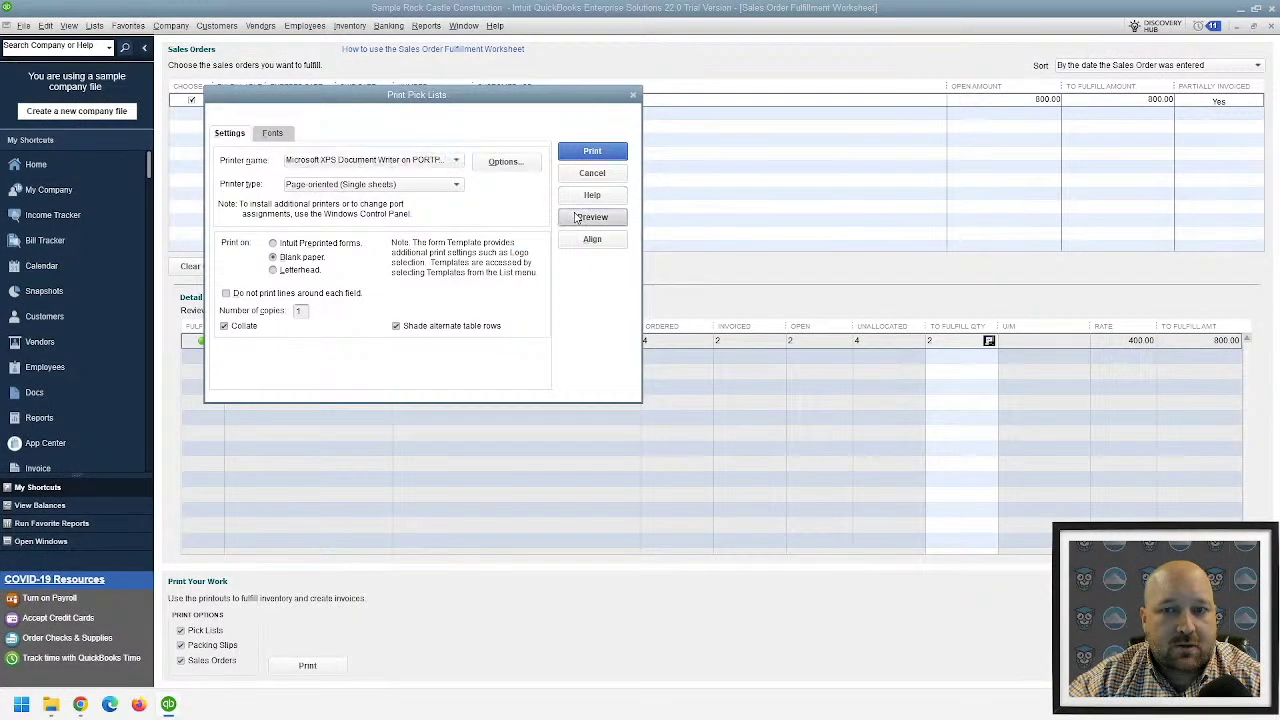
pyautogui.click(335, 31)
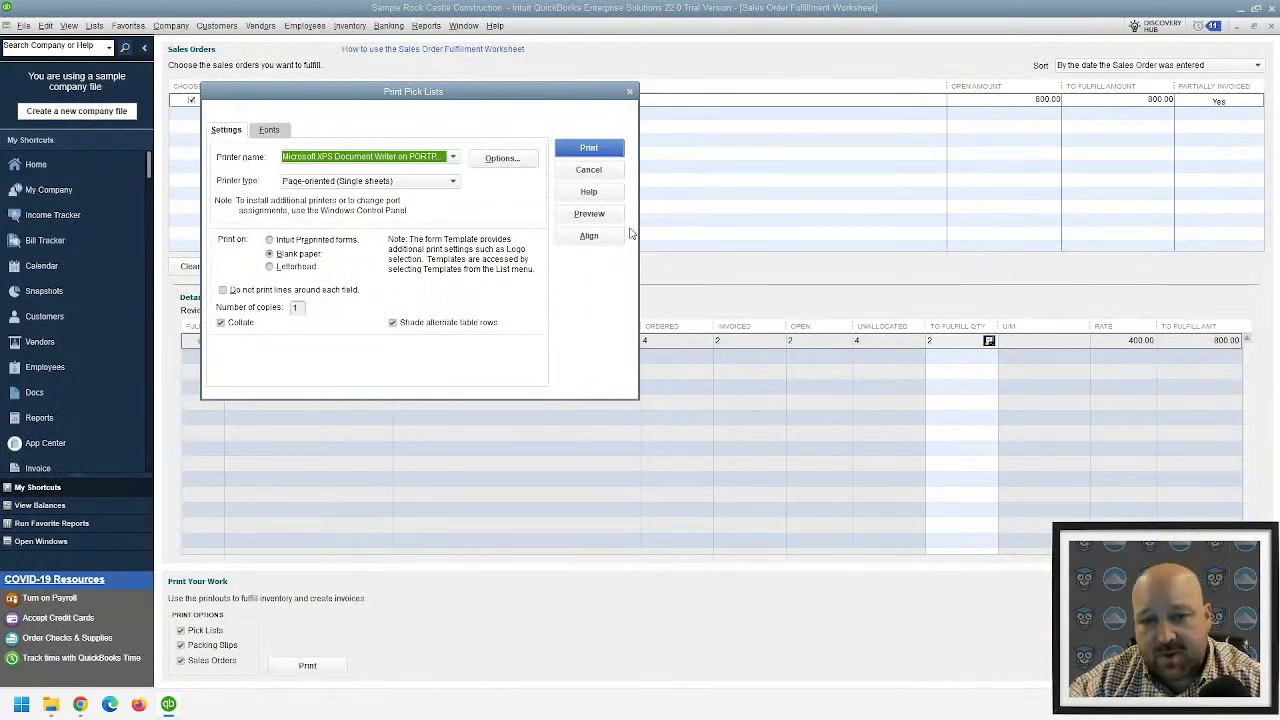
pyautogui.click(590, 171)
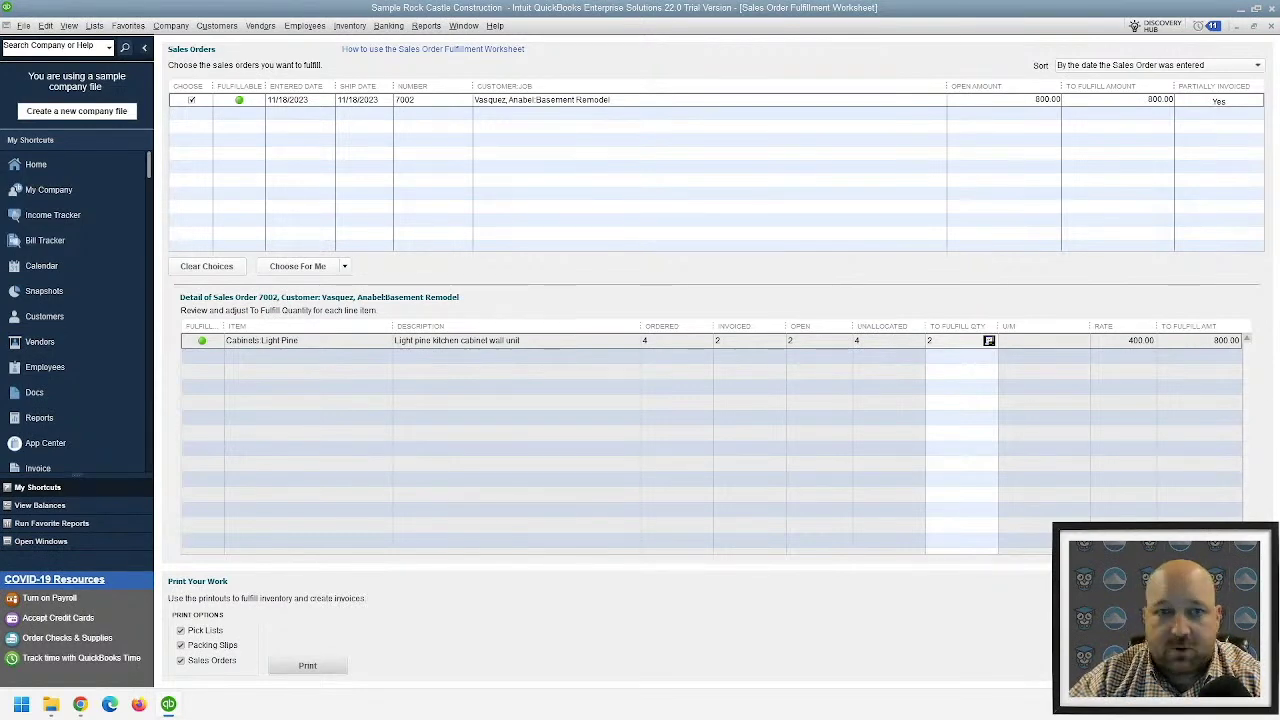
# - Open the Lk Doorknobs hardware item from the Inventory Center in Edit Item
pyautogui.click(218, 26)
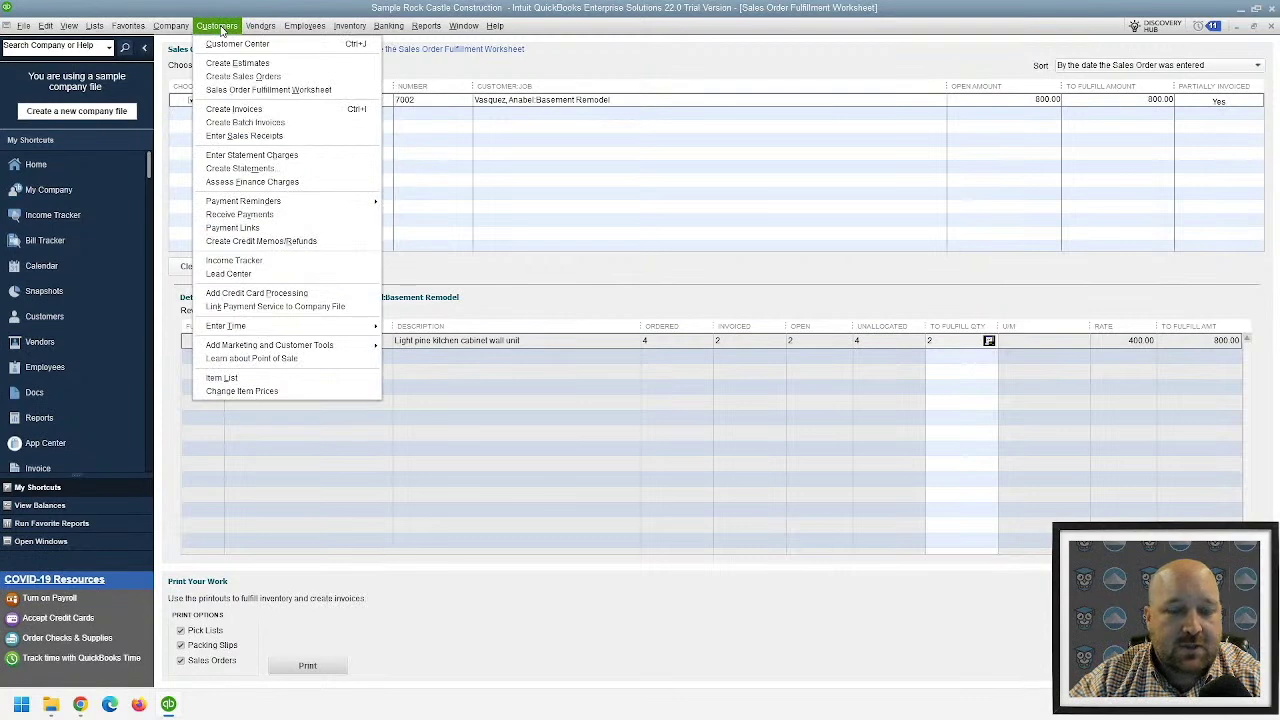
pyautogui.moveTo(349, 26)
pyautogui.click(385, 53)
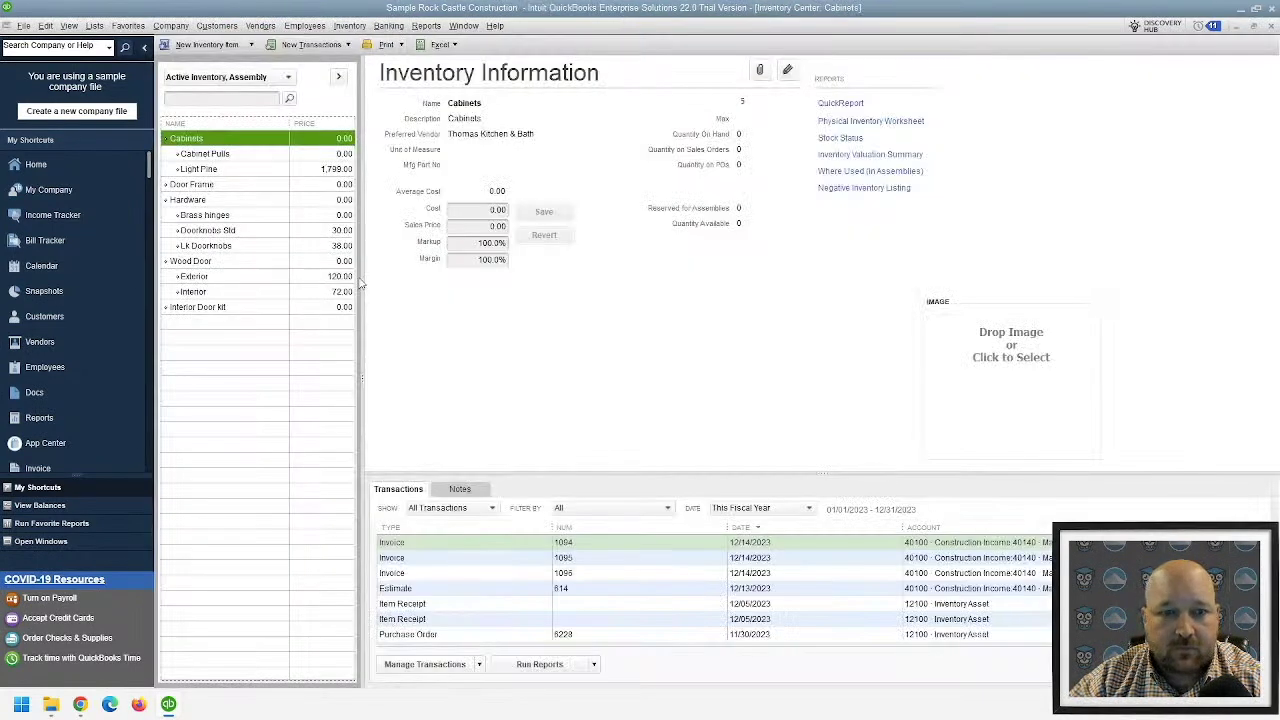
pyautogui.click(293, 250)
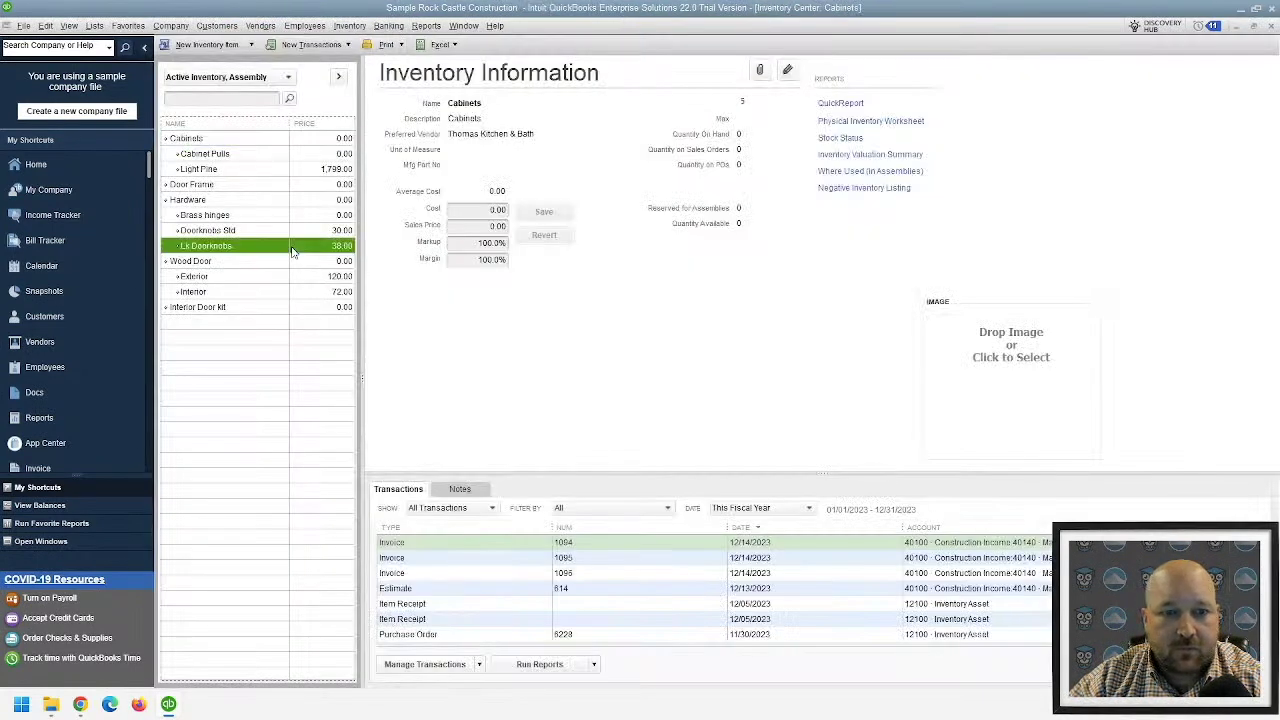
pyautogui.doubleClick(293, 250)
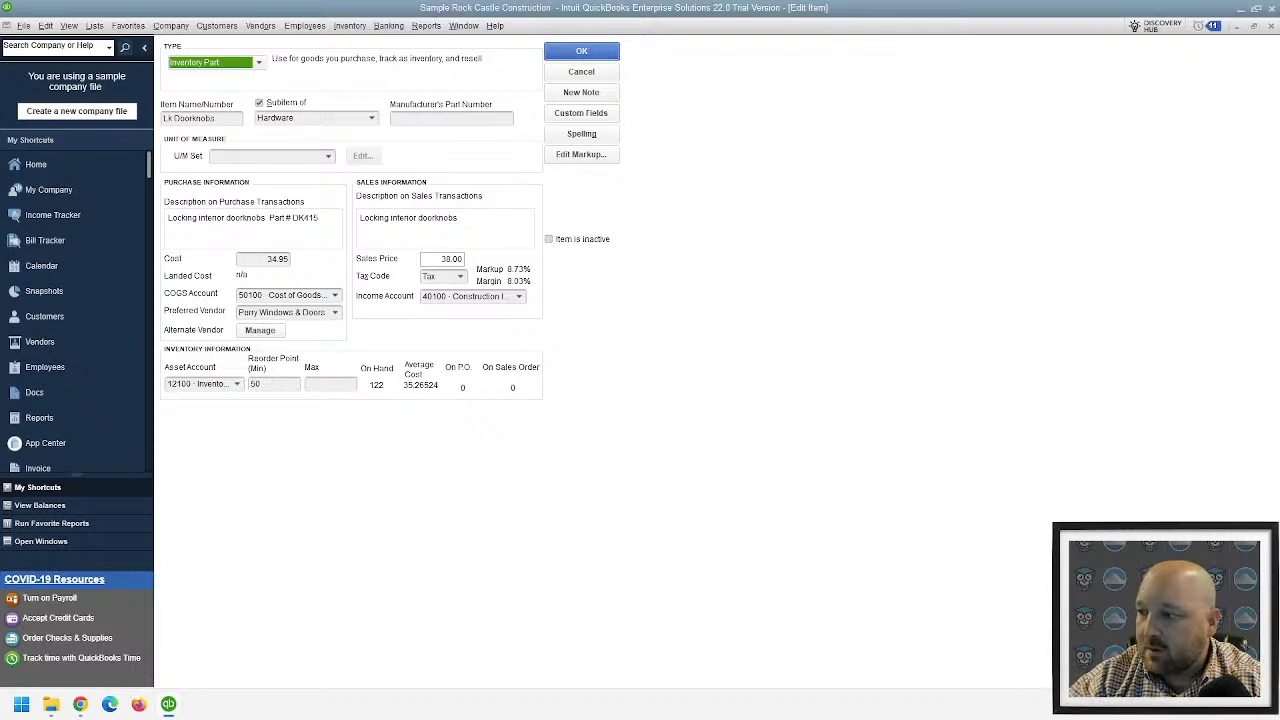
pyautogui.click(46, 25)
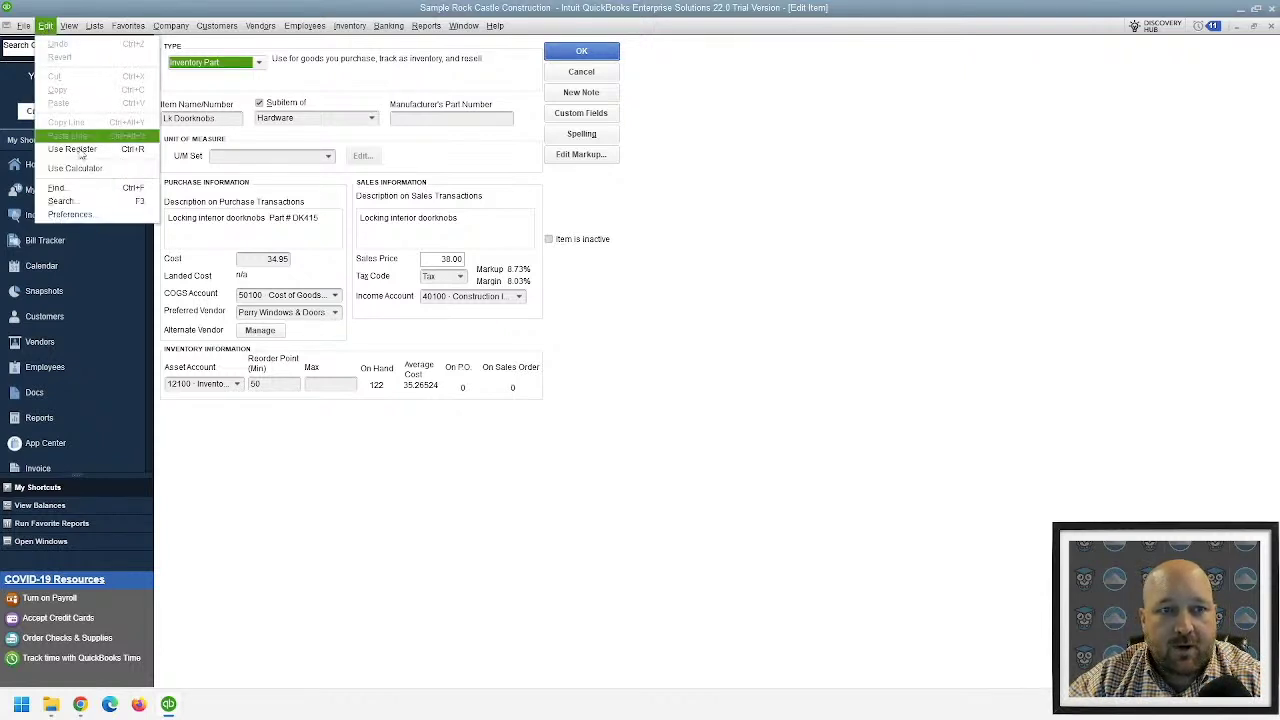
# - Open the company-wide Items & Inventory preferences
pyautogui.click(67, 220)
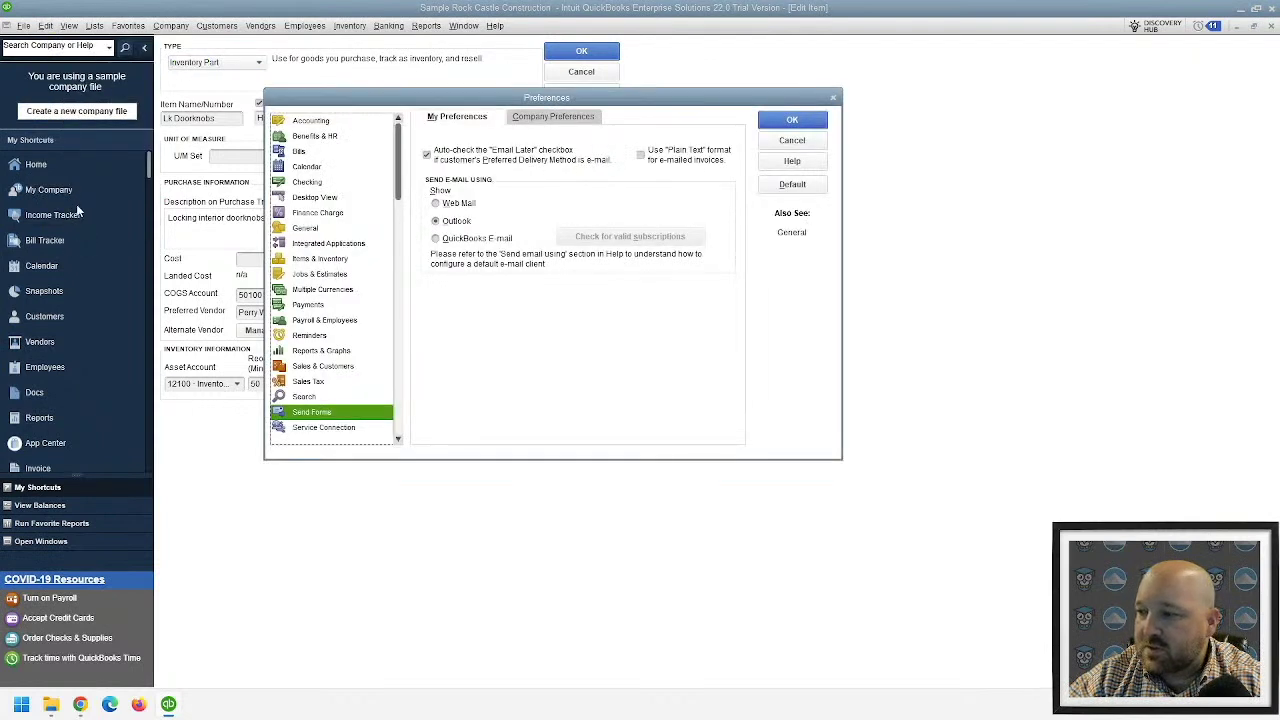
pyautogui.click(340, 274)
pyautogui.click(337, 260)
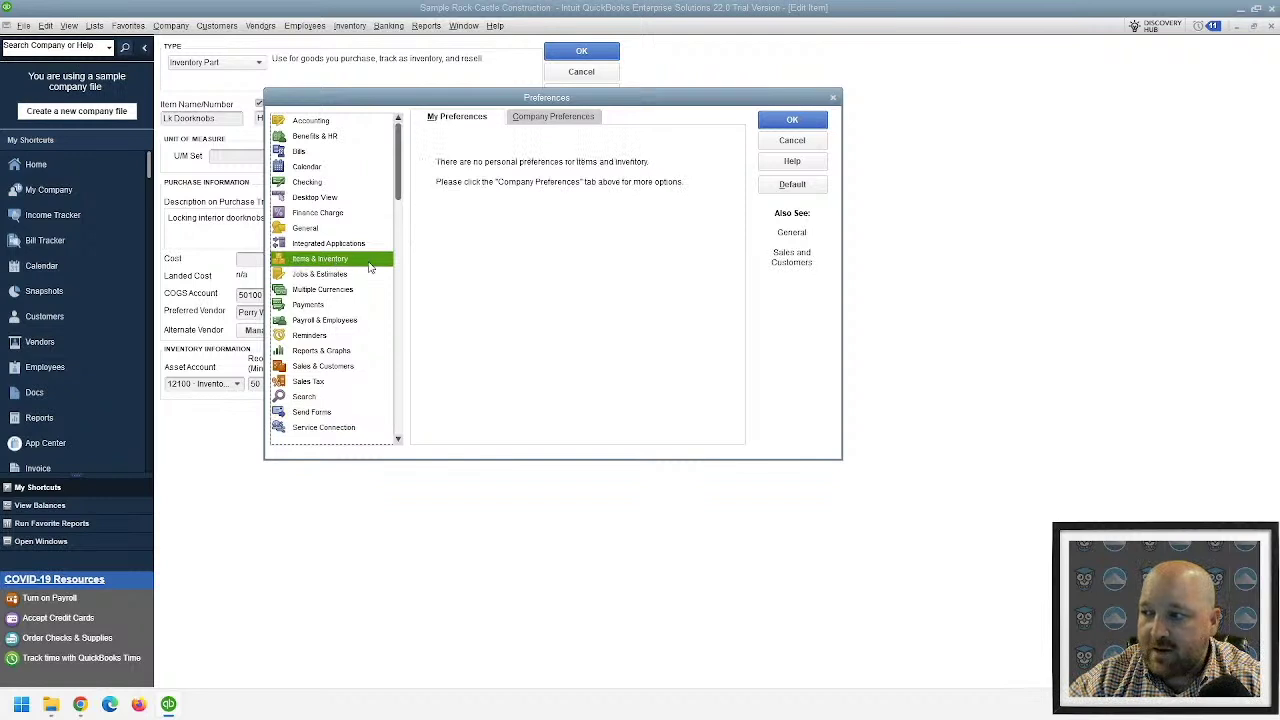
pyautogui.click(546, 118)
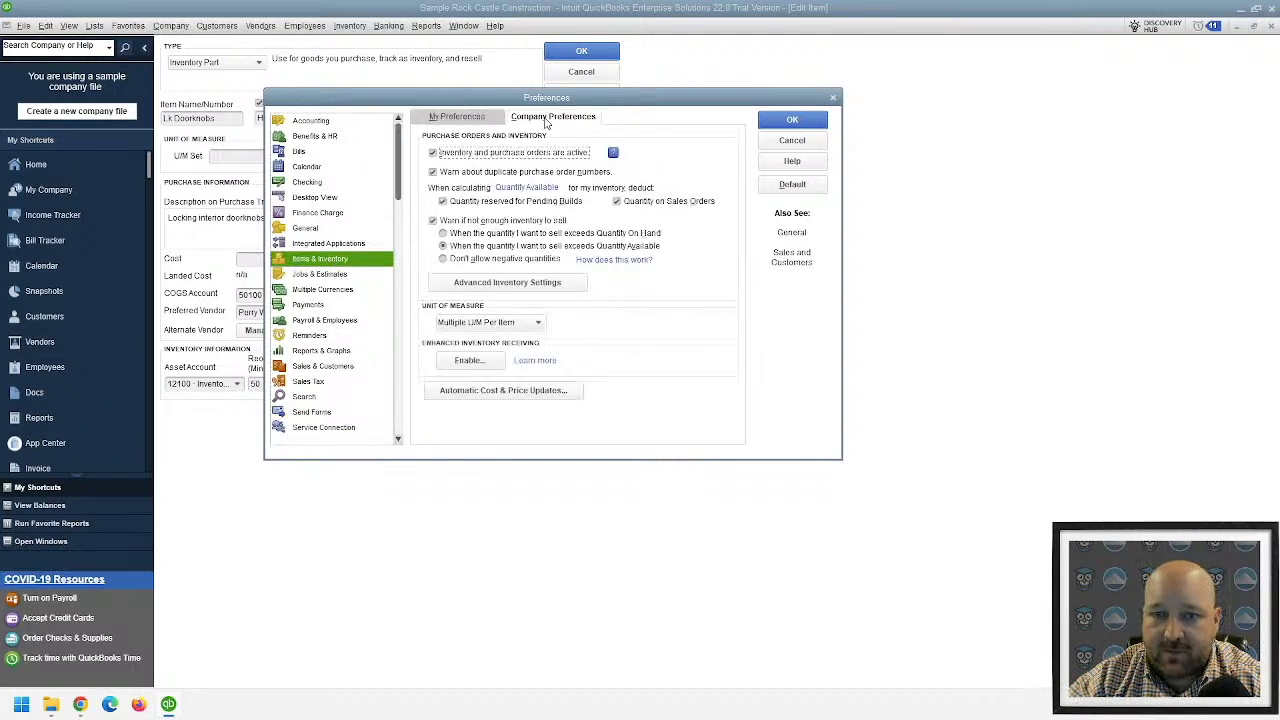
# - Inspect the Advanced Inventory Landed Cost setup, then back out of every dialog unchanged
pyautogui.click(508, 283)
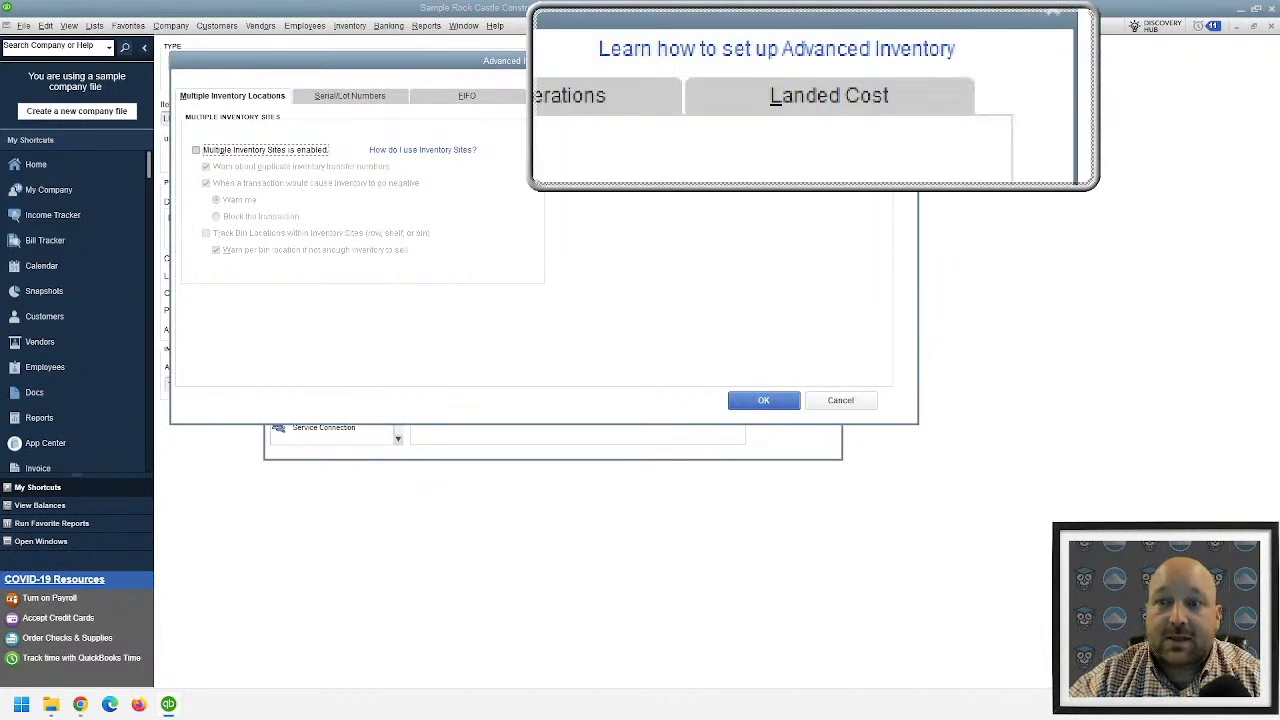
pyautogui.click(800, 96)
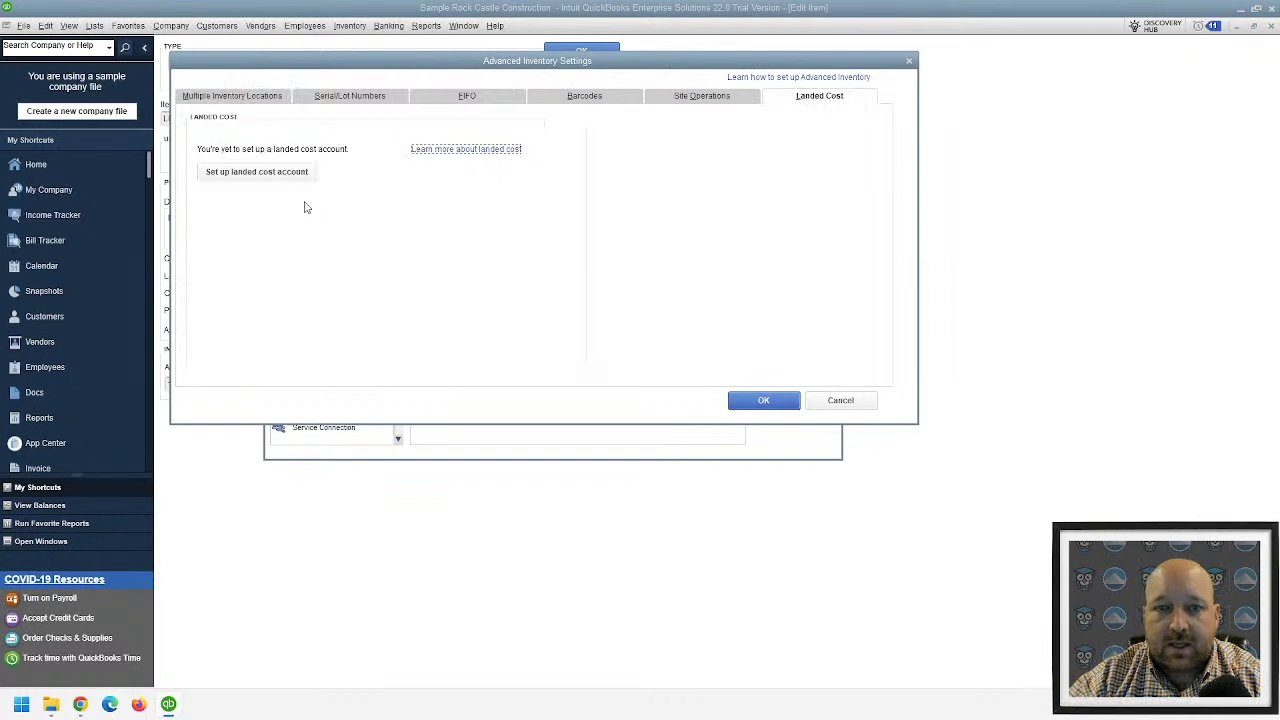
pyautogui.click(240, 176)
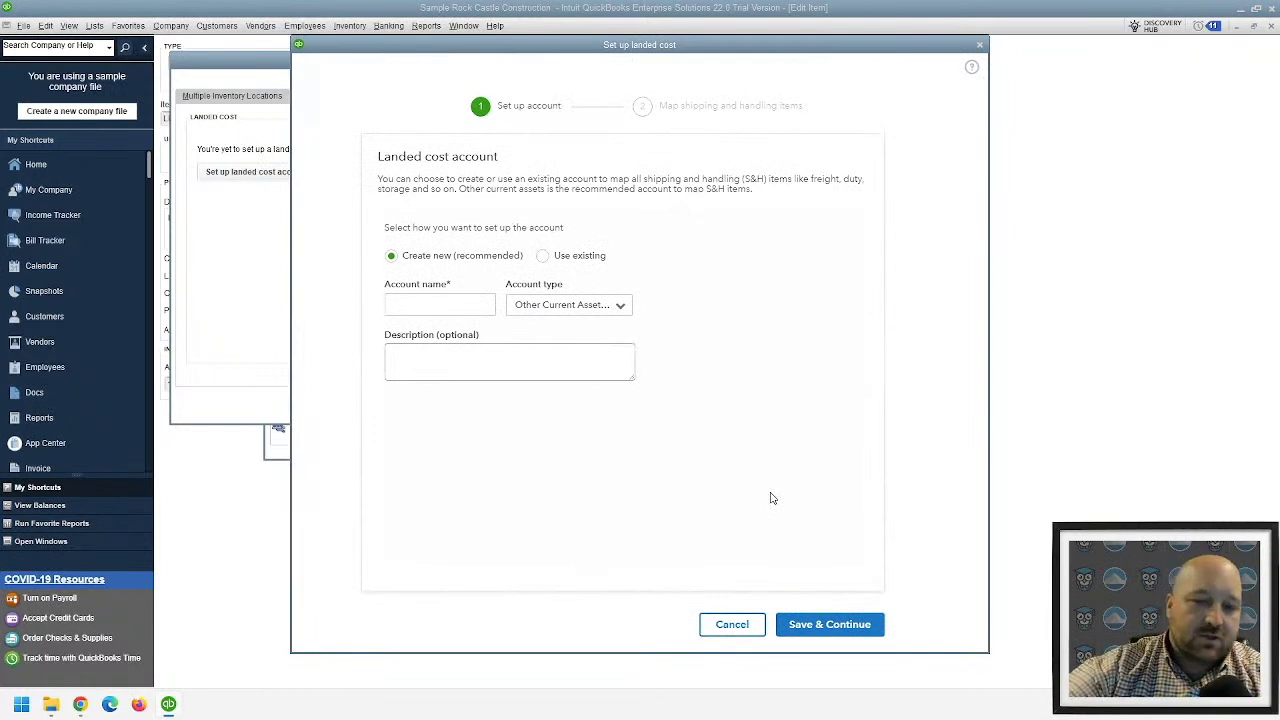
pyautogui.click(980, 47)
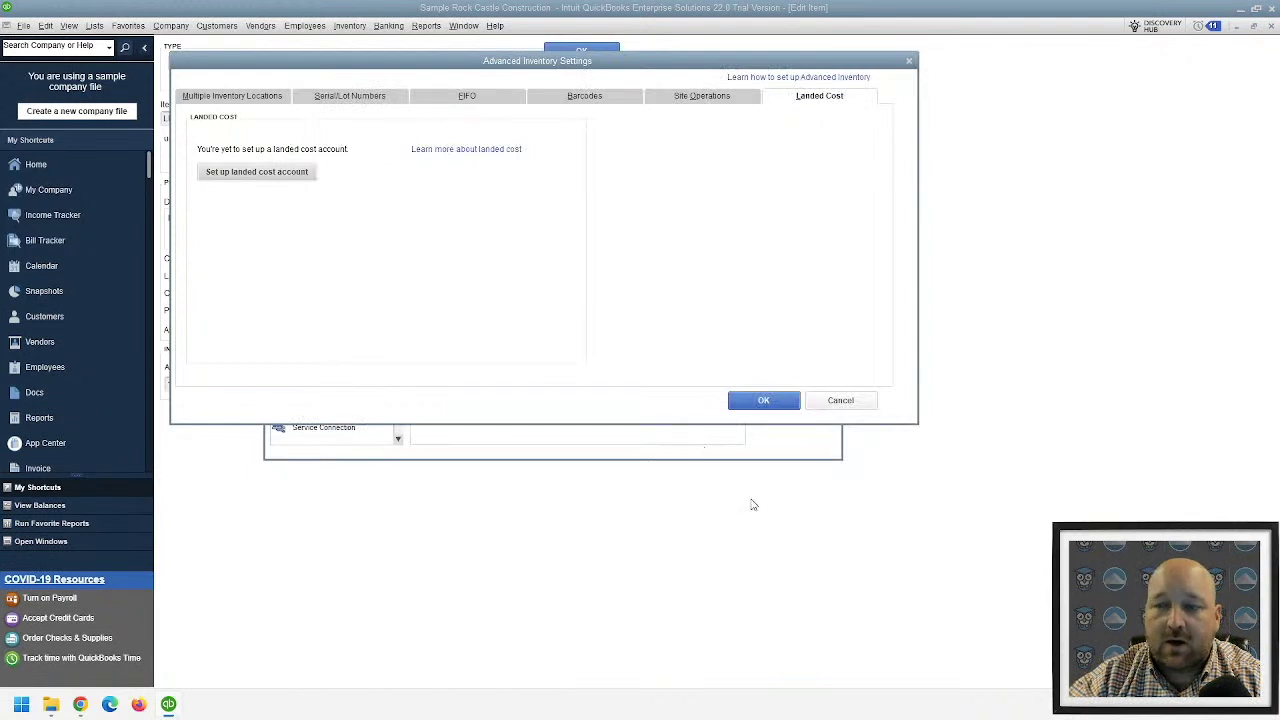
pyautogui.click(840, 400)
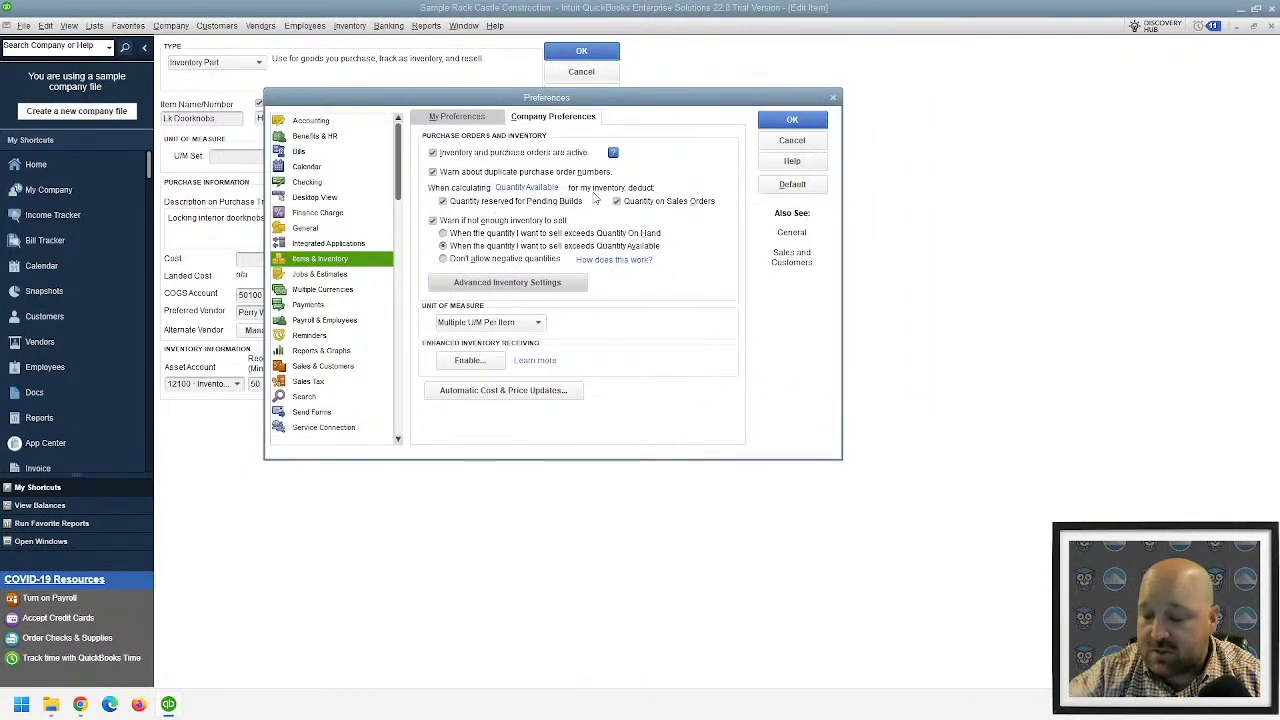
pyautogui.press('Escape')
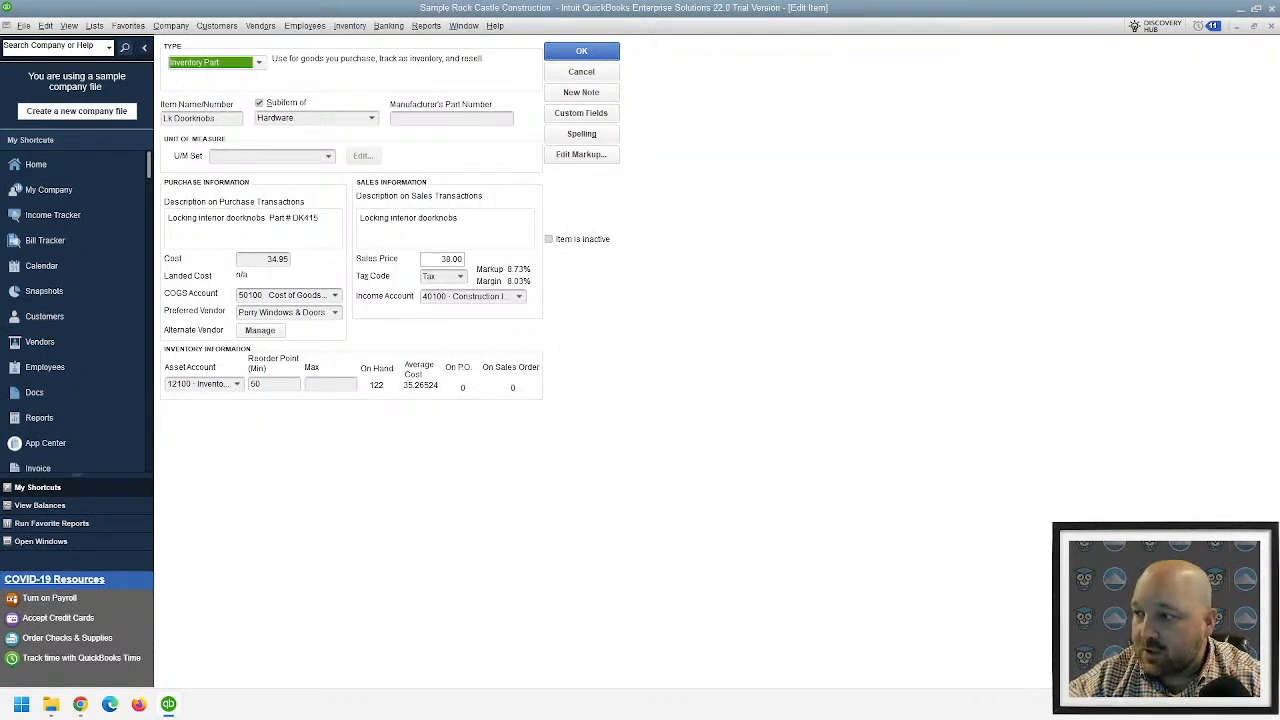
pyautogui.click(262, 27)
pyautogui.moveTo(426, 26)
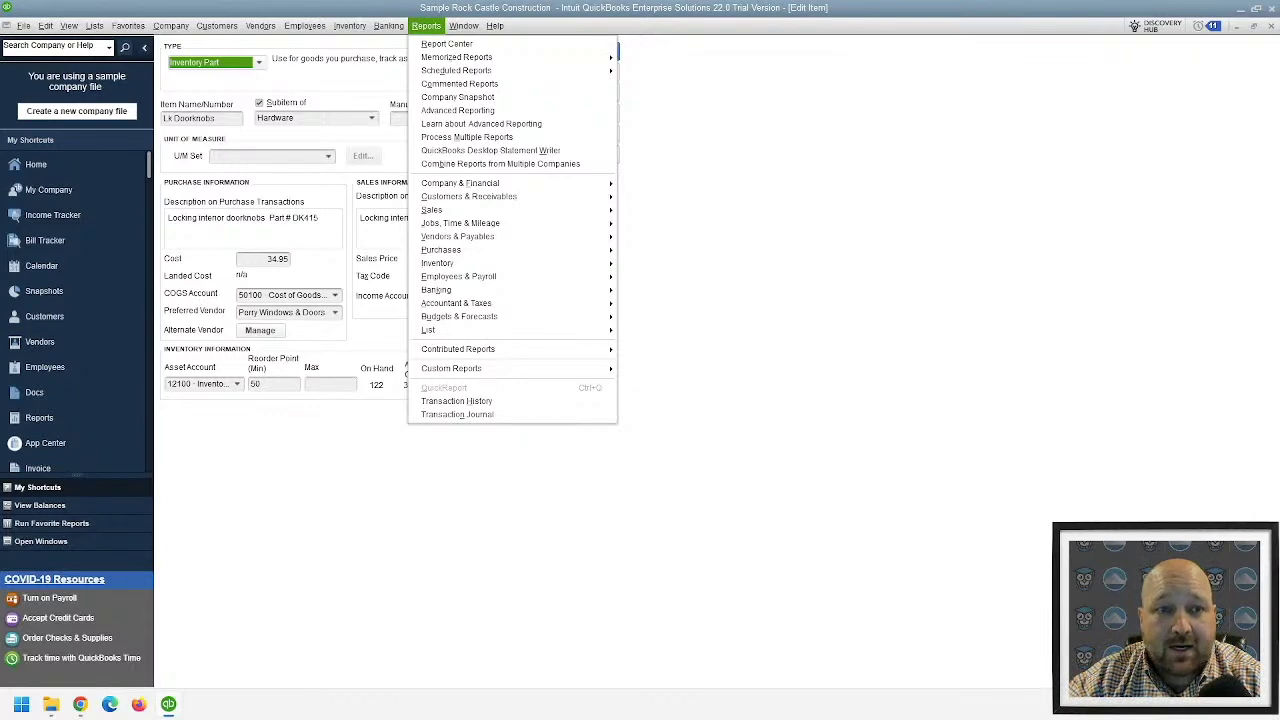
pyautogui.moveTo(92, 26)
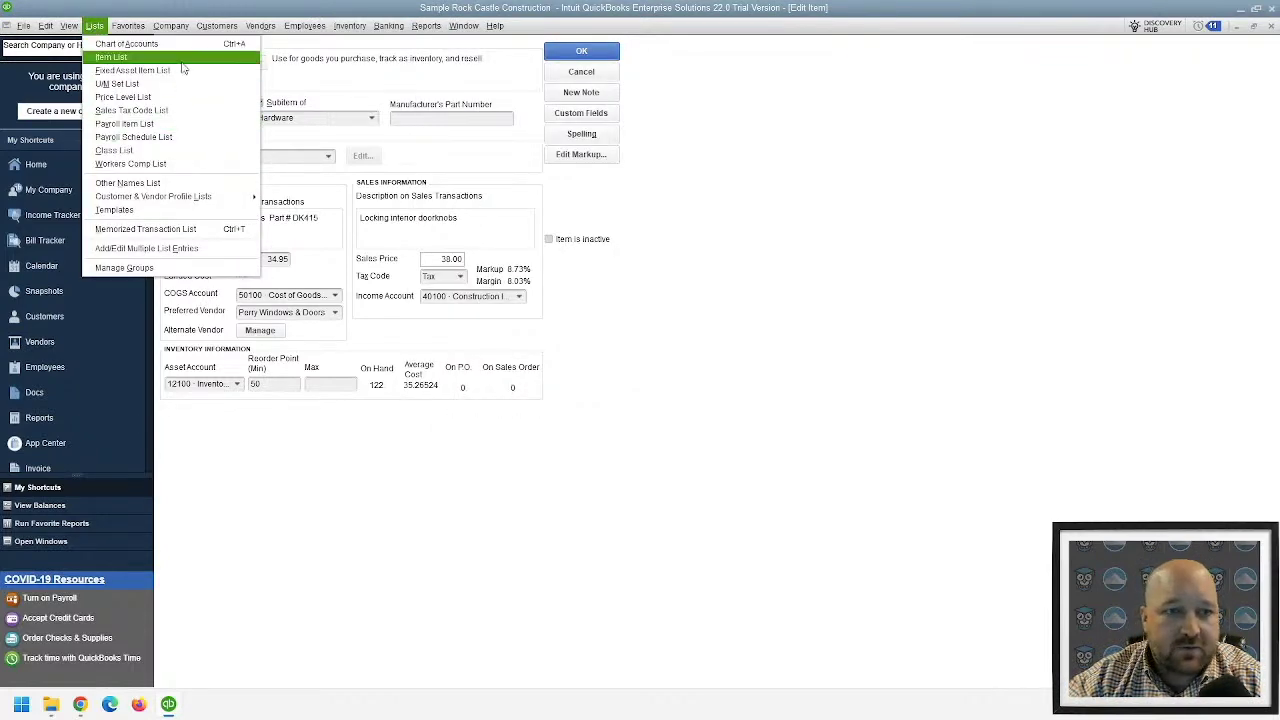
# - From the Item List, open Cabinet Pulls with Edit Item from its right-click menu
pyautogui.click(111, 57)
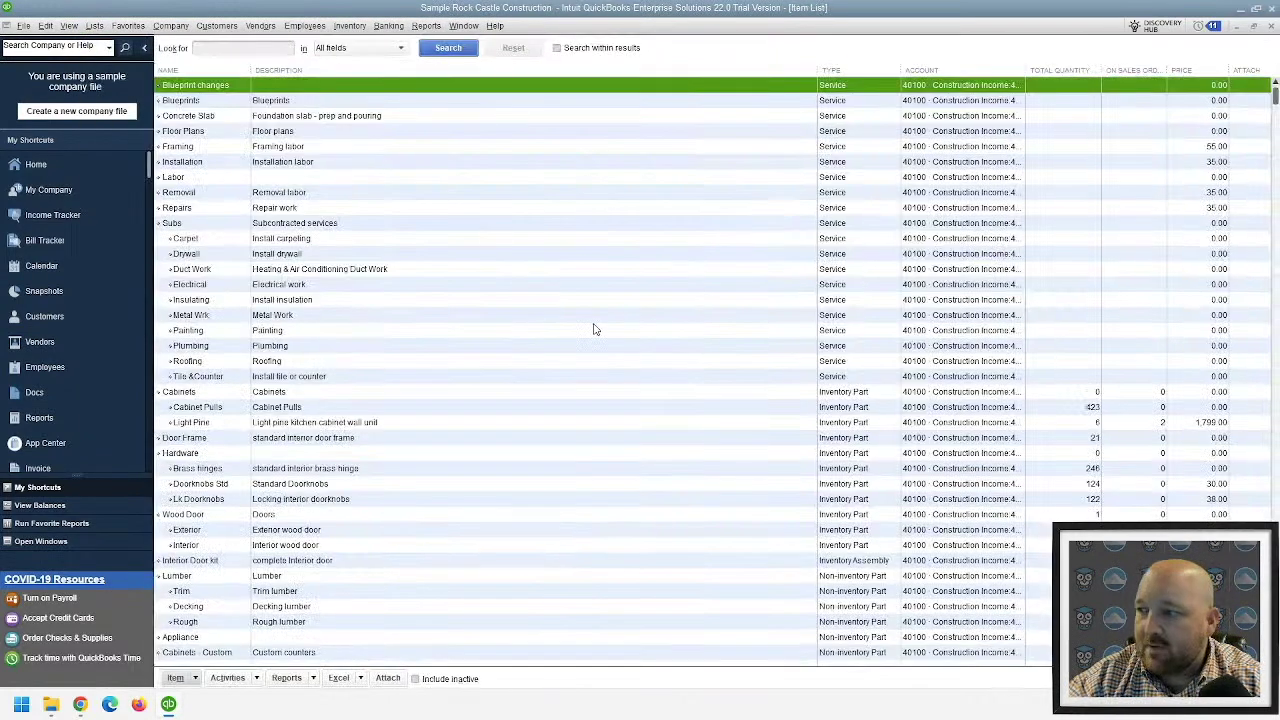
pyautogui.click(960, 409)
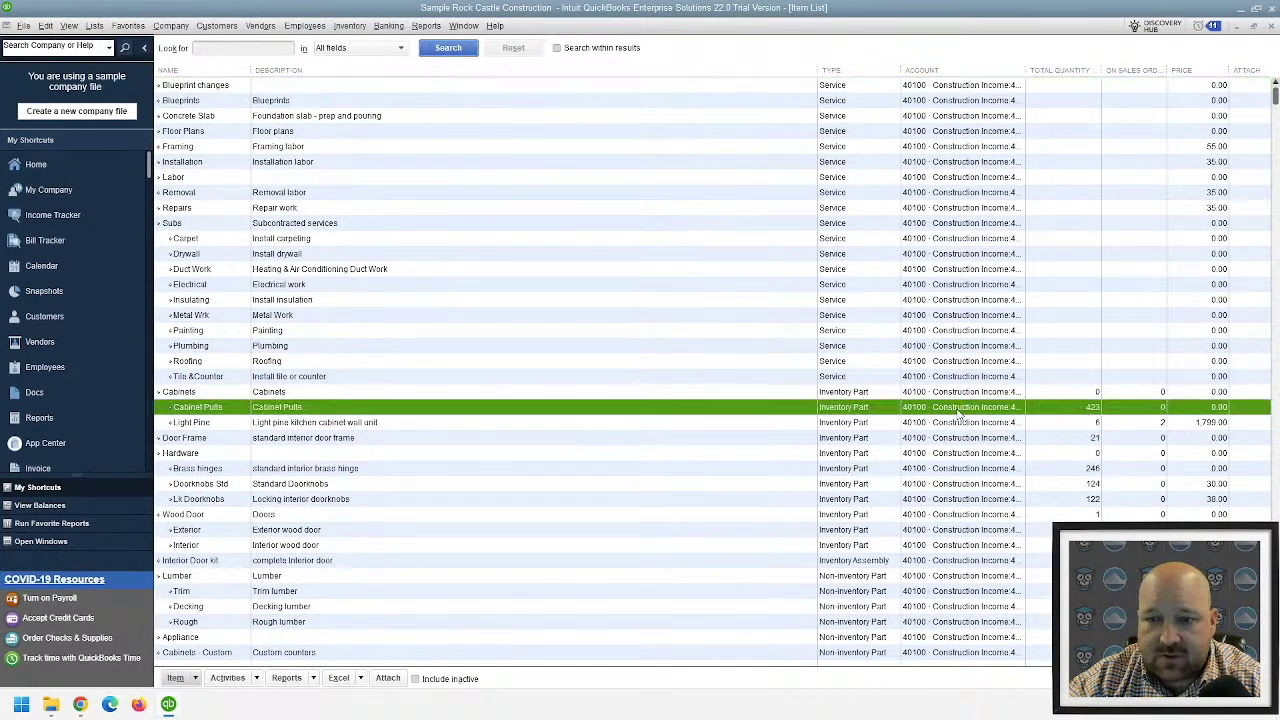
pyautogui.rightClick(401, 409)
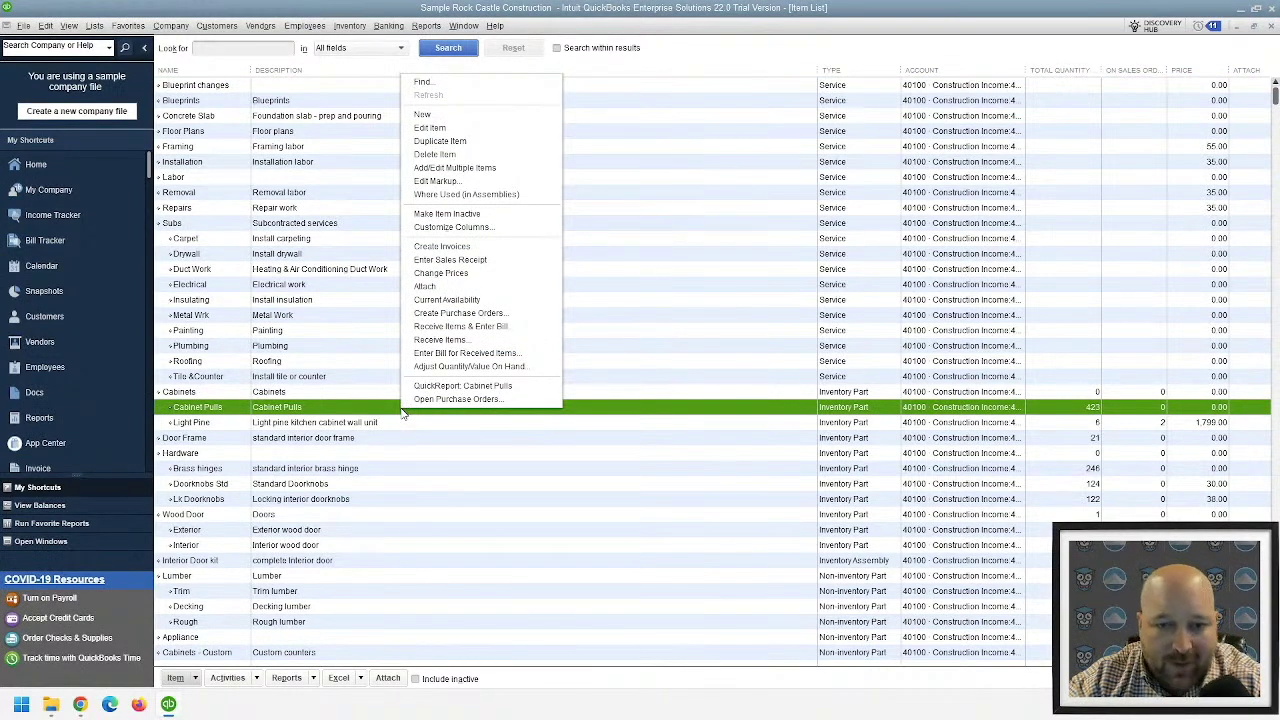
pyautogui.click(405, 410)
pyautogui.rightClick(193, 414)
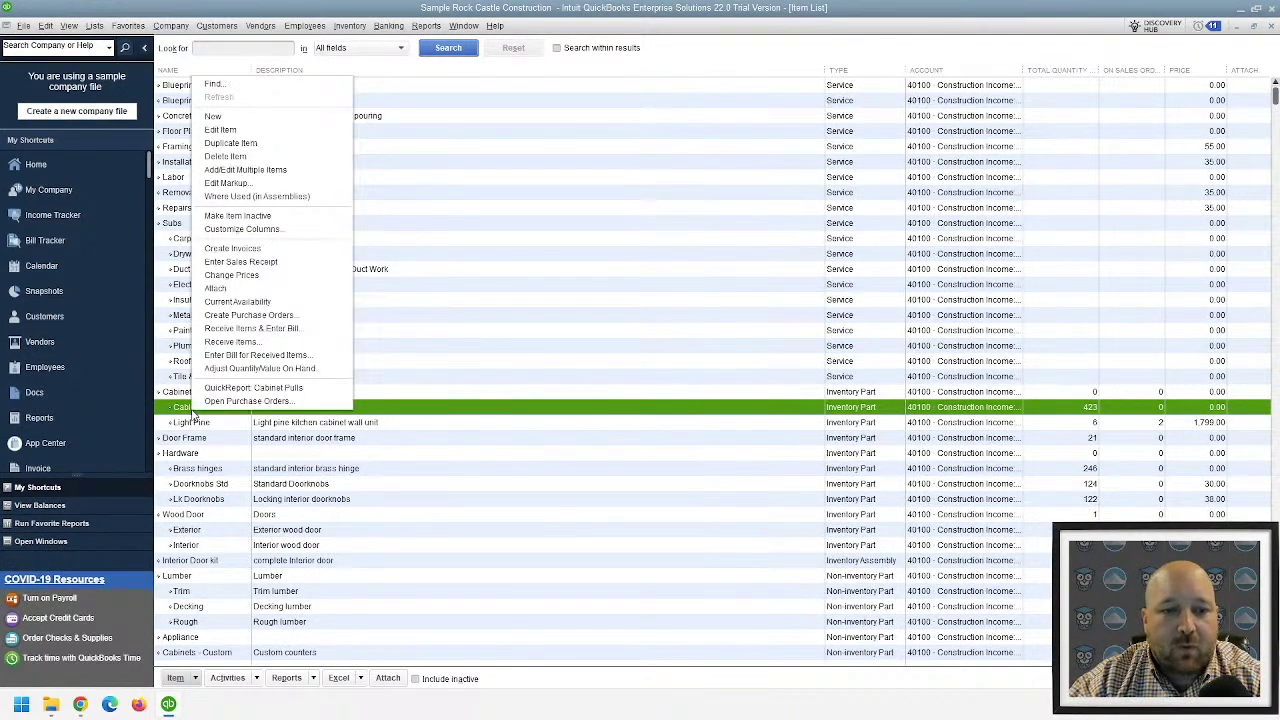
pyautogui.click(284, 132)
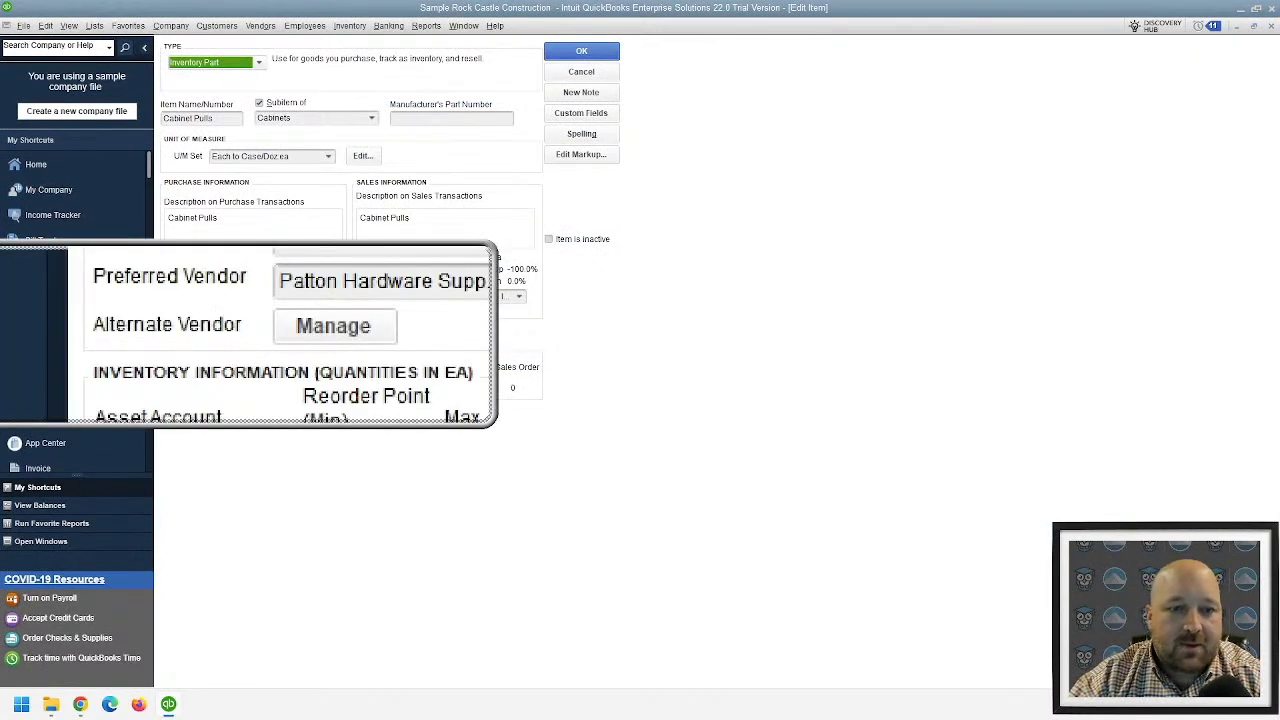
# - Set A Cheung Limited, Bank of Anycity and Bayshore CalOil Service to Alternate status for Cabinet Pulls
pyautogui.click(265, 335)
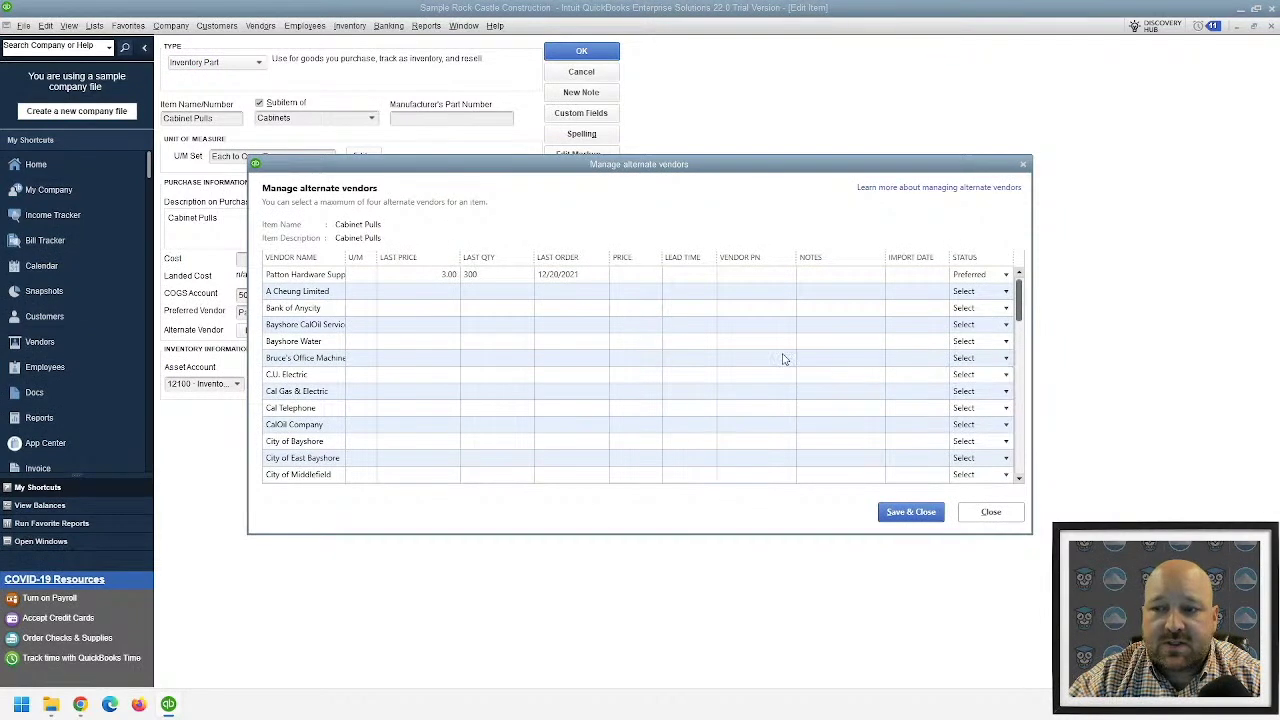
pyautogui.moveTo(345, 253); pyautogui.dragTo(448, 254)
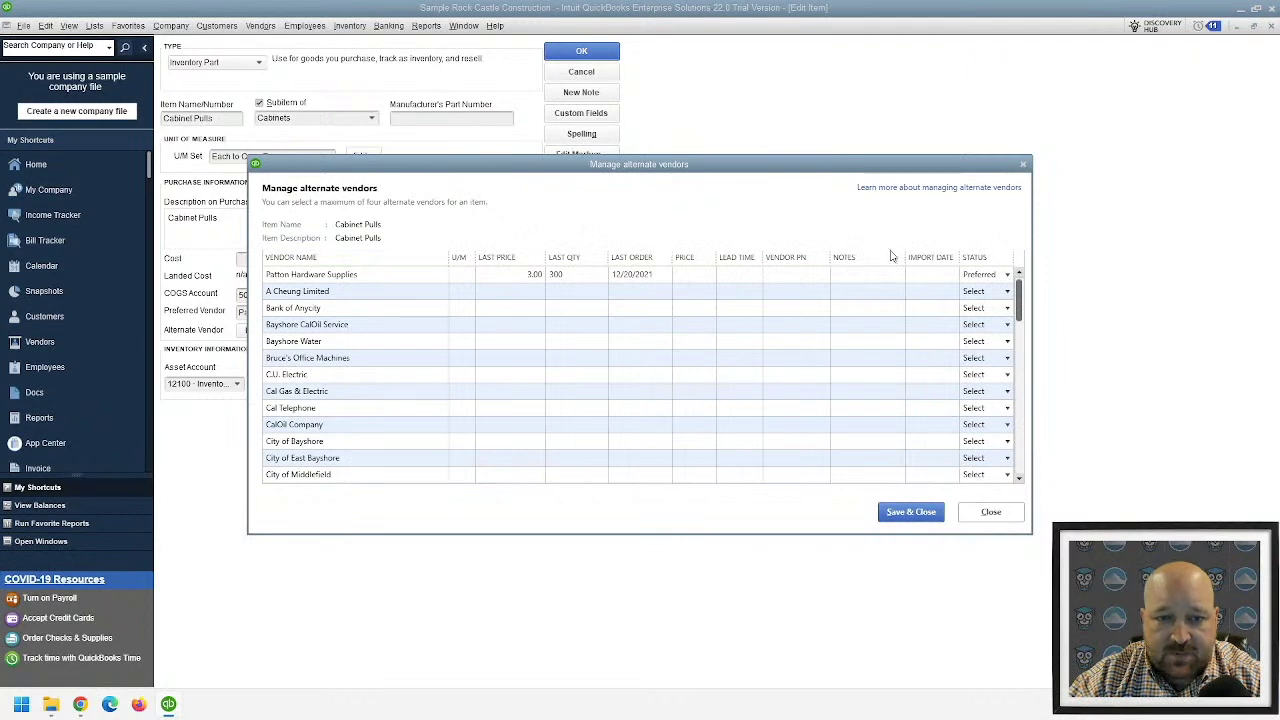
pyautogui.click(1008, 293)
pyautogui.click(1007, 292)
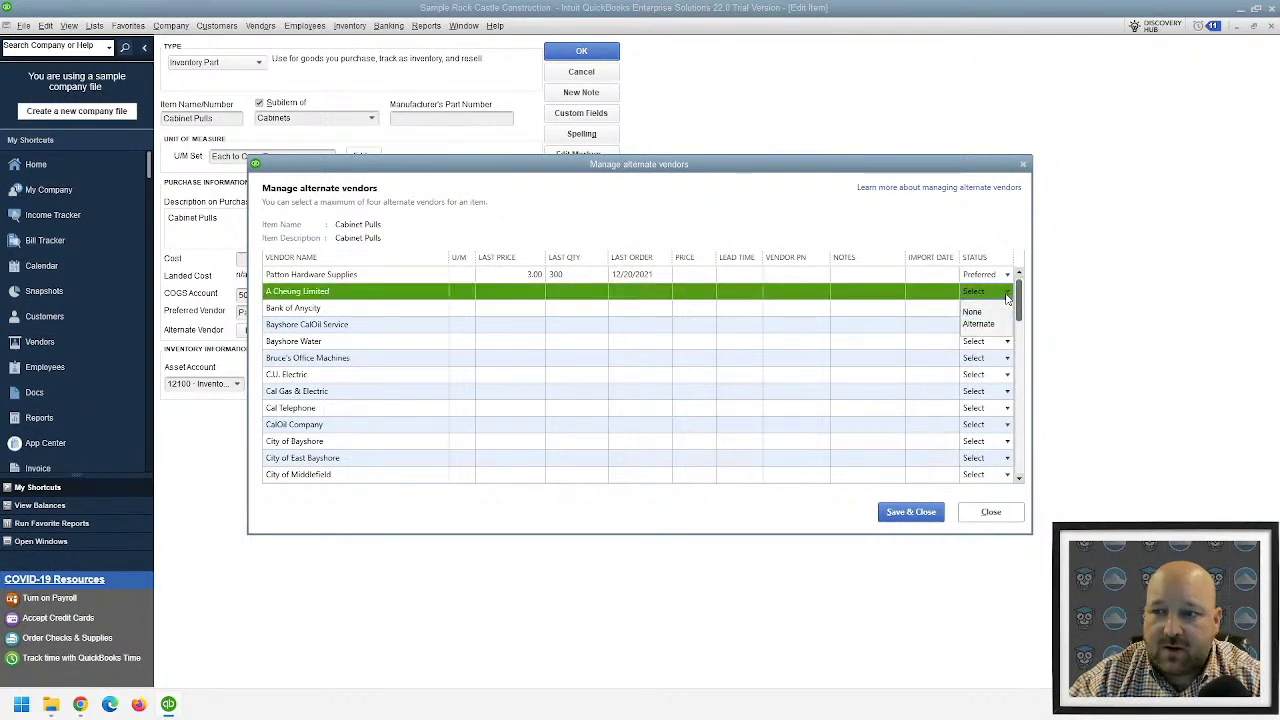
pyautogui.click(985, 323)
pyautogui.click(1006, 308)
pyautogui.click(982, 340)
pyautogui.click(1006, 325)
pyautogui.click(980, 357)
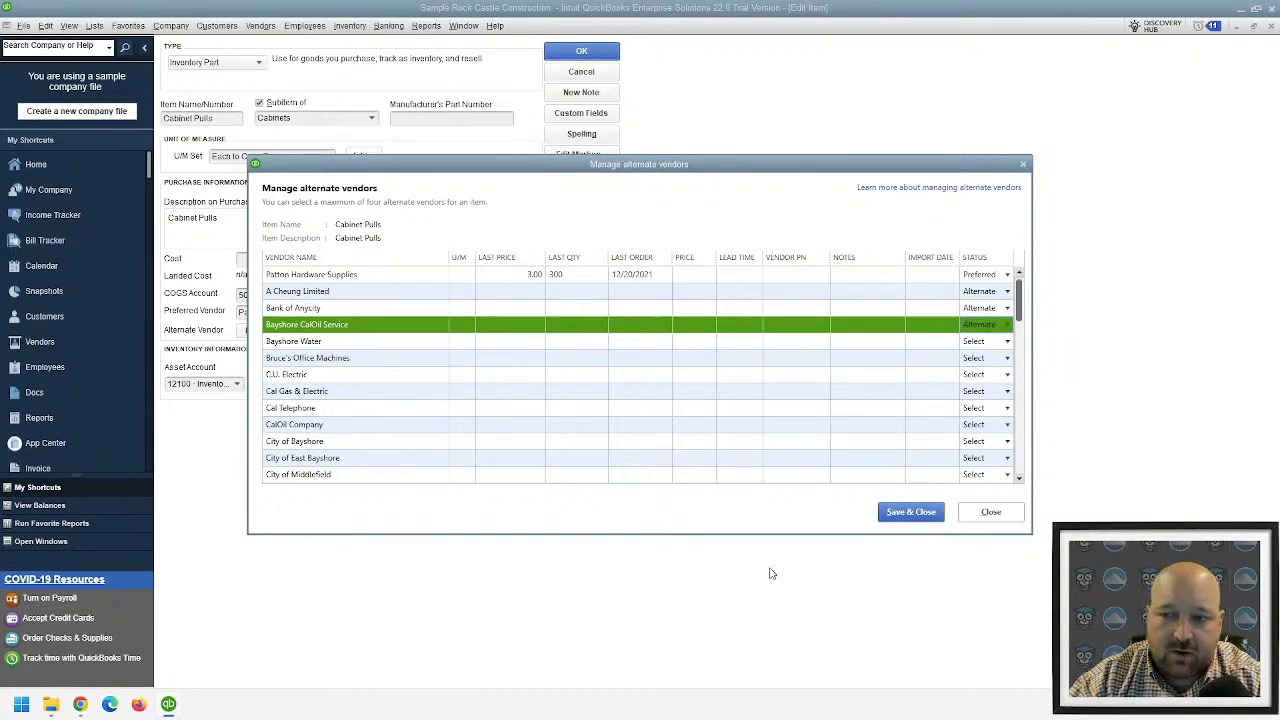
pyautogui.scroll(-5, 352, 367)
pyautogui.scroll(-10, 352, 367)
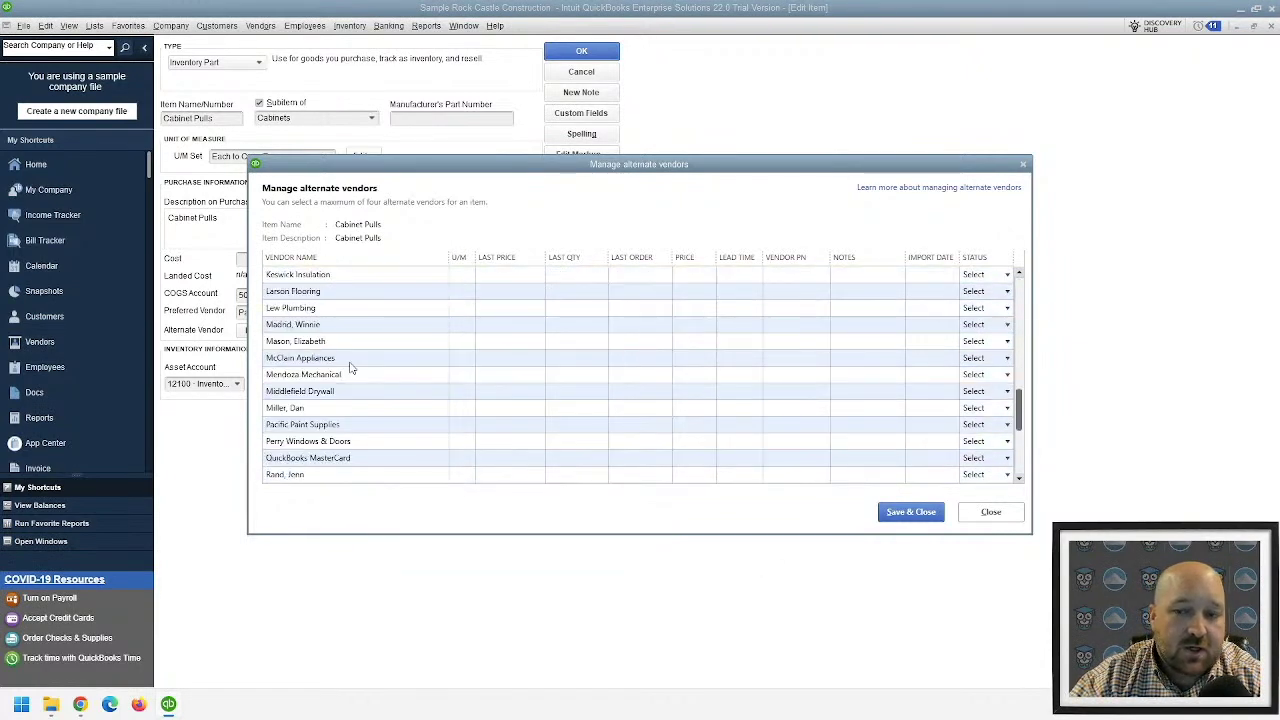
pyautogui.scroll(15, 340, 394)
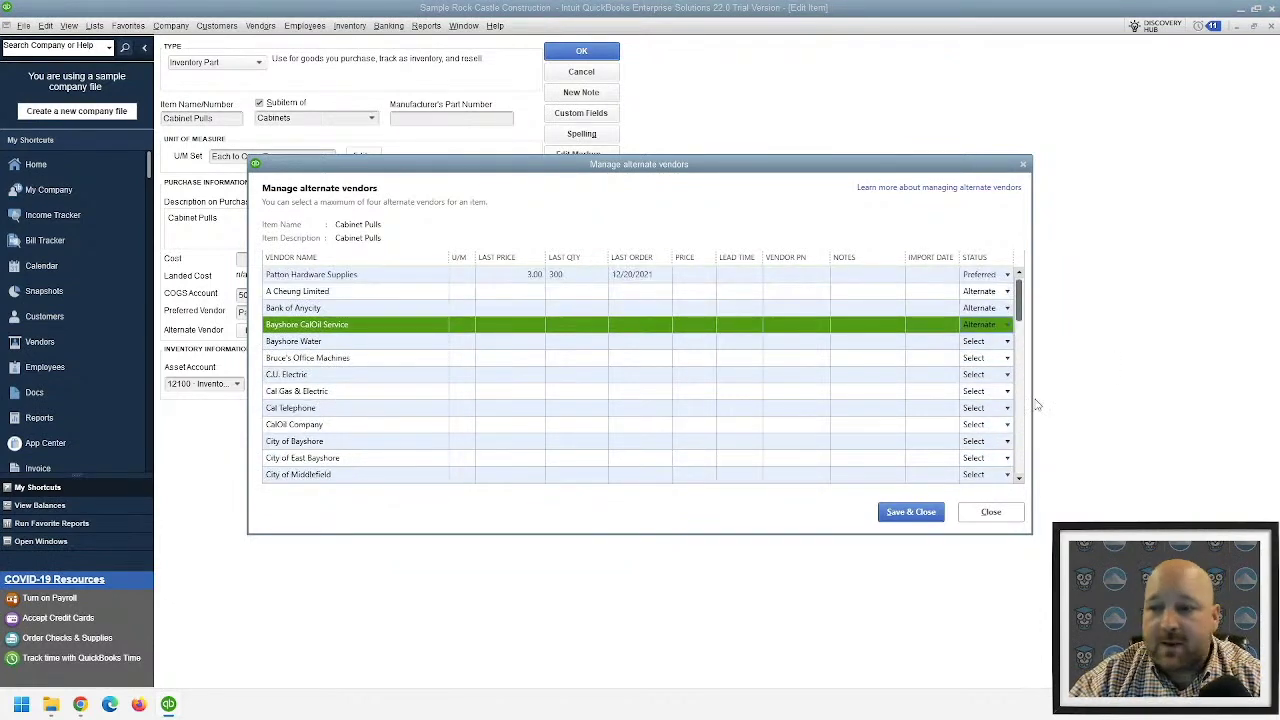
# - Save the alternate vendor list, verify it, and save the Cabinet Pulls item
pyautogui.click(910, 514)
pyautogui.click(260, 331)
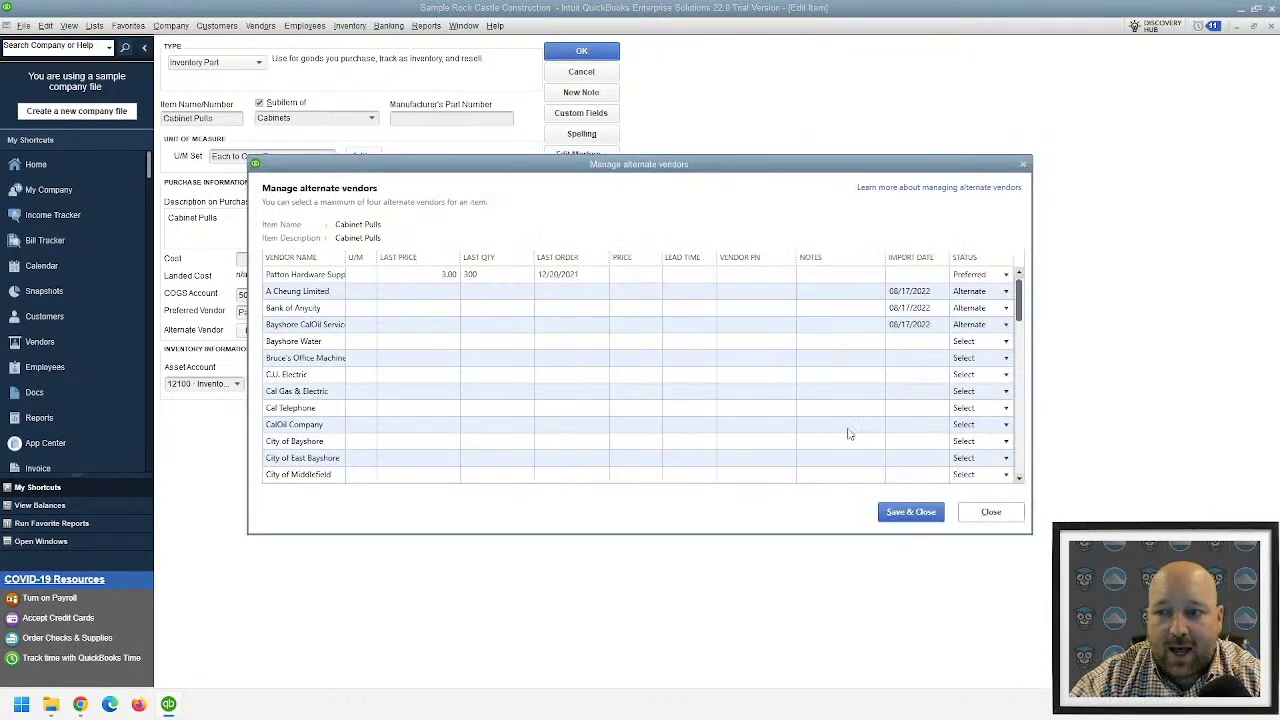
pyautogui.click(906, 514)
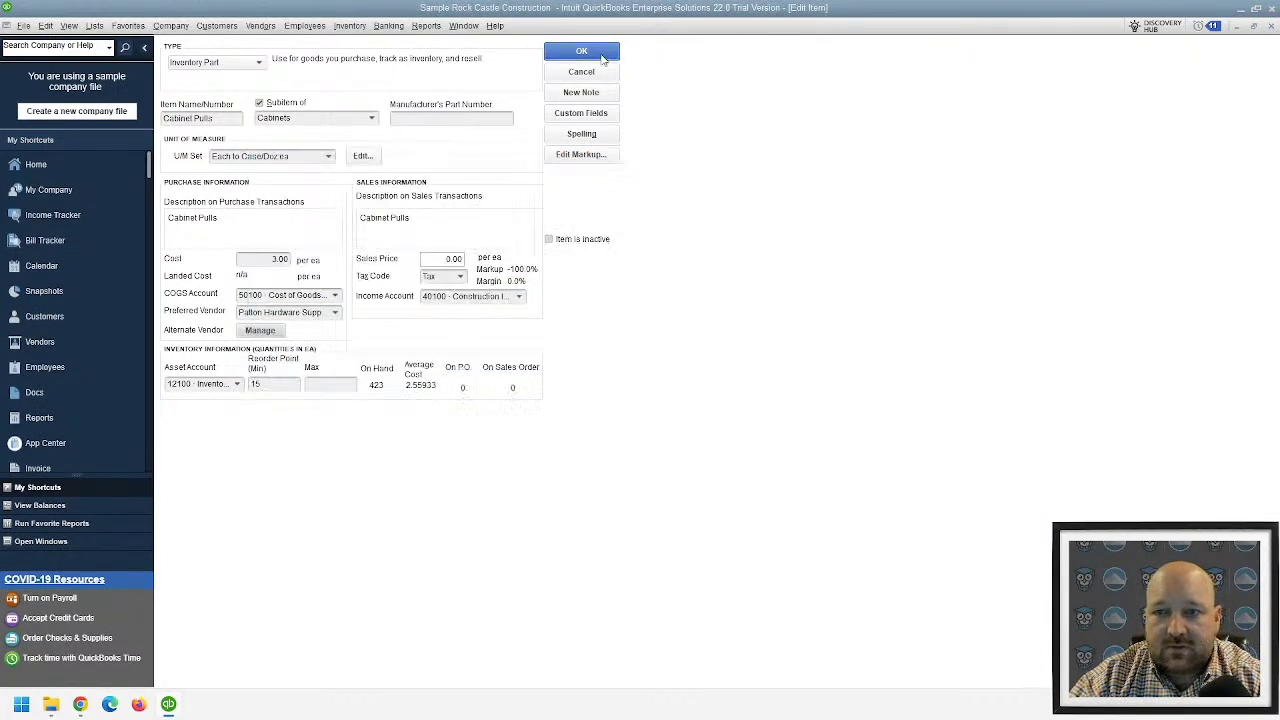
pyautogui.click(600, 54)
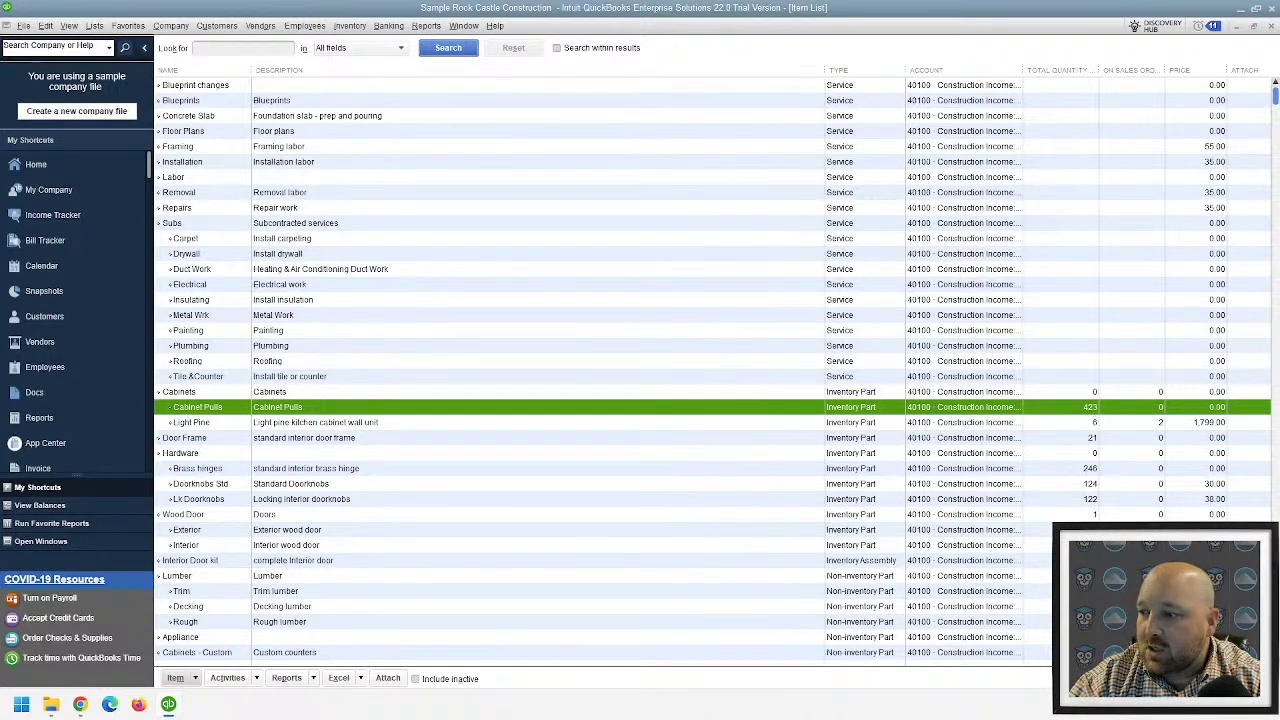
# - Start a new purchase order from the Vendors menu
pyautogui.click(305, 25)
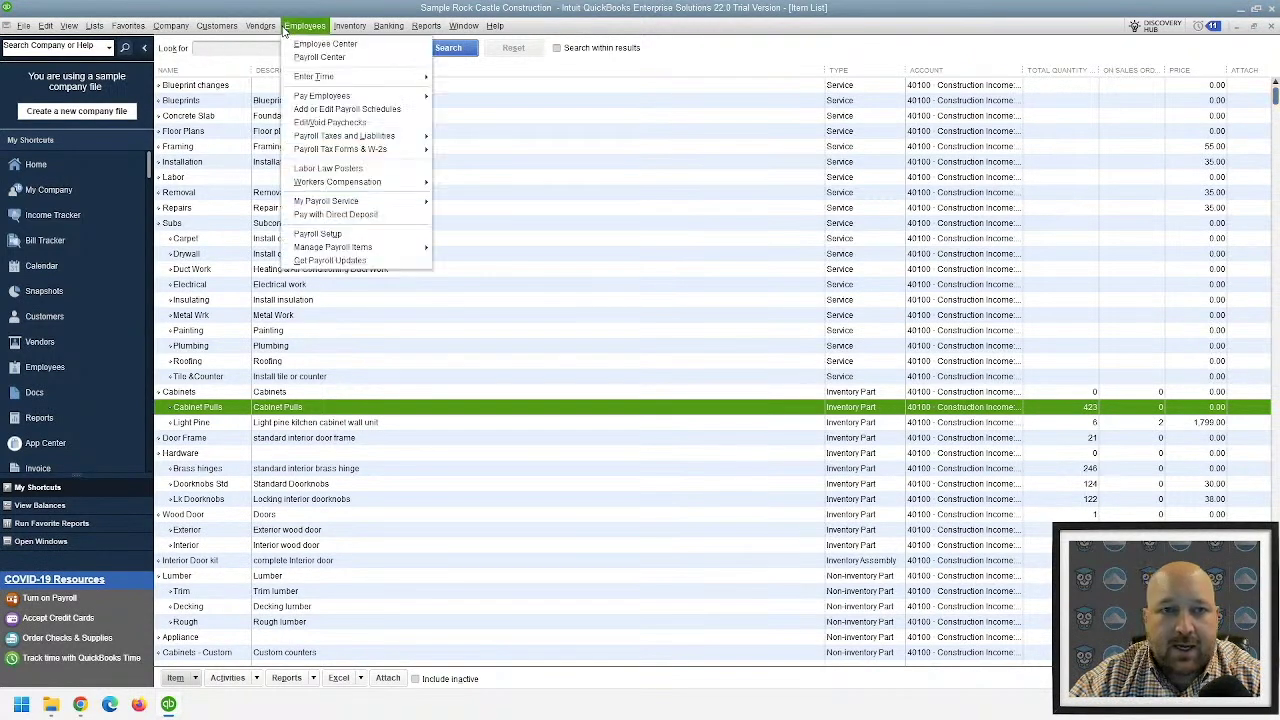
pyautogui.click(262, 25)
pyautogui.click(299, 155)
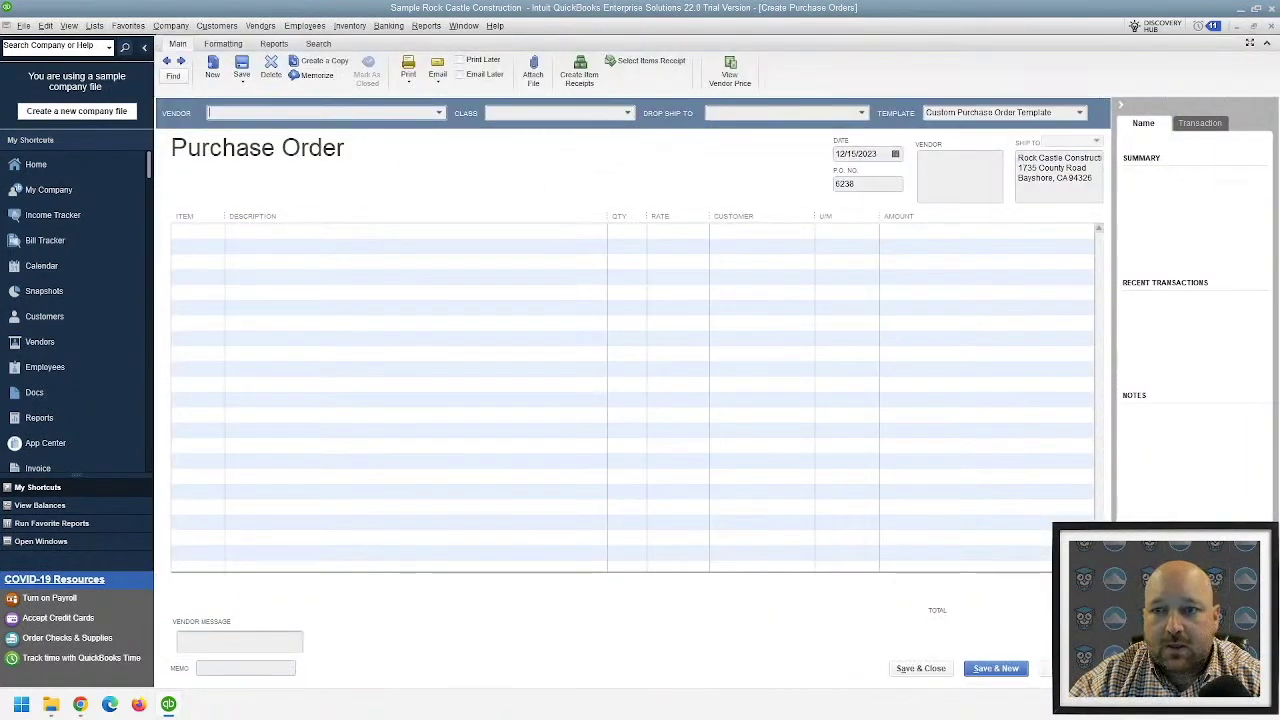
# - Add Cabinet Pulls to the first two lines of the purchase order
pyautogui.click(216, 232)
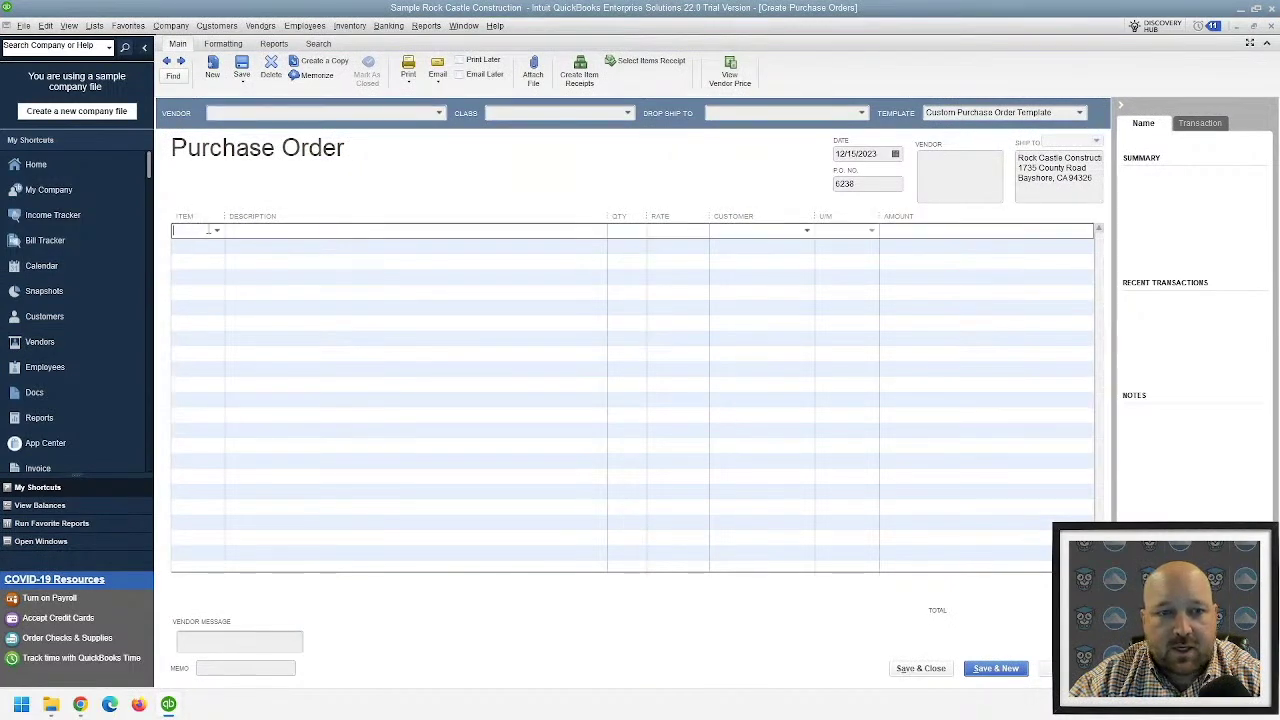
pyautogui.click(229, 264)
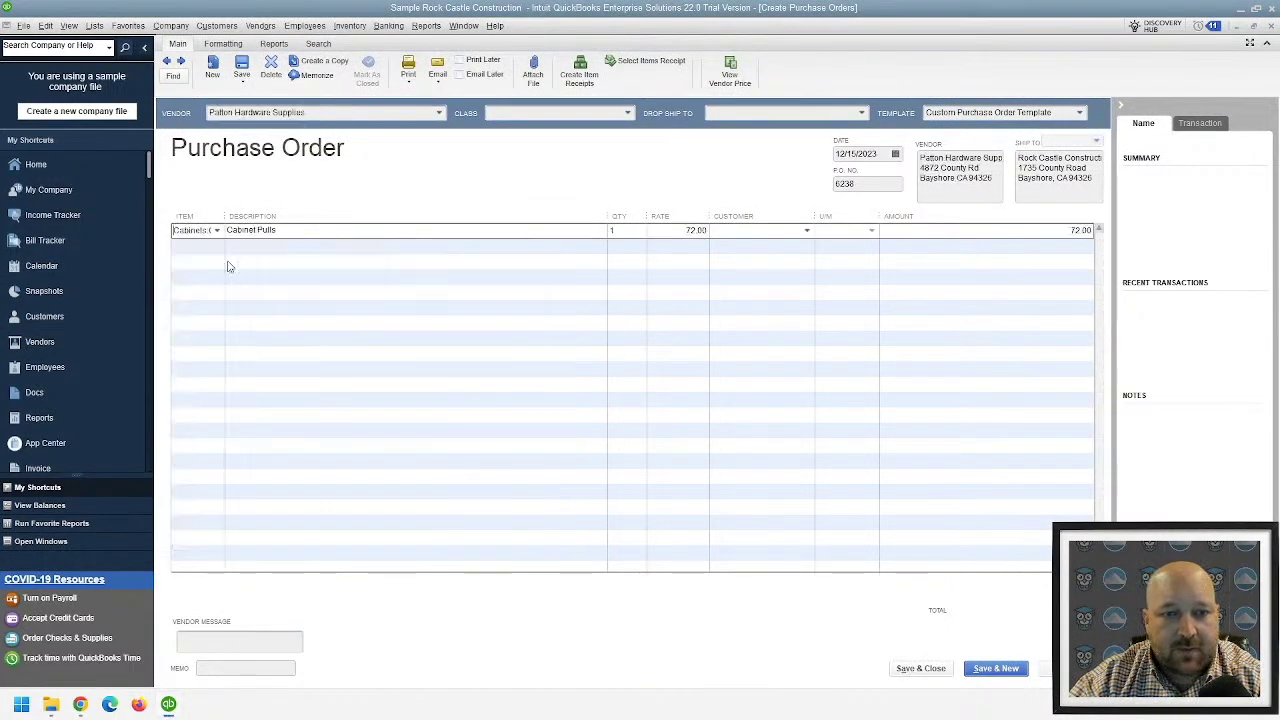
pyautogui.click(195, 246)
pyautogui.click(217, 246)
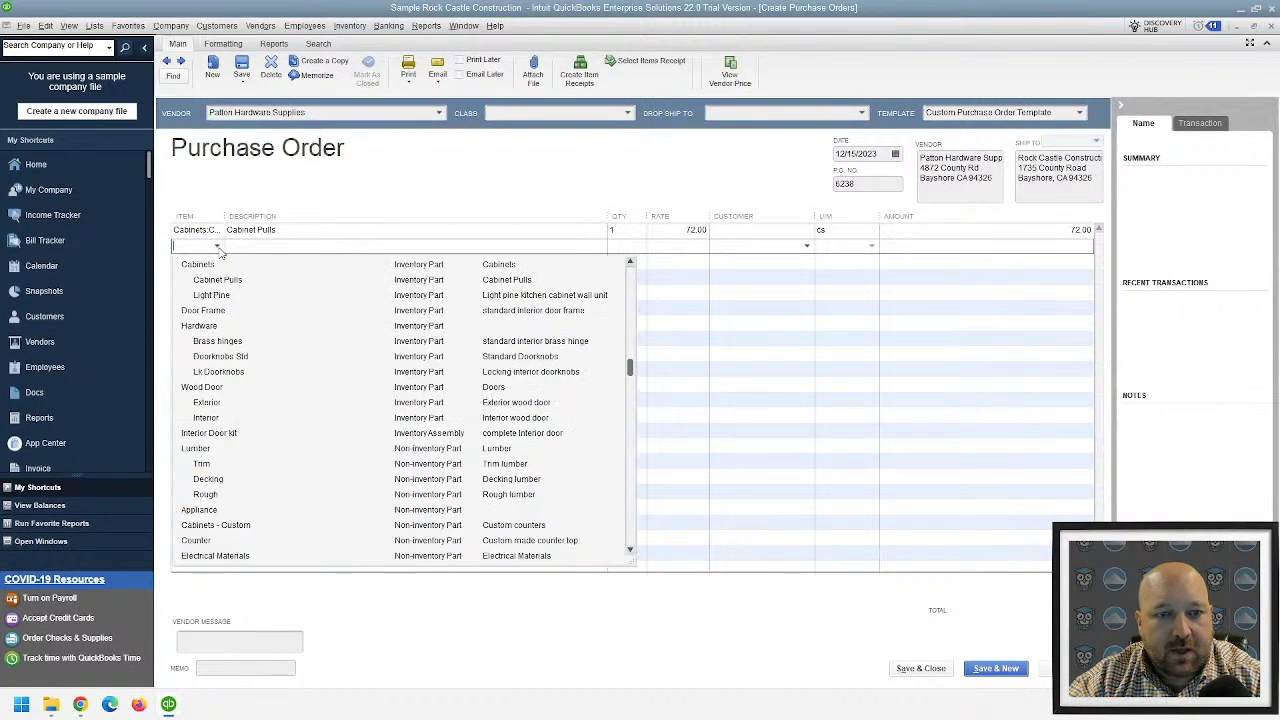
pyautogui.click(214, 276)
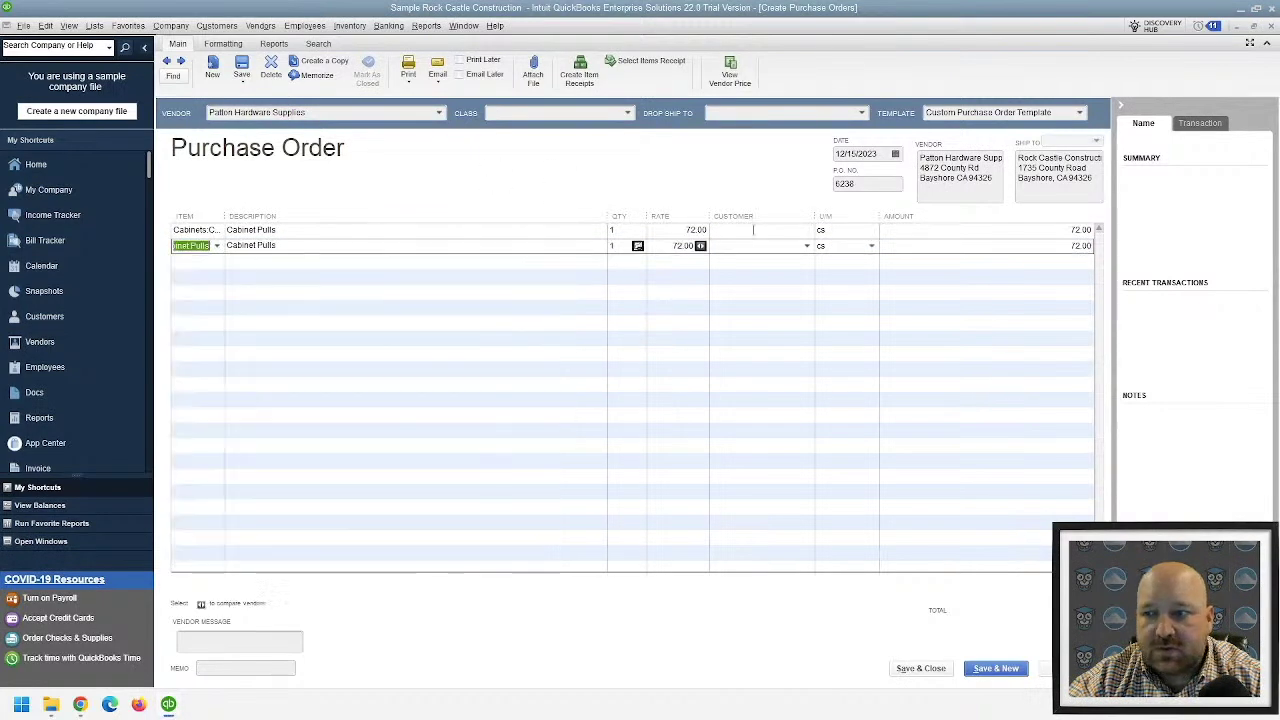
# - Sort the order lines by rate and compare vendor prices for Cabinet Pulls
pyautogui.click(690, 219)
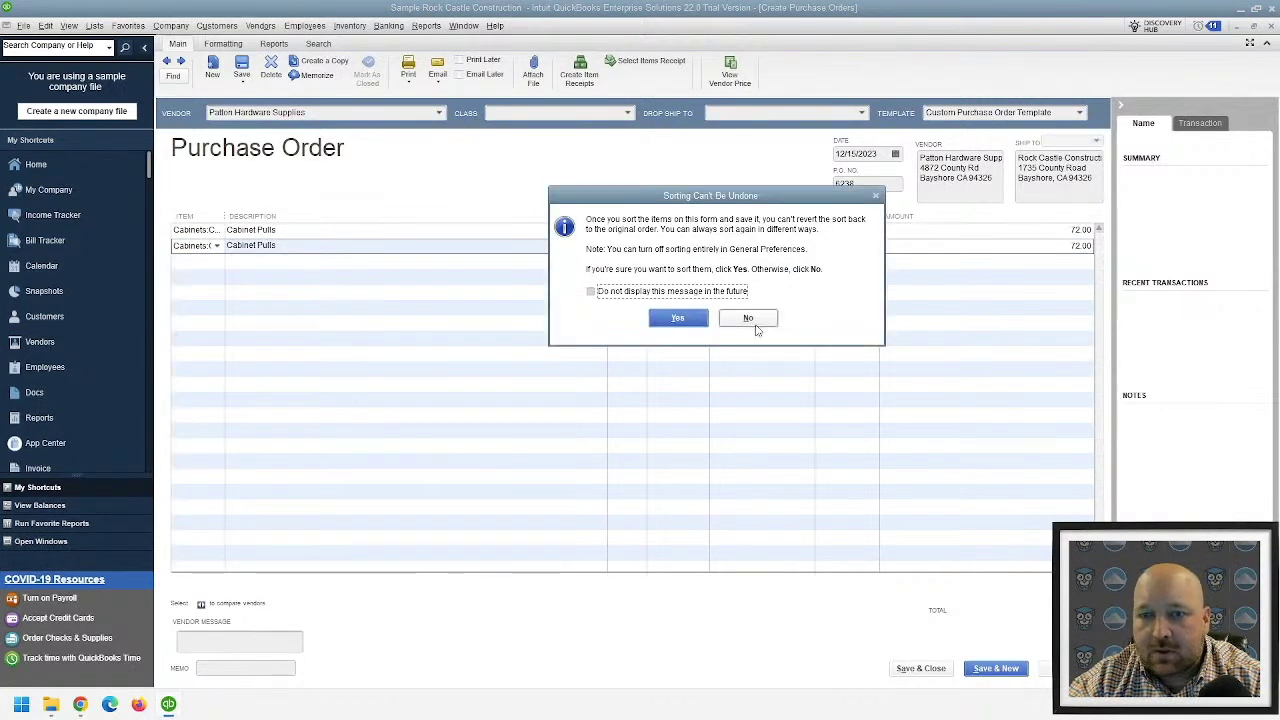
pyautogui.click(678, 318)
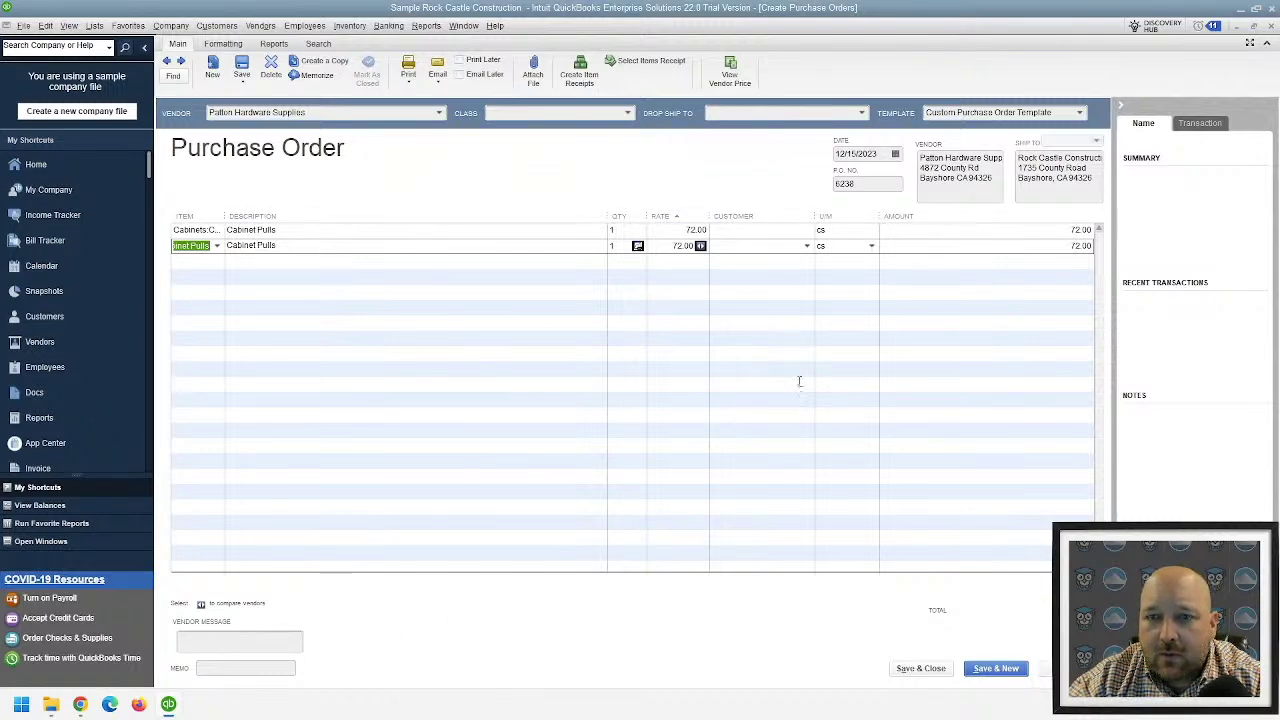
pyautogui.click(700, 246)
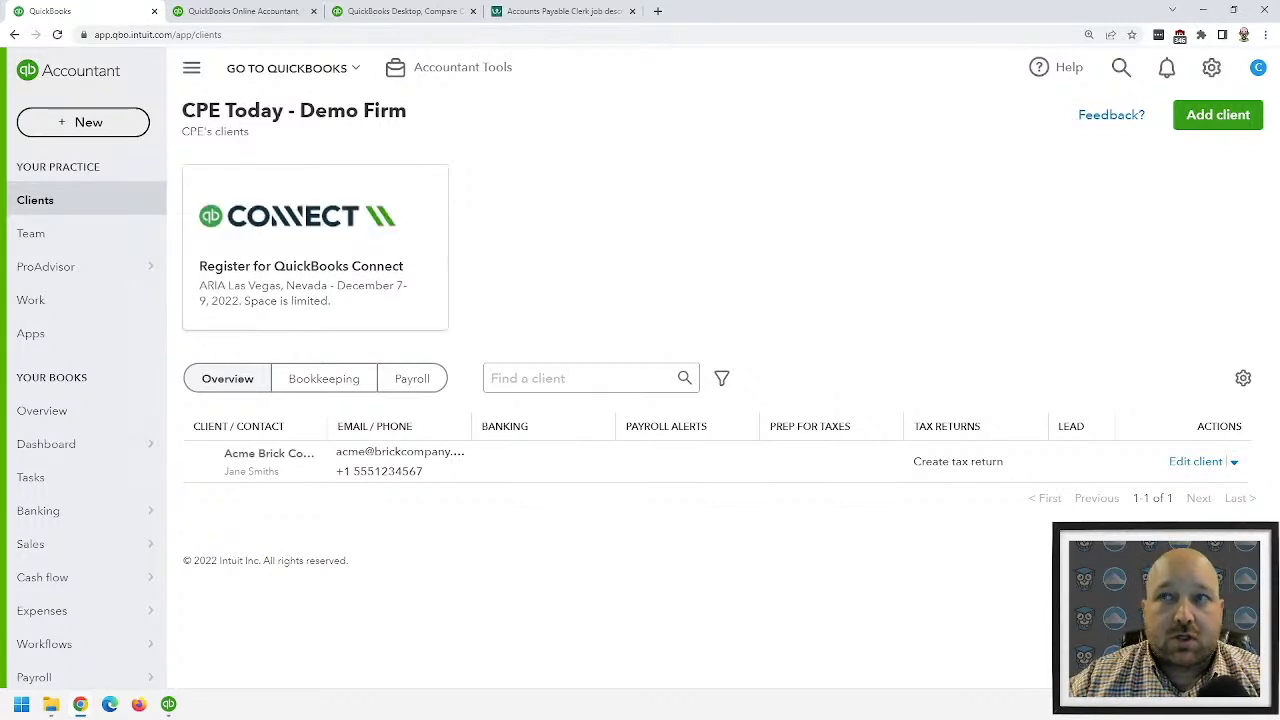
# - Dismiss the Connect card, open Acme Brick Company's details, and add a new note
pyautogui.click(430, 185)
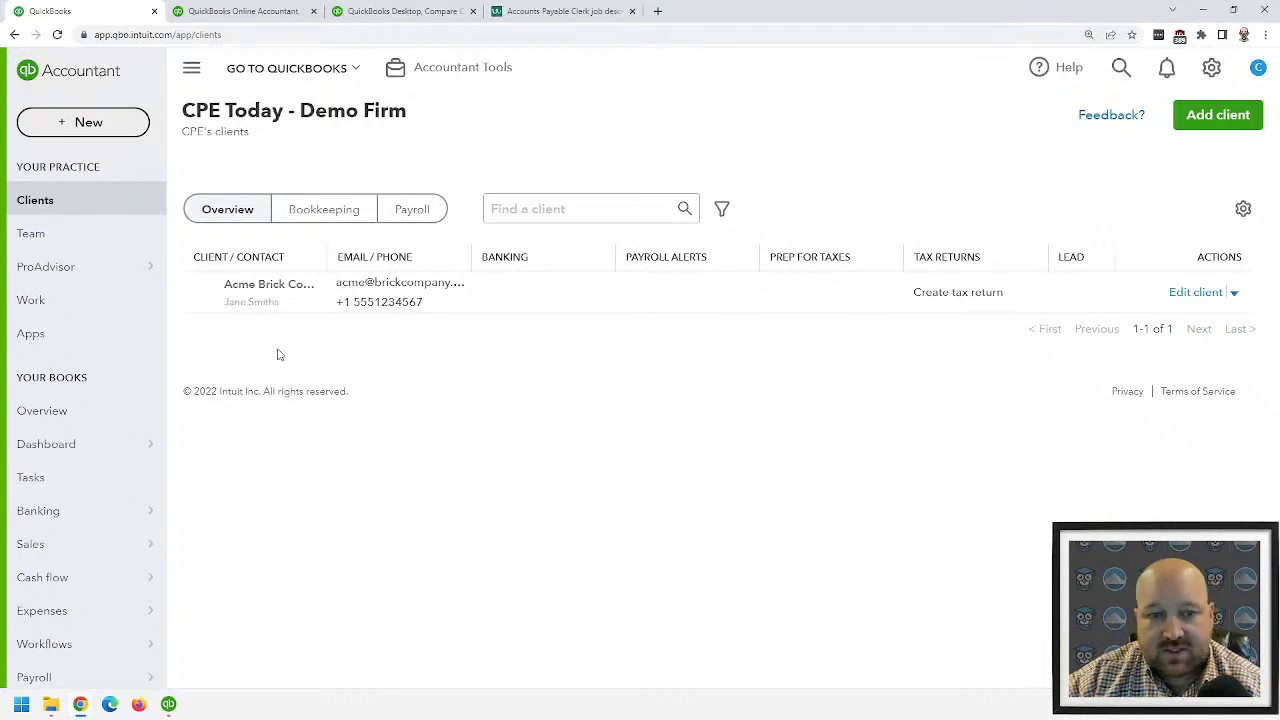
pyautogui.click(243, 287)
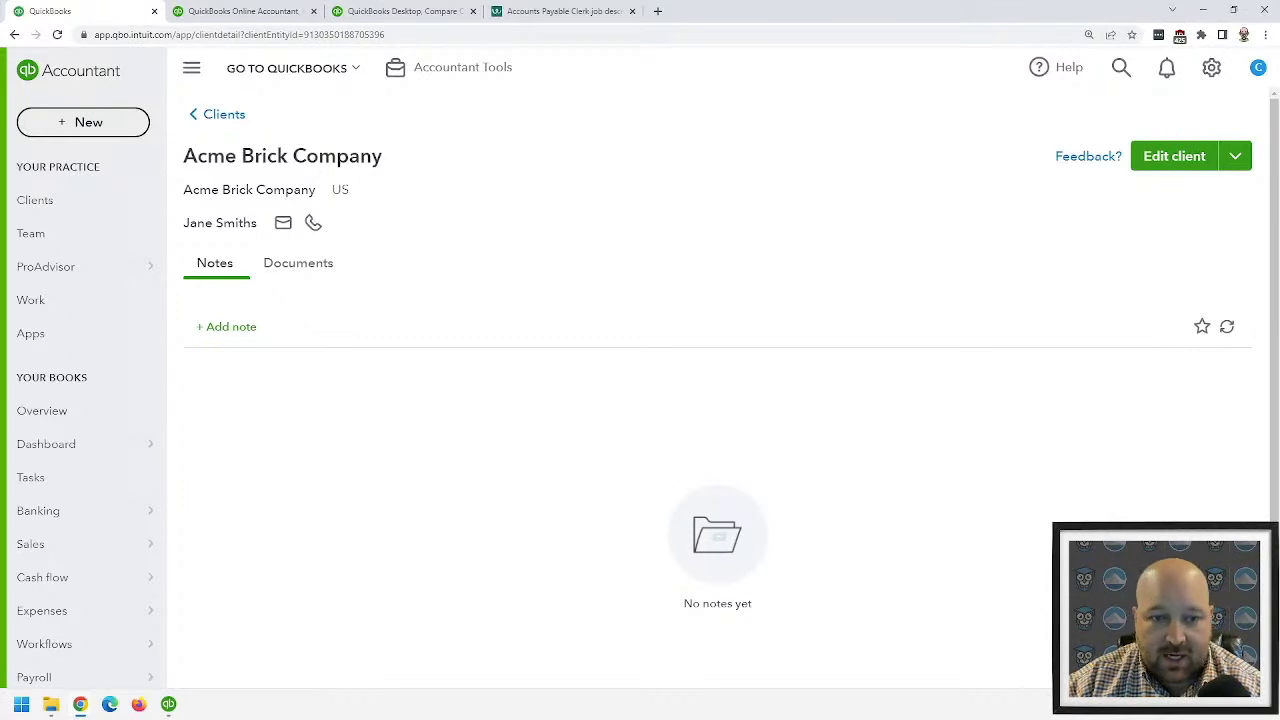
pyautogui.click(229, 327)
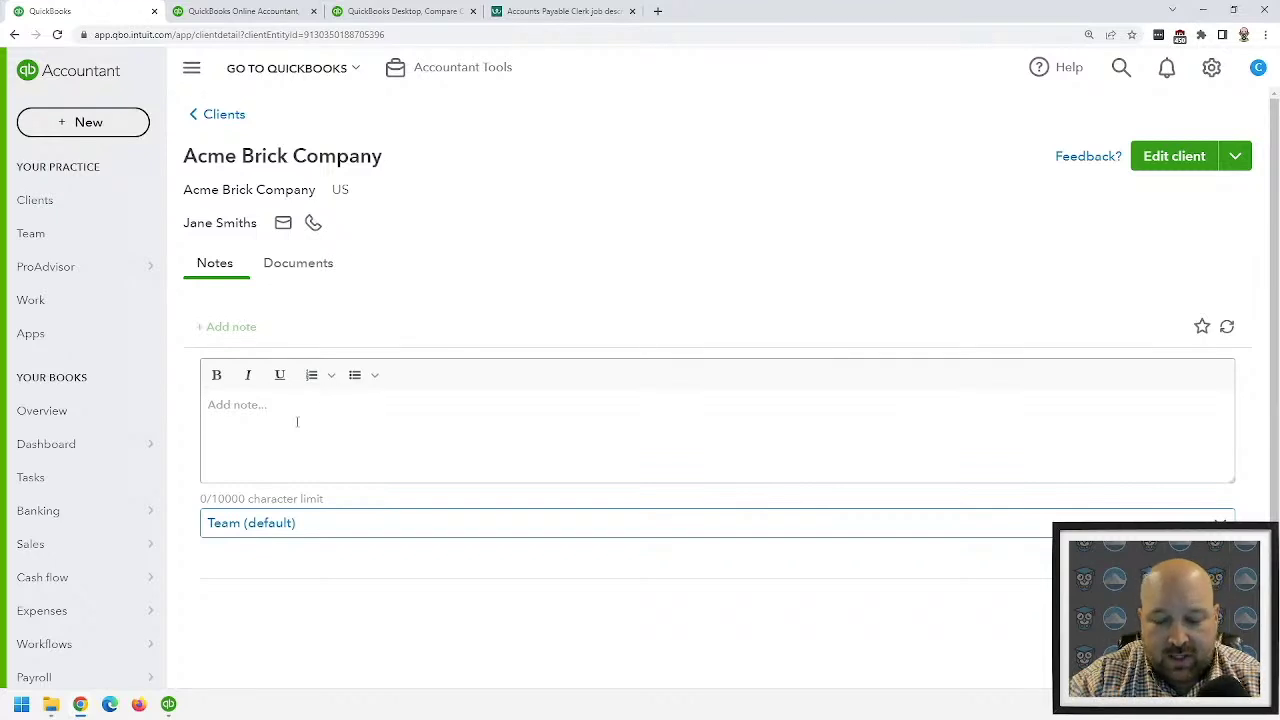
# - Save the team-visible note 'Client is with Steve as Partner.'
pyautogui.write('Client is ')
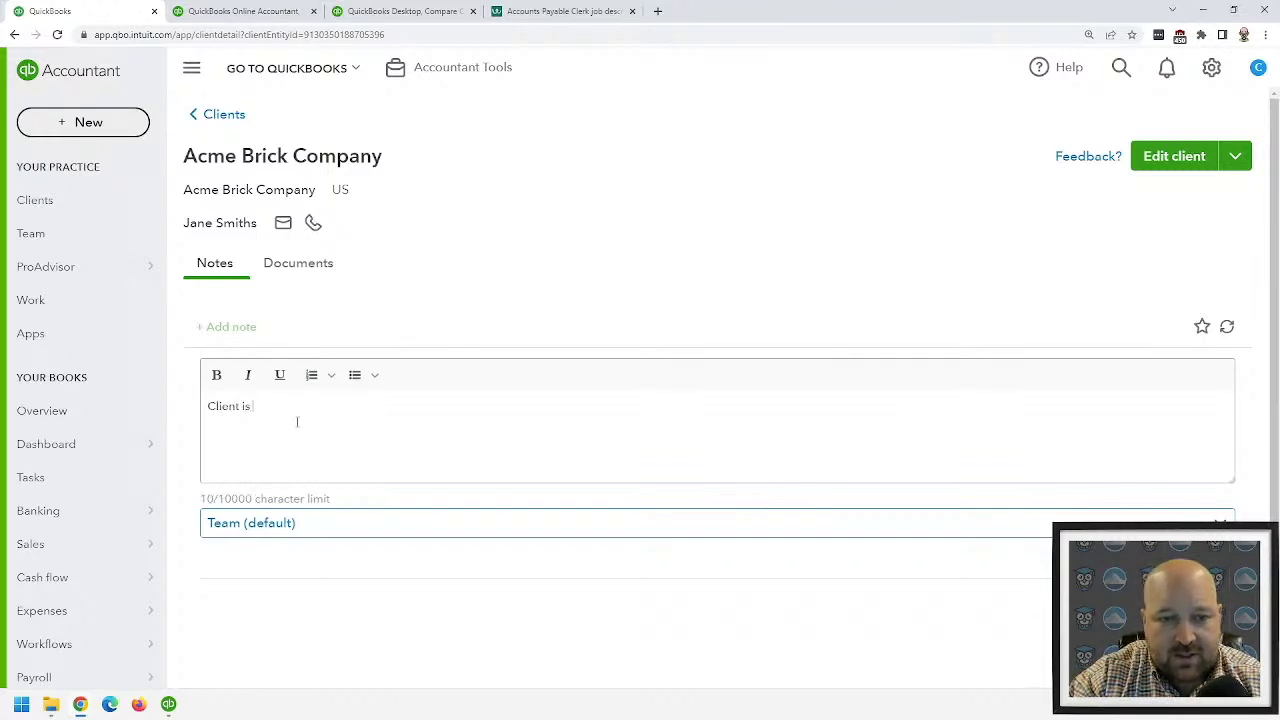
pyautogui.write('a')
pyautogui.press('BackSpace')
pyautogui.press('BackSpace')
pyautogui.press('BackSpace')
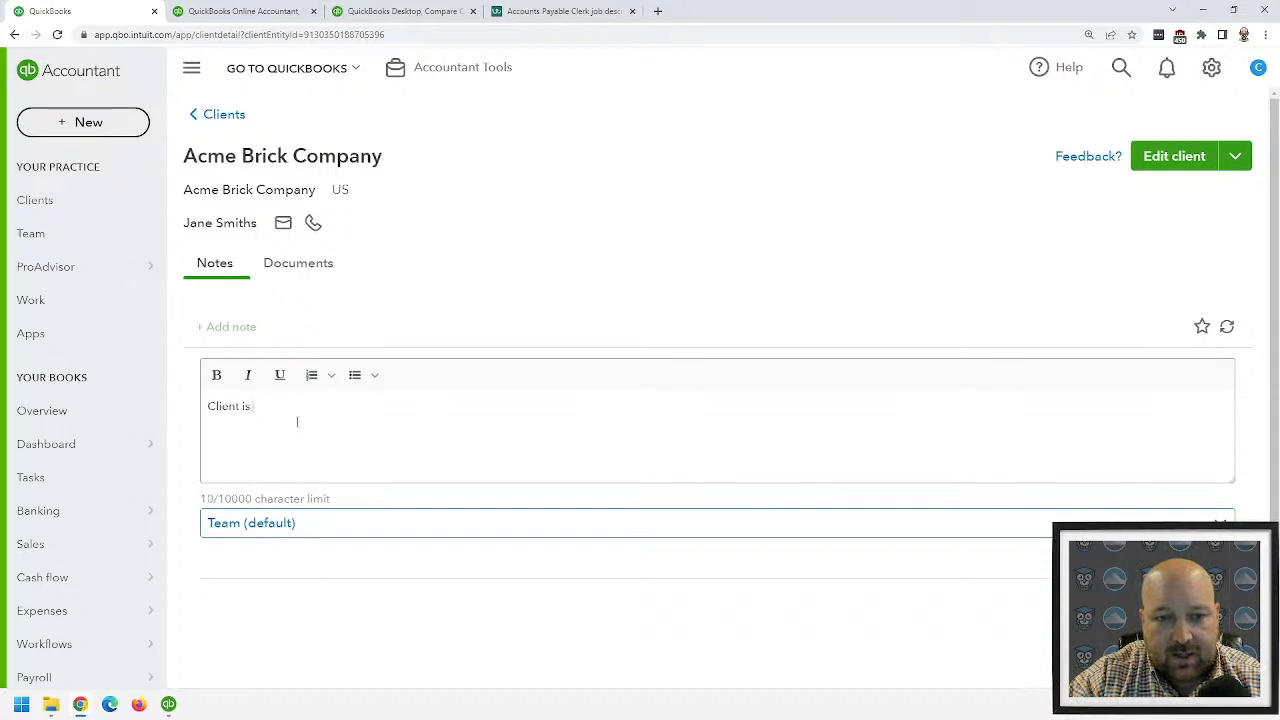
pyautogui.write('with St')
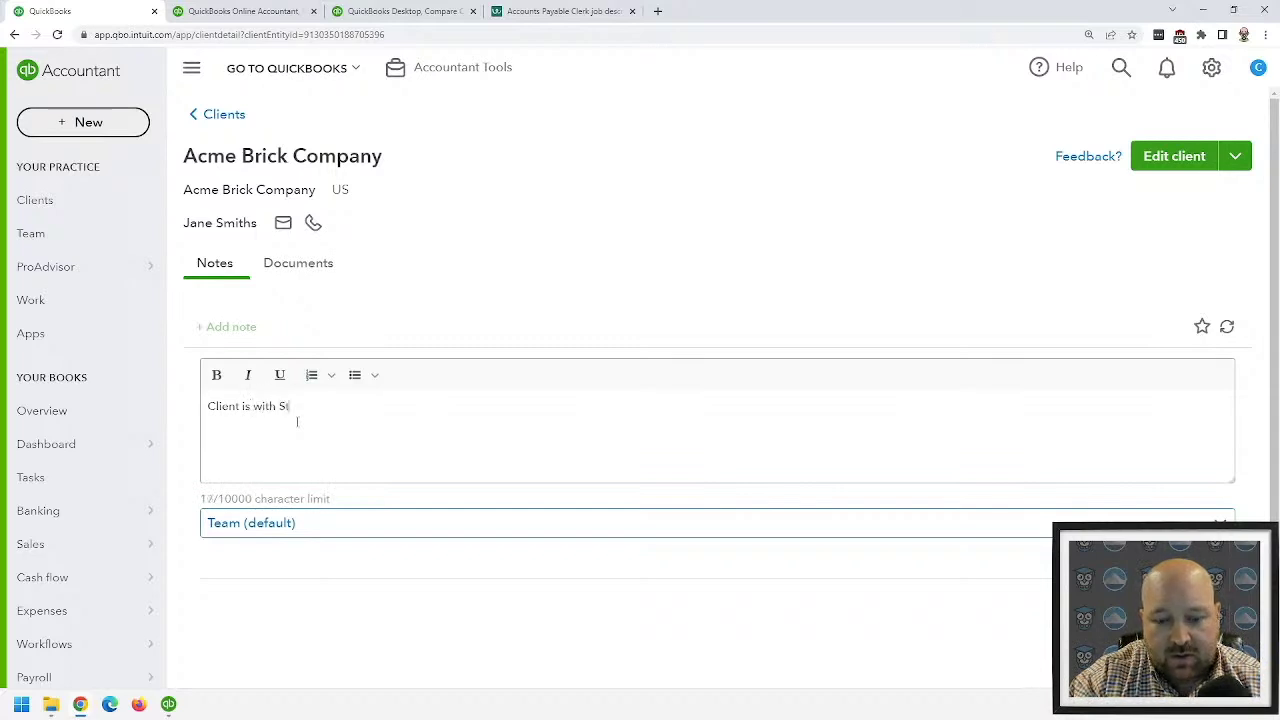
pyautogui.write('eve as Partner.')
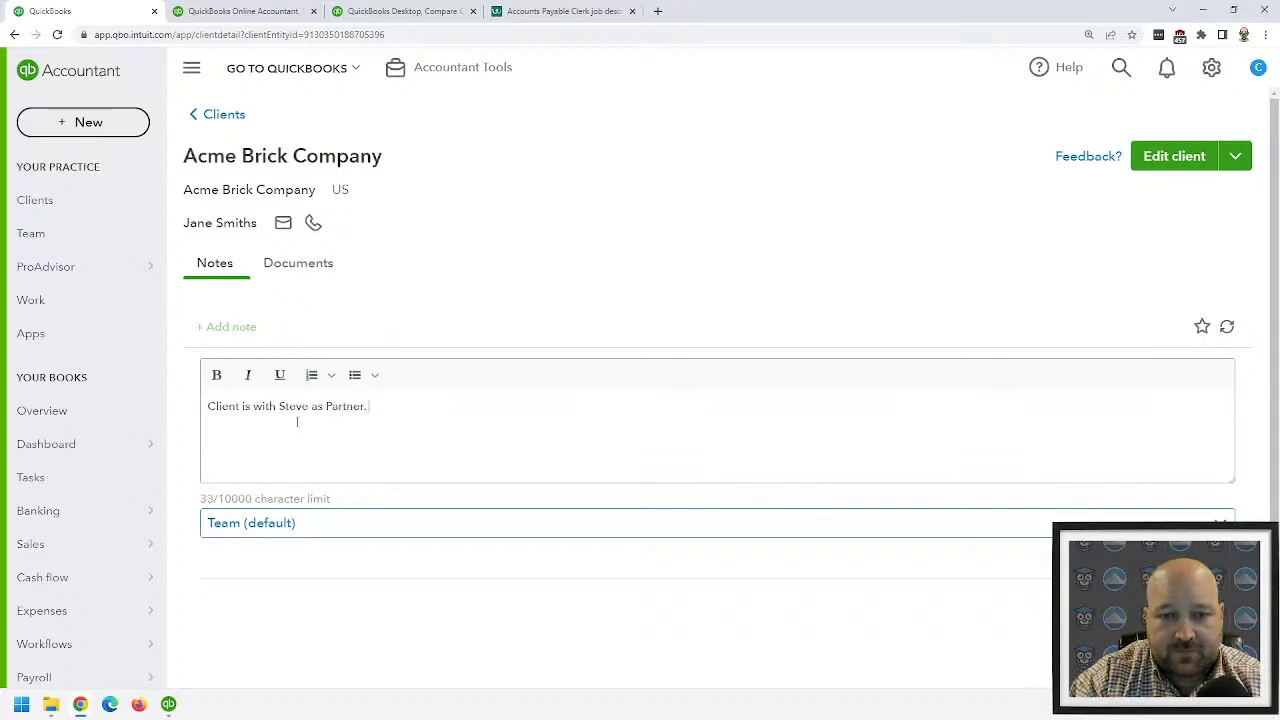
pyautogui.click(282, 527)
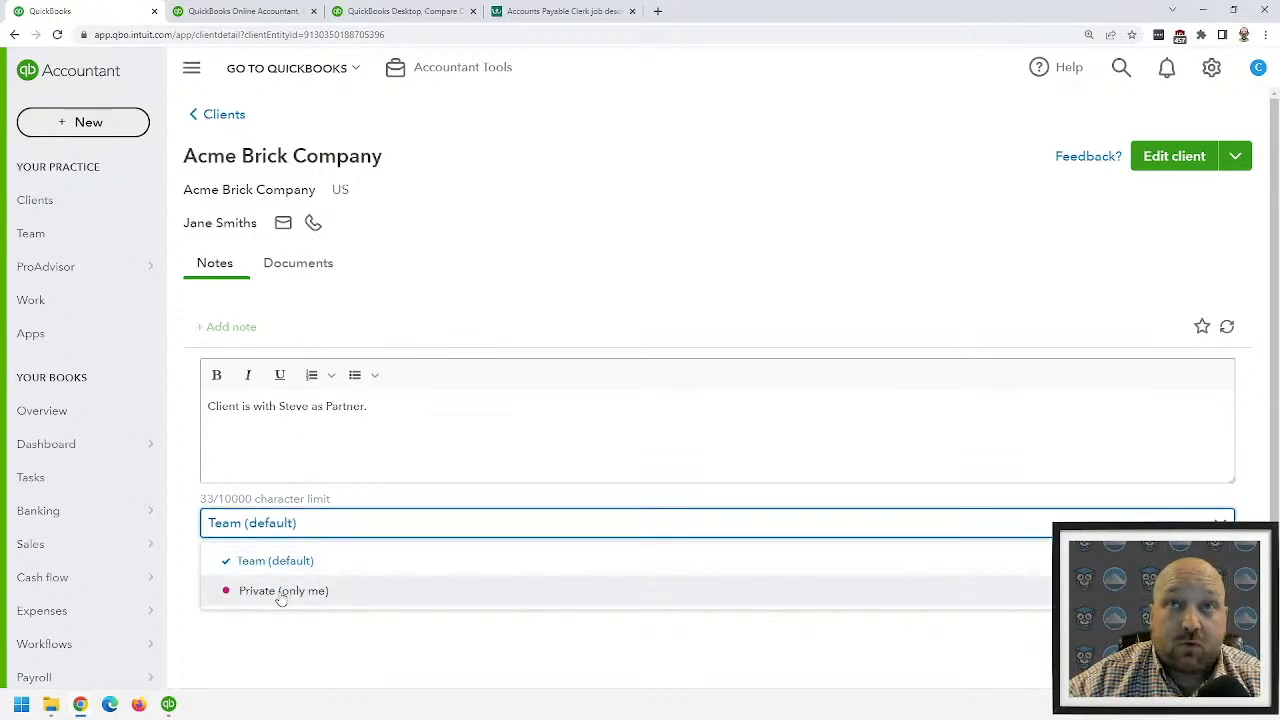
pyautogui.click(529, 410)
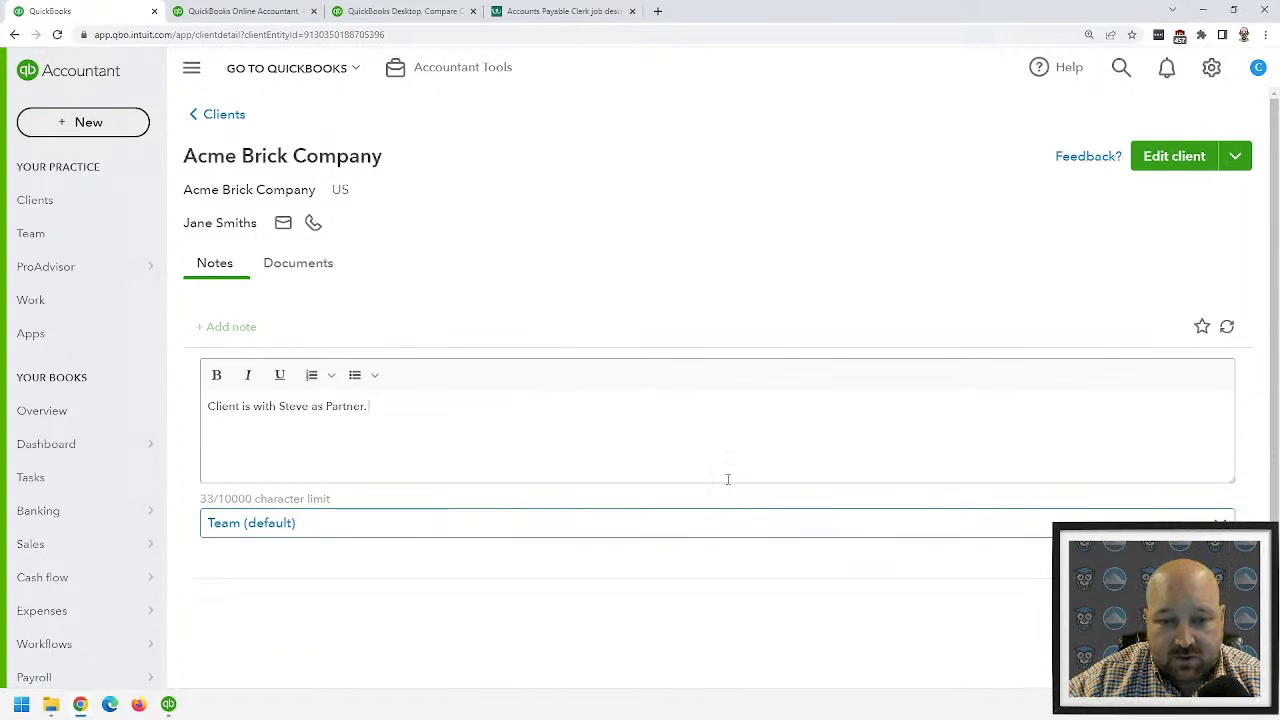
pyautogui.click(866, 574)
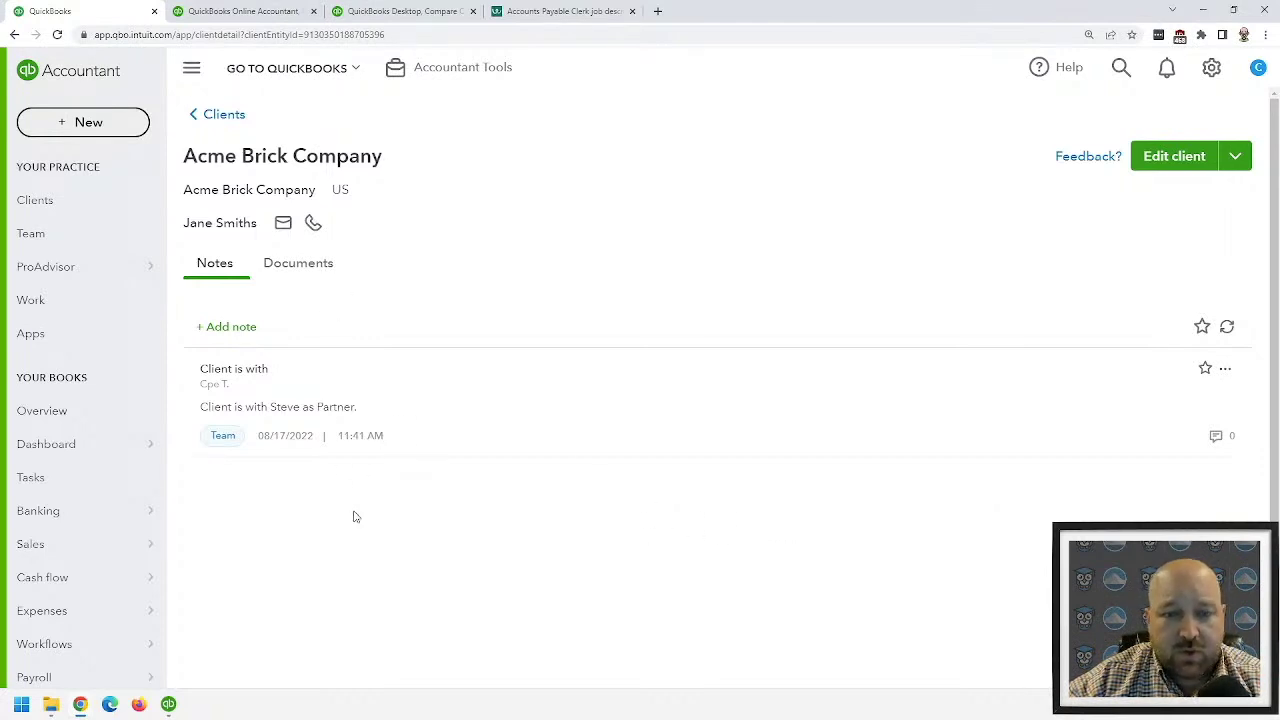
# - Upload Doc1.docx from Downloads to the client's Documents, then go to the Team page
pyautogui.click(277, 265)
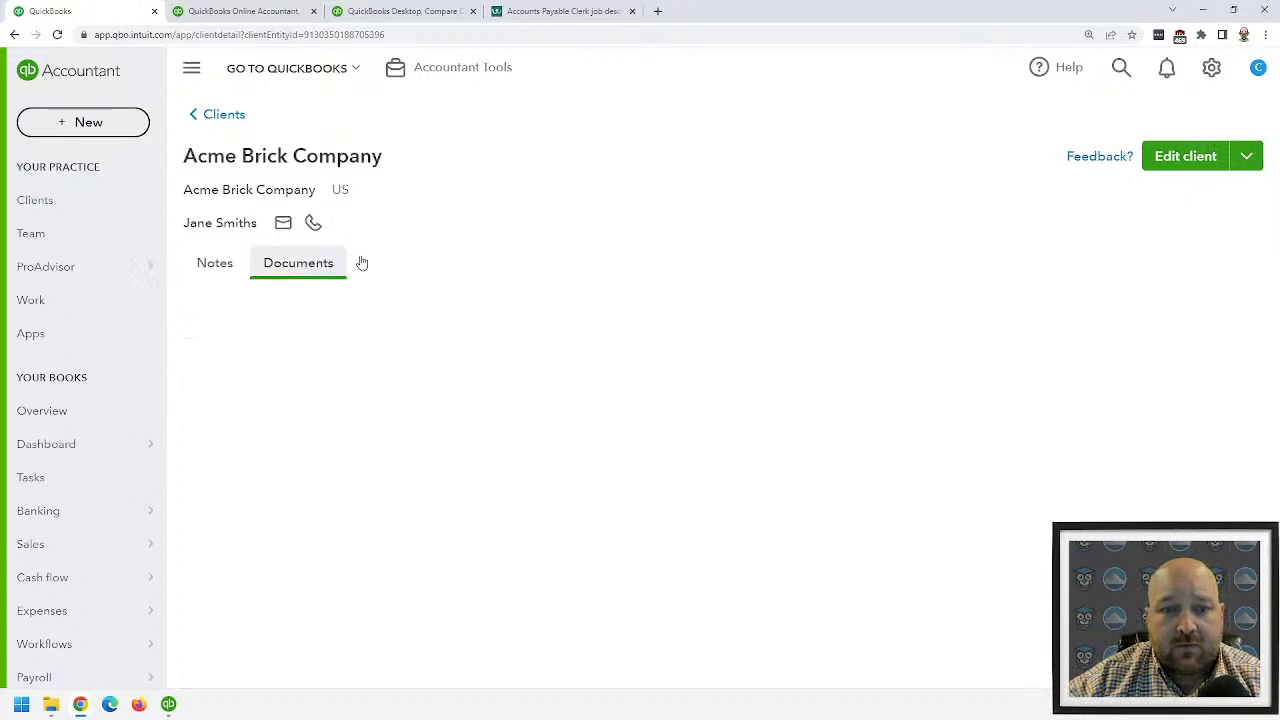
pyautogui.click(1207, 342)
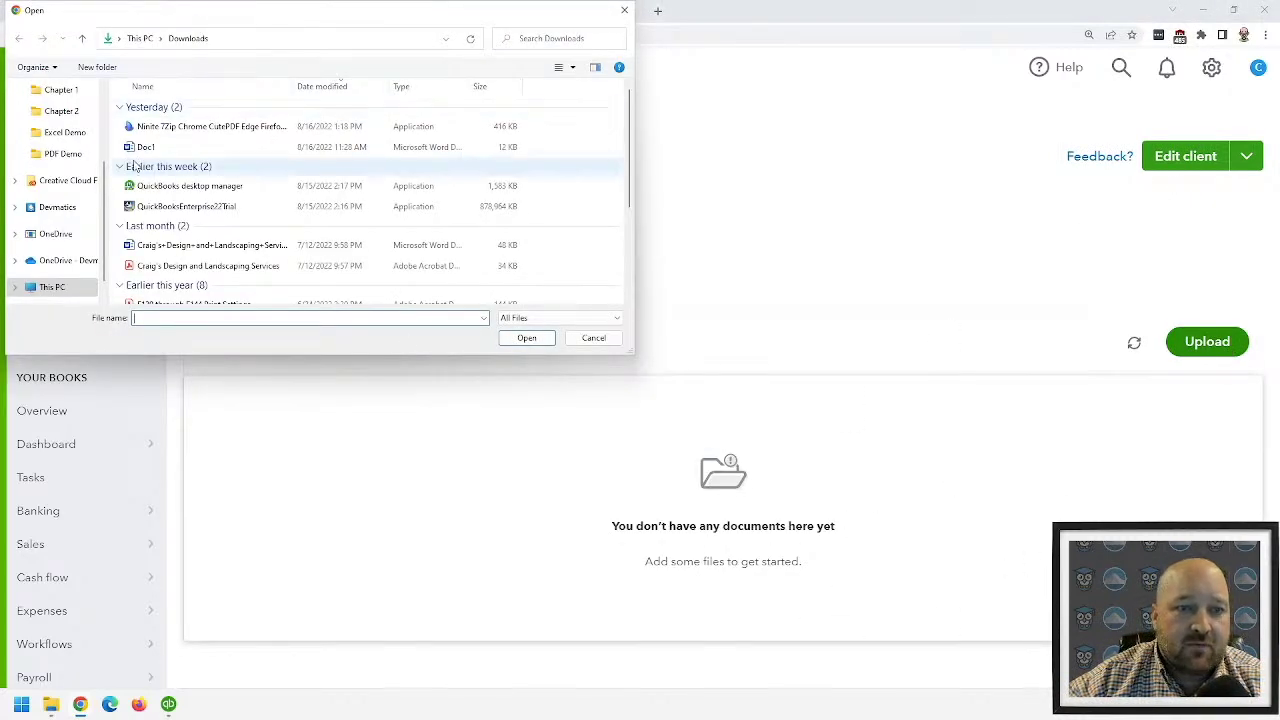
pyautogui.click(146, 149)
pyautogui.click(526, 338)
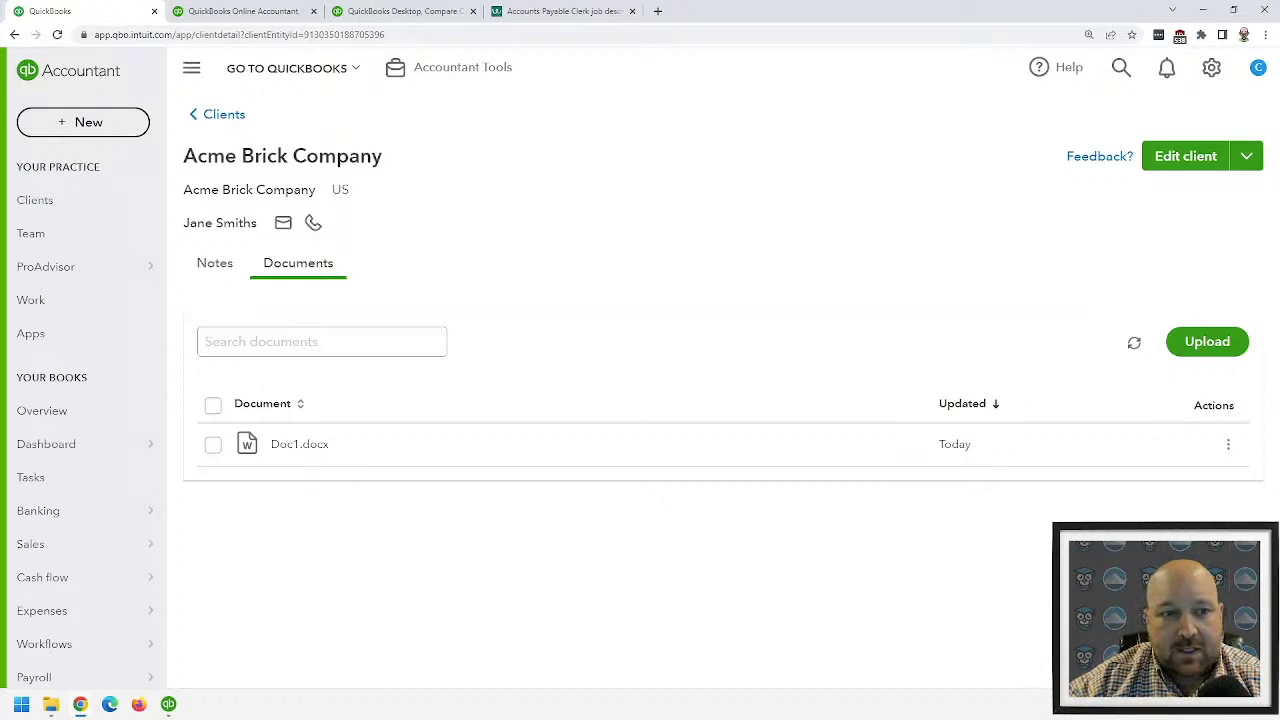
pyautogui.click(75, 235)
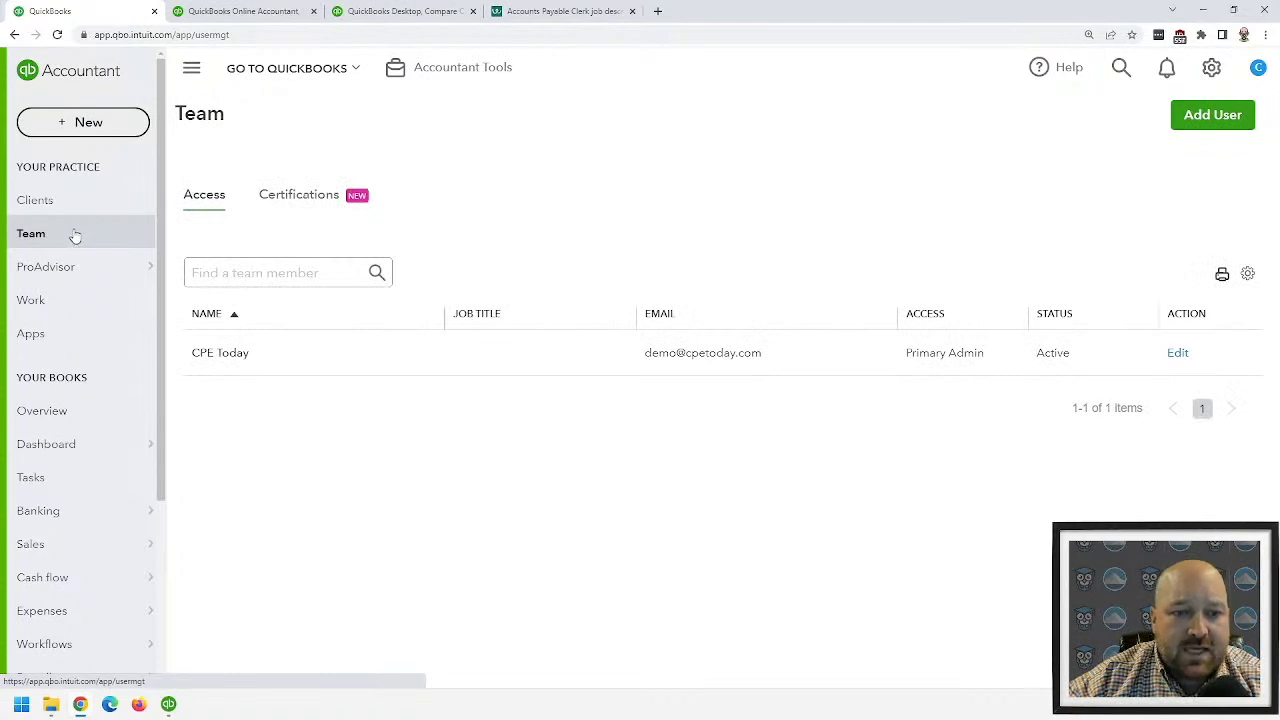
# - Add a user with the new member's first name, last name and e-mail, then continue
pyautogui.click(1196, 120)
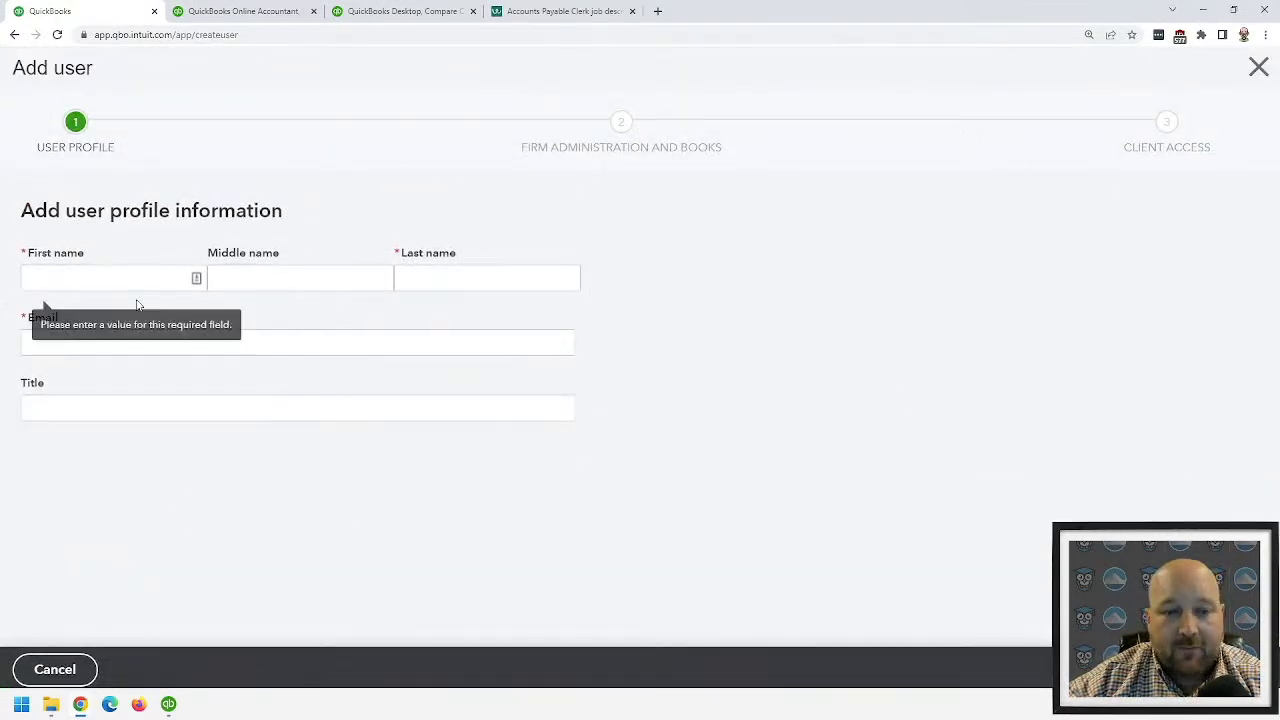
pyautogui.click(99, 279)
pyautogui.write('Johnny')
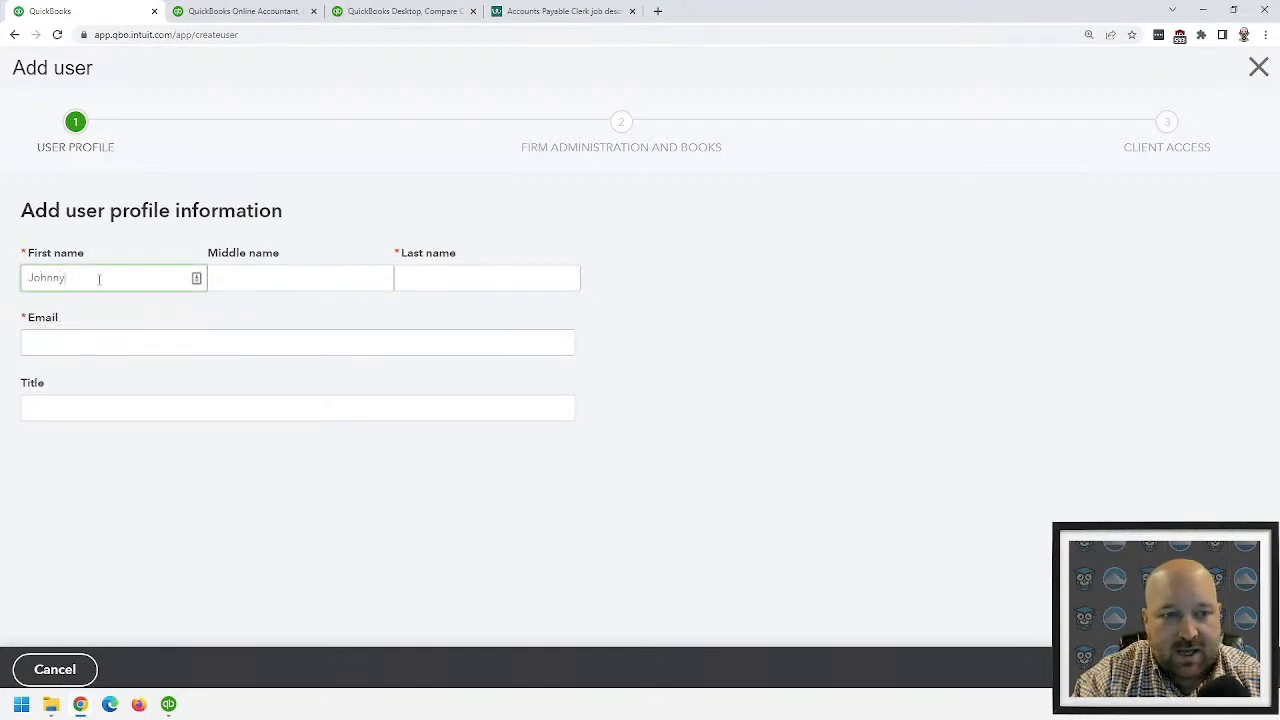
pyautogui.press('Tab')
pyautogui.press('Tab')
pyautogui.write('Demo')
pyautogui.click(66, 344)
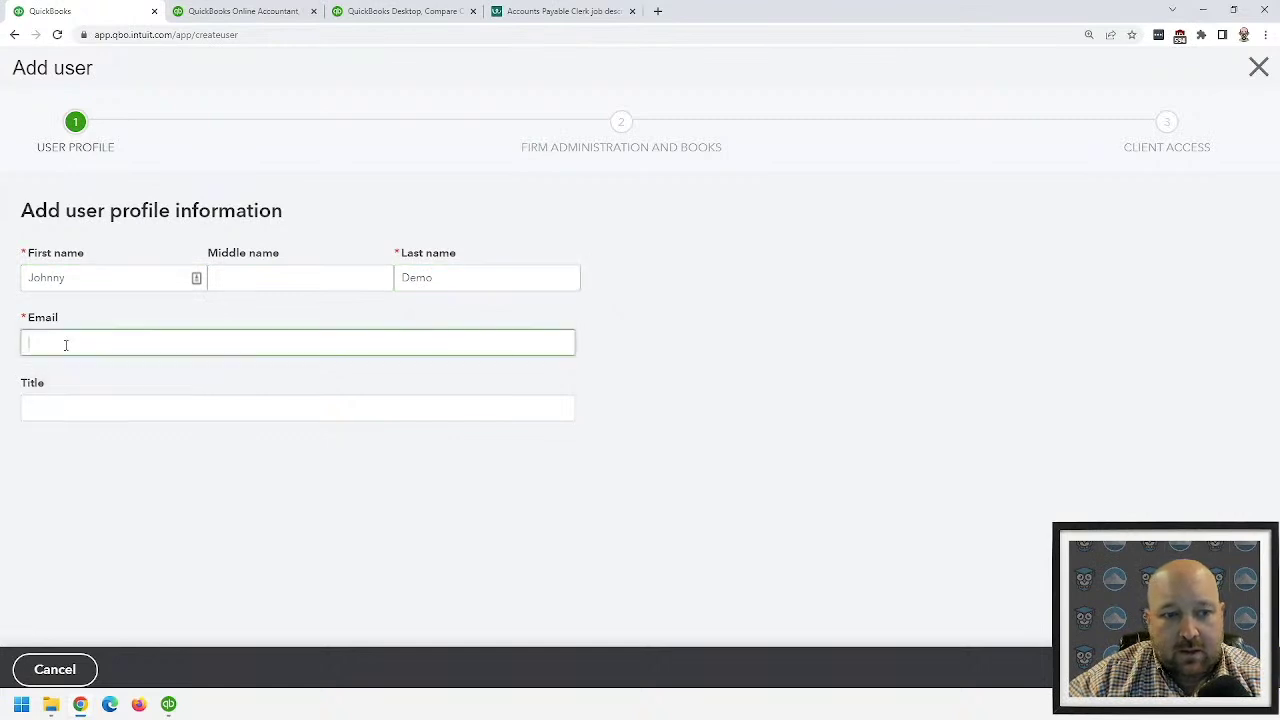
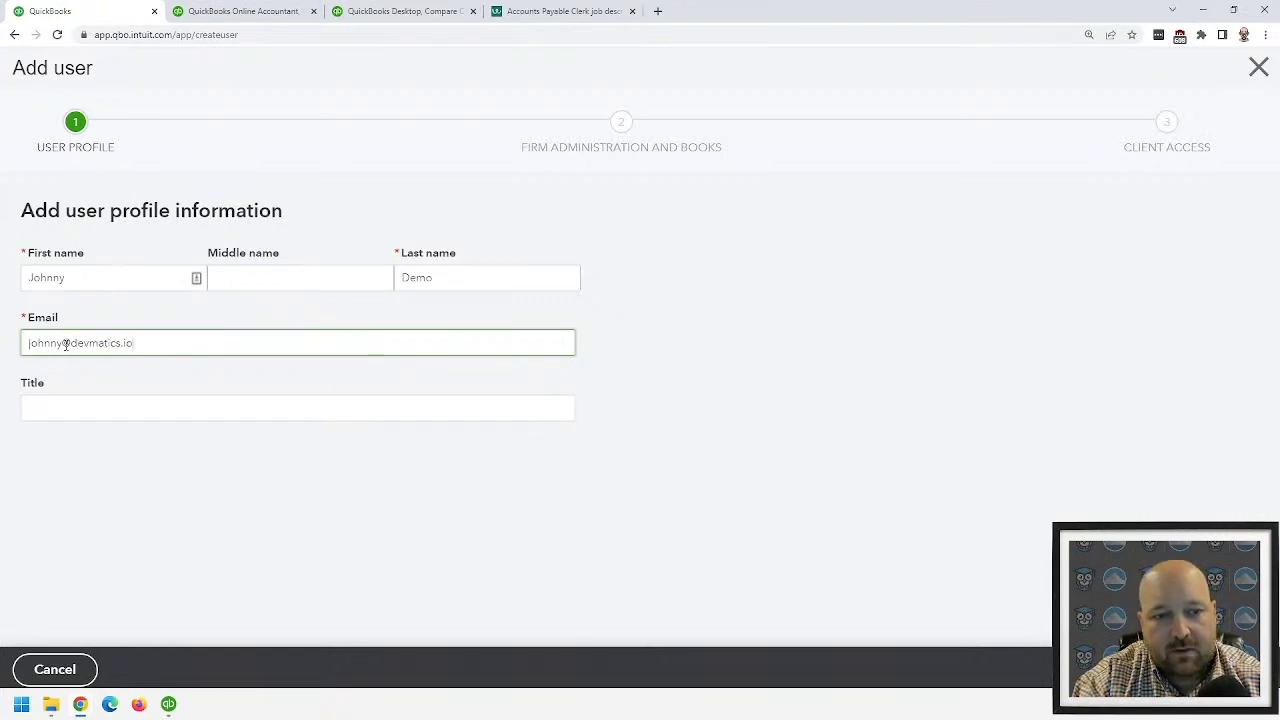
pyautogui.click(1076, 431)
pyautogui.click(1200, 669)
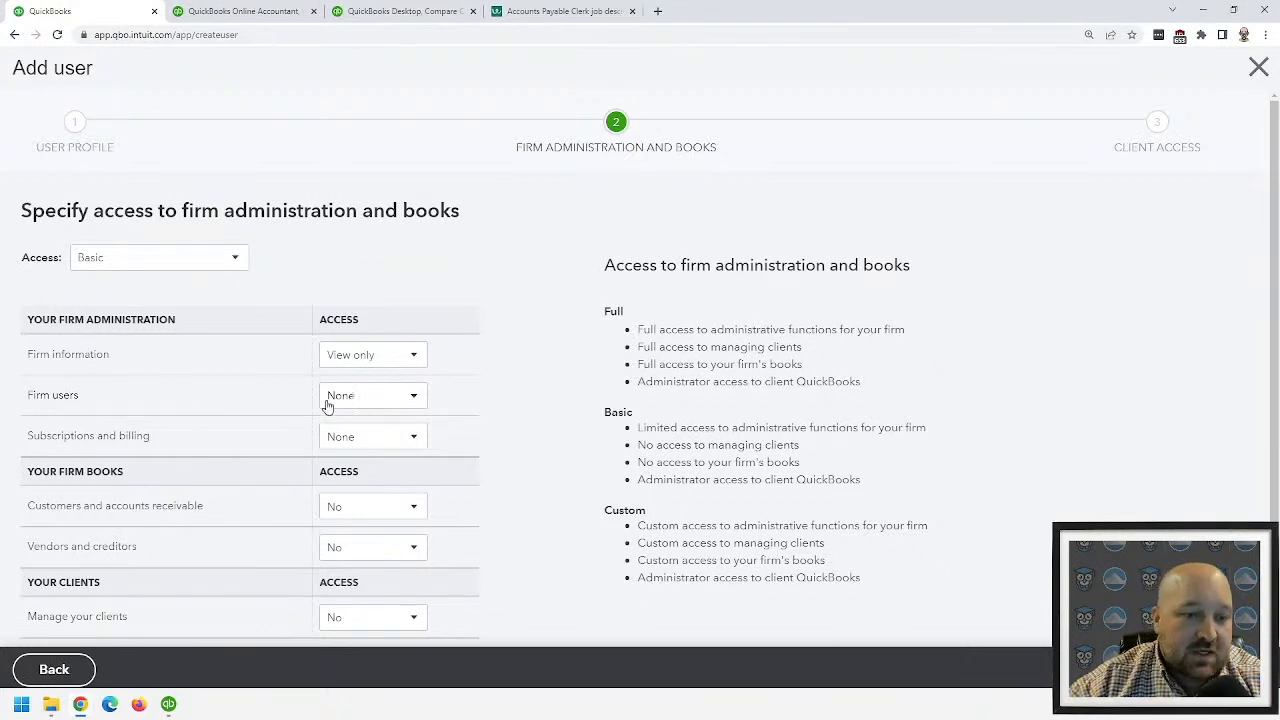
# - Review the access permission descriptions, then discard the new user without saving
pyautogui.moveTo(86, 482)
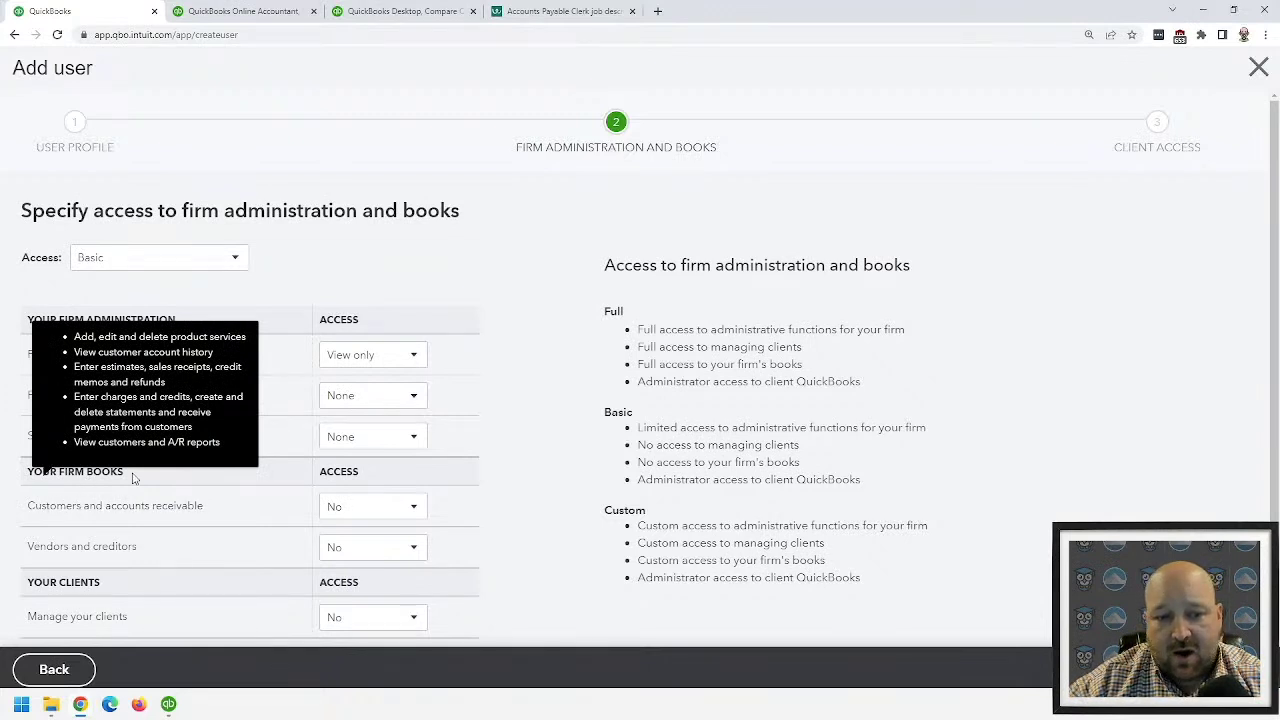
pyautogui.moveTo(191, 564)
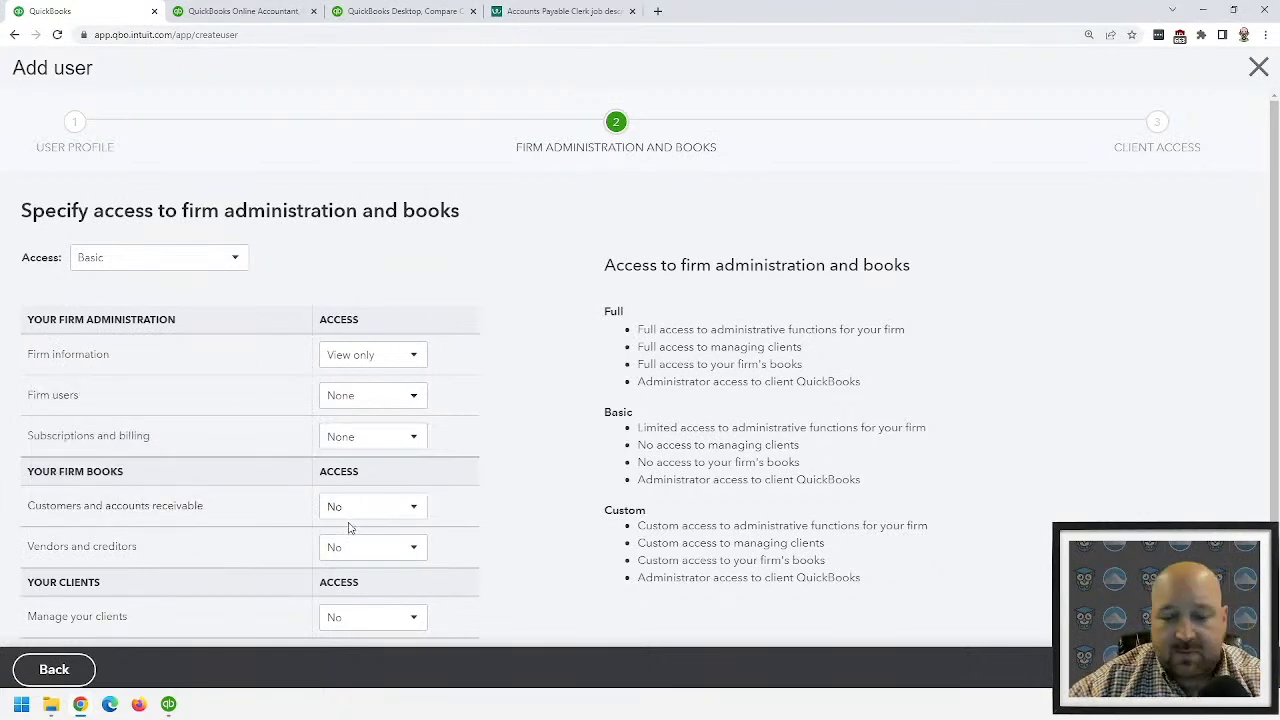
pyautogui.moveTo(294, 612)
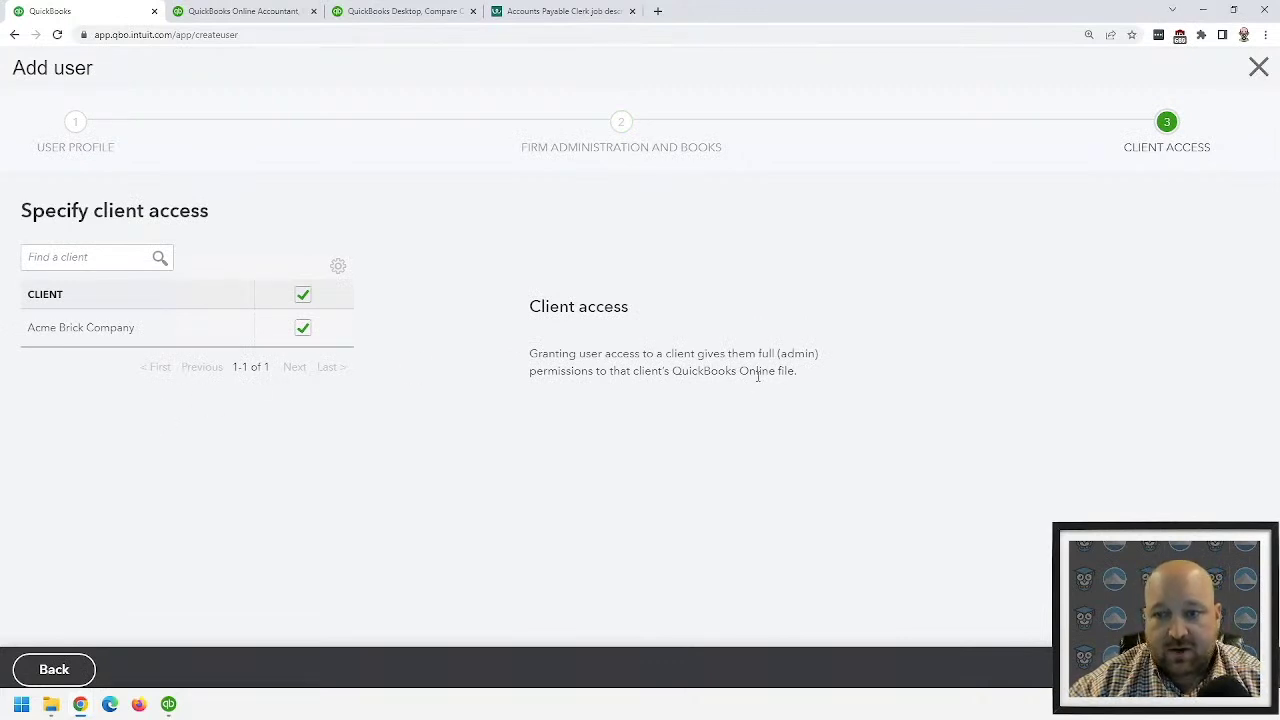
pyautogui.moveTo(757, 356); pyautogui.dragTo(820, 356)
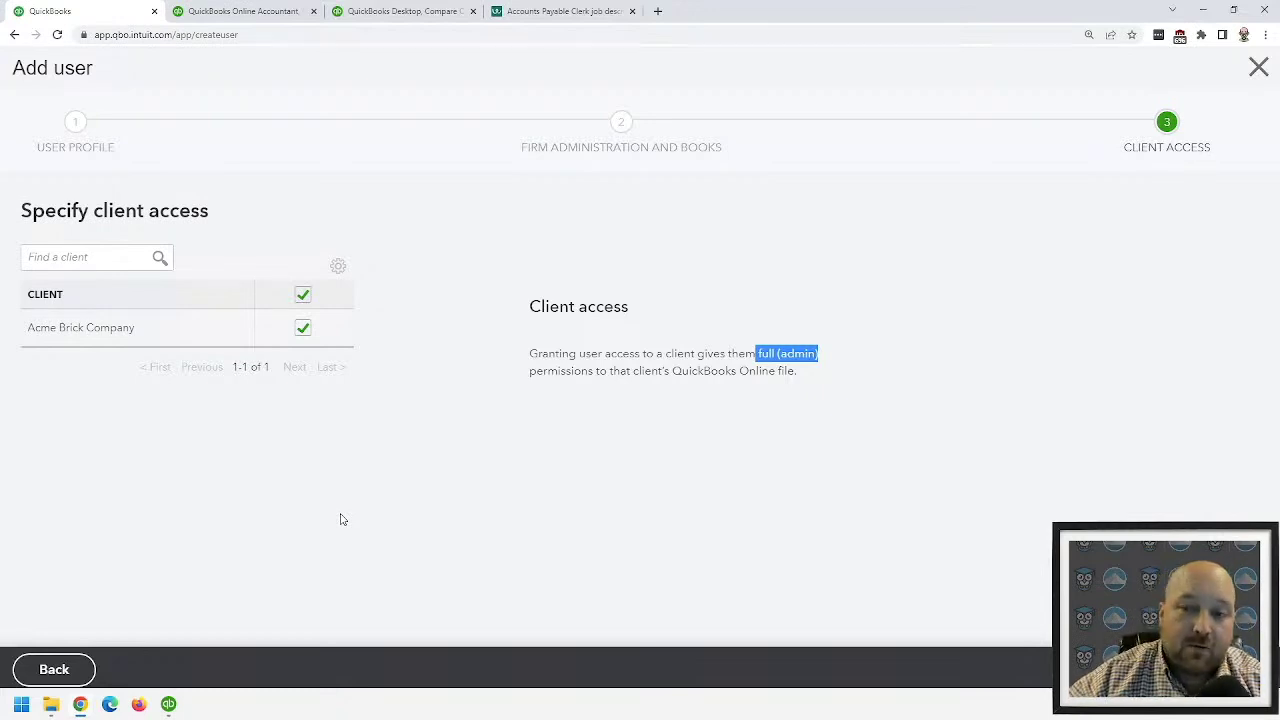
pyautogui.click(1258, 68)
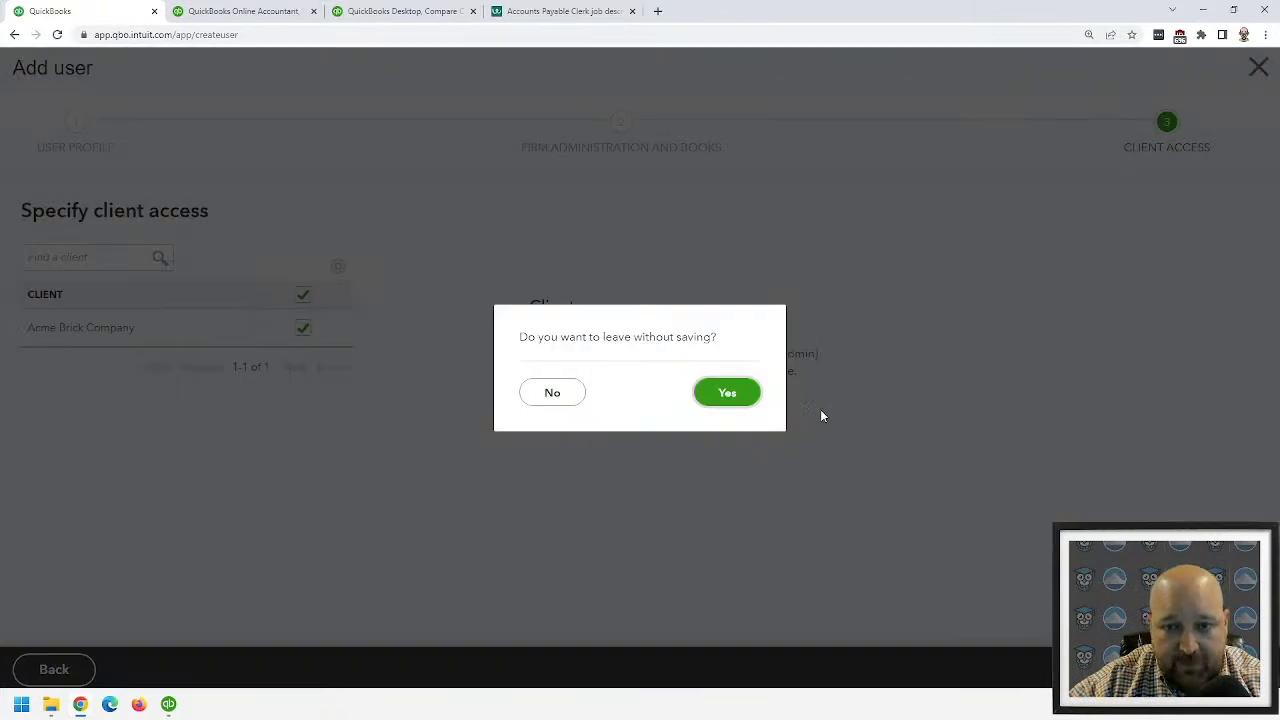
pyautogui.click(700, 400)
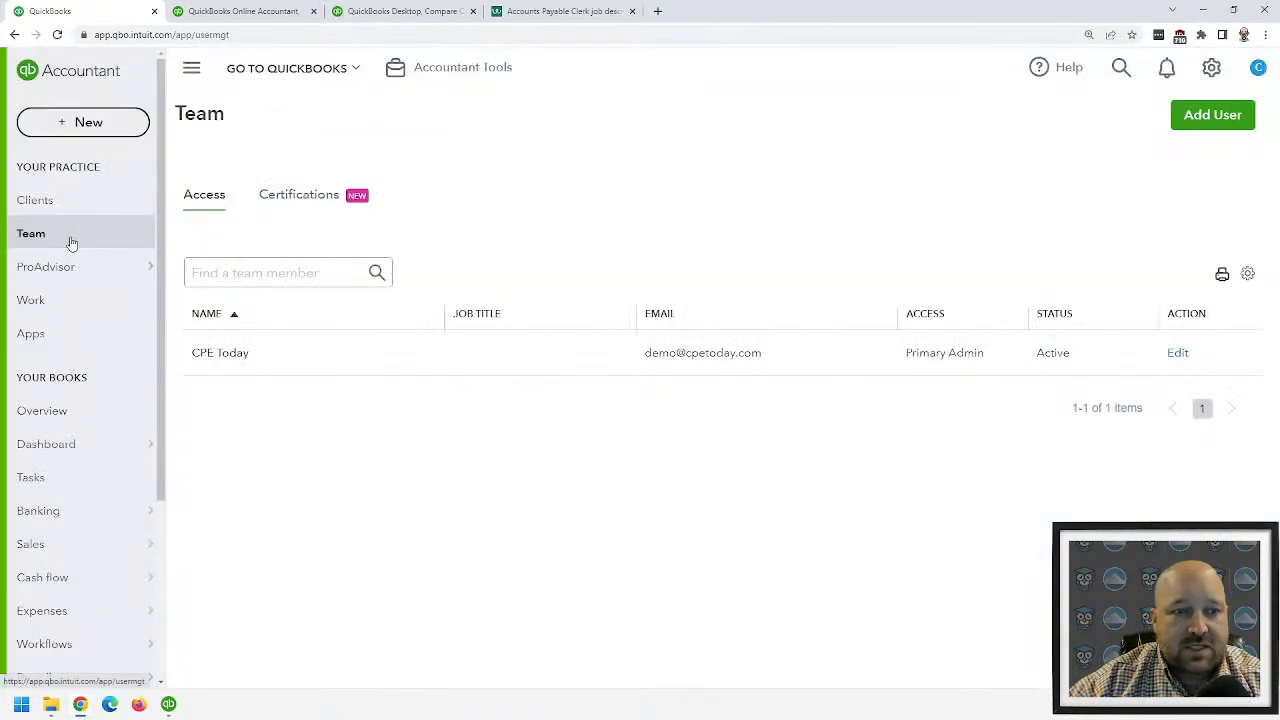